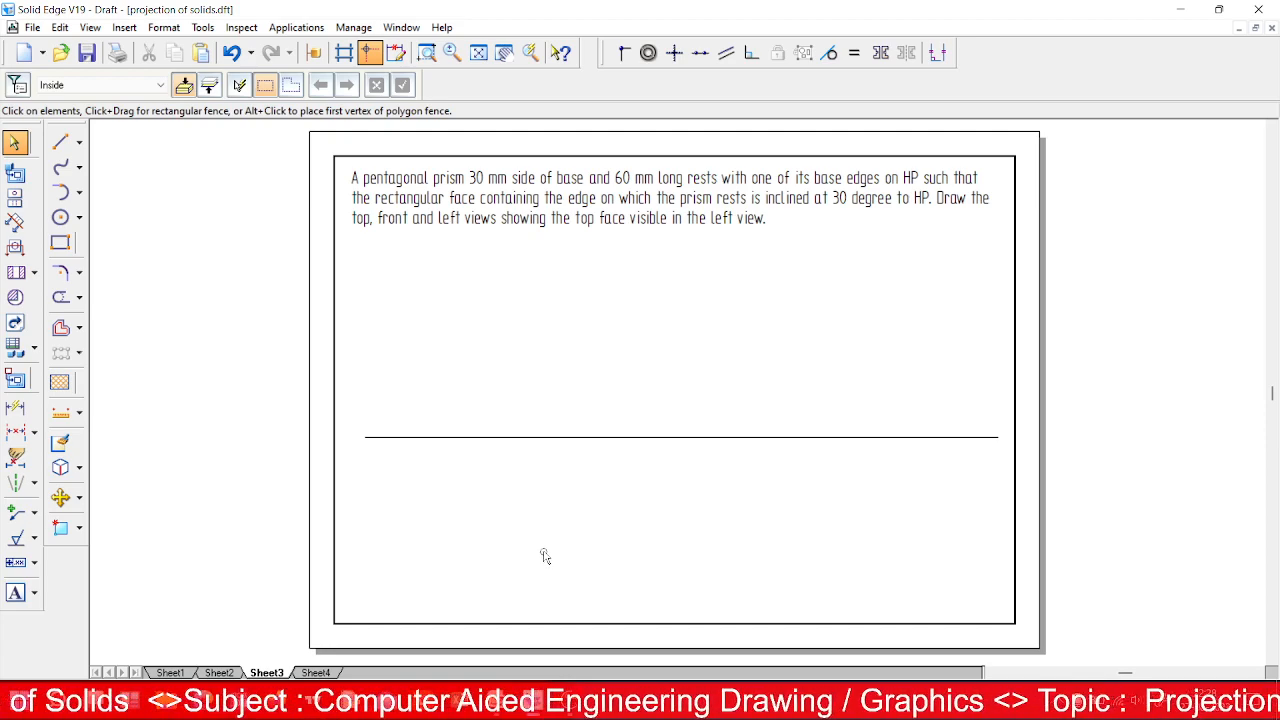
Draw a horizontal 30 mm visible line below the reference line as the pentagon's base edge.
left_click(60, 142)
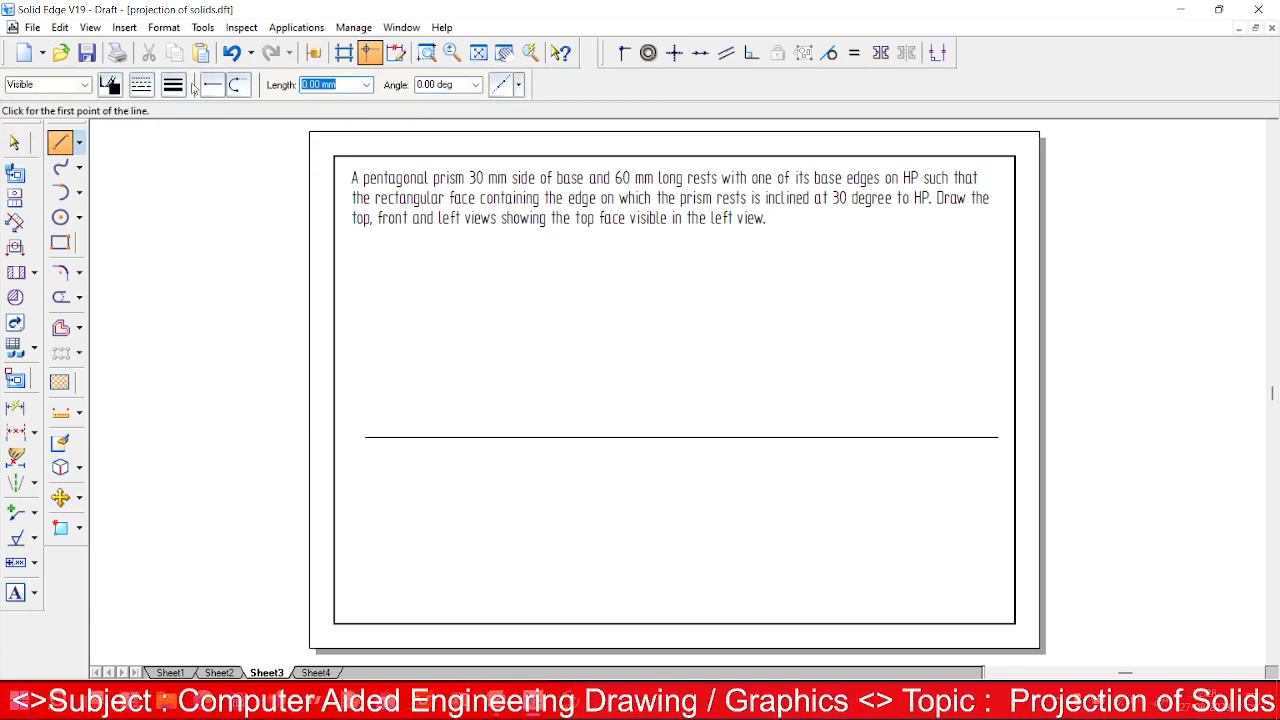
left_click(112, 88)
left_click(117, 126)
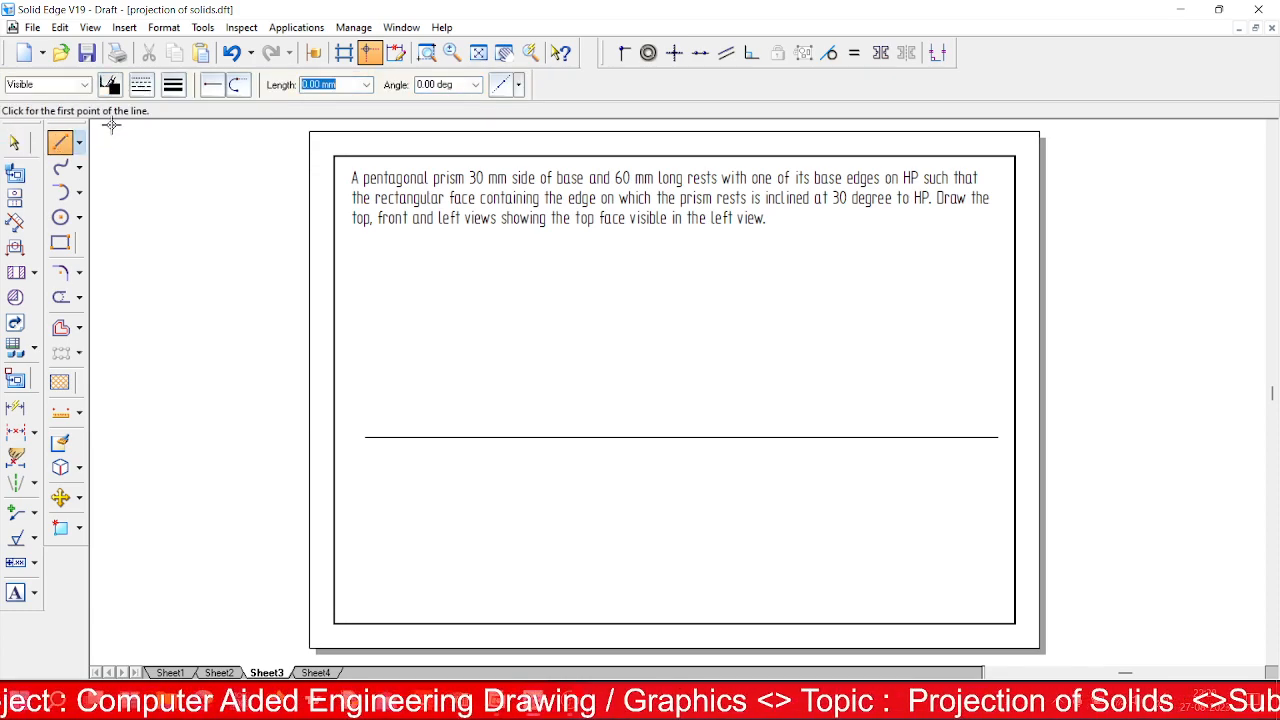
left_click(395, 589)
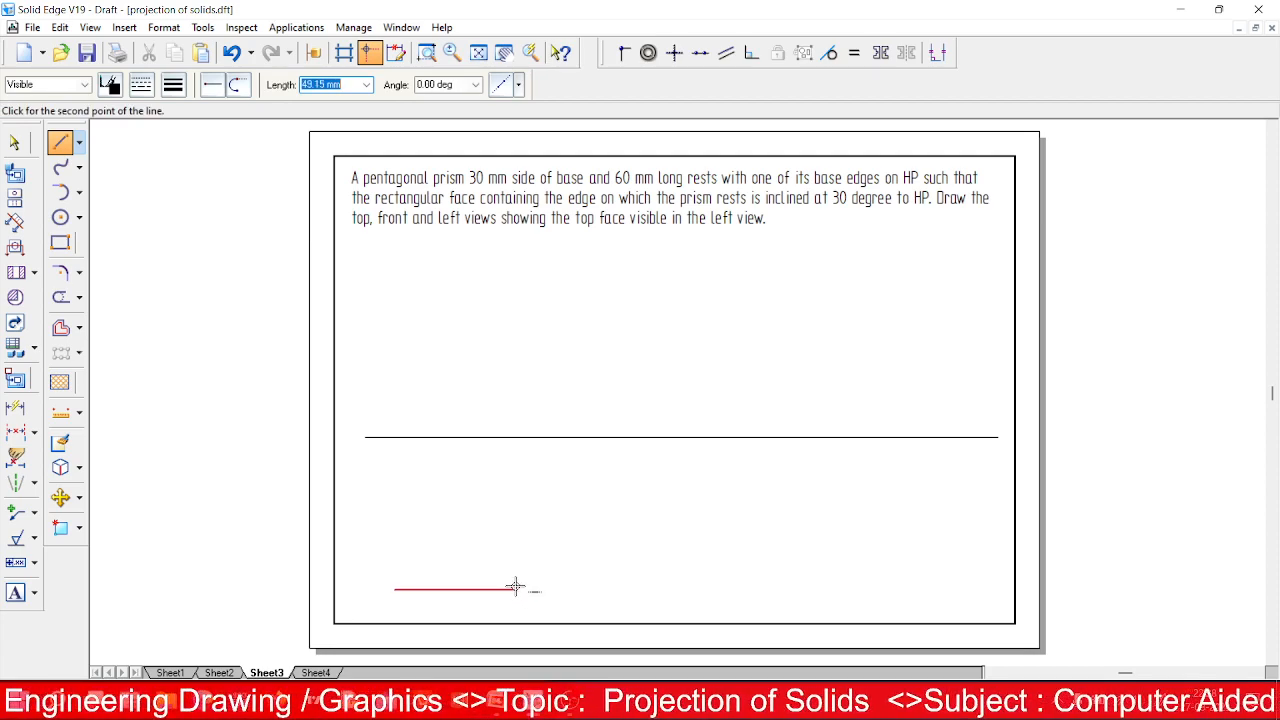
type("3")
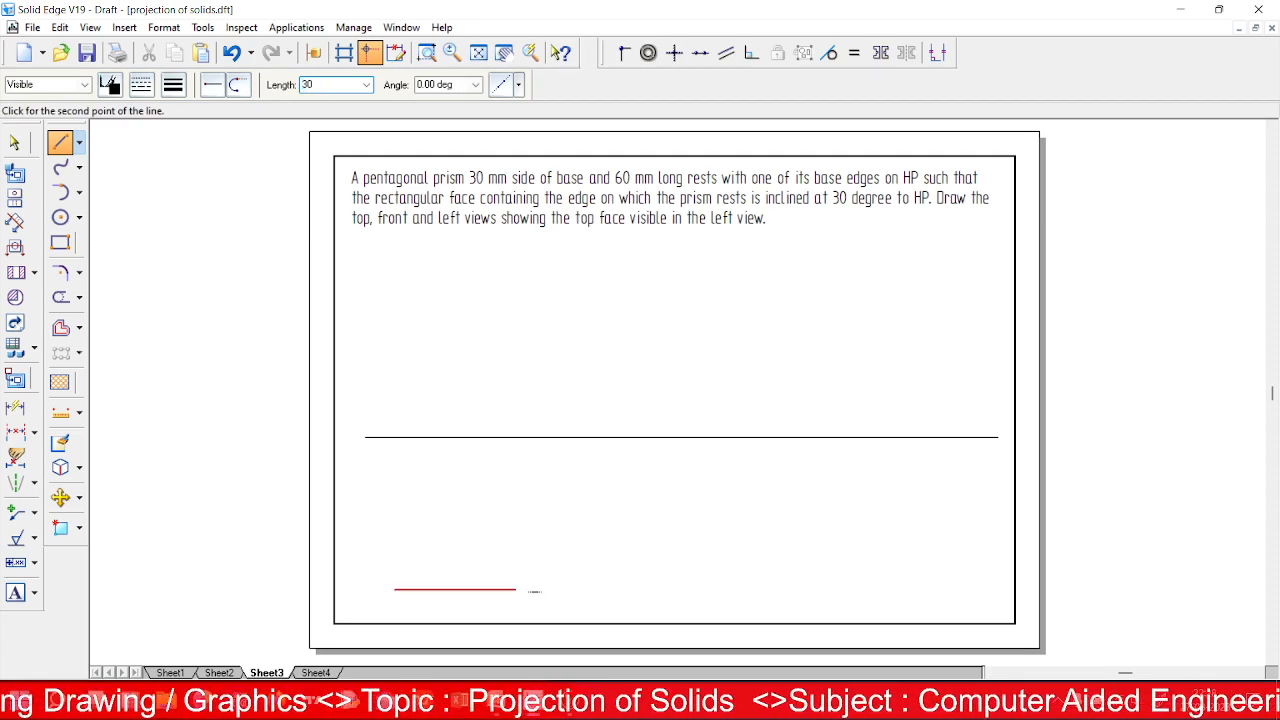
type("0")
key("Return")
left_click(515, 588)
Continue the pentagon from the base edge with two 30 mm lines at 72 and 144 degrees.
type("30")
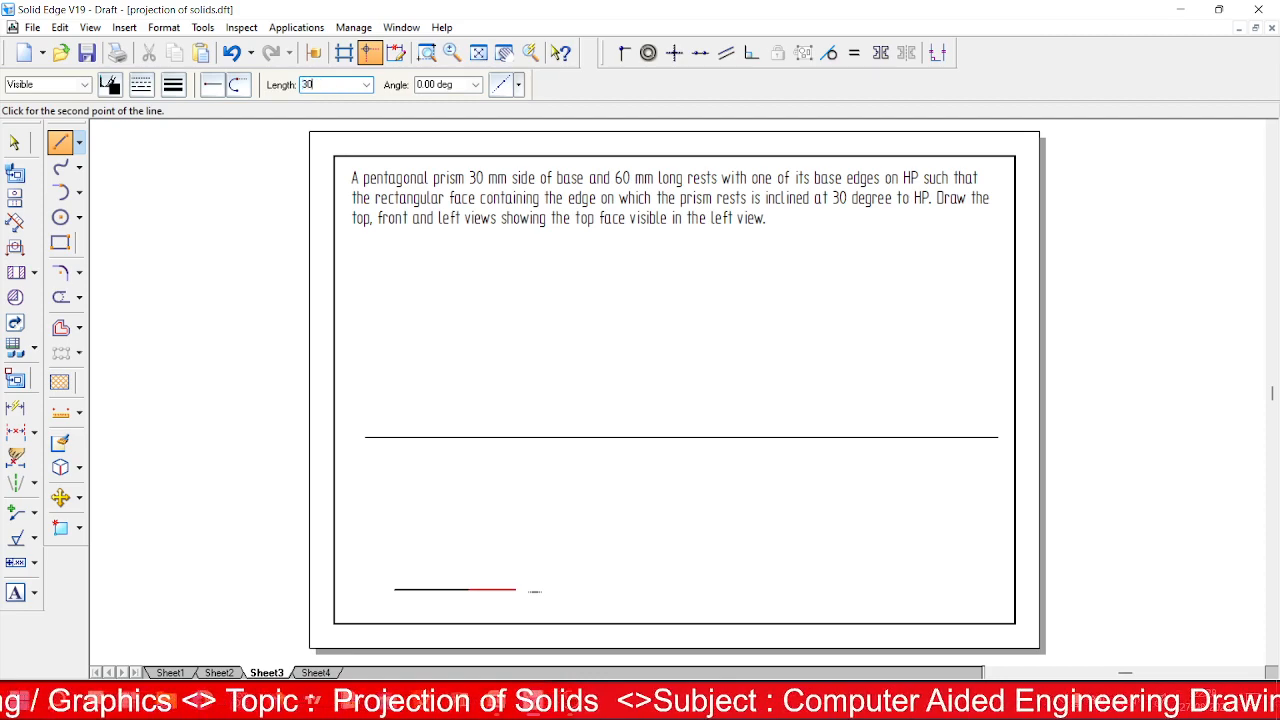
key("Return")
type("72")
key("Return")
left_click(513, 587)
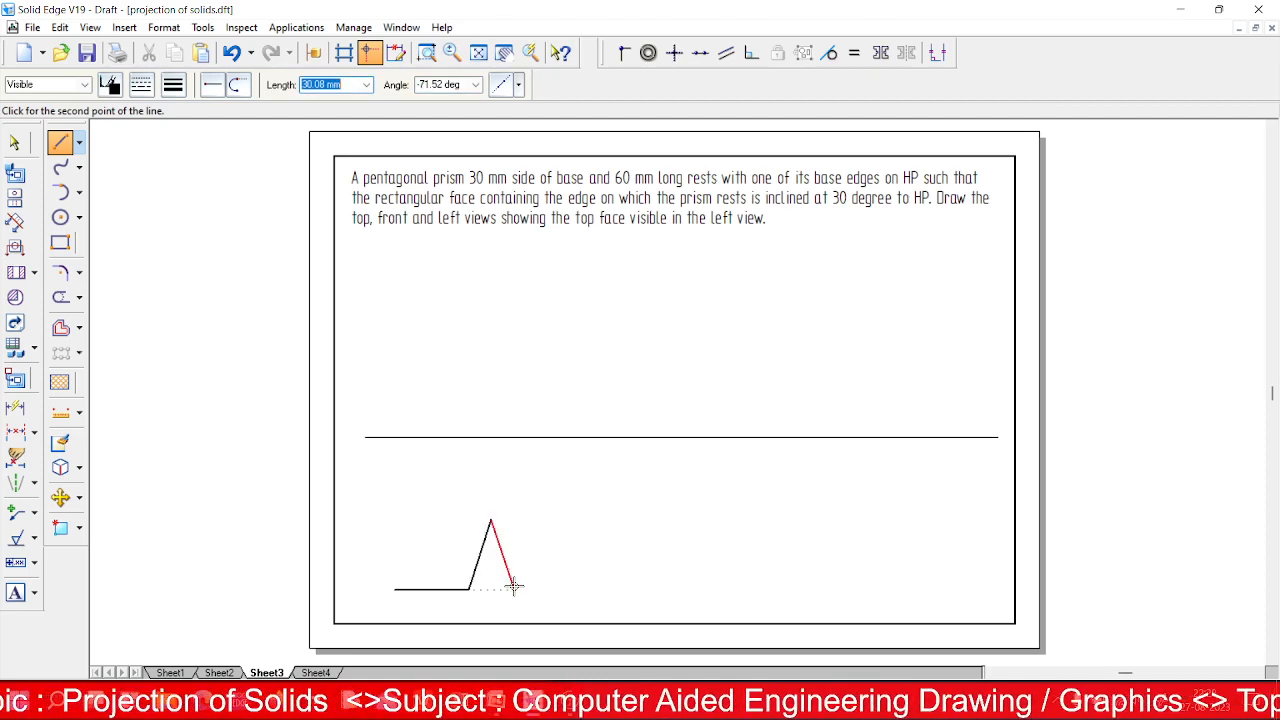
type("30")
key("Return")
type("144")
key("Return")
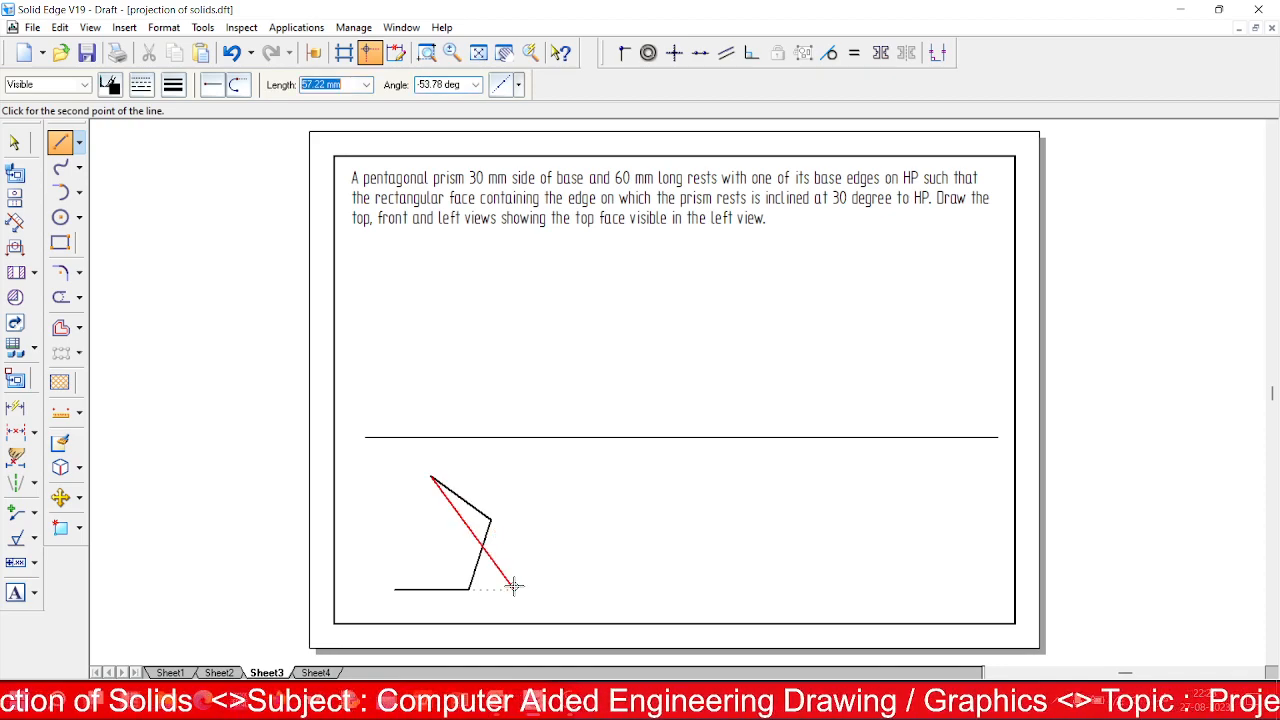
Add the fourth 30 mm edge at 216 degrees and close the pentagon at the base edge's starting point.
type("30")
key("Return")
type("216")
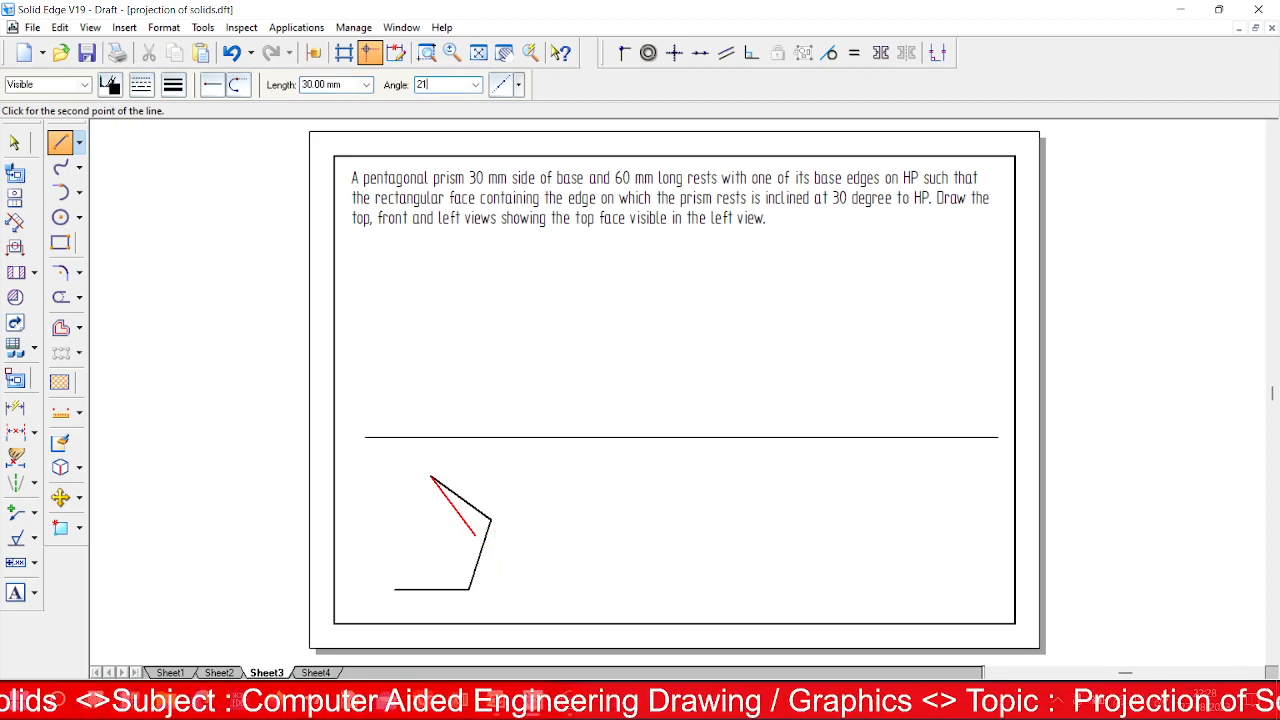
key("Return")
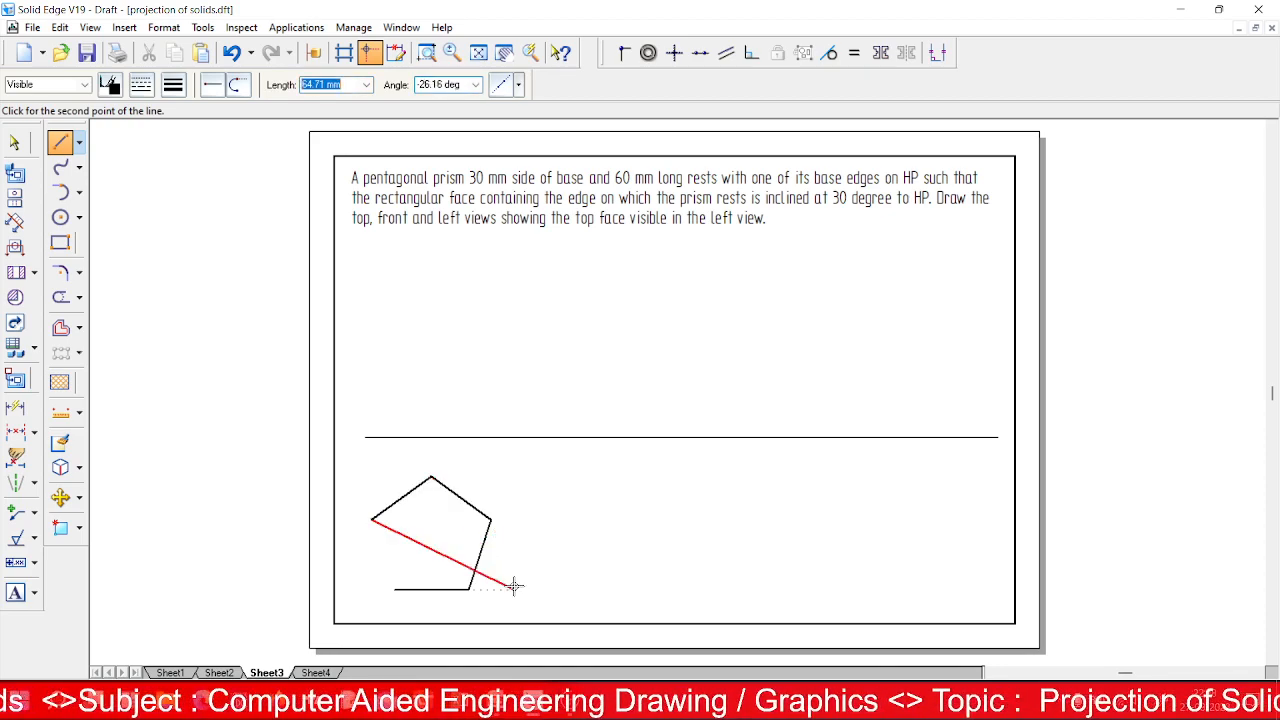
left_click(392, 588)
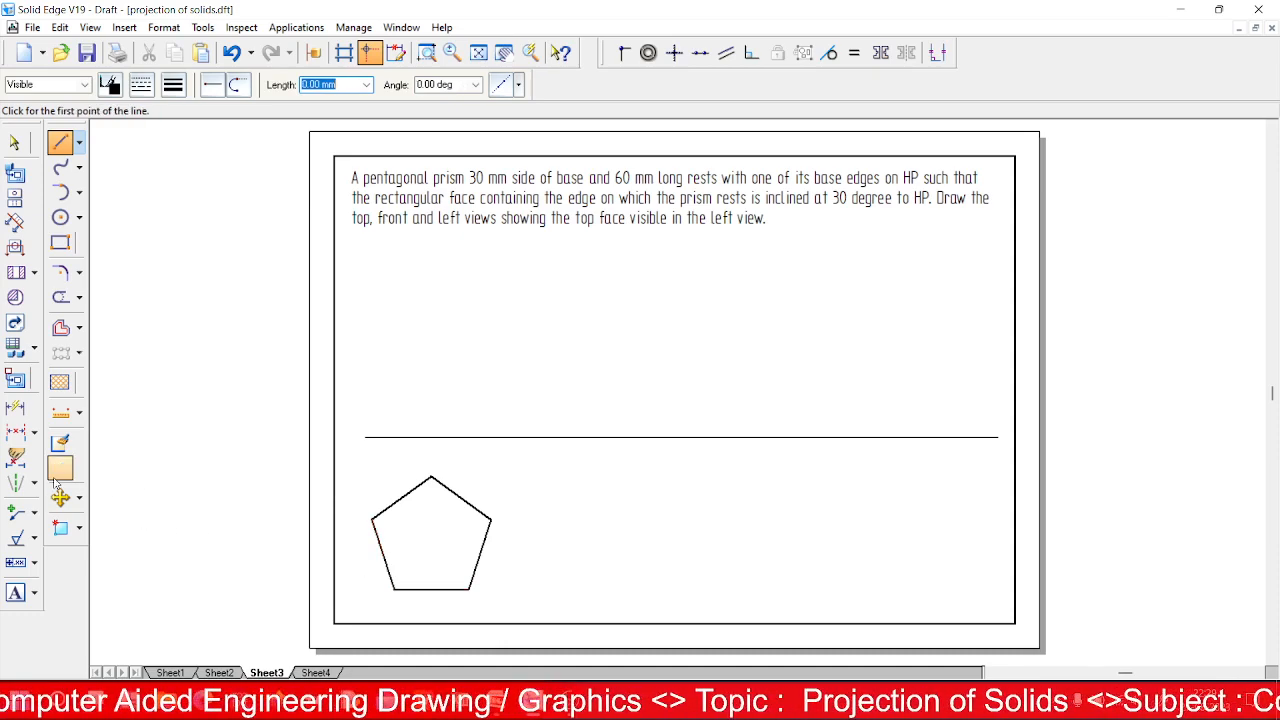
Rotate the whole pentagon 90 degrees clockwise about its centre so one edge stands vertical on its left side.
left_click(78, 497)
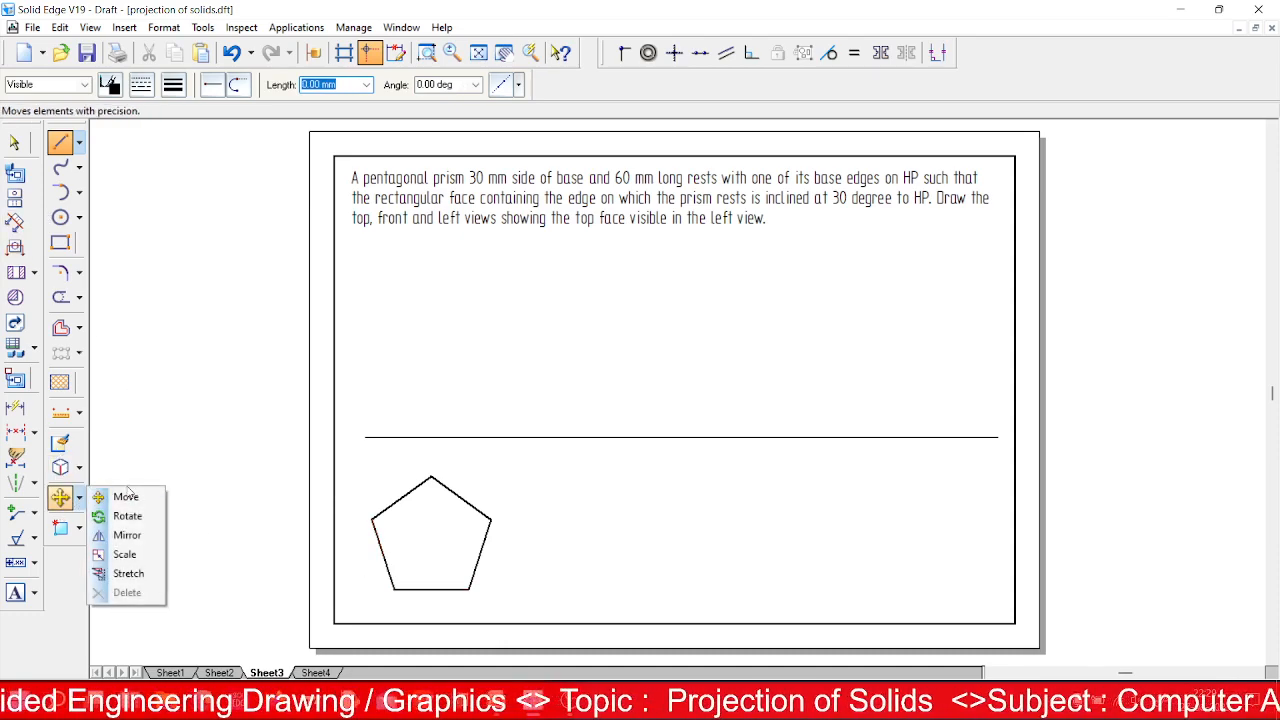
left_click(125, 521)
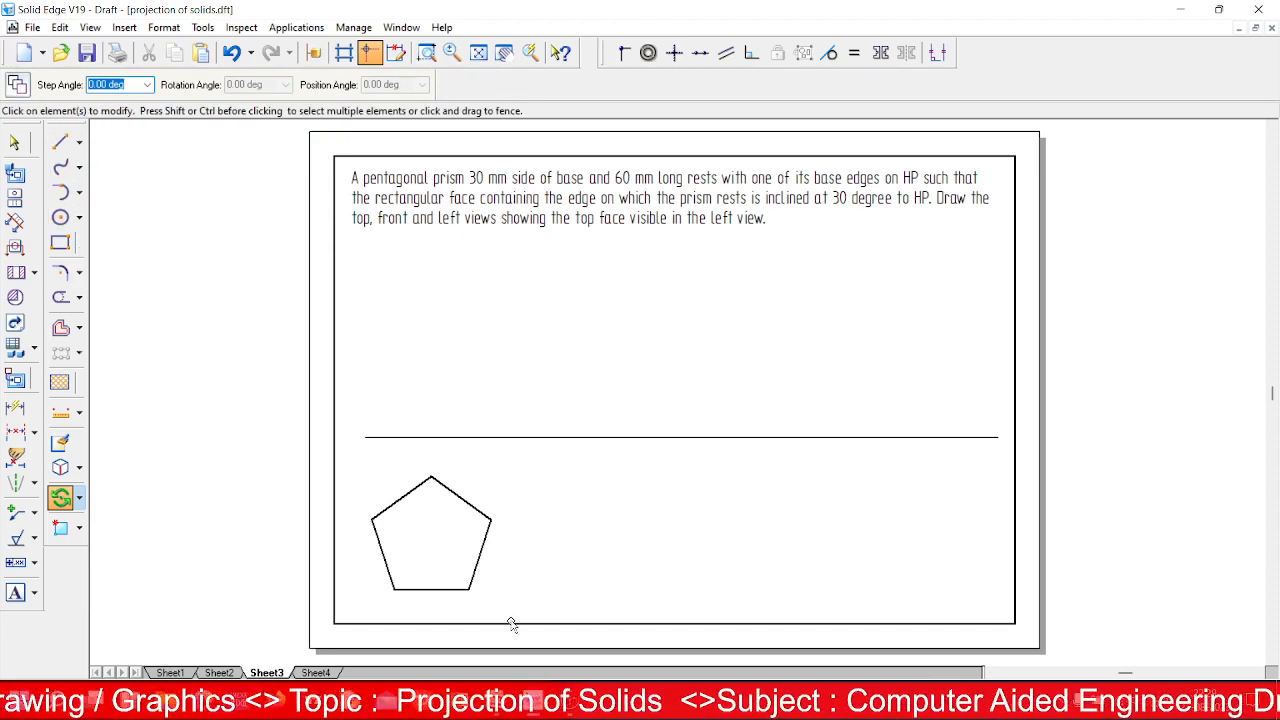
left_click_drag(512, 625, 557, 631)
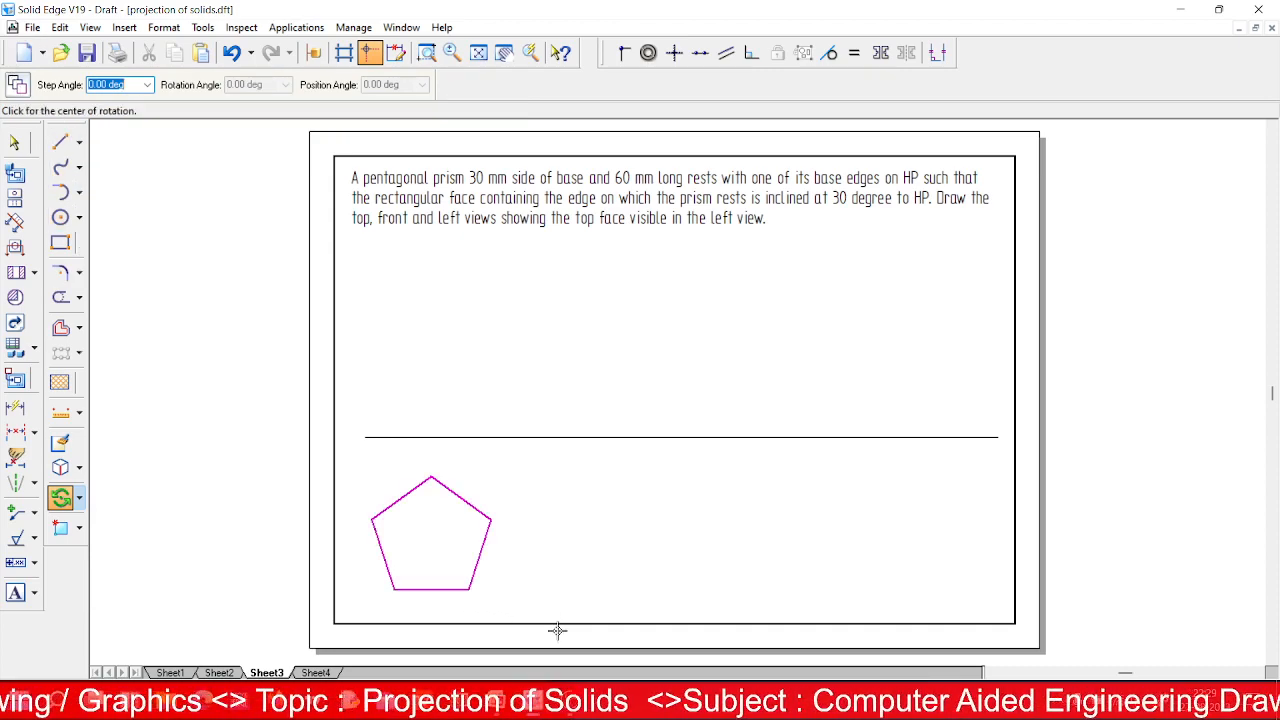
left_click(431, 530)
type("9")
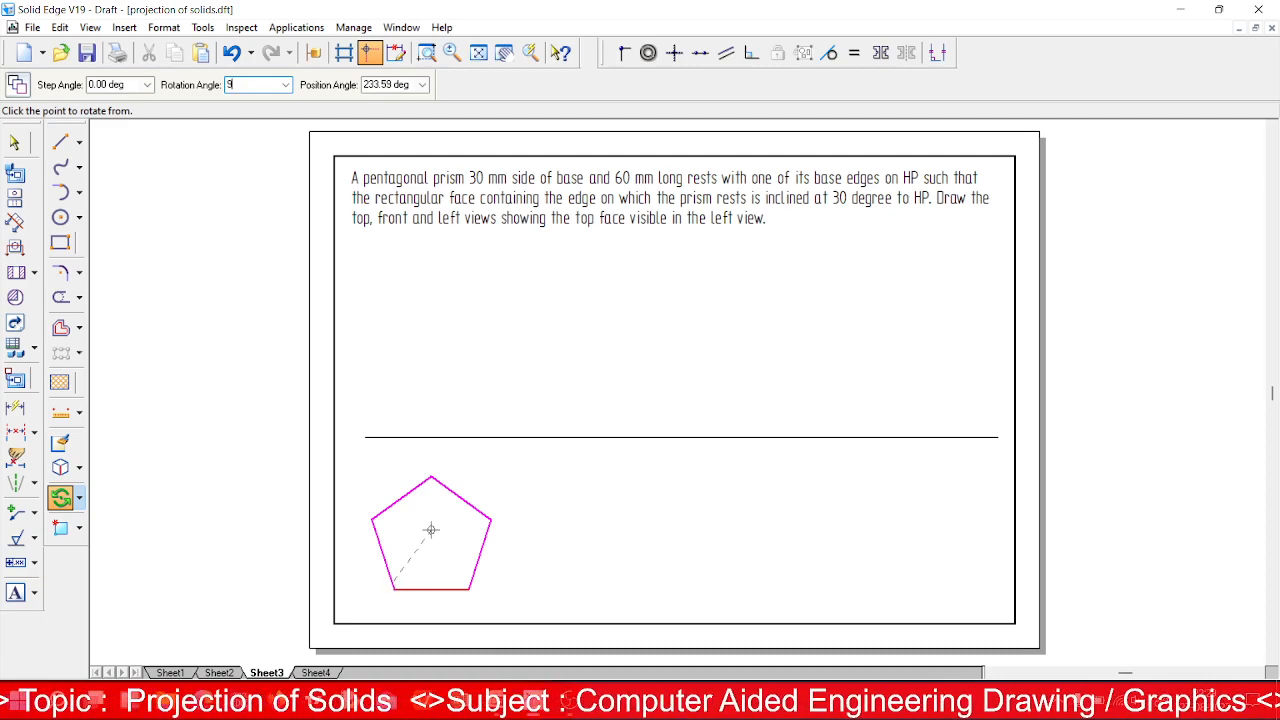
type("0")
key("Tab")
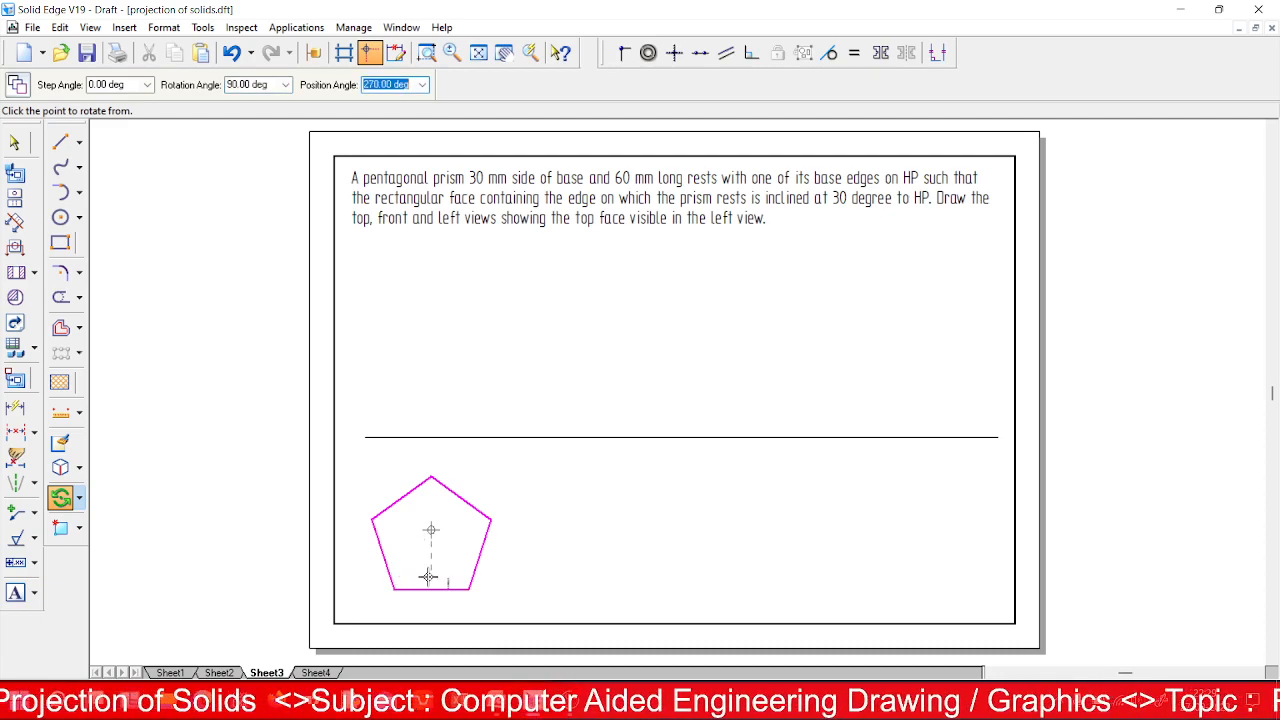
left_click(430, 578)
left_click(338, 574)
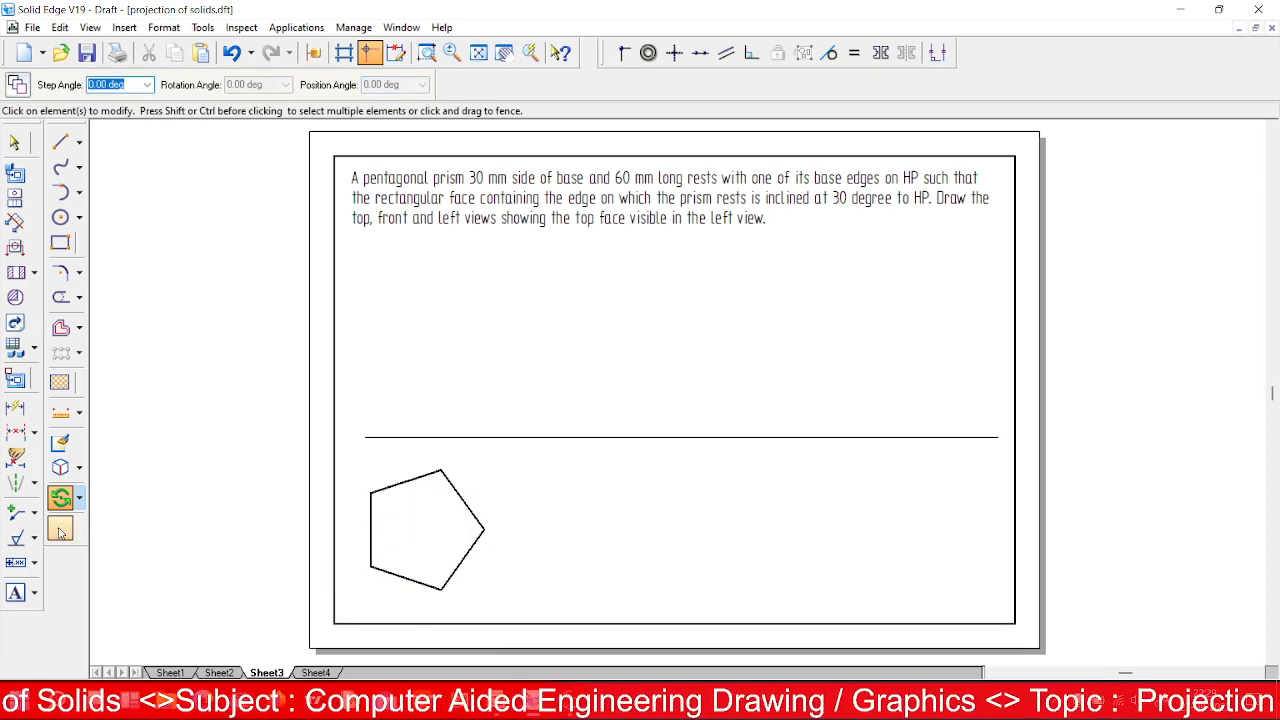
Label the pentagon's lower-left, bottom and right corners a(a1), b(b1) and c(c1).
left_click(427, 52)
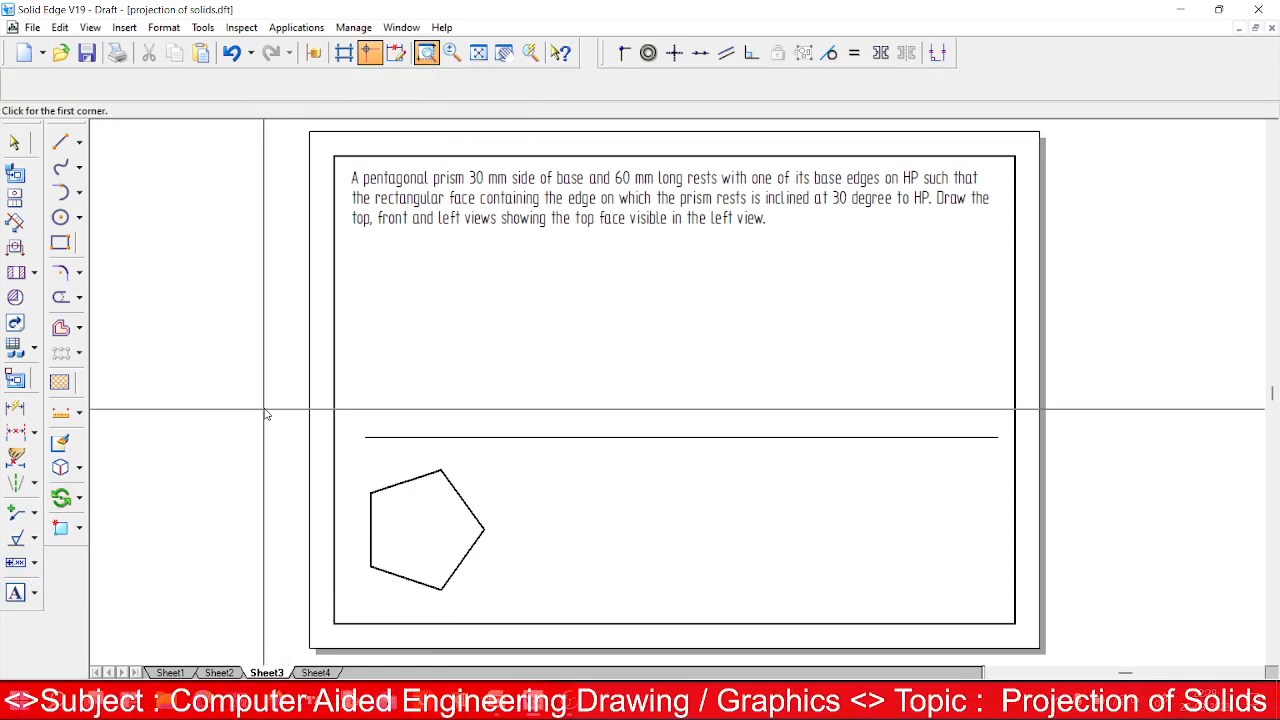
left_click(263, 397)
left_click(568, 611)
left_click(15, 593)
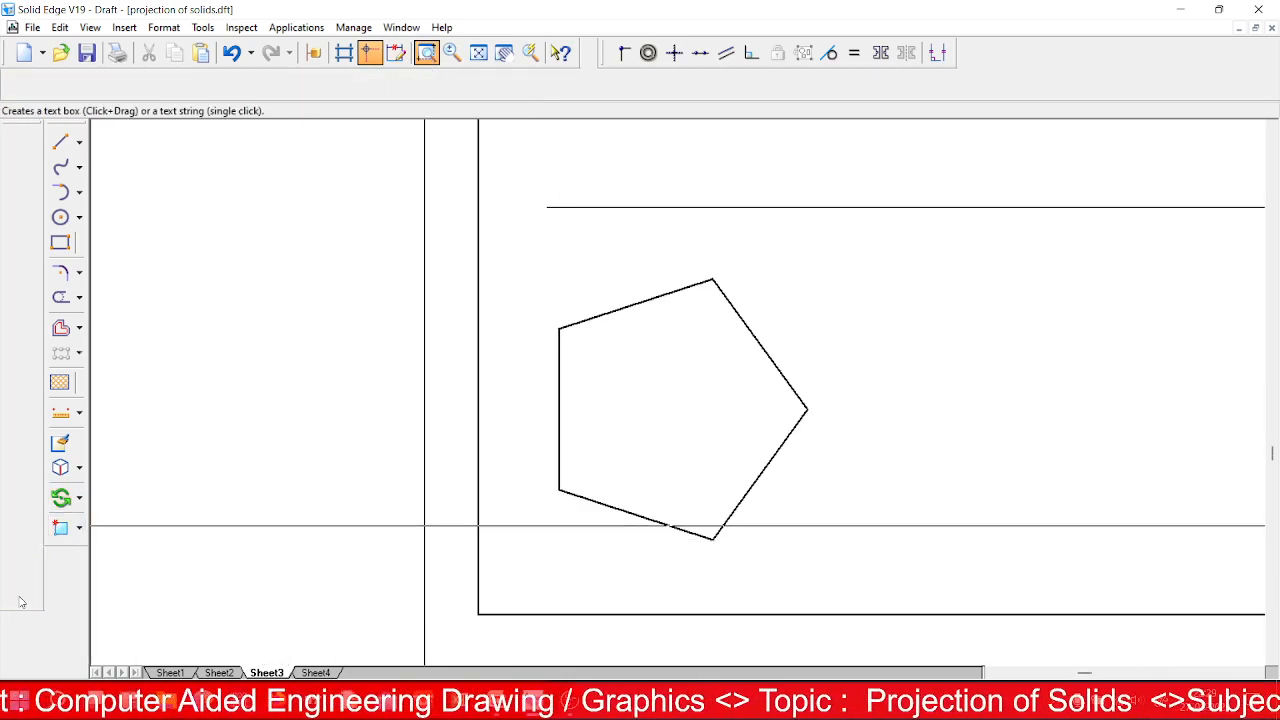
left_click(545, 528)
type("a(a1")
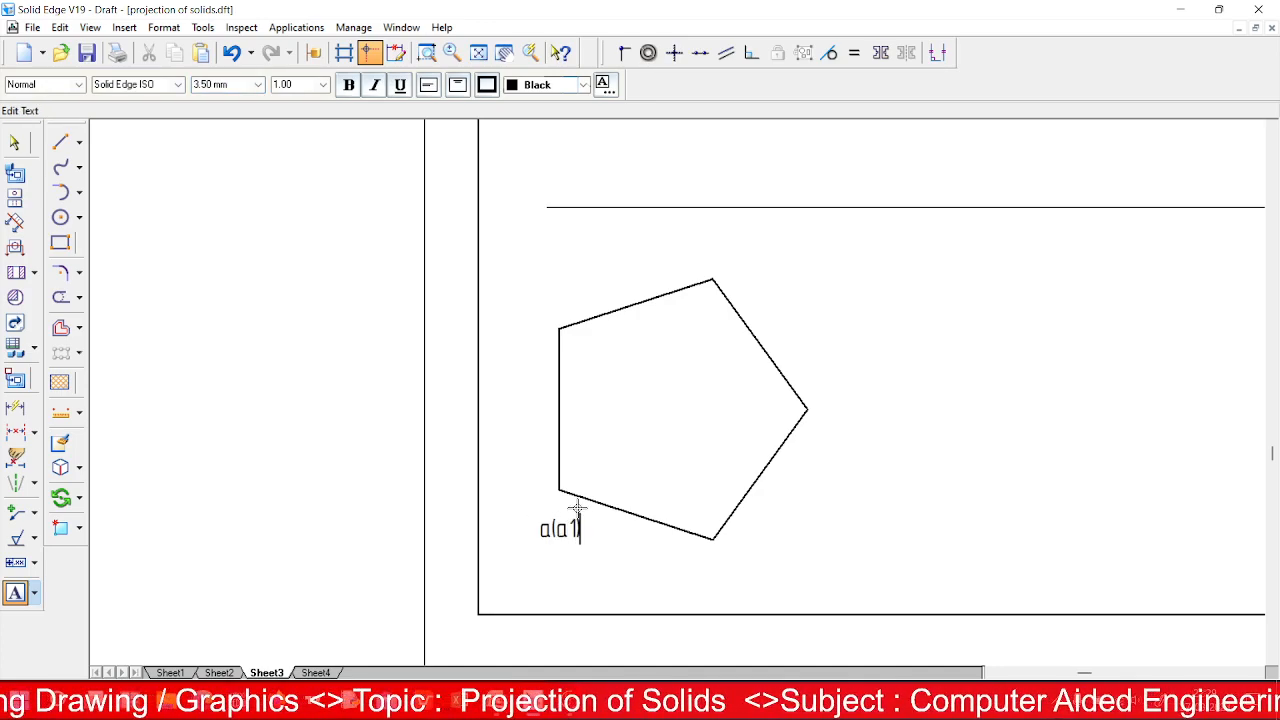
left_click(711, 564)
type("b(b1")
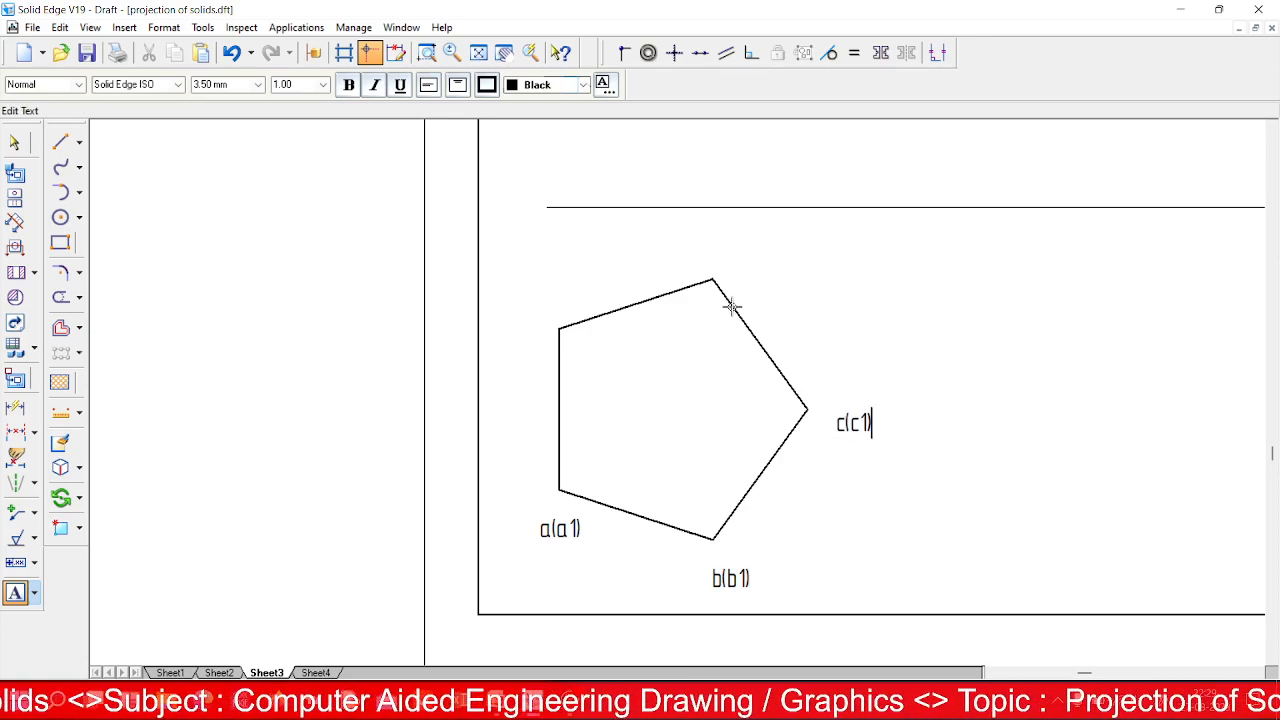
Label the two upper corners d(d1) and e(e1), moving the e(e1) text clear of the pentagon's edges.
left_click(726, 255)
left_click(725, 254)
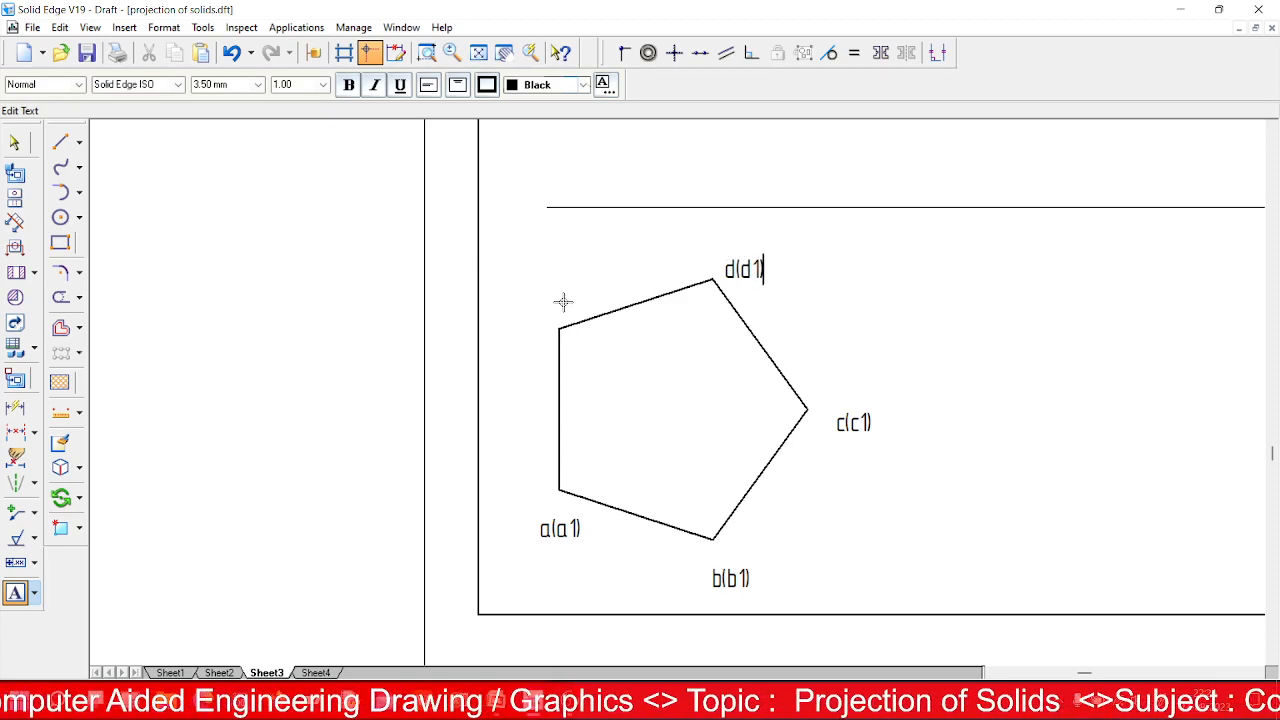
left_click(532, 314)
left_click(533, 313)
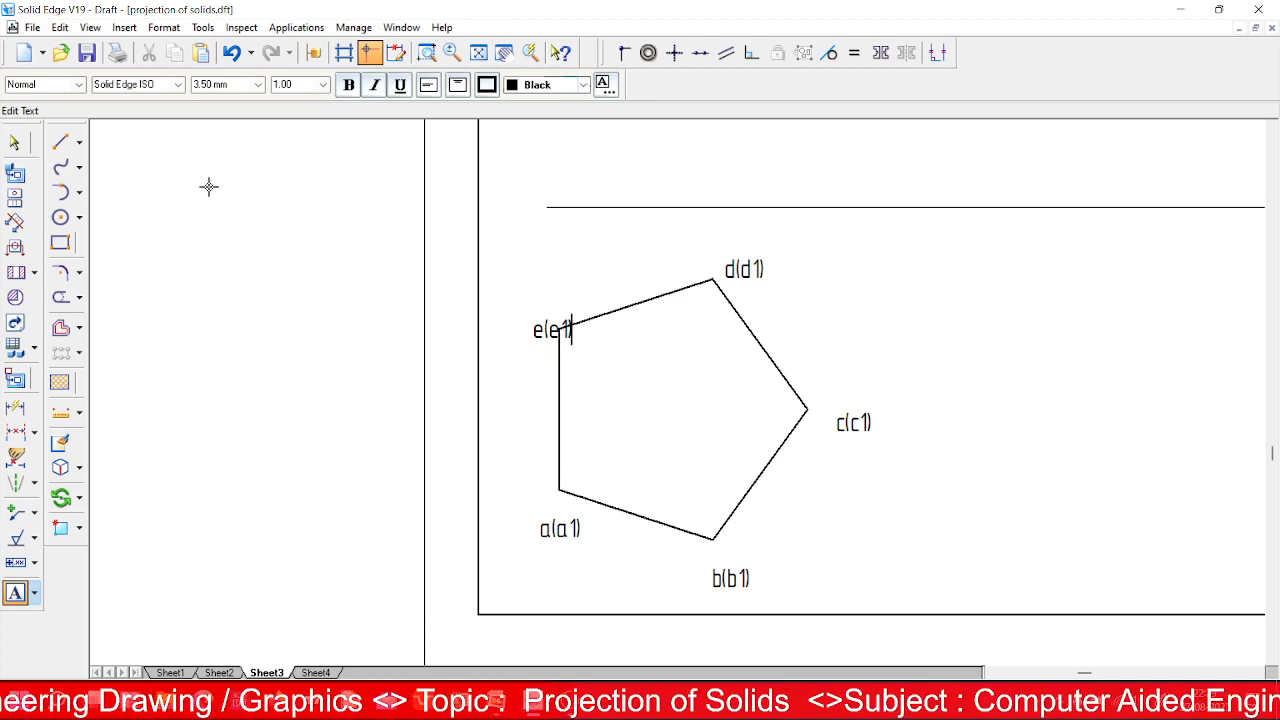
left_click(15, 142)
left_click_drag(537, 339, 525, 319)
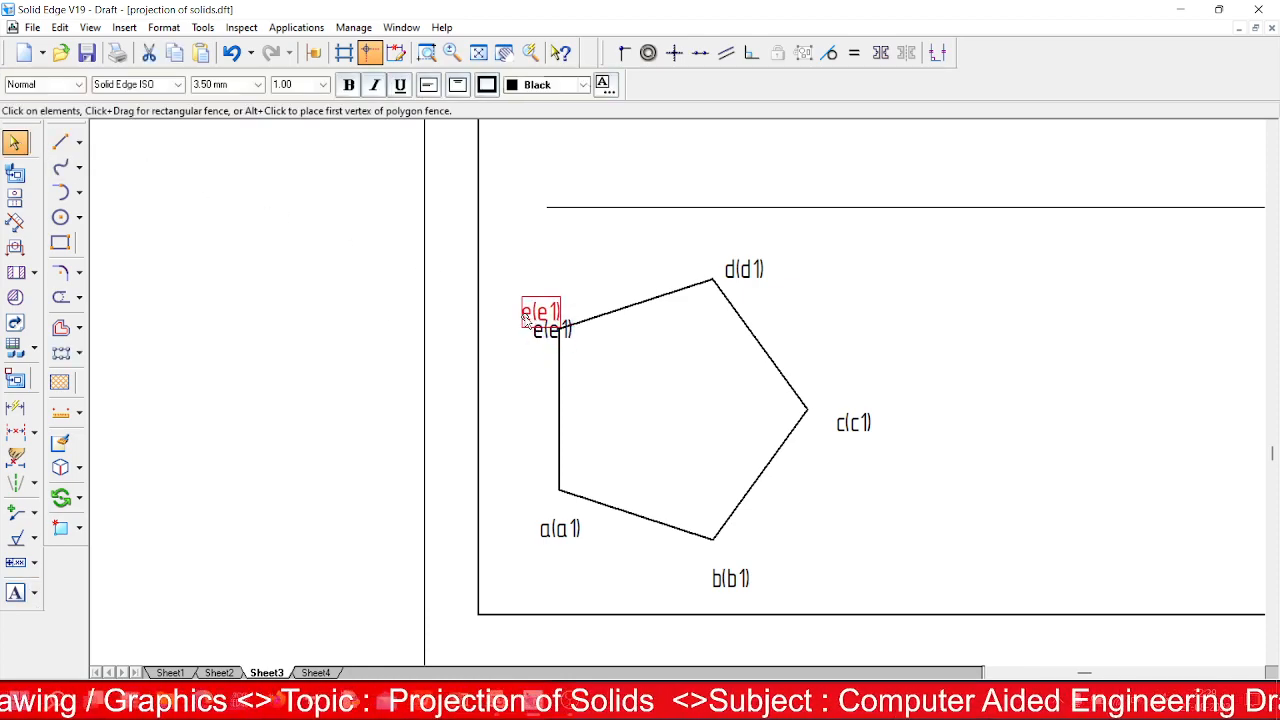
left_click(697, 404)
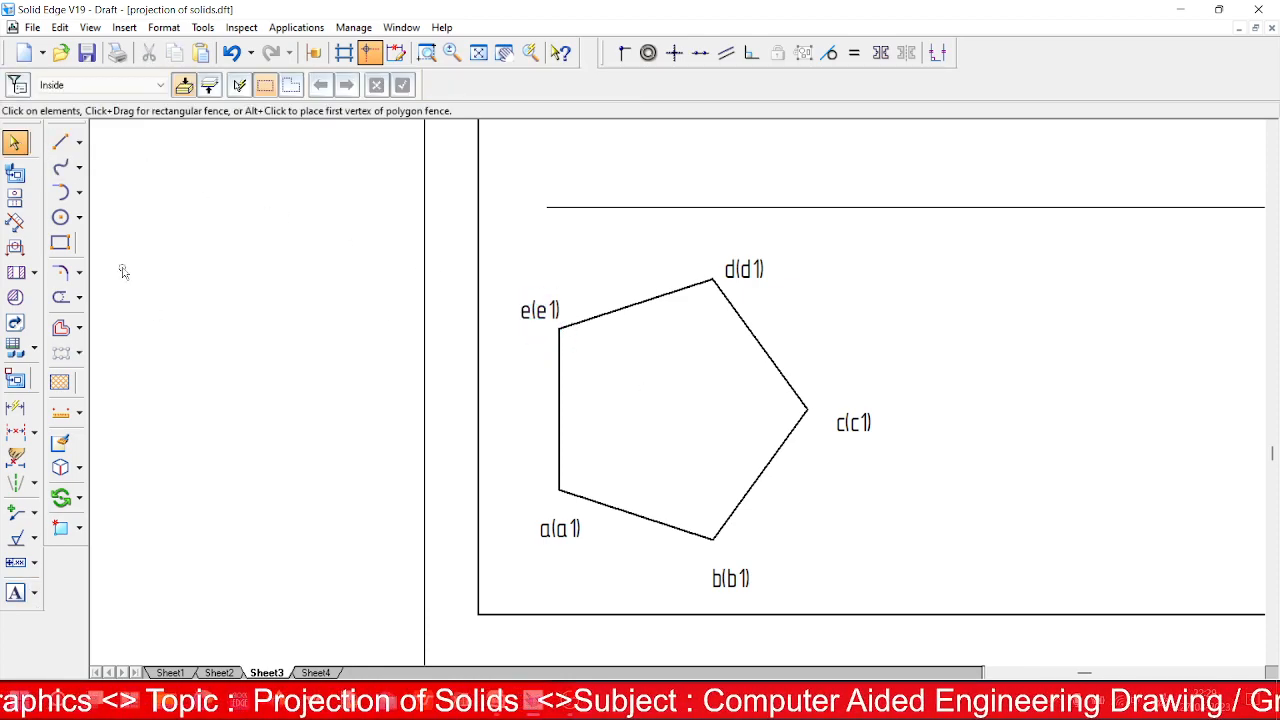
Draw construction lines from corners b and a to the midpoints of their opposite edges to locate the pentagon's centre.
left_click(60, 142)
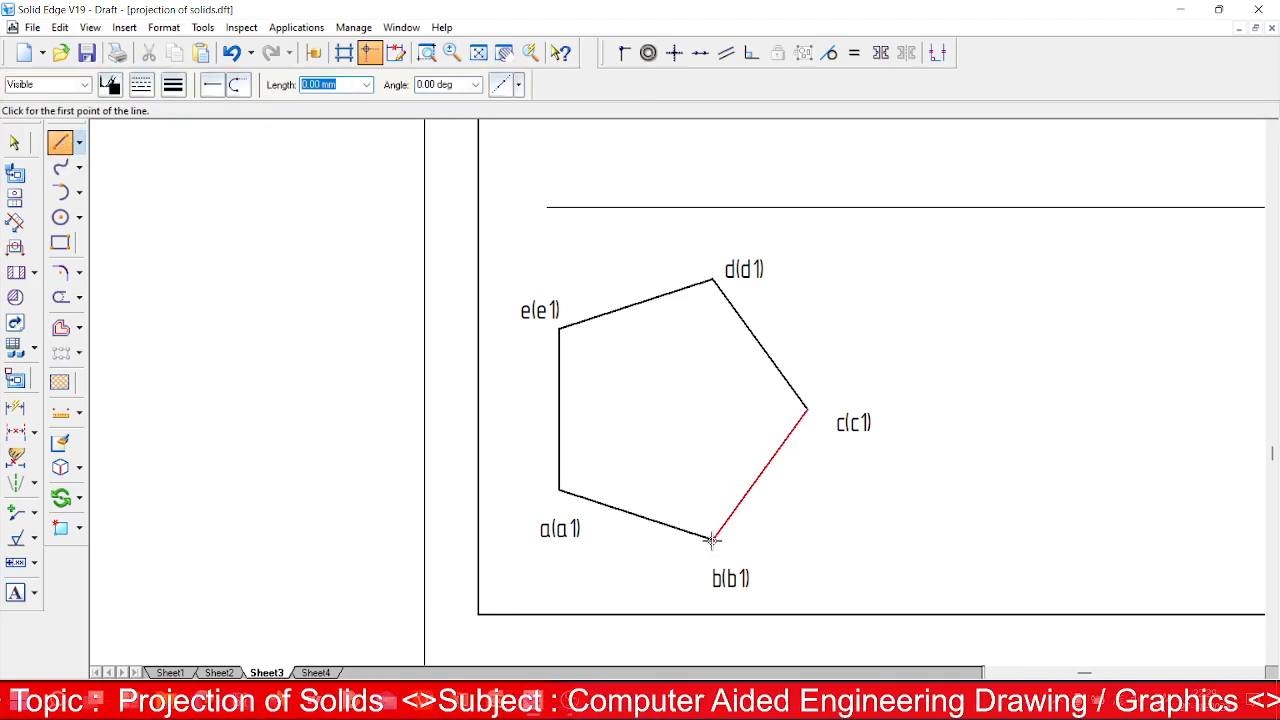
left_click(710, 539)
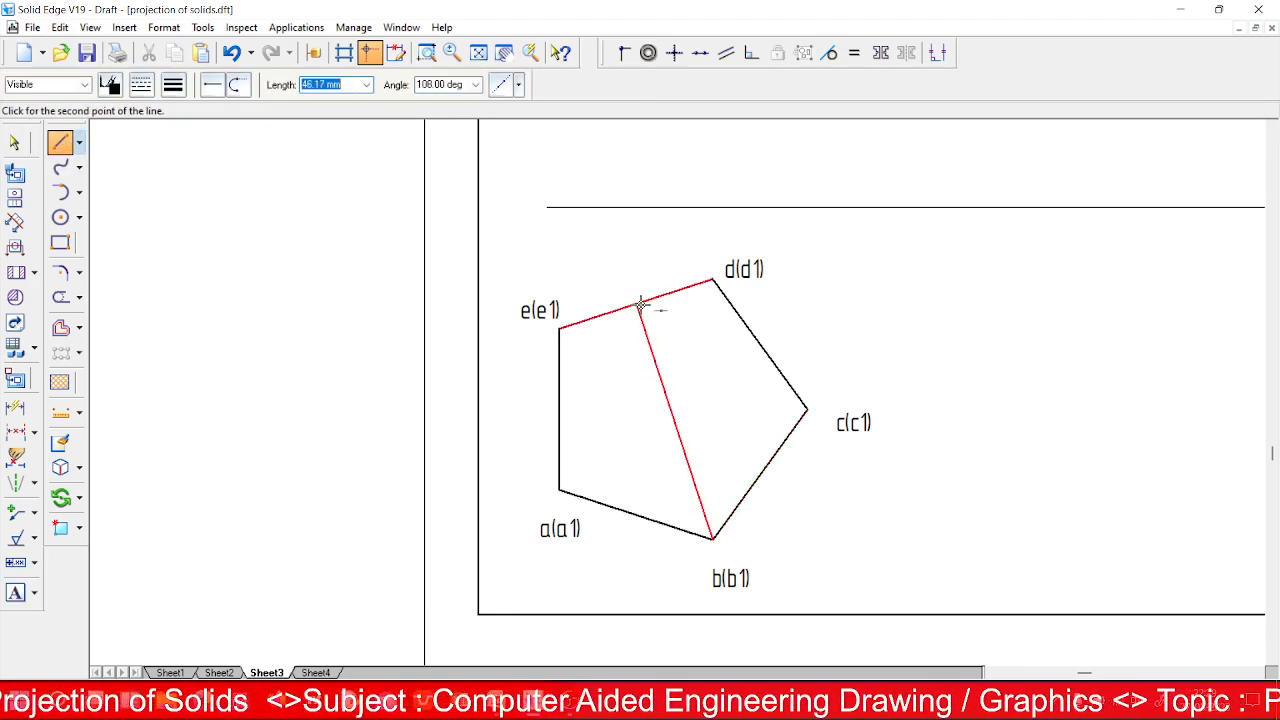
left_click(640, 303)
left_click(559, 489)
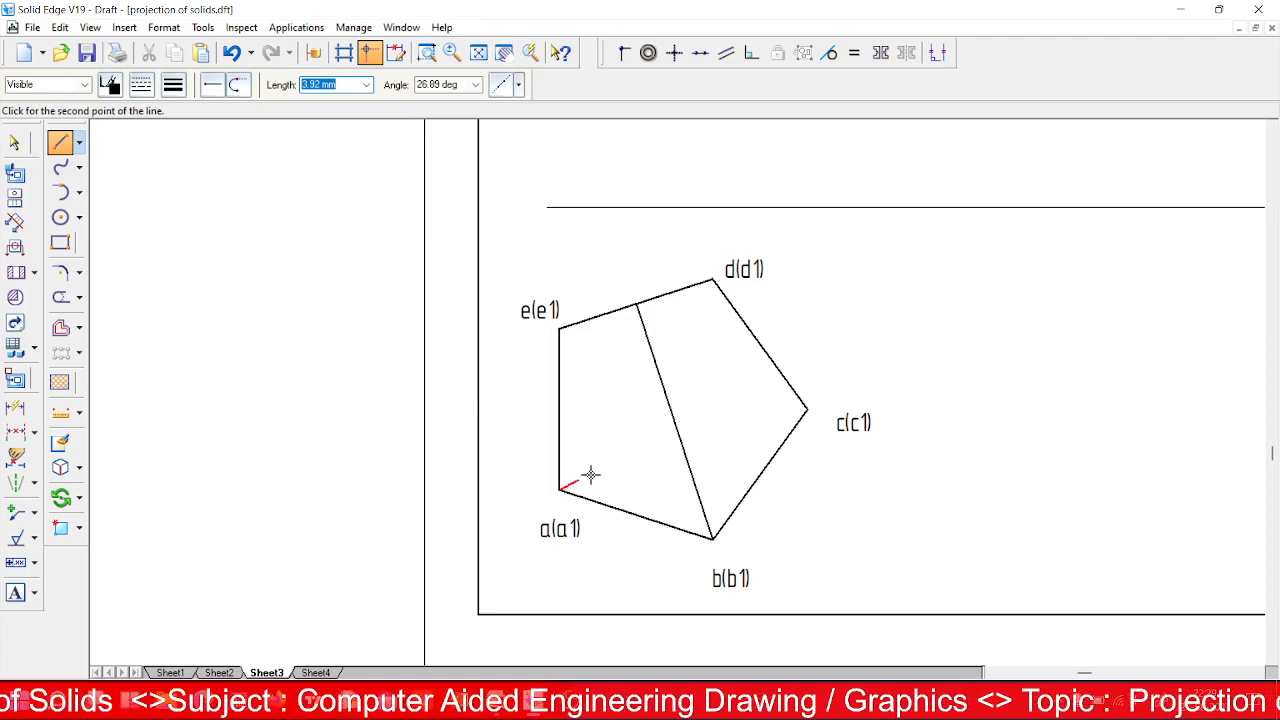
left_click(759, 345)
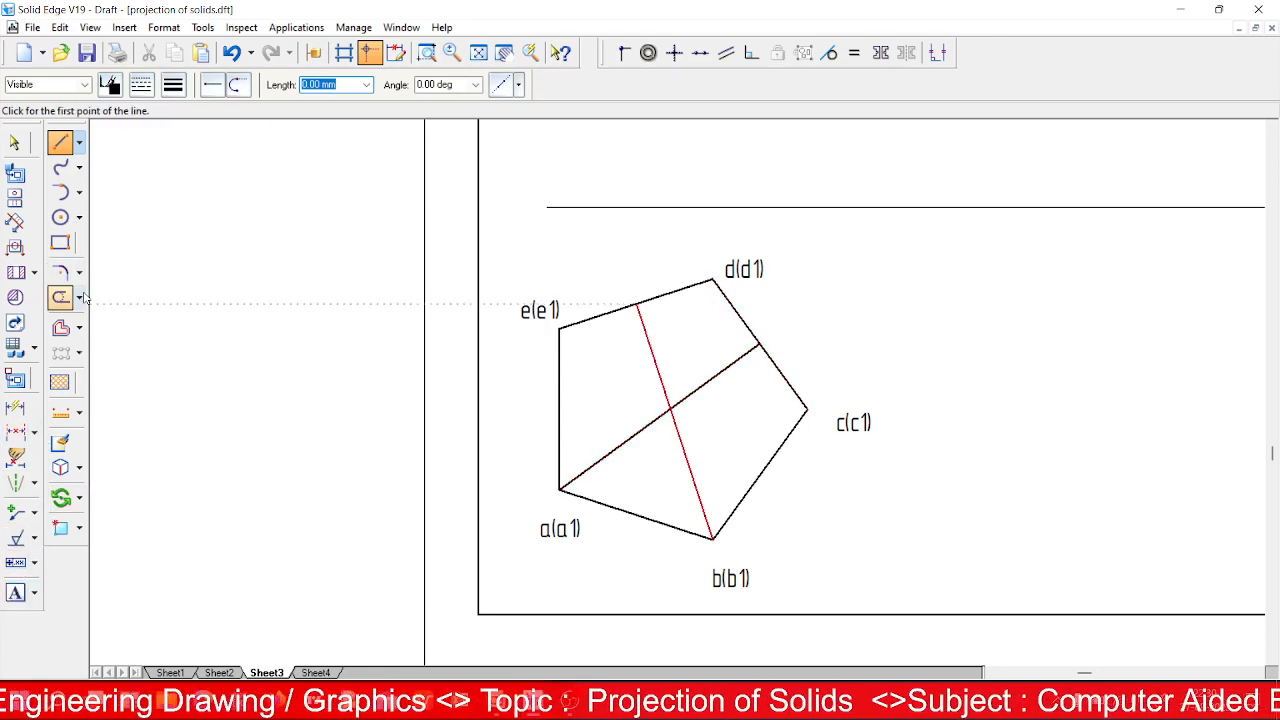
Place a point where the two construction lines cross and delete both lines.
left_click(80, 145)
left_click(120, 160)
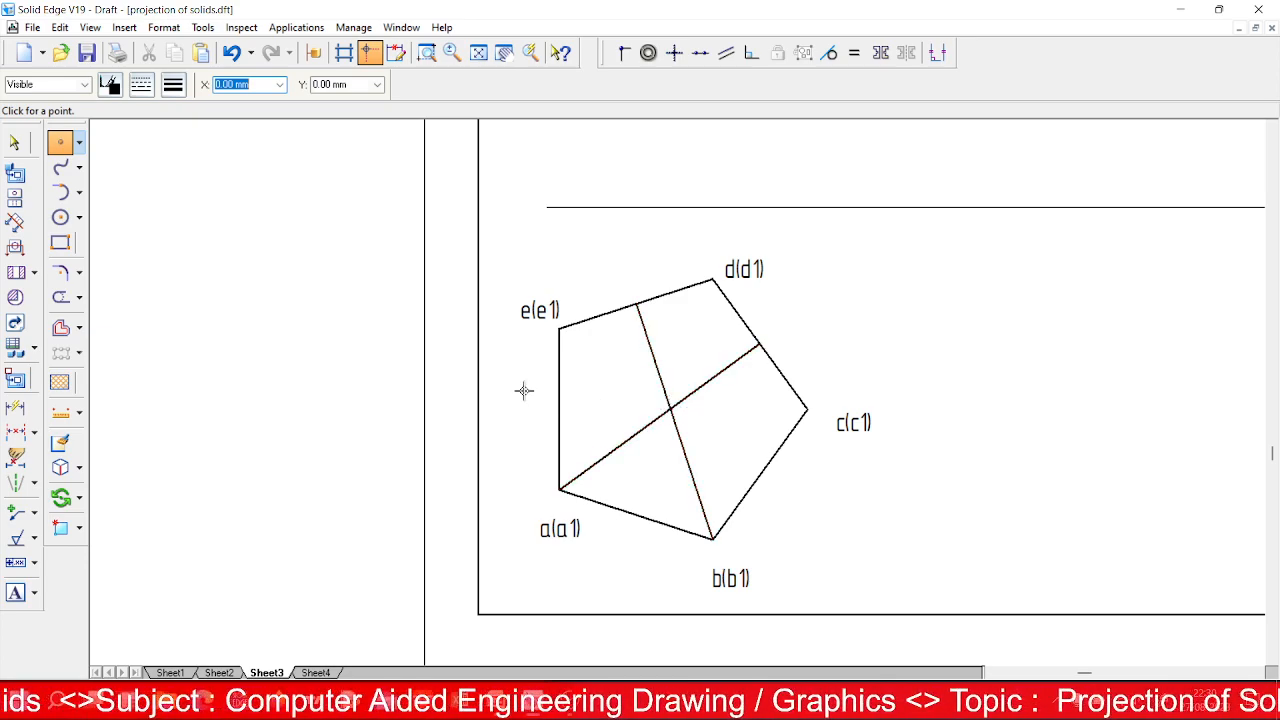
left_click(12, 144)
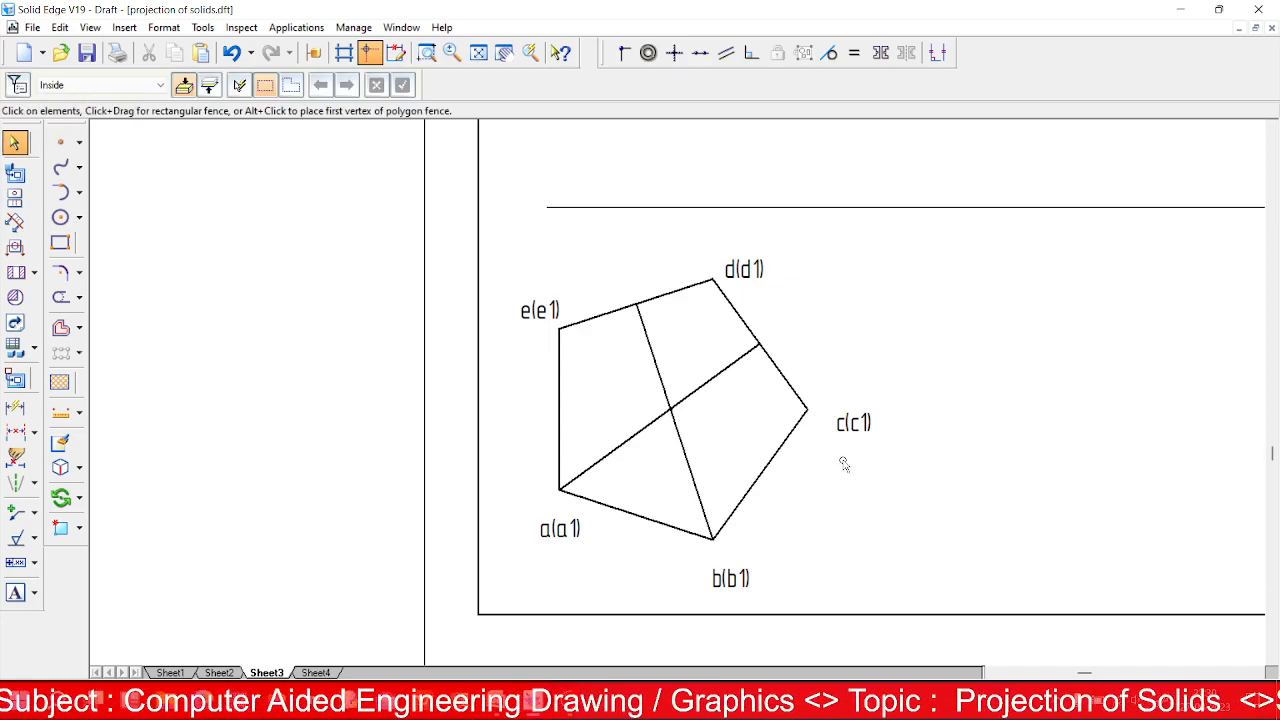
left_click(711, 381)
key("Delete")
left_click(668, 375)
key("Delete")
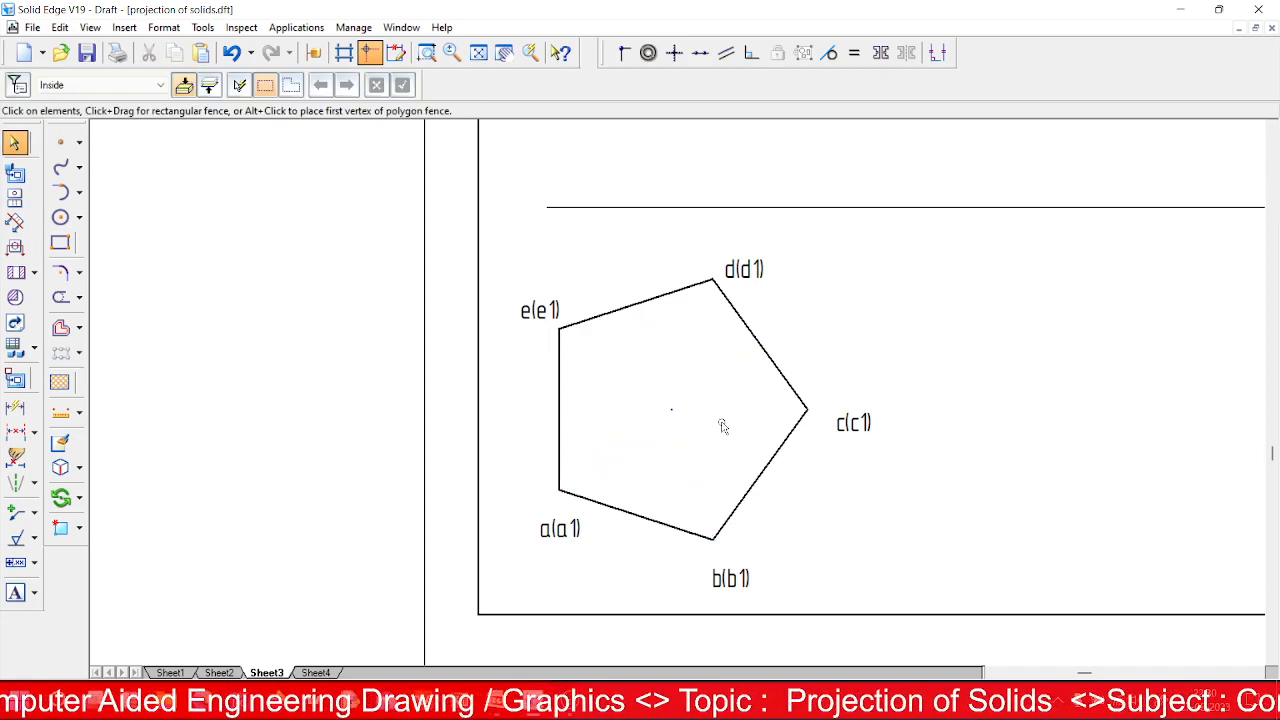
Set the centre point's width to 2.00 mm and label it o(o1).
left_click_drag(630, 381, 693, 434)
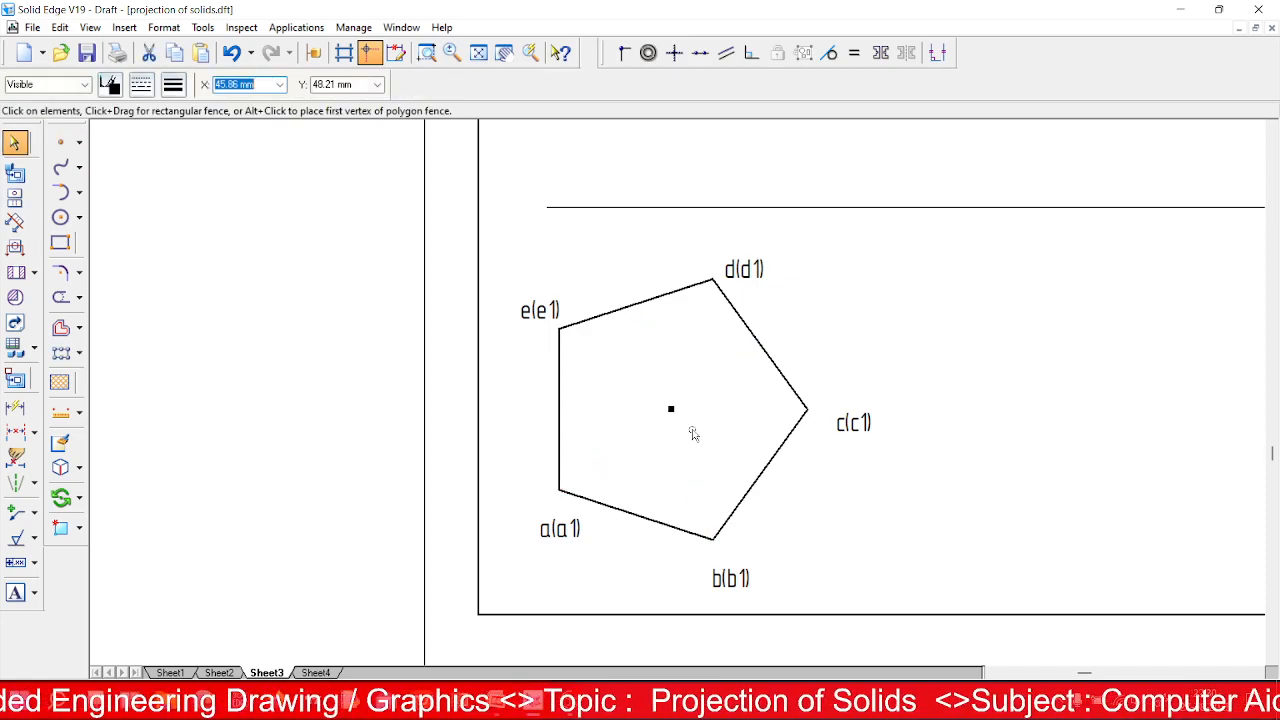
left_click(173, 86)
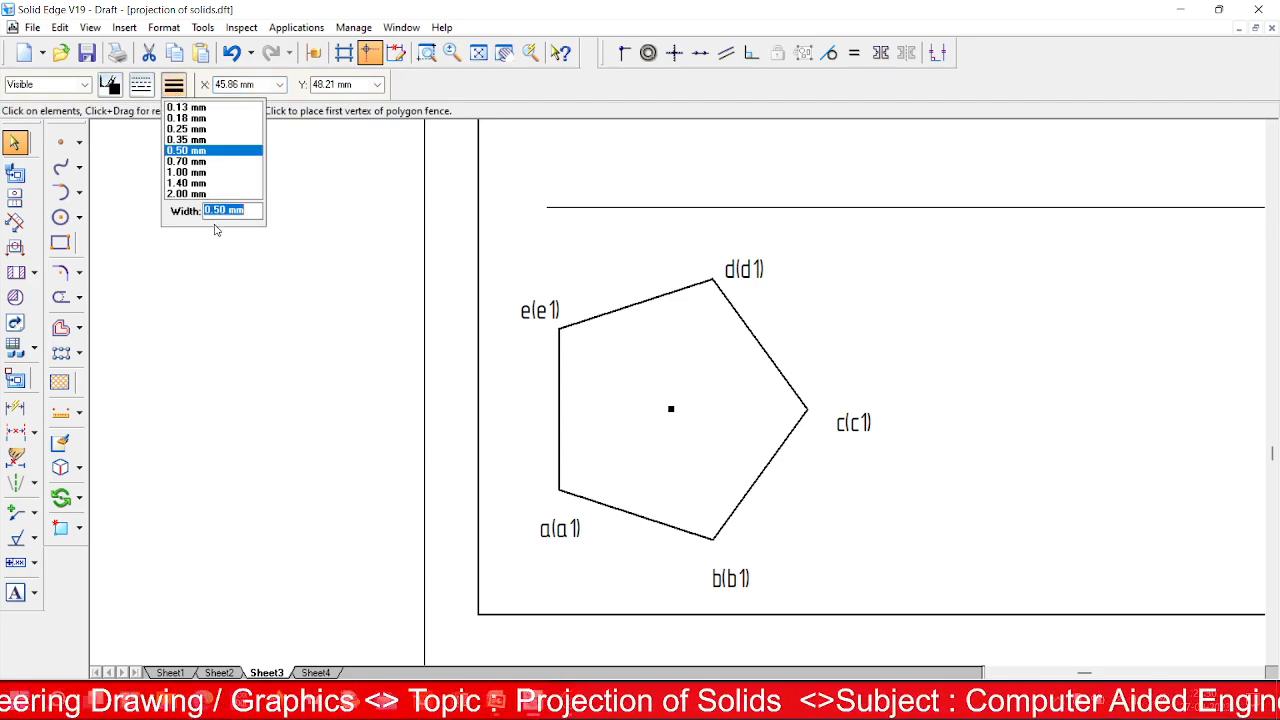
left_click(192, 195)
left_click(194, 231)
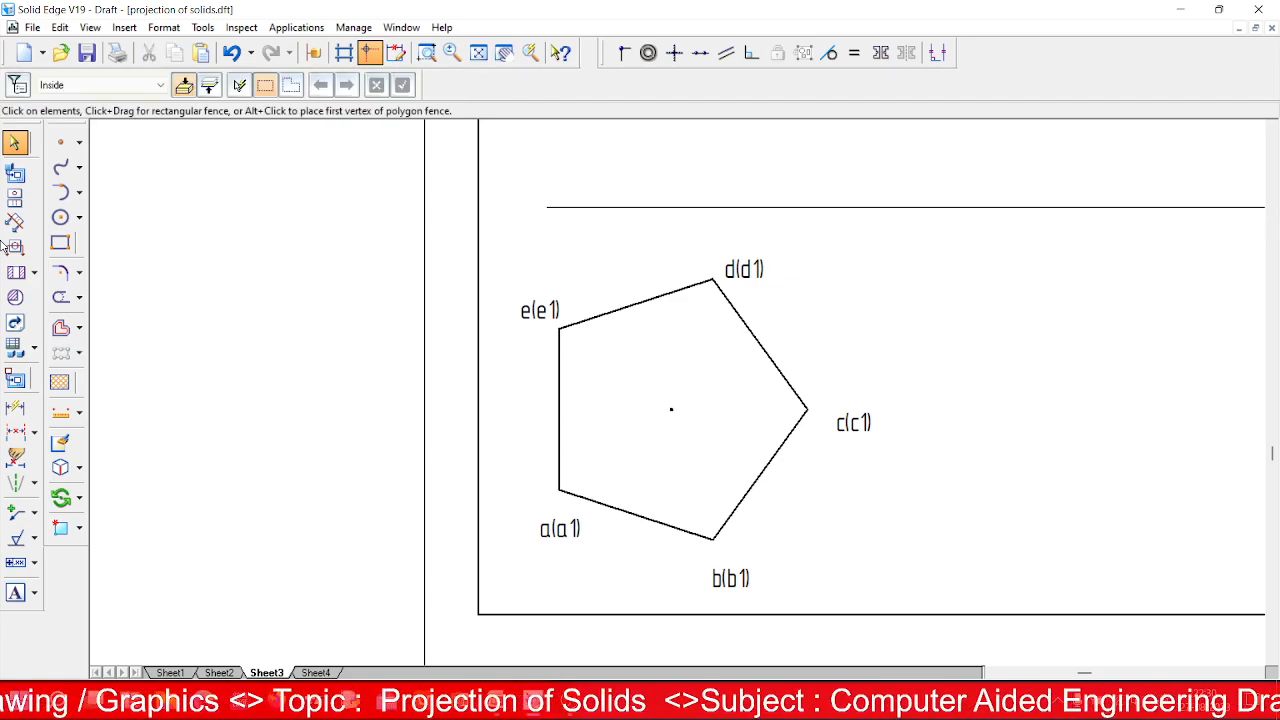
left_click(15, 594)
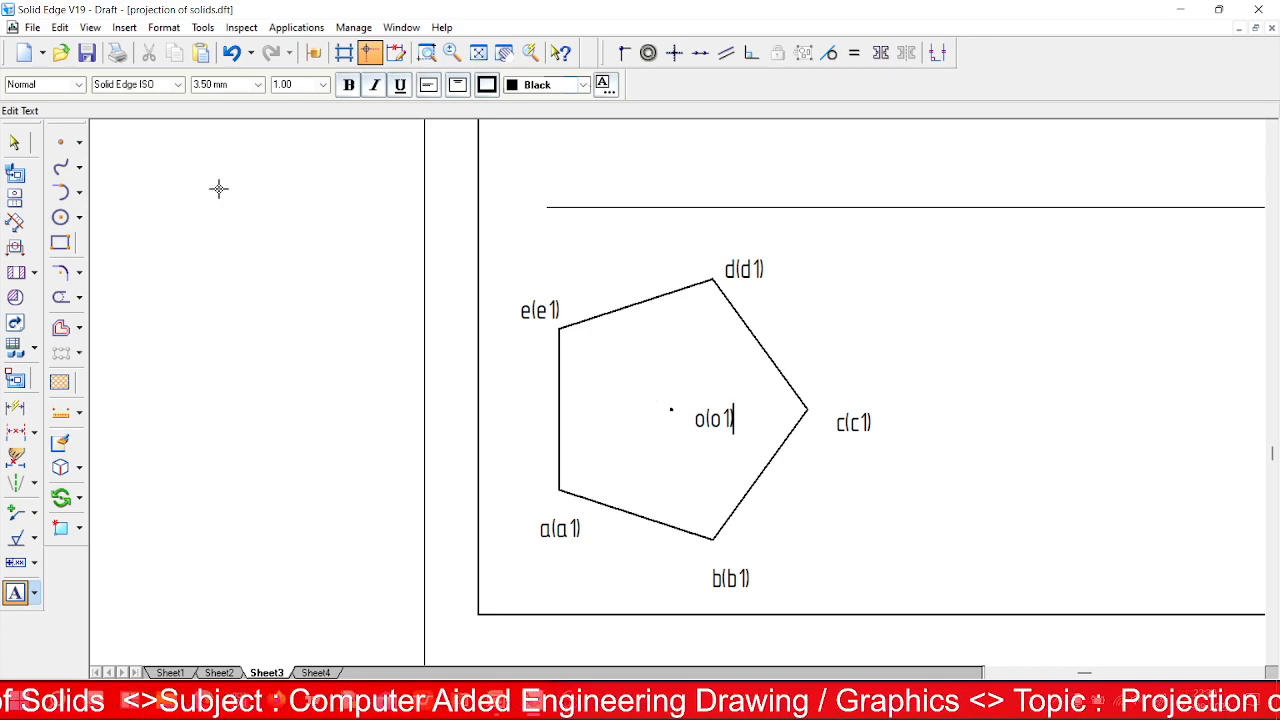
Move the o(o1) label up beside the pentagon's centre point.
left_click(15, 143)
left_click(710, 420)
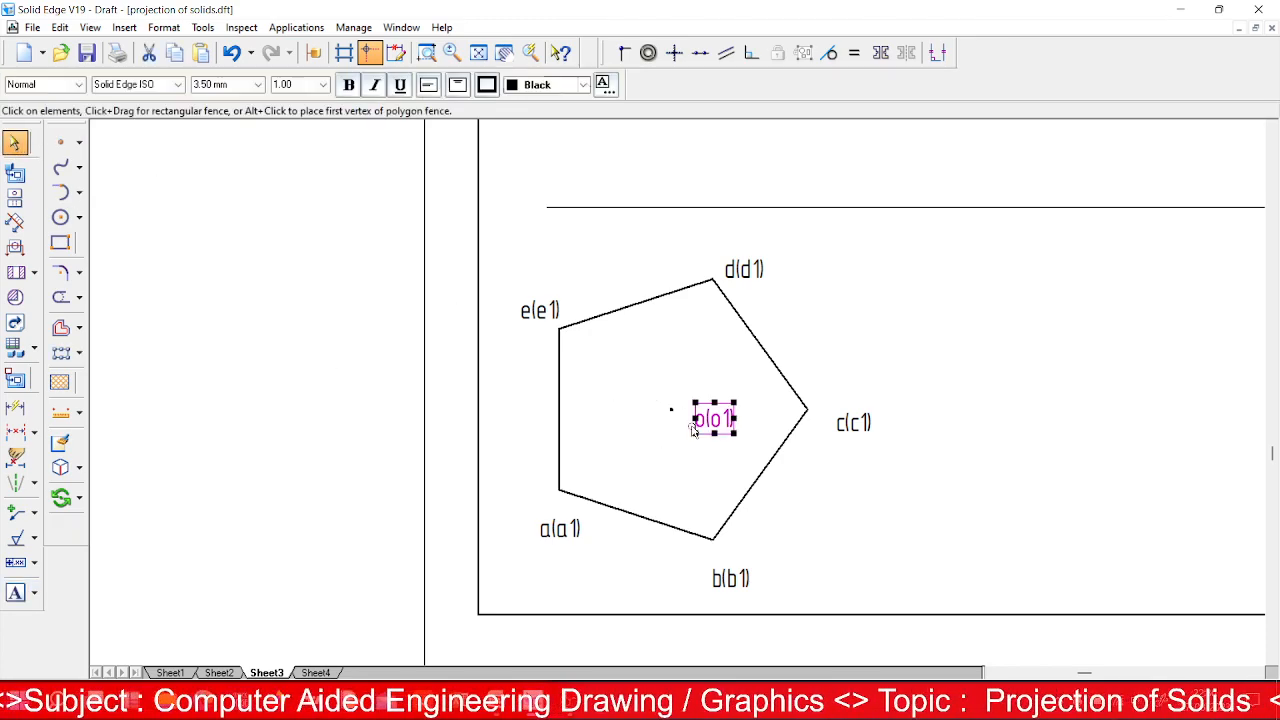
left_click_drag(710, 420, 700, 402)
left_click(650, 485)
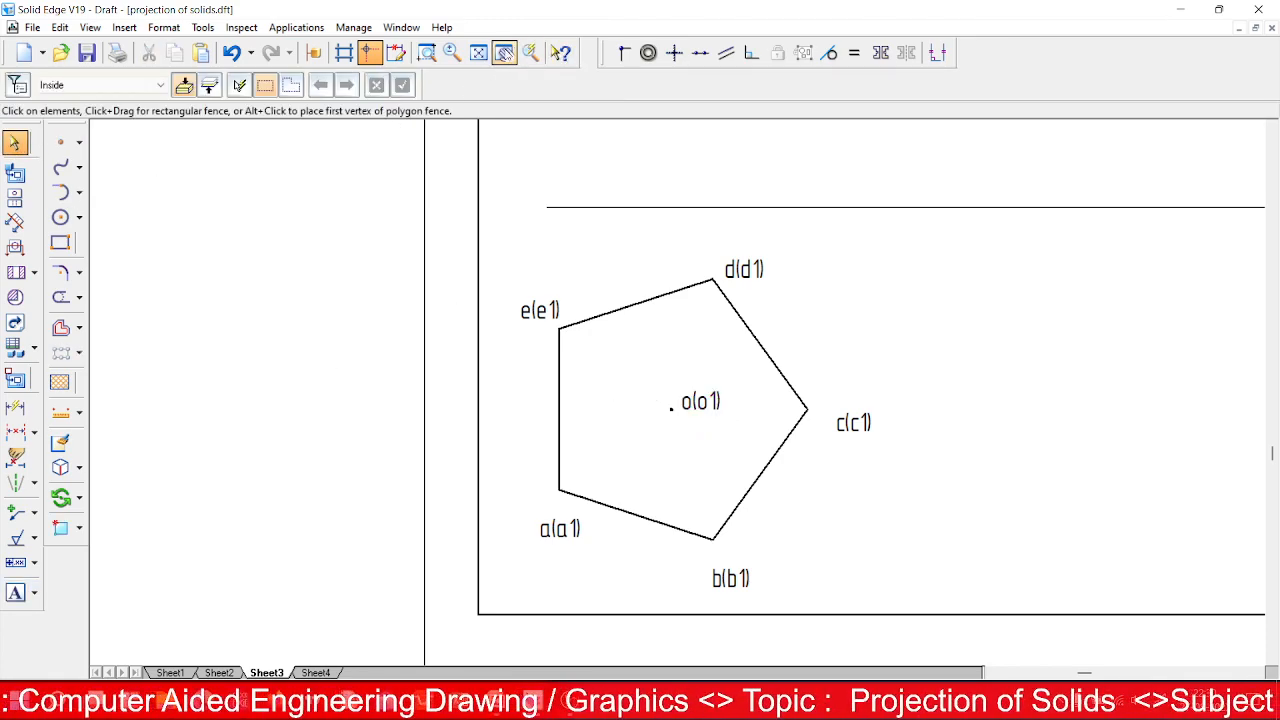
Label the reference line's ends X and Y, with VP above and HP below the line near the X end.
left_click(480, 53)
left_click(16, 592)
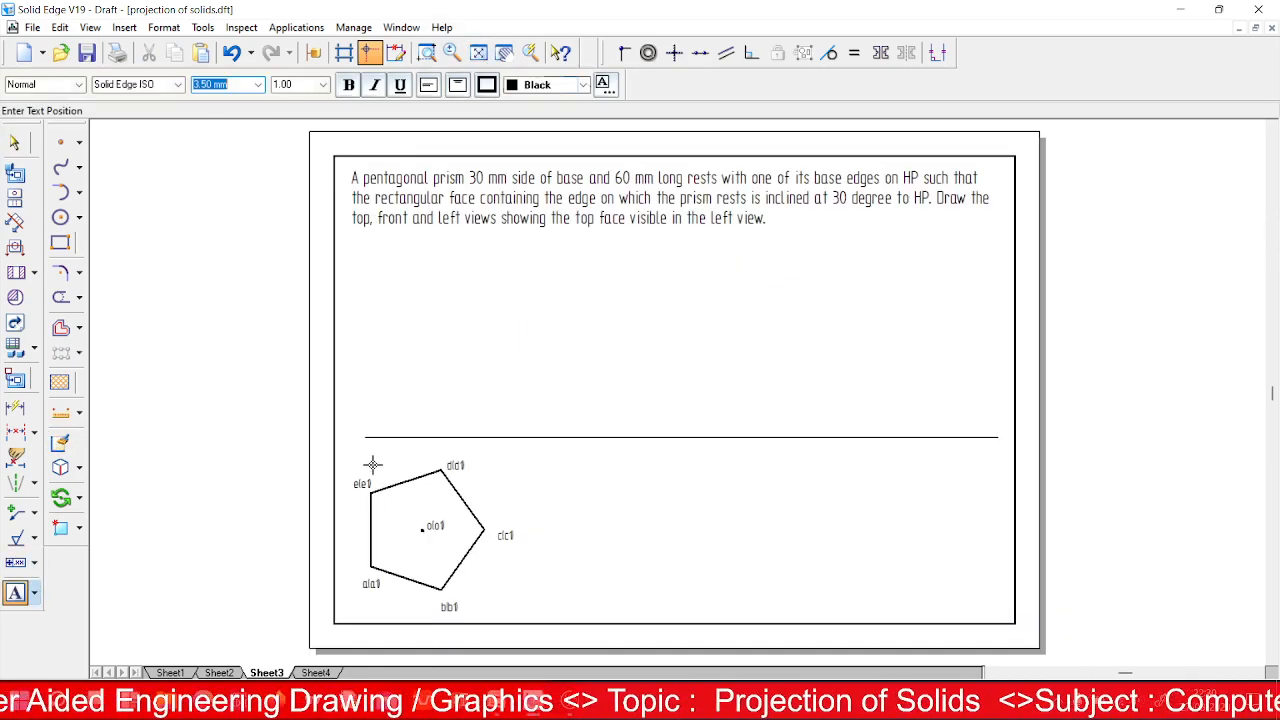
left_click(345, 436)
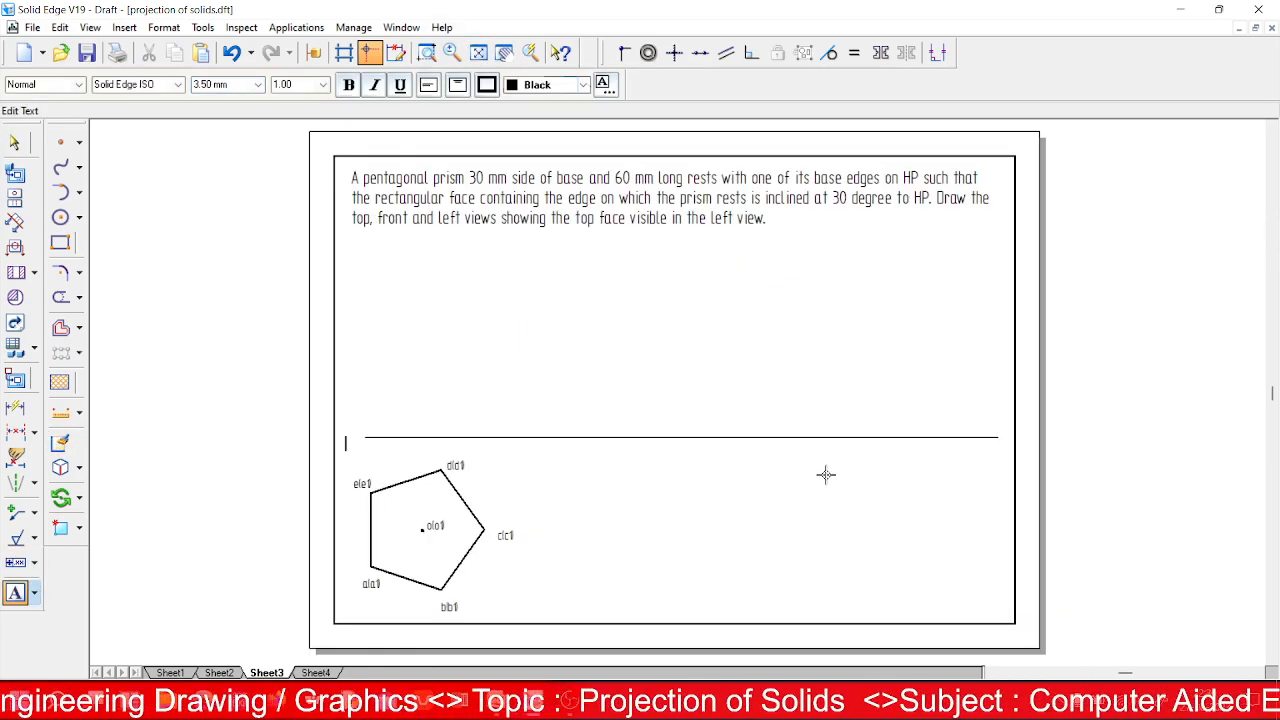
type("X")
left_click(1008, 437)
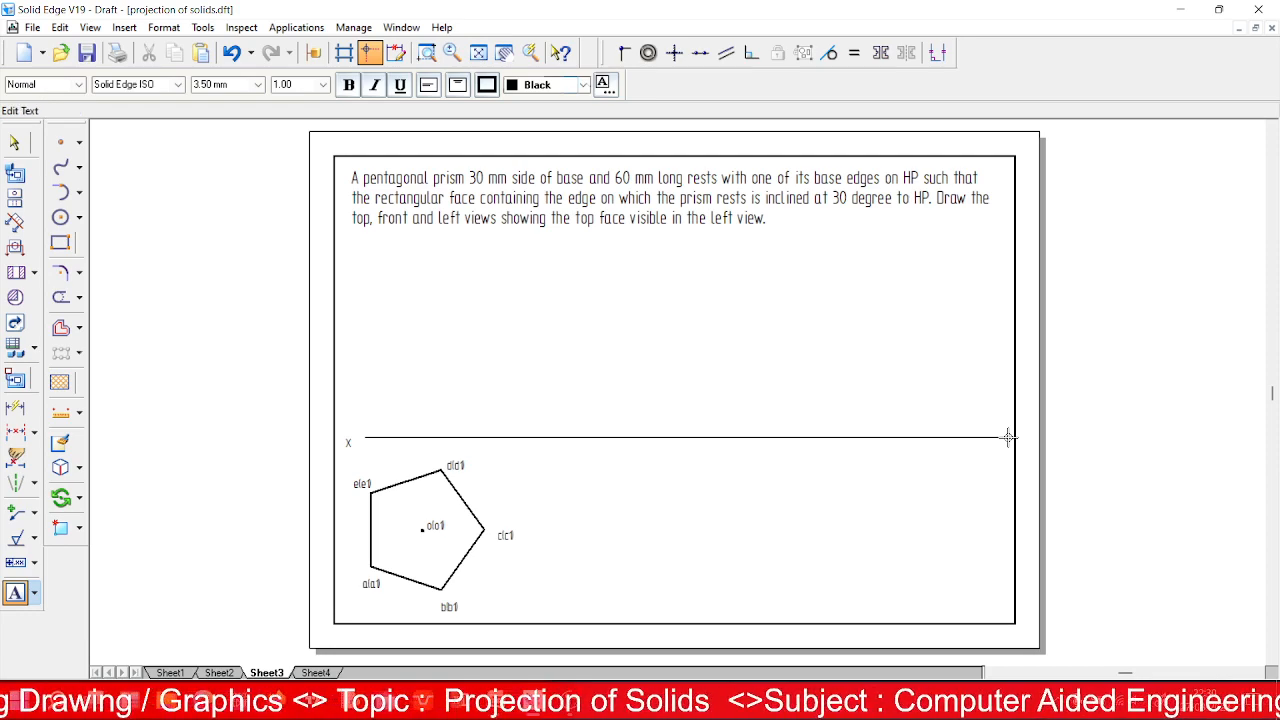
type("Y")
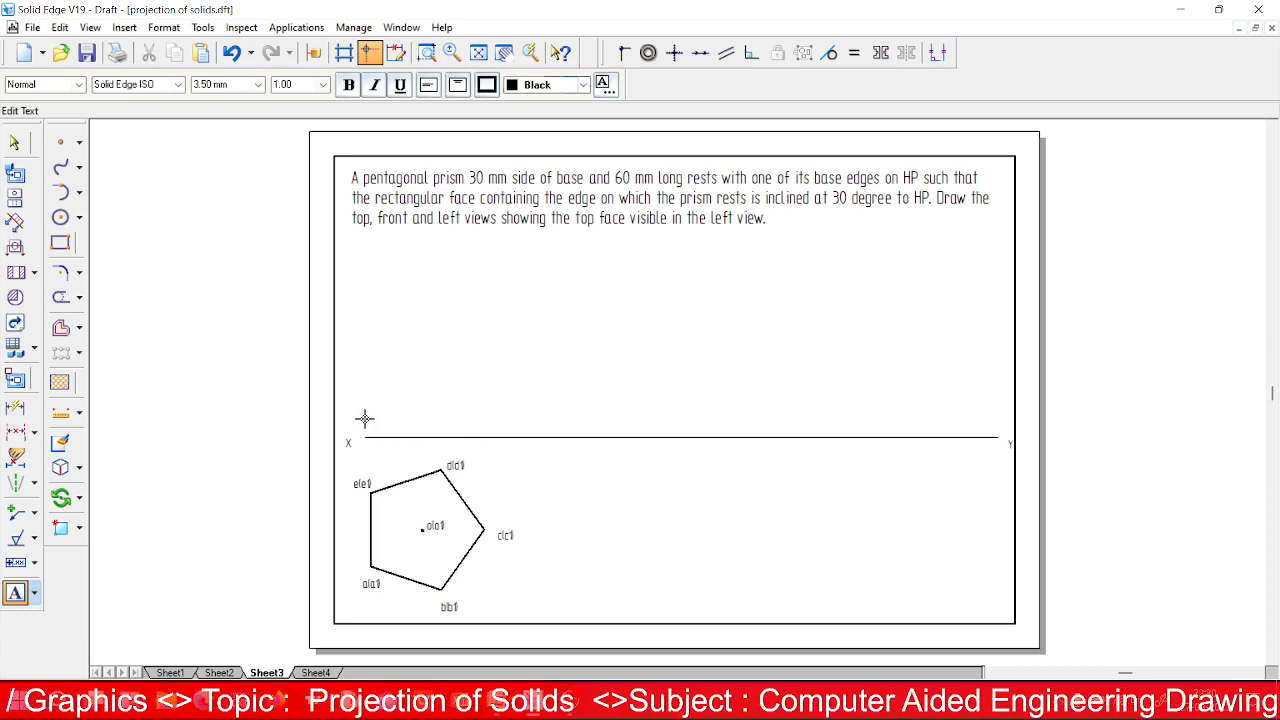
left_click(365, 452)
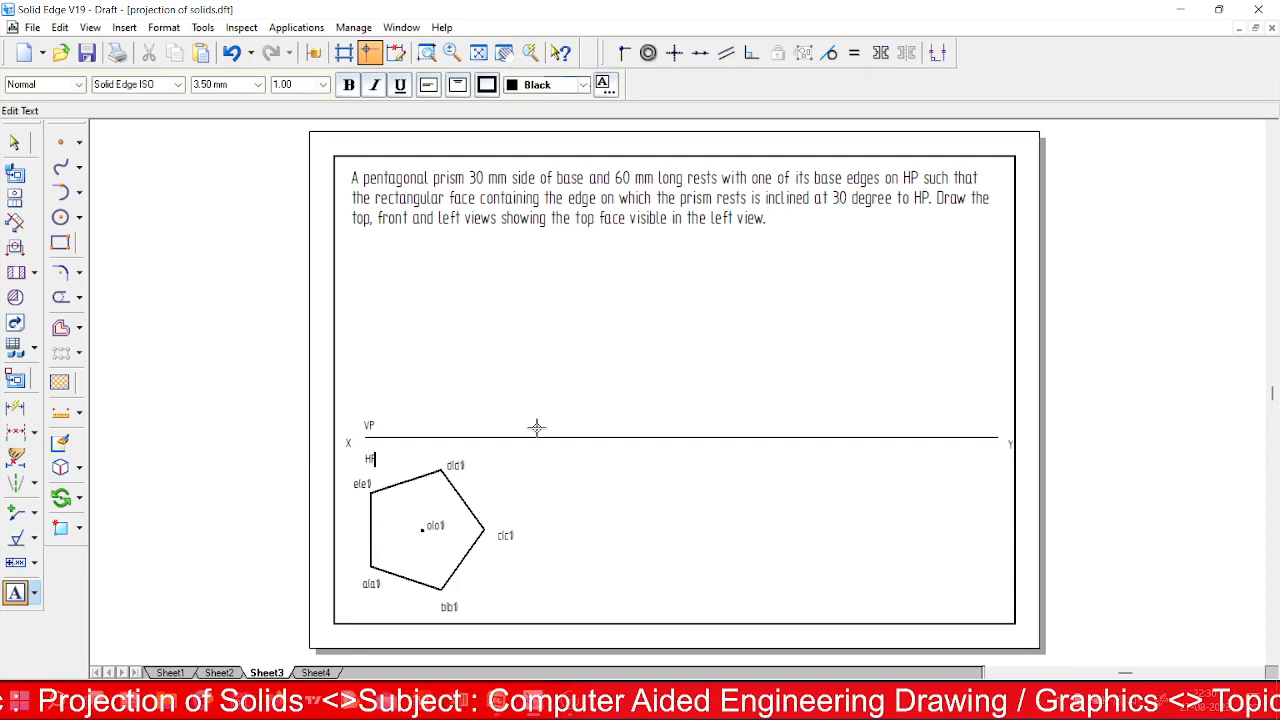
left_click(14, 143)
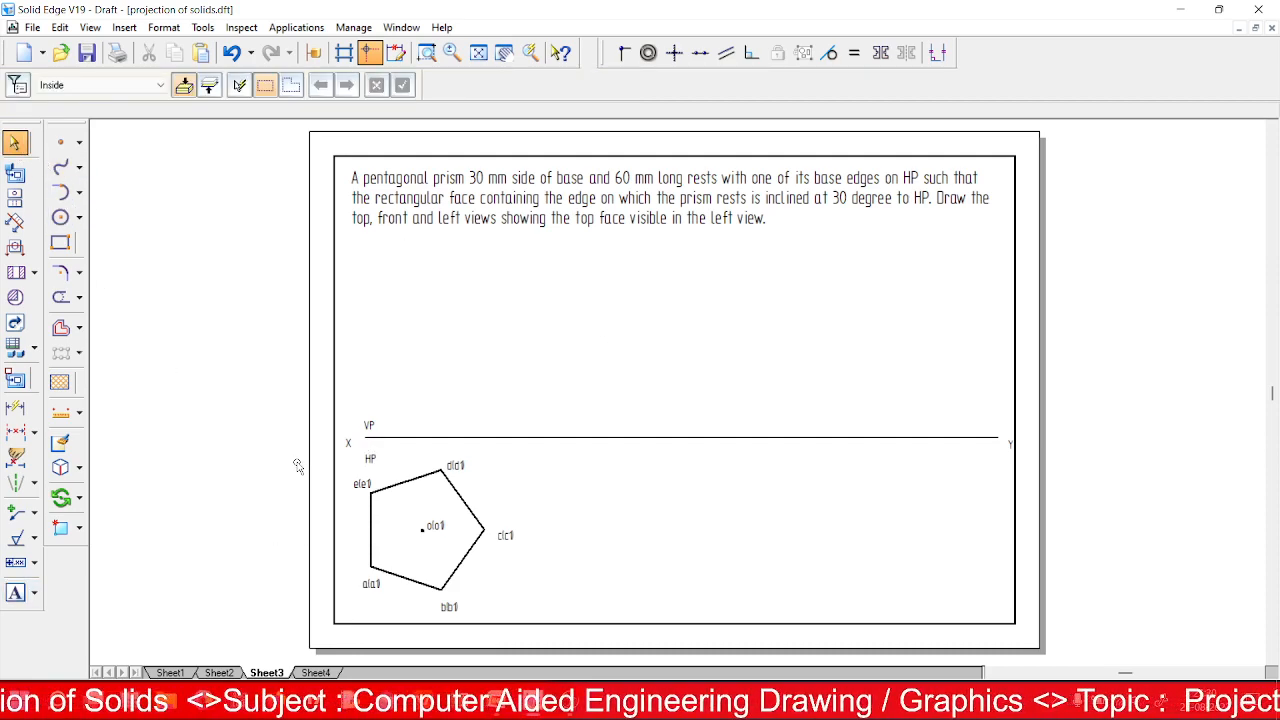
Shift the pentagon and its labels right and slightly up, and return the HP label to below VP.
left_click_drag(583, 647, 271, 450)
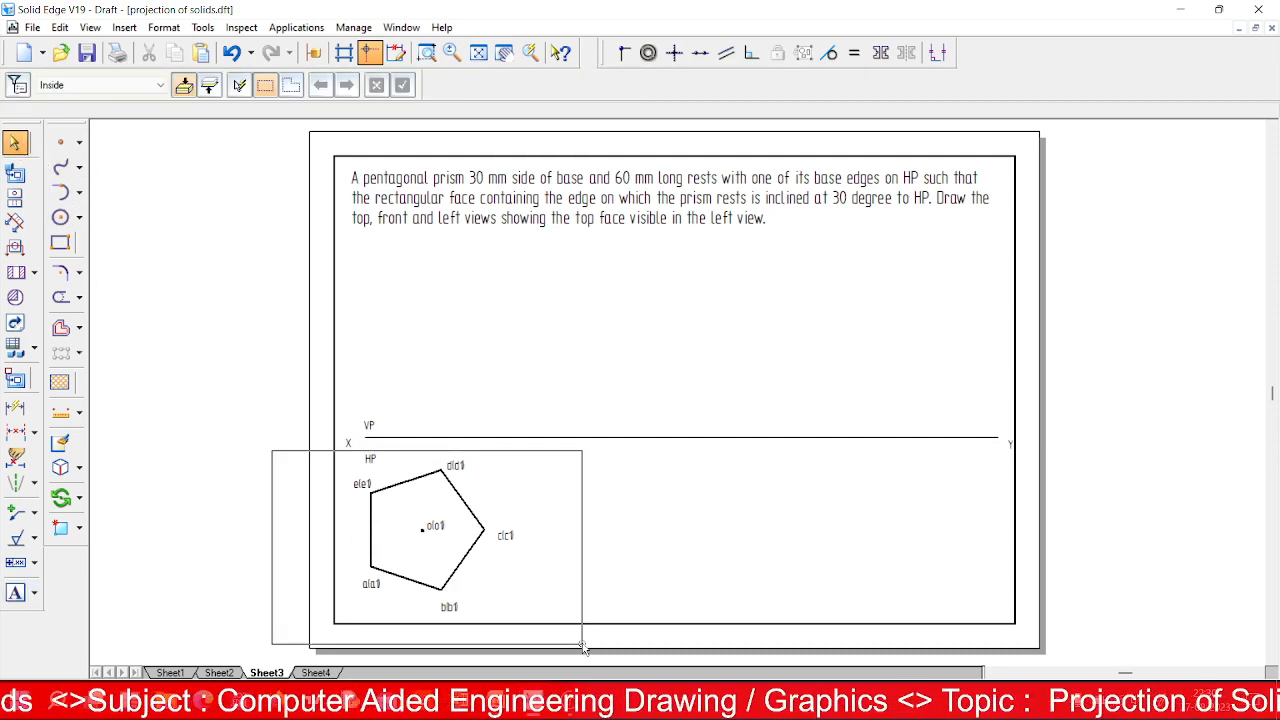
left_click_drag(457, 578, 502, 573)
left_click(491, 490)
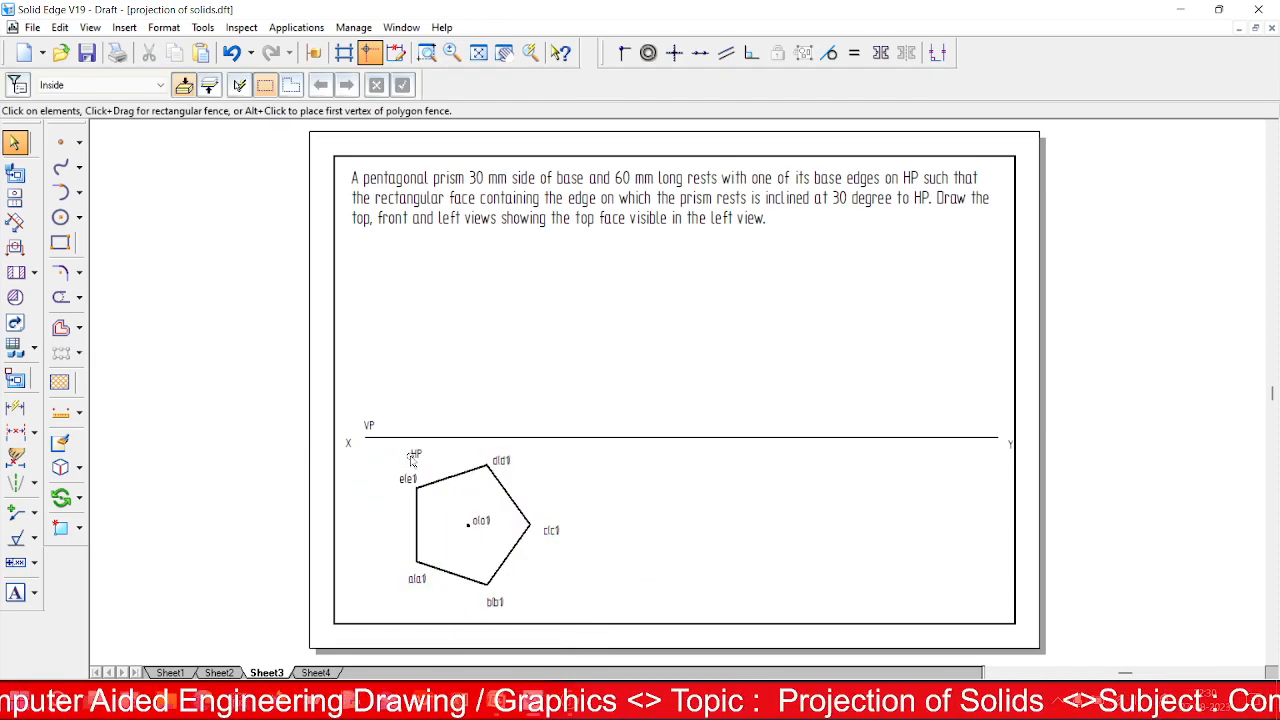
left_click_drag(410, 458, 366, 452)
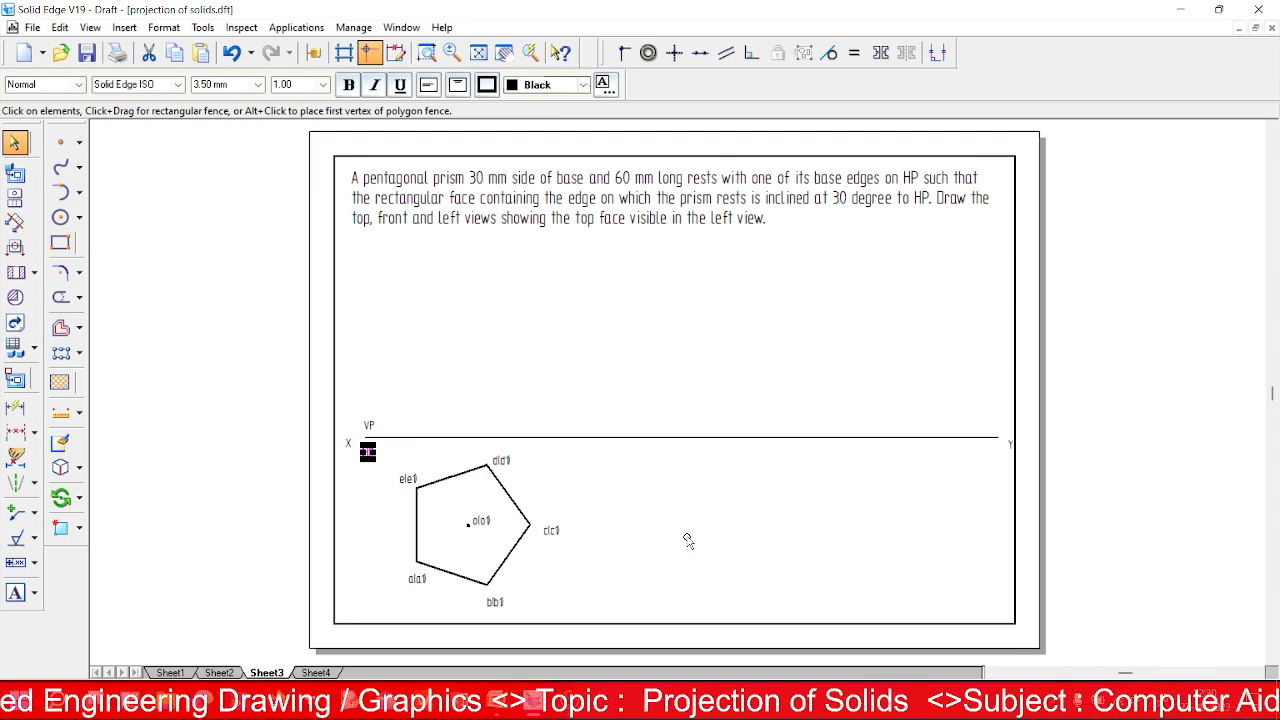
left_click(687, 541)
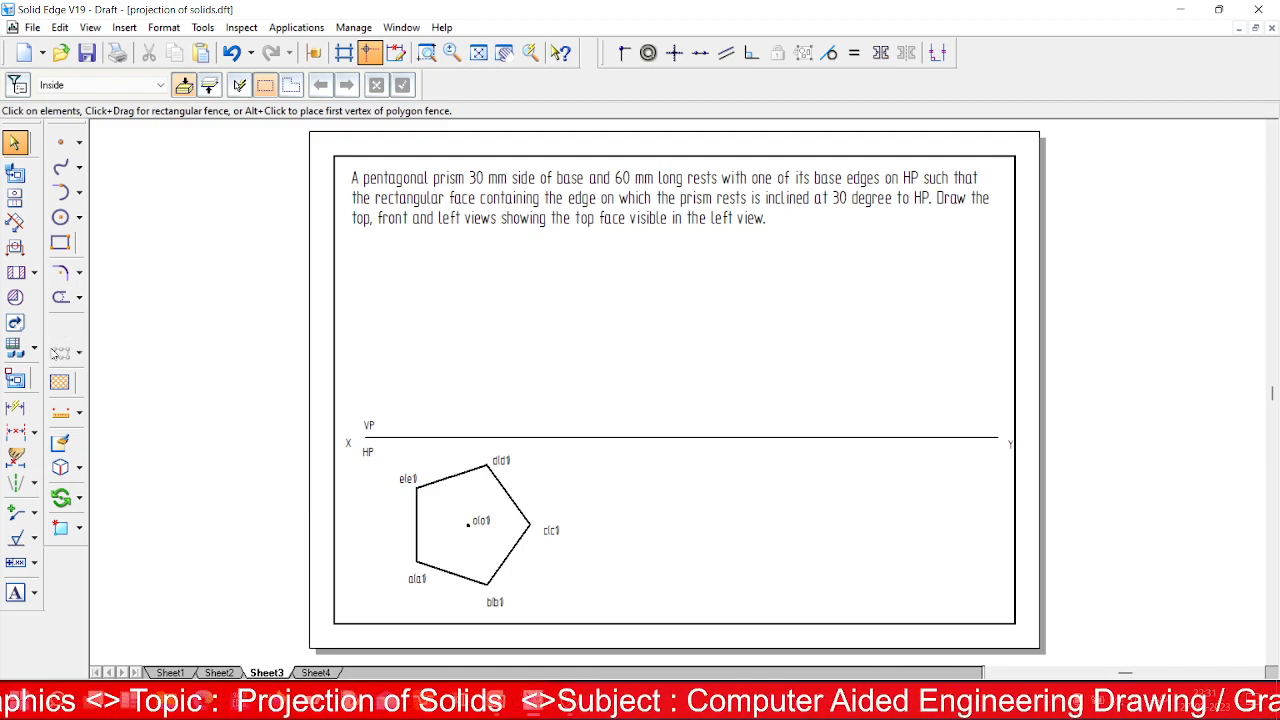
Draw a 60 mm vertical line up from XY in line with edge ae, and a horizontal line rightward from its upper end.
left_click(78, 145)
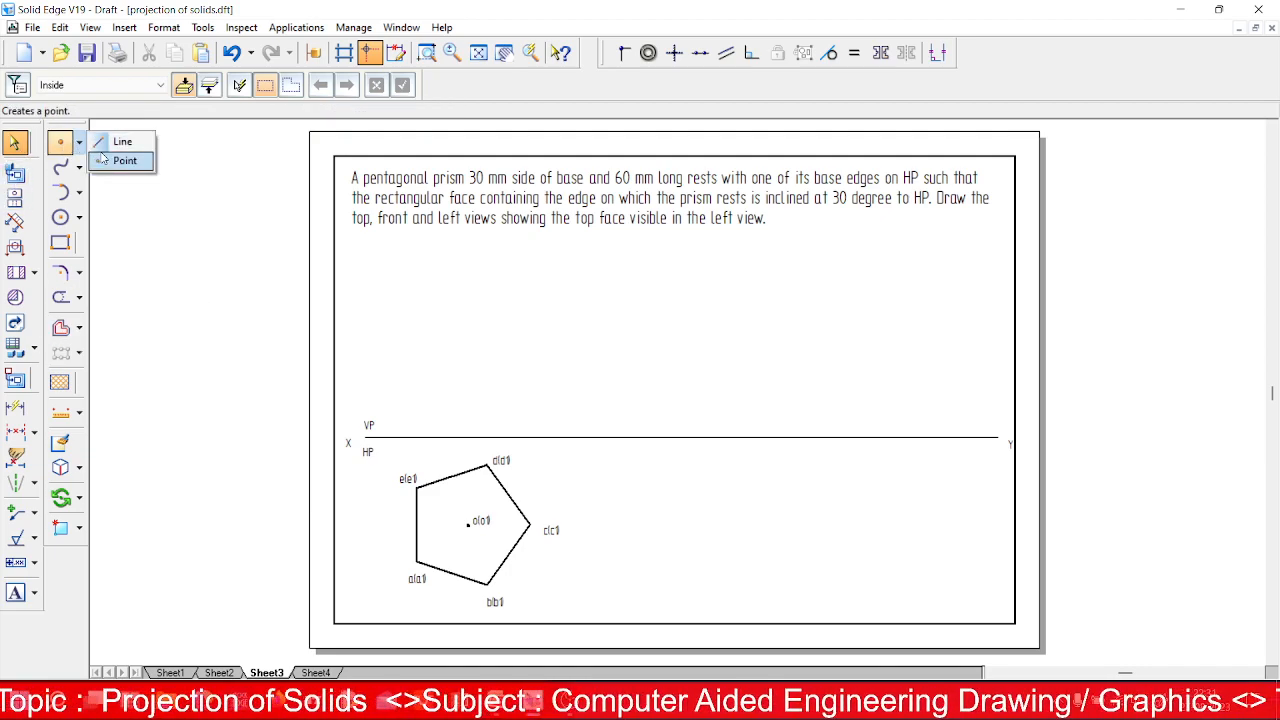
left_click(108, 140)
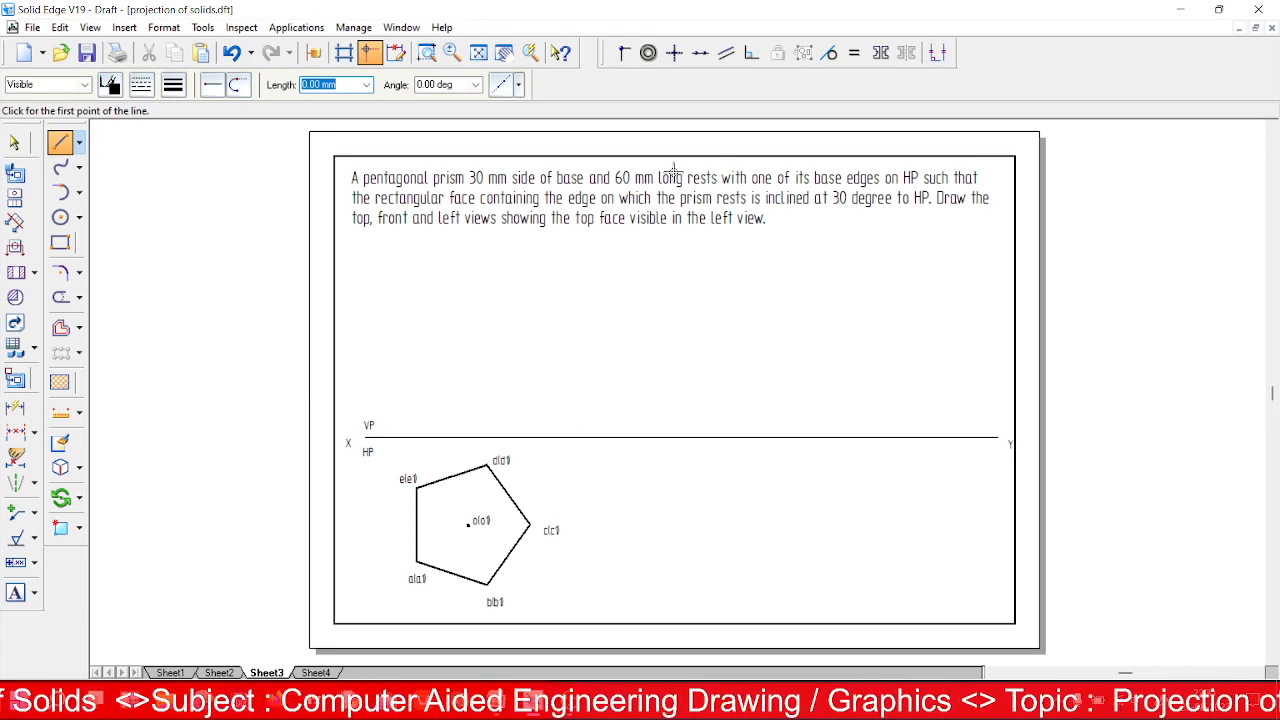
left_click(417, 437)
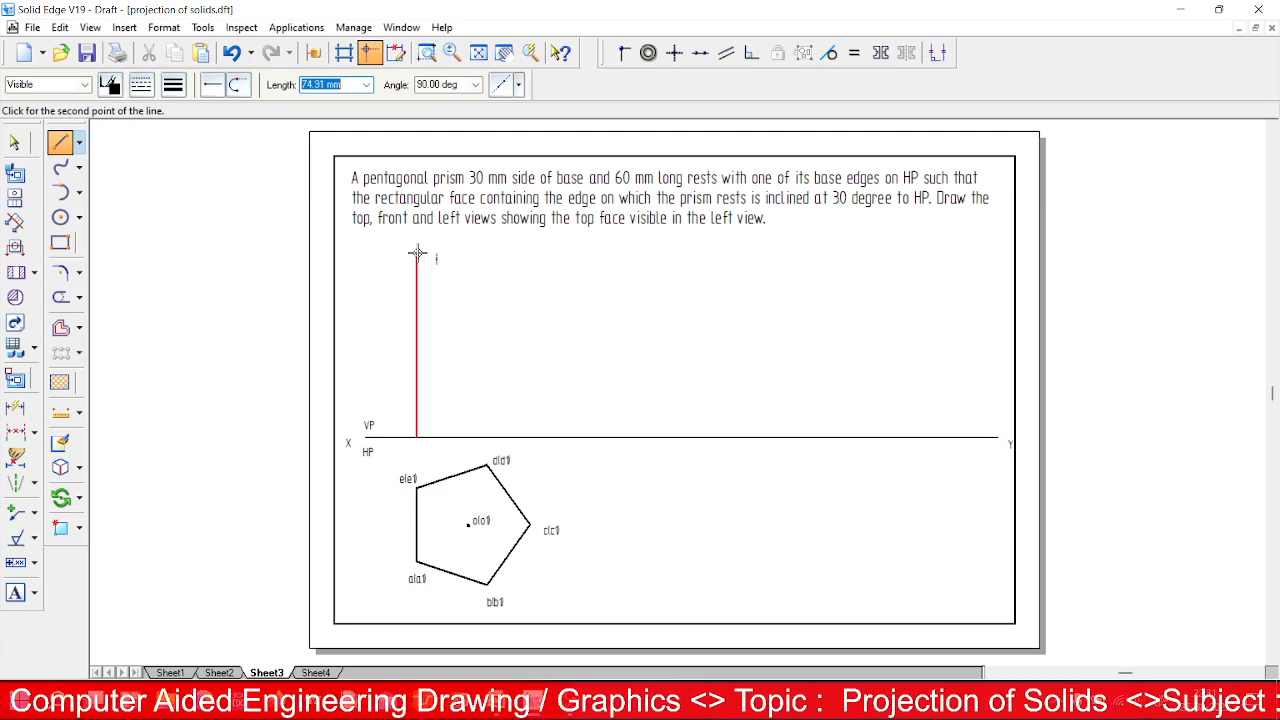
type("60")
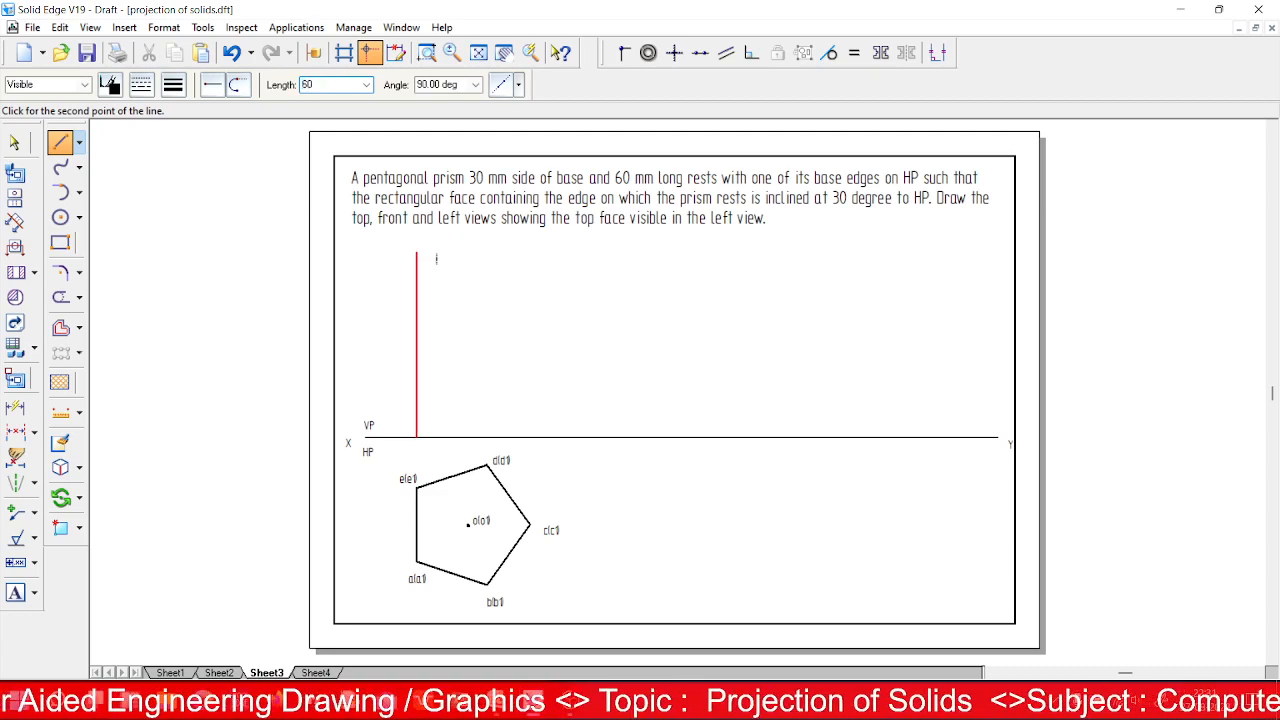
key("Return")
left_click(417, 252)
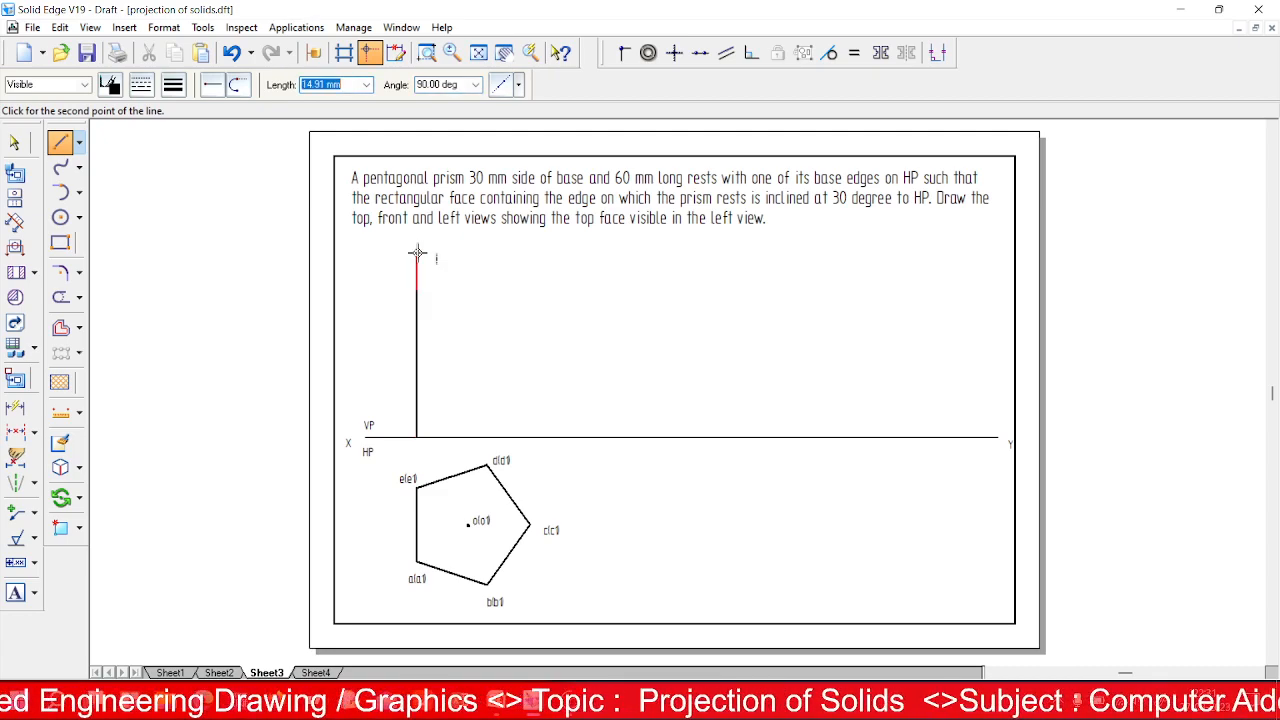
double_click(570, 289)
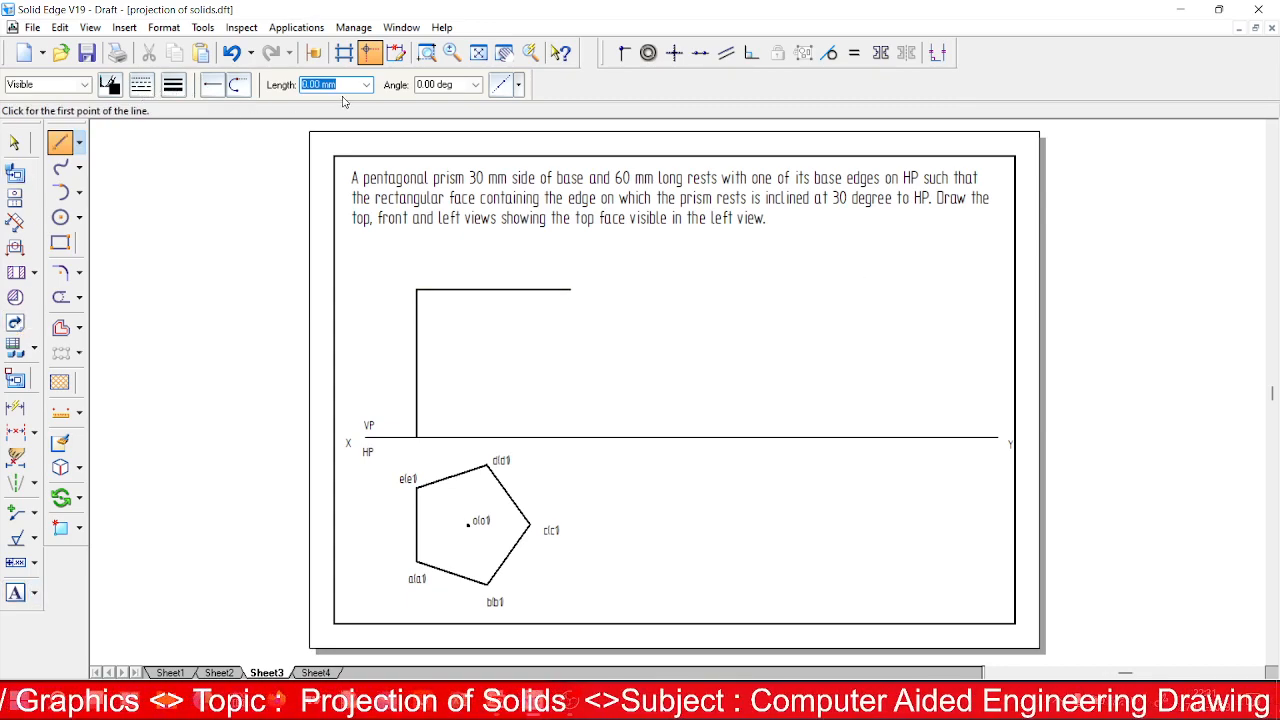
Project vertical lines from corners b and c past the horizontal line, and draw the front view's base along XY between the outer verticals.
left_click(486, 584)
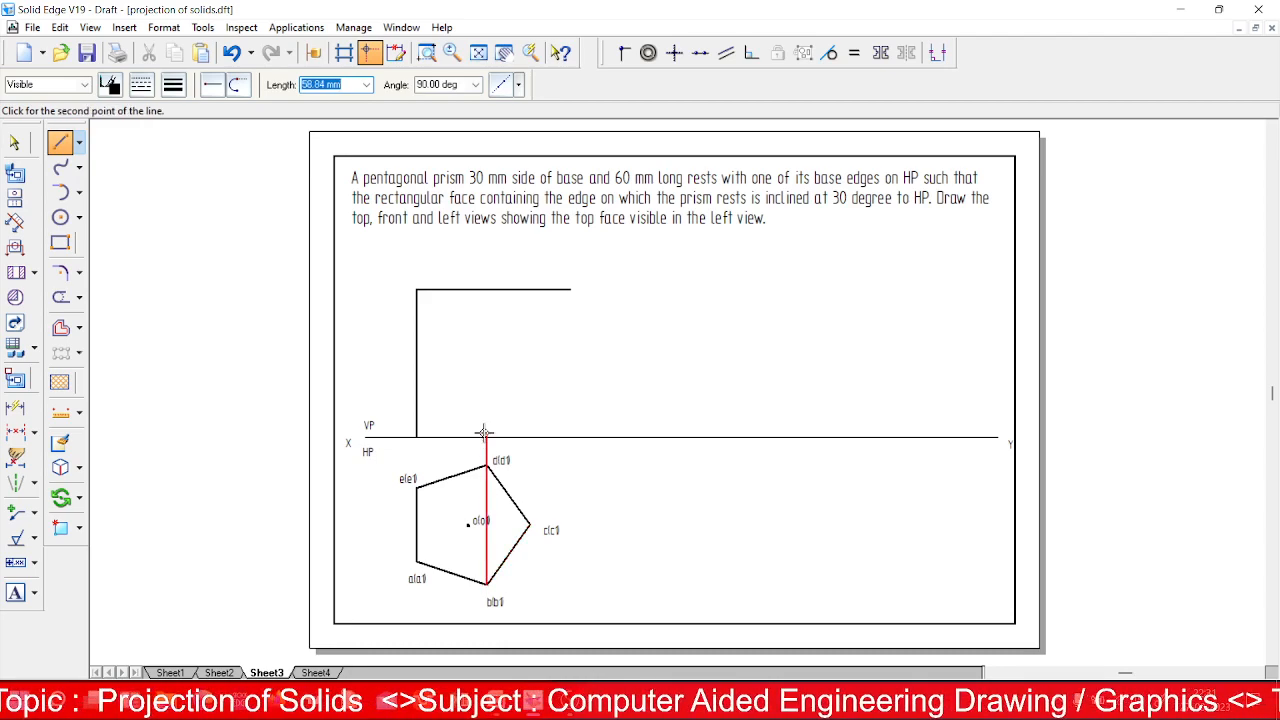
double_click(486, 268)
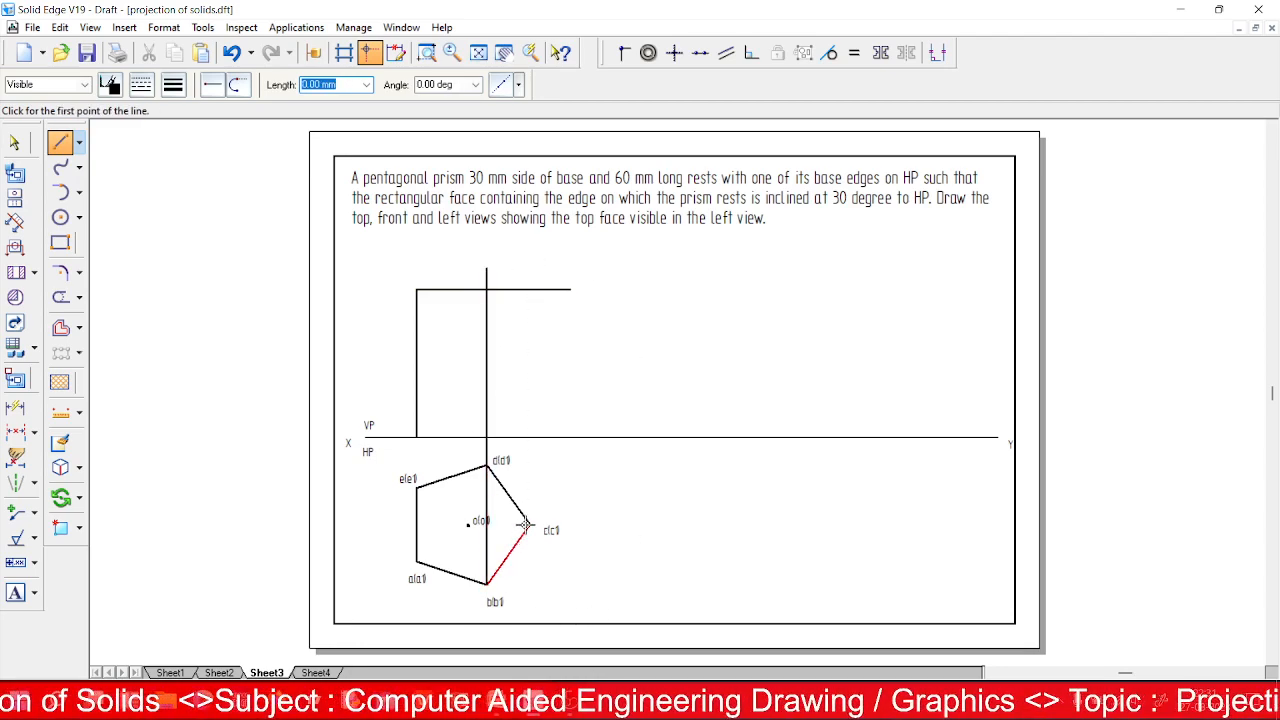
left_click(530, 524)
double_click(530, 268)
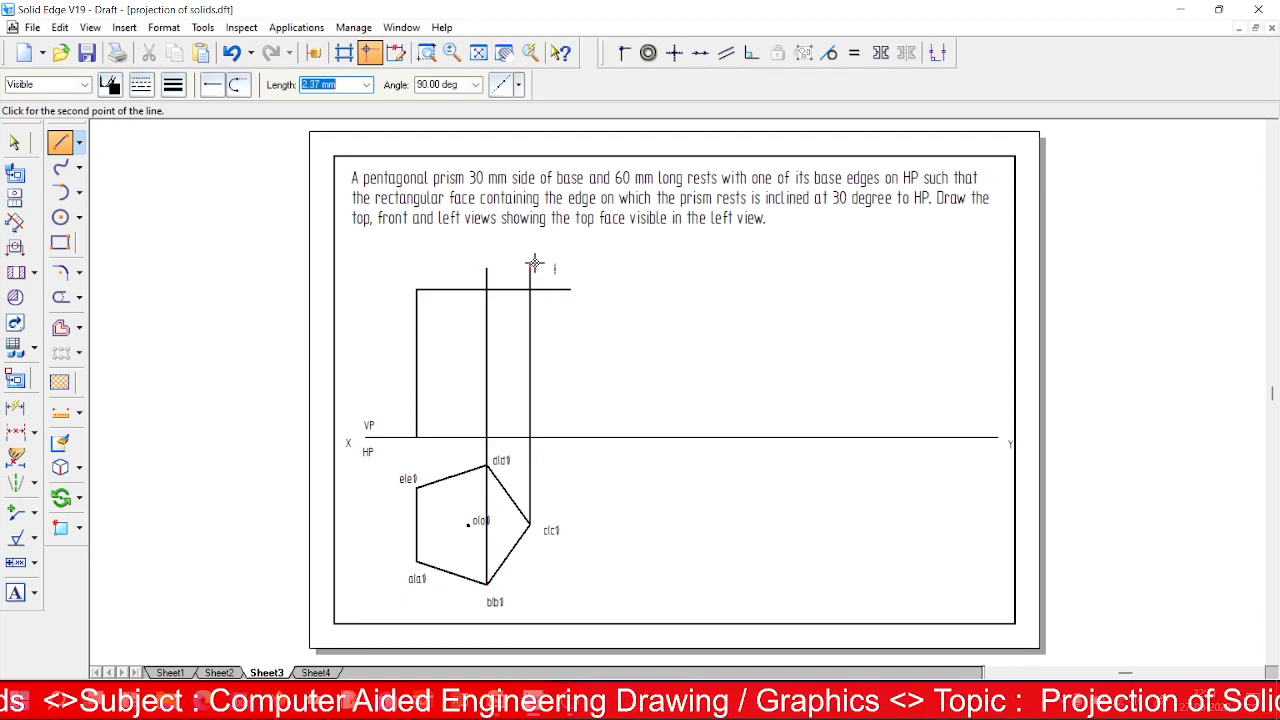
left_click(417, 438)
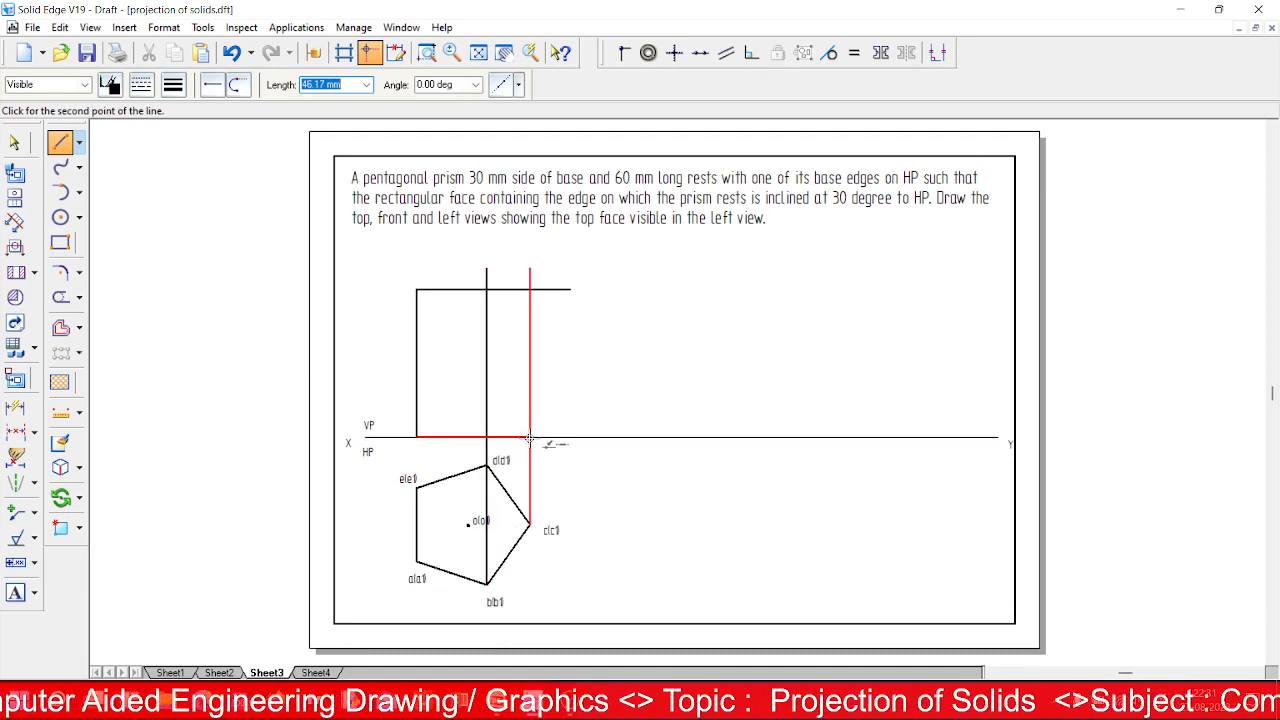
double_click(530, 438)
Trim the projector segments below XY and the line ends extending beyond the front view's rectangle.
left_click(60, 297)
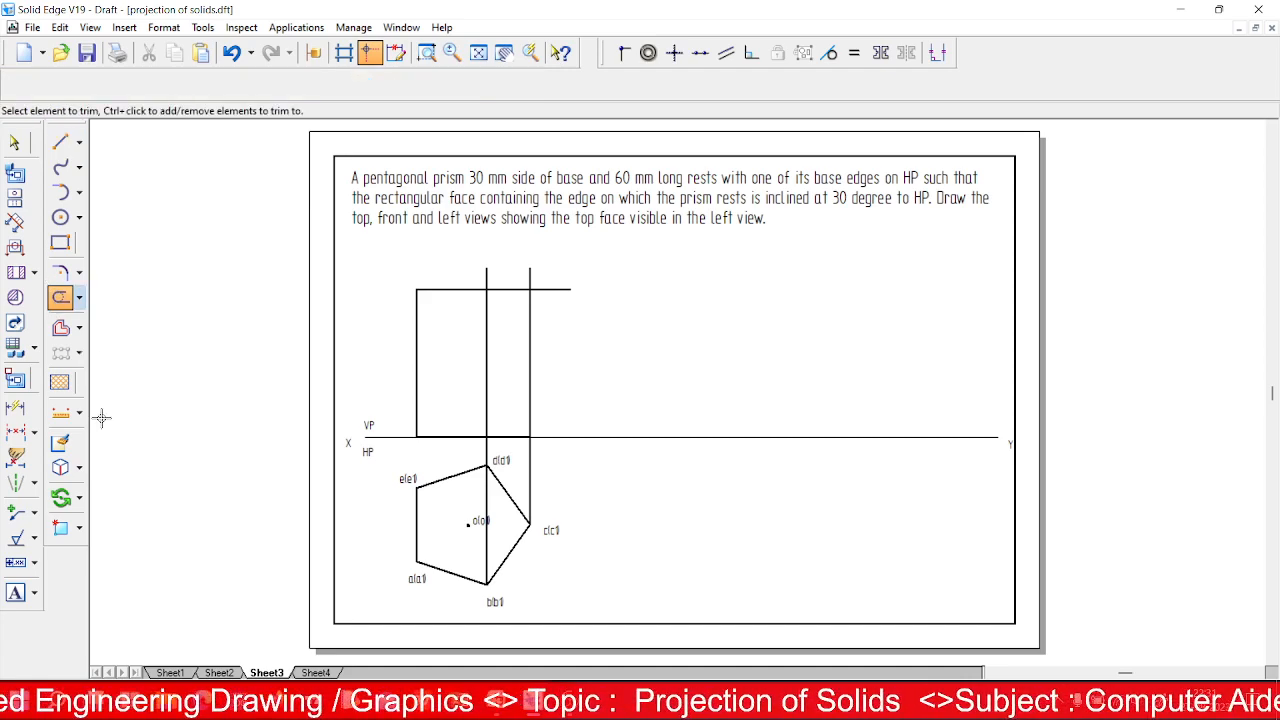
left_click(486, 510)
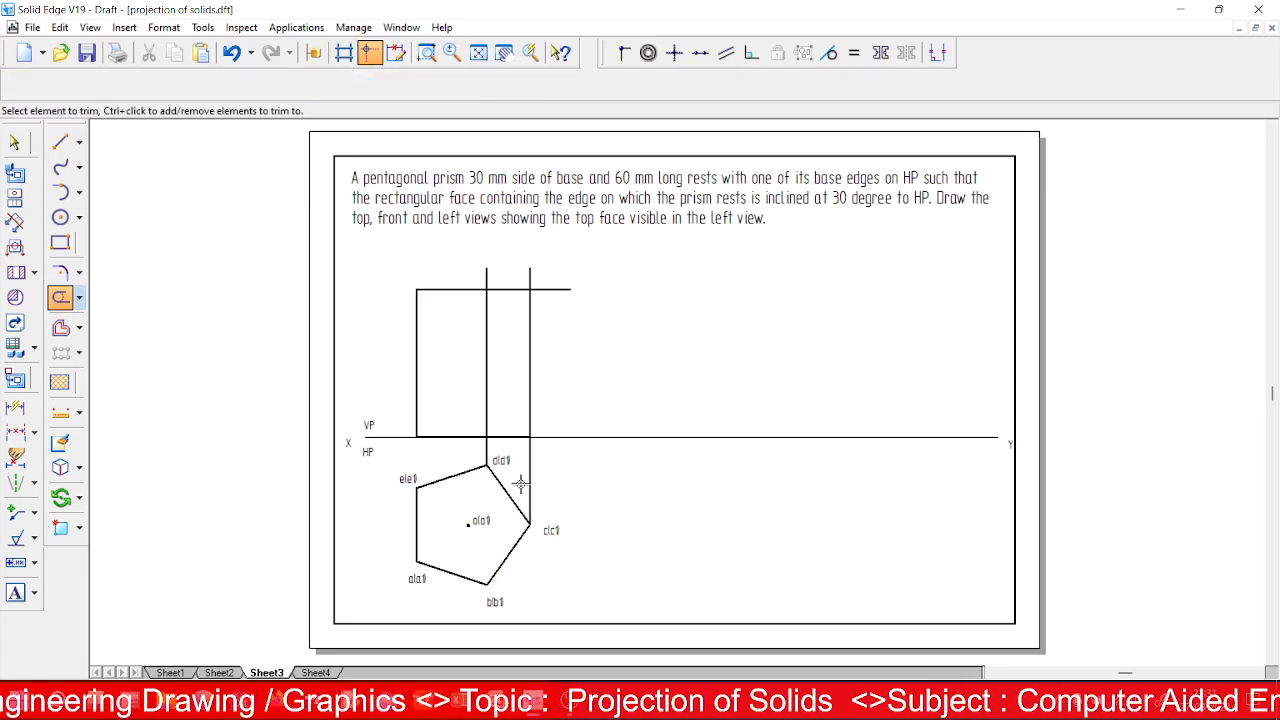
left_click(484, 443)
mouse_move(559, 287)
left_mouse_down()
mouse_move(529, 273)
mouse_move(443, 281)
left_mouse_up()
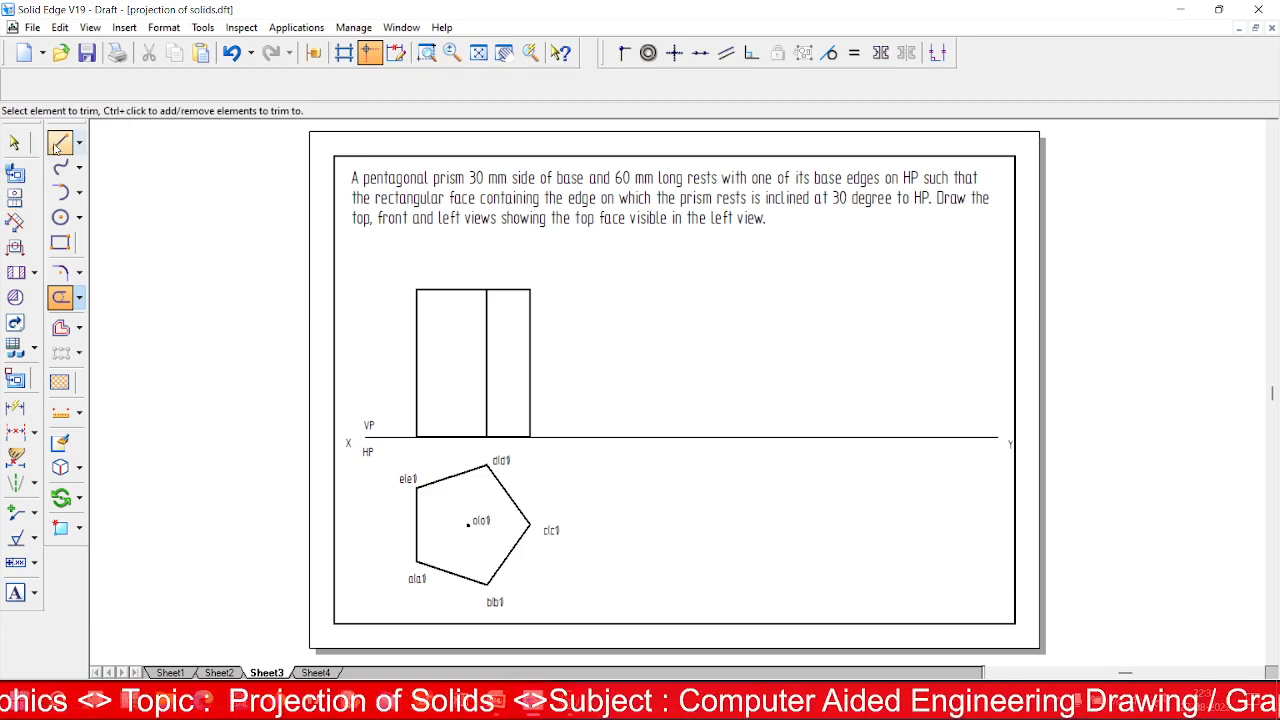
Draw a vertical axis line about 116 mm long from centre o up through the front view, with a dash-dot centre line type.
left_click(57, 145)
left_click(467, 524)
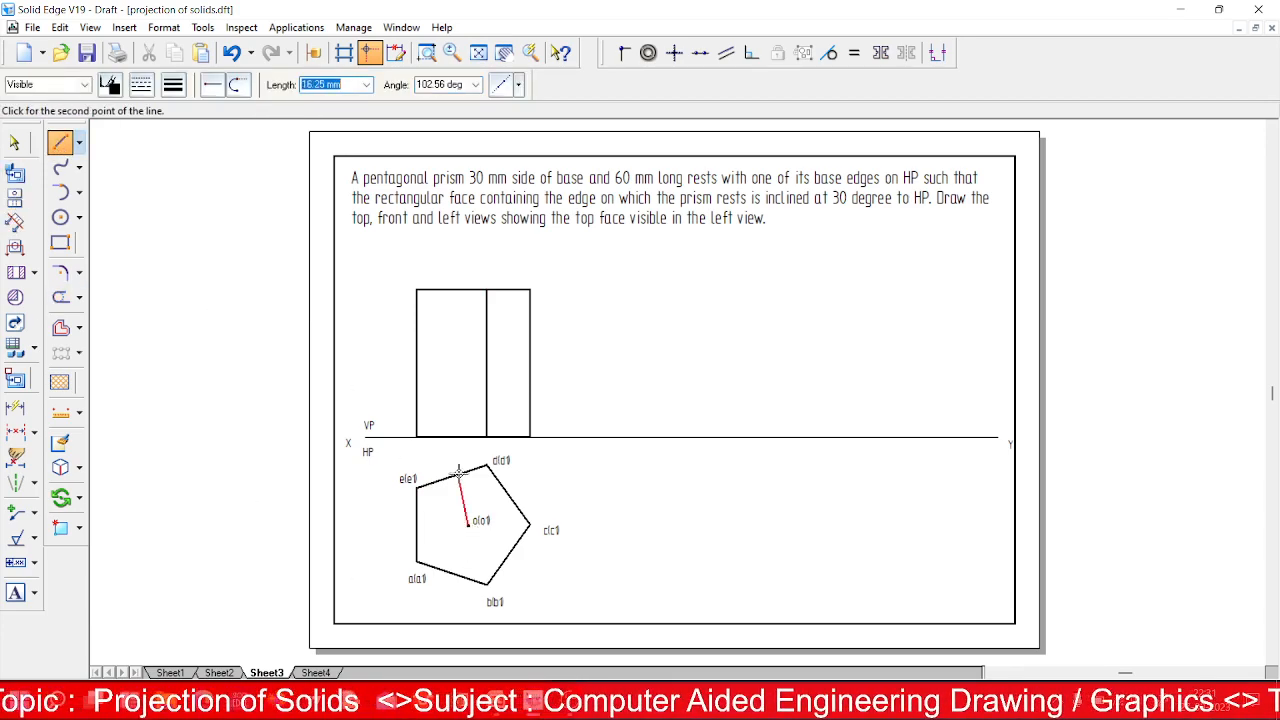
left_click(466, 240)
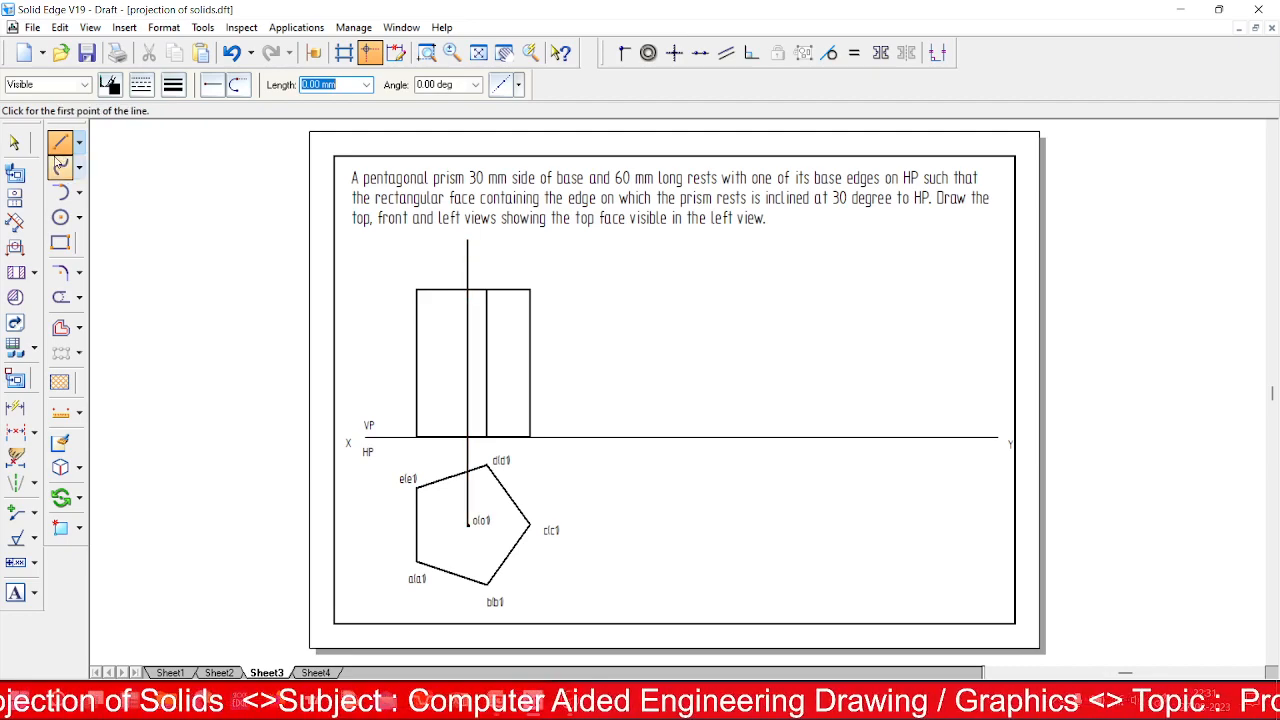
left_click(14, 143)
left_click(465, 274)
left_click(465, 274)
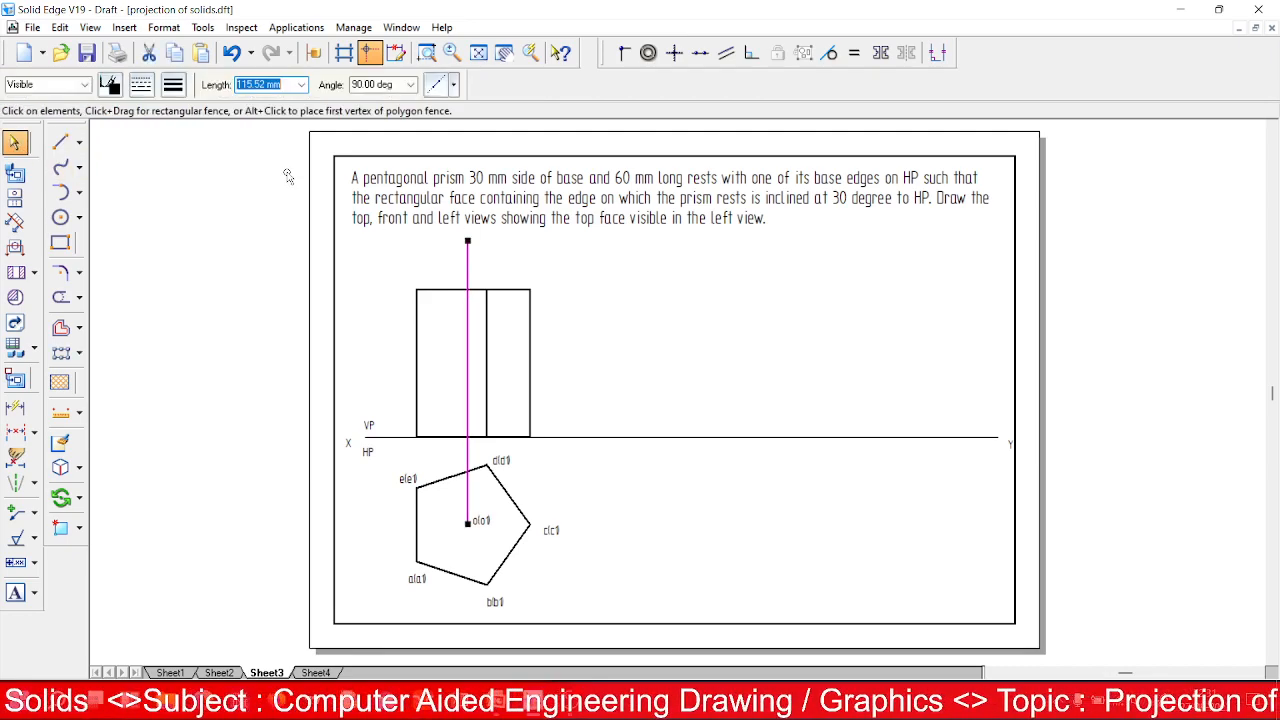
left_click(141, 85)
left_click(180, 136)
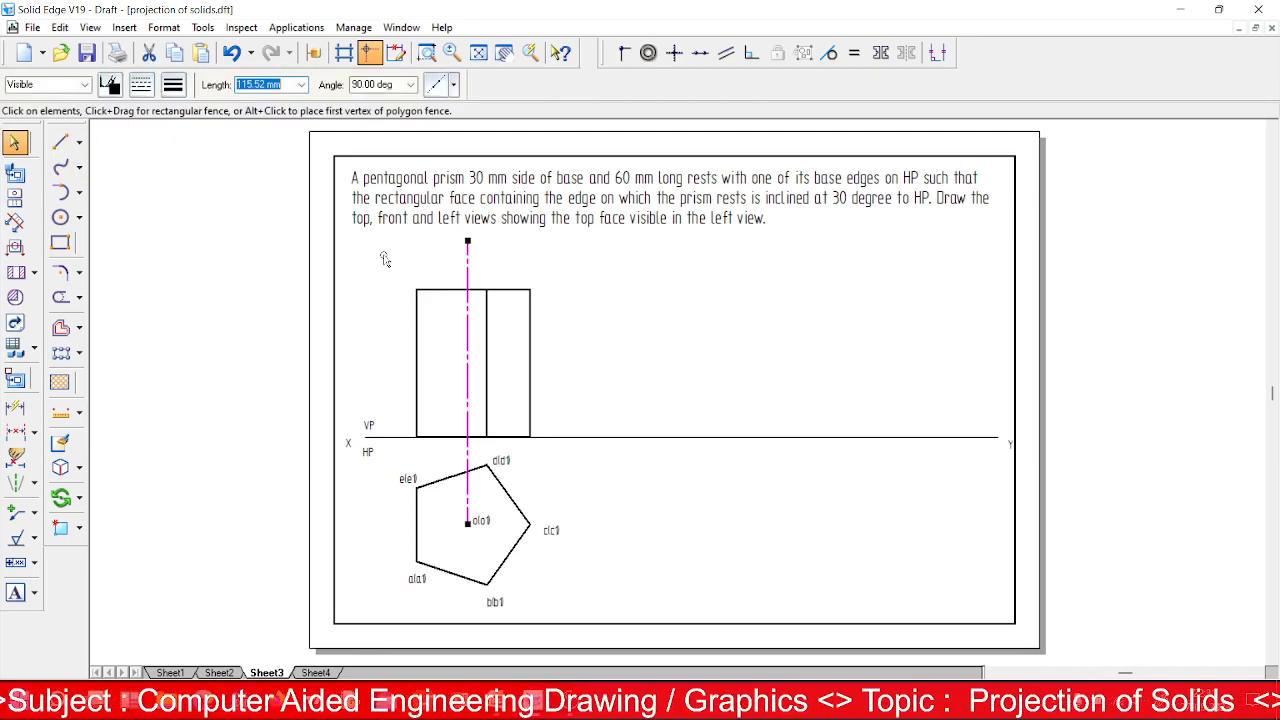
left_click(546, 376)
Trim the axis line below XY and above the front view's rectangle.
left_click(61, 297)
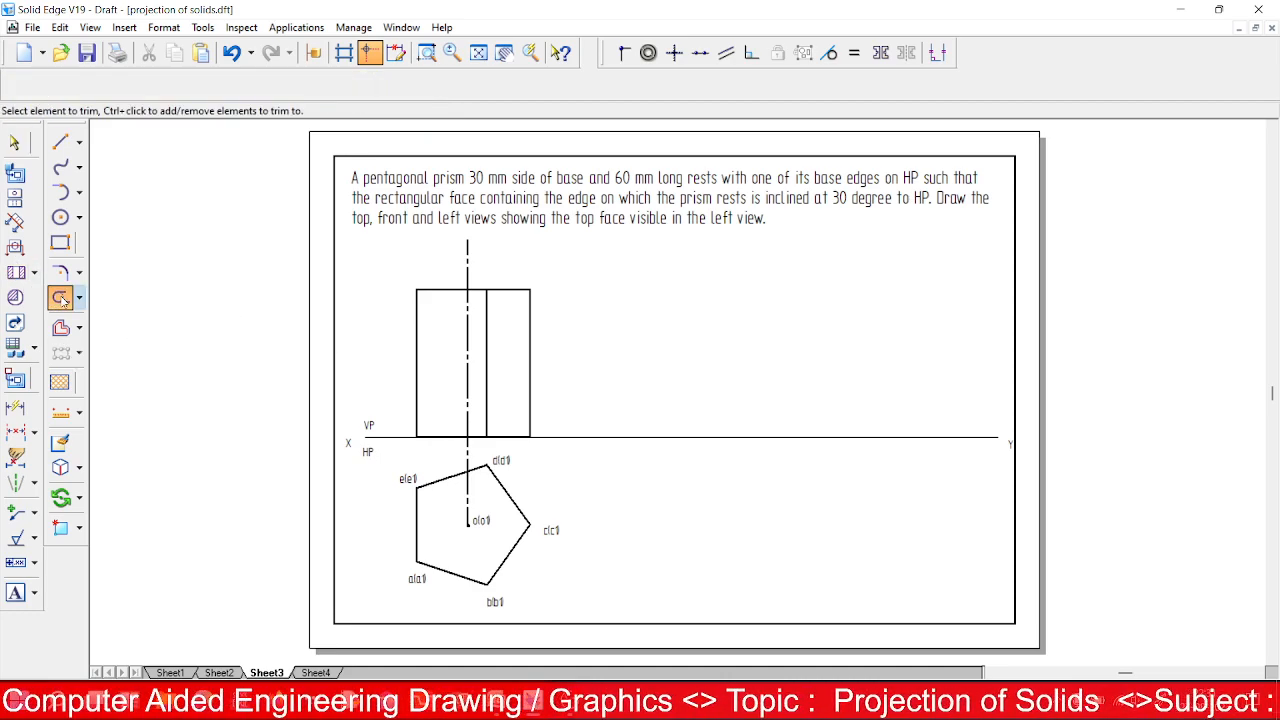
left_click(470, 459)
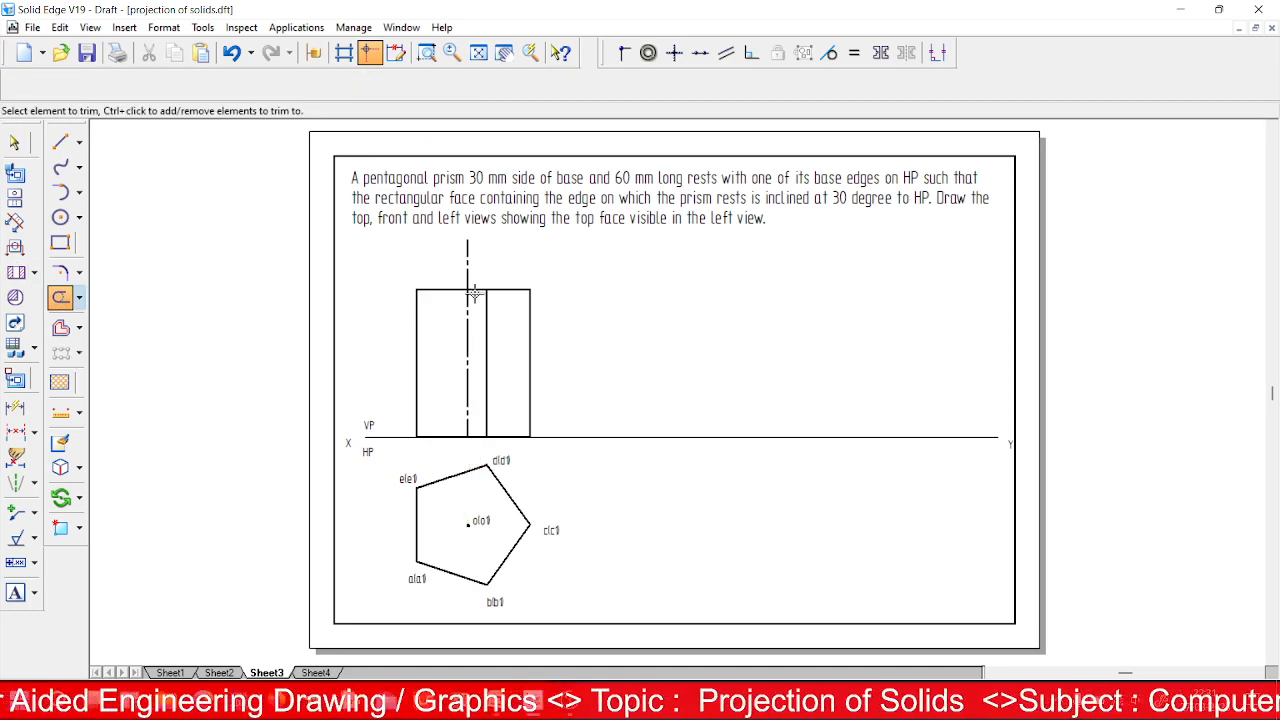
left_click(468, 262)
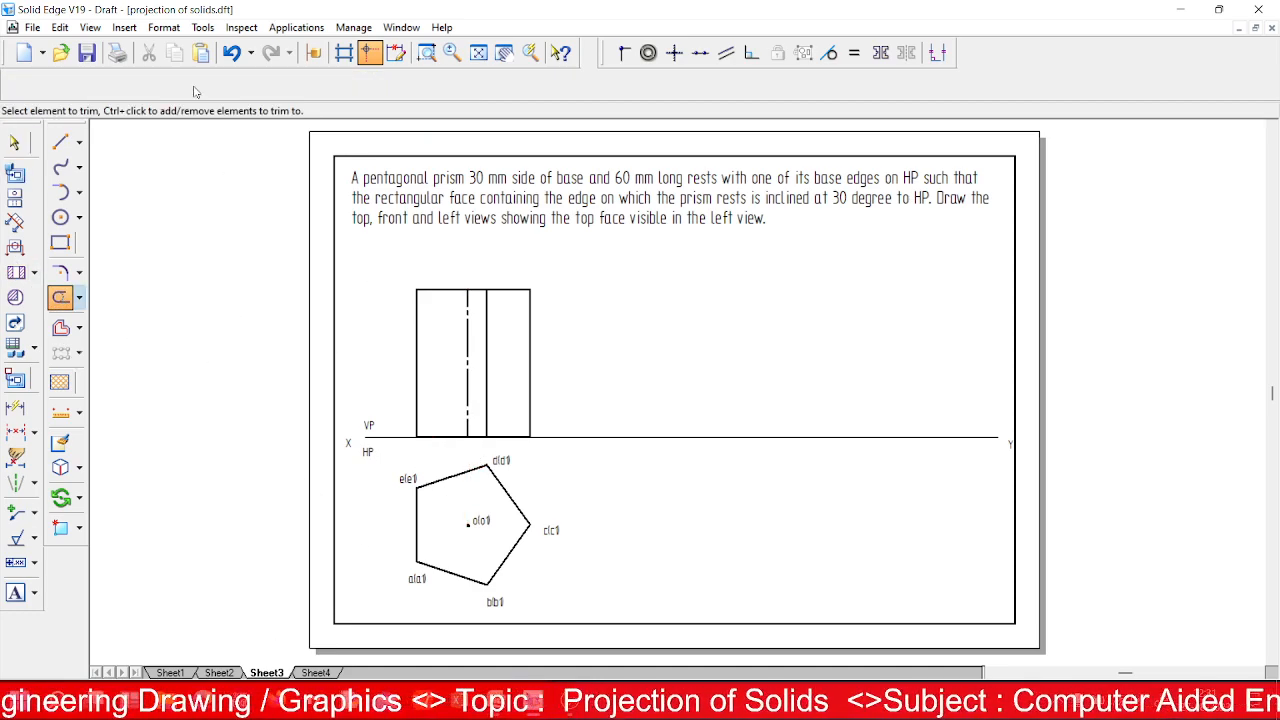
Add the text label a'(e) and place it just above the front view's upper-left corner.
left_click(427, 52)
left_click(386, 254)
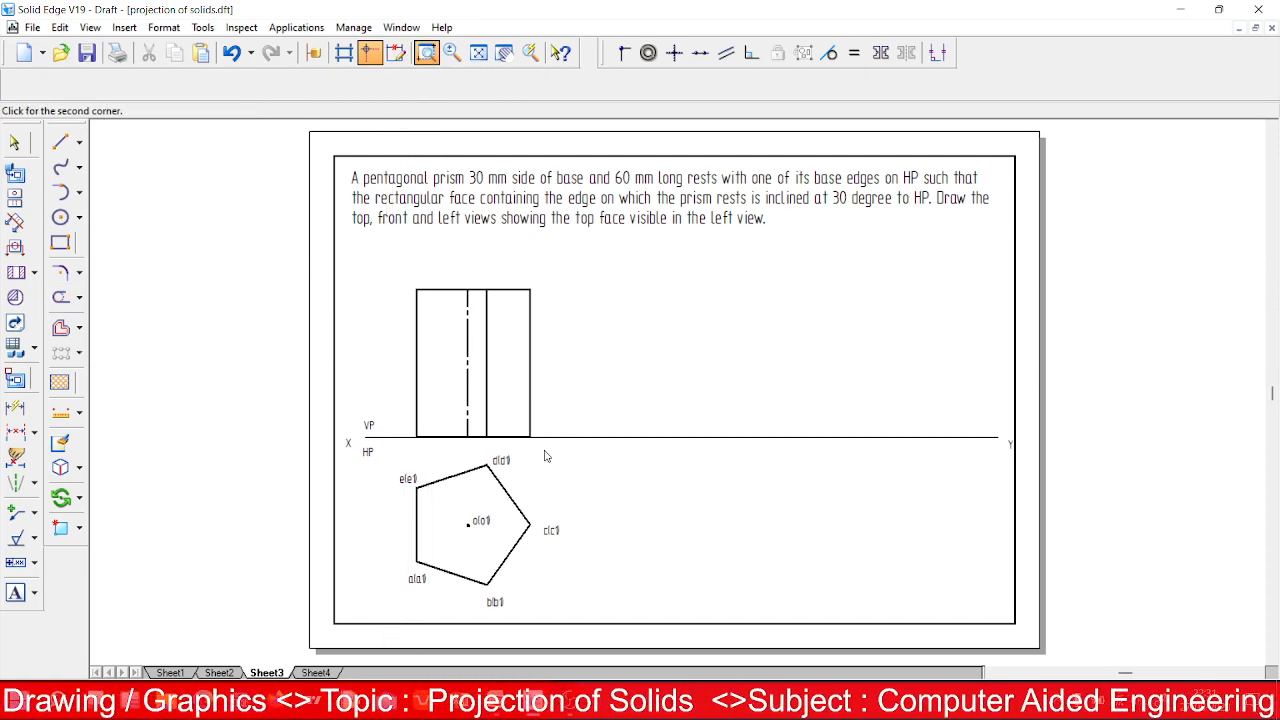
left_click(600, 485)
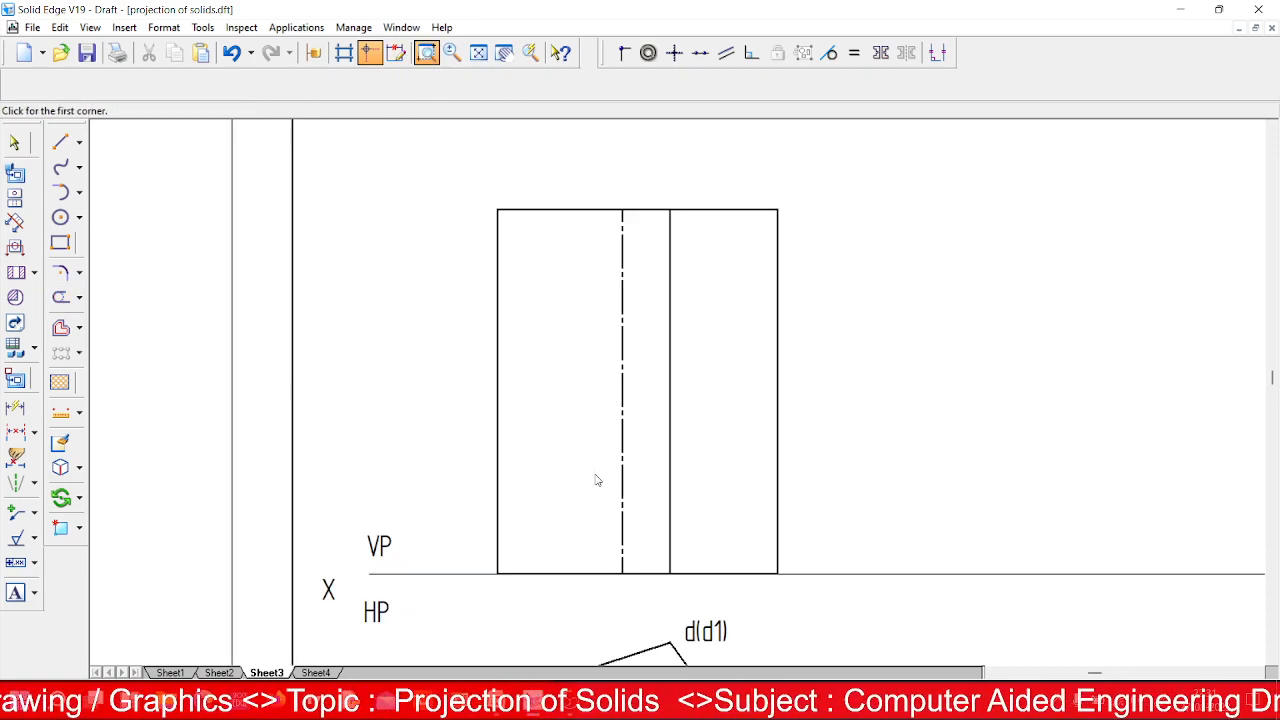
left_click(16, 593)
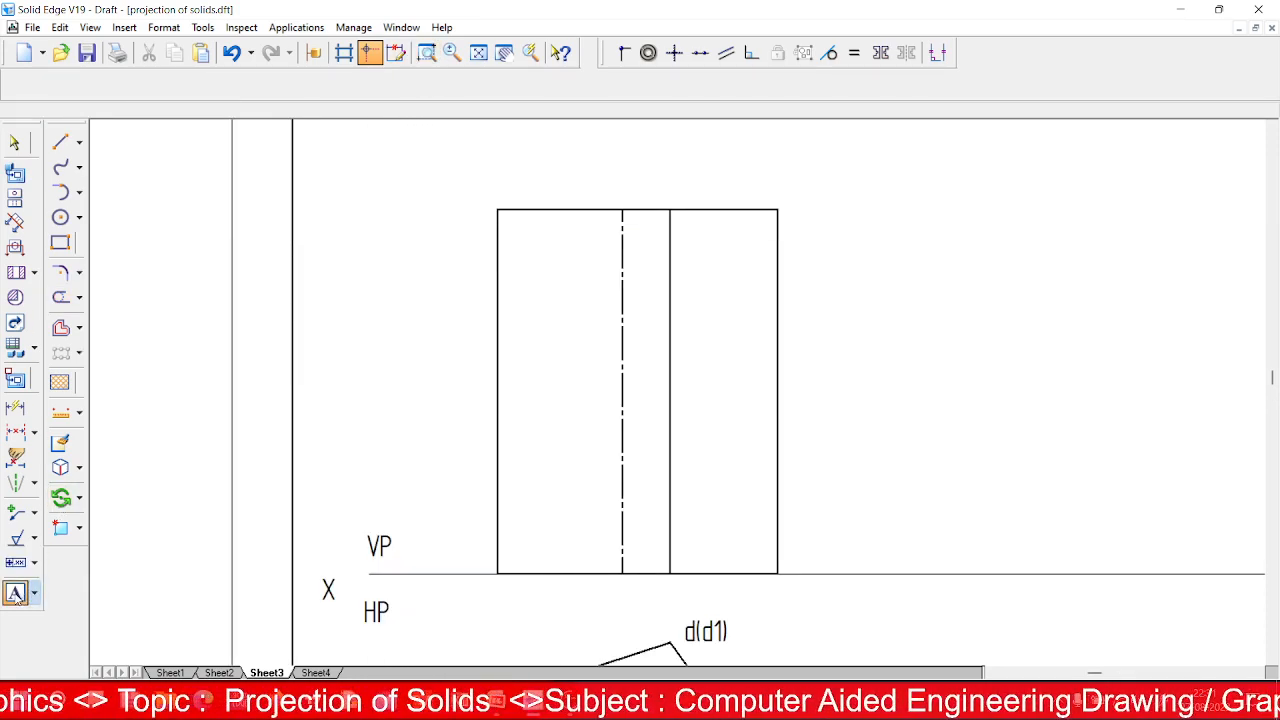
left_click(478, 190)
type("a'(e")
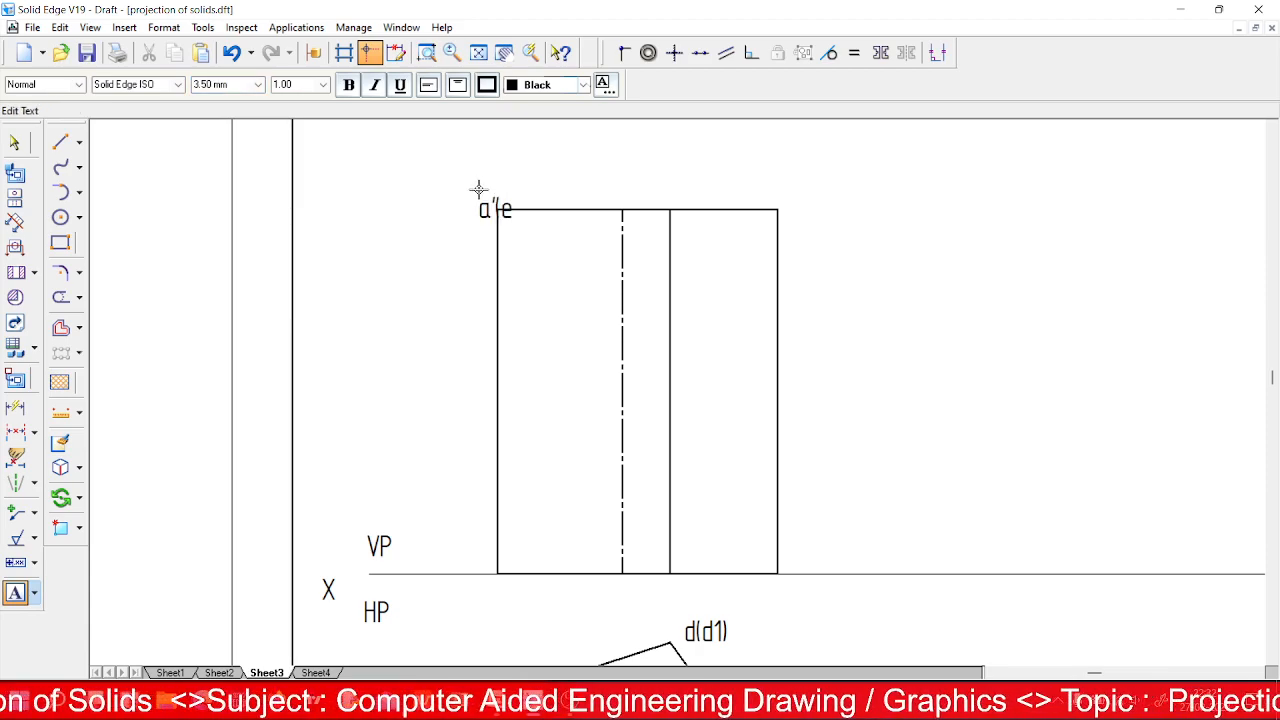
type(")")
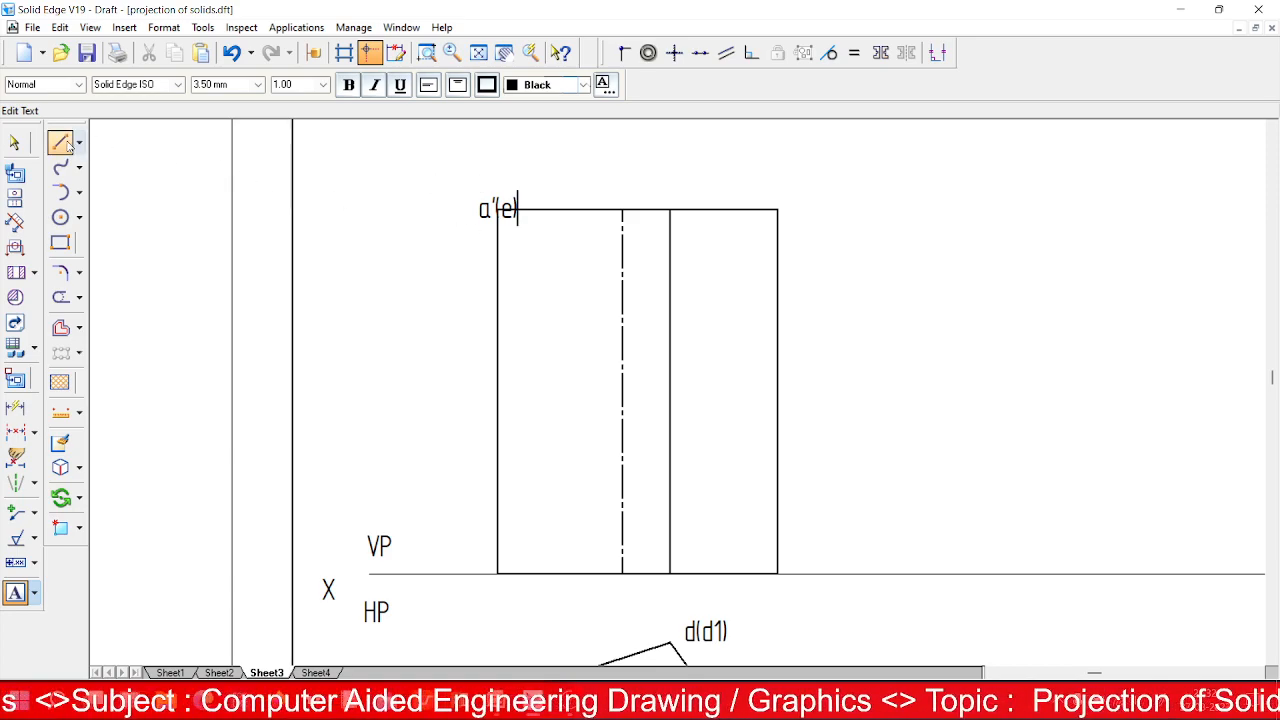
left_click(16, 143)
left_click_drag(480, 209, 455, 181)
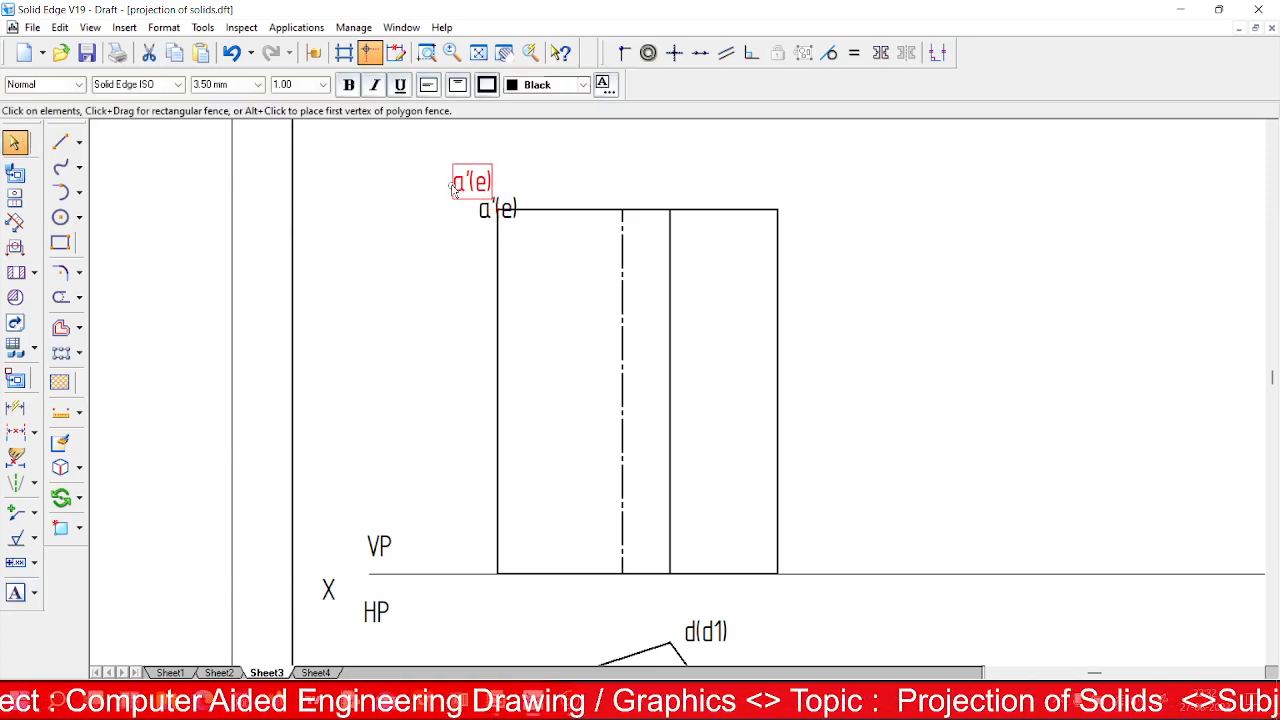
left_click(550, 249)
Correct the upper-left corner label to a'(e') and widen its text box so the text fits on one line.
left_click(471, 181)
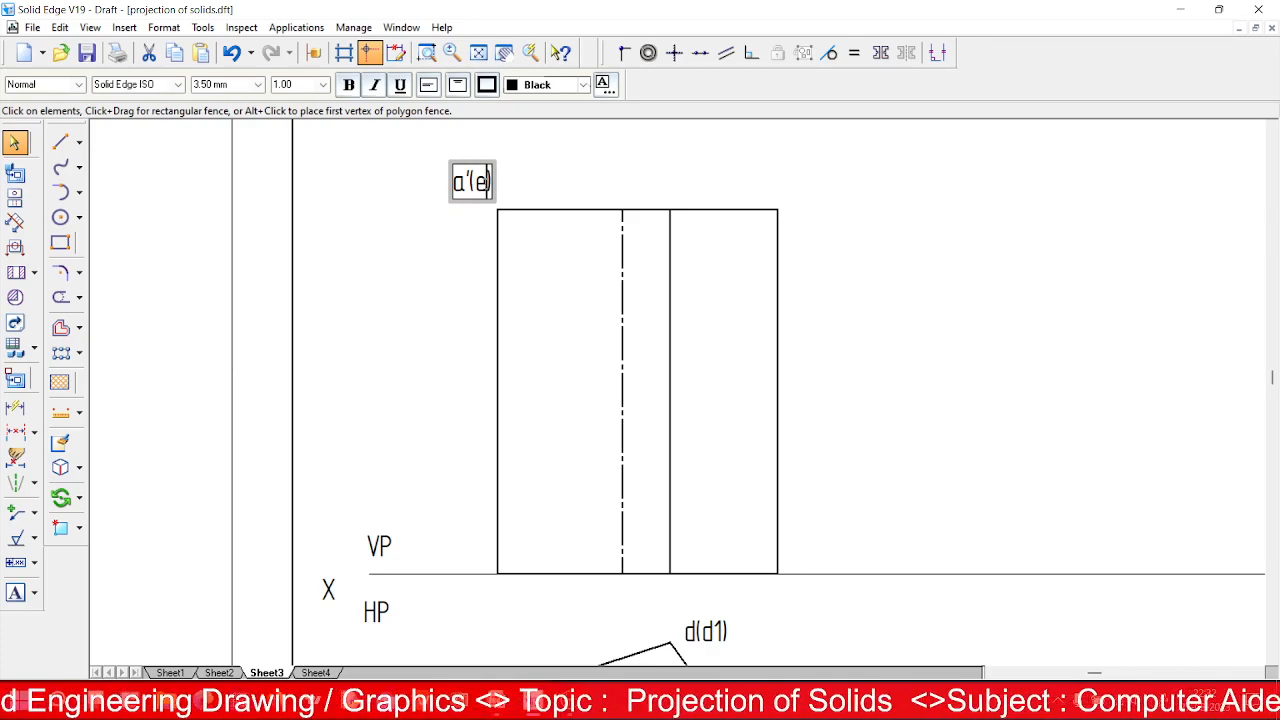
type("'")
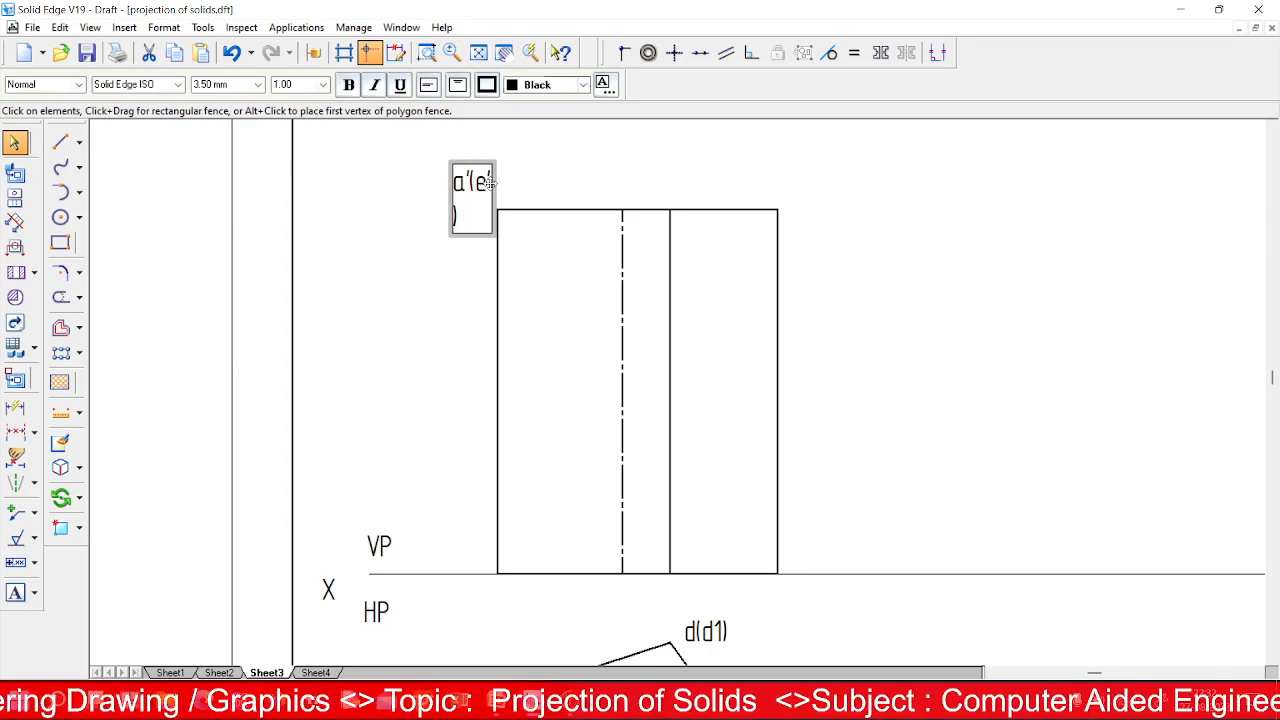
left_click(450, 193)
left_click_drag(449, 193, 437, 197)
left_click(463, 274)
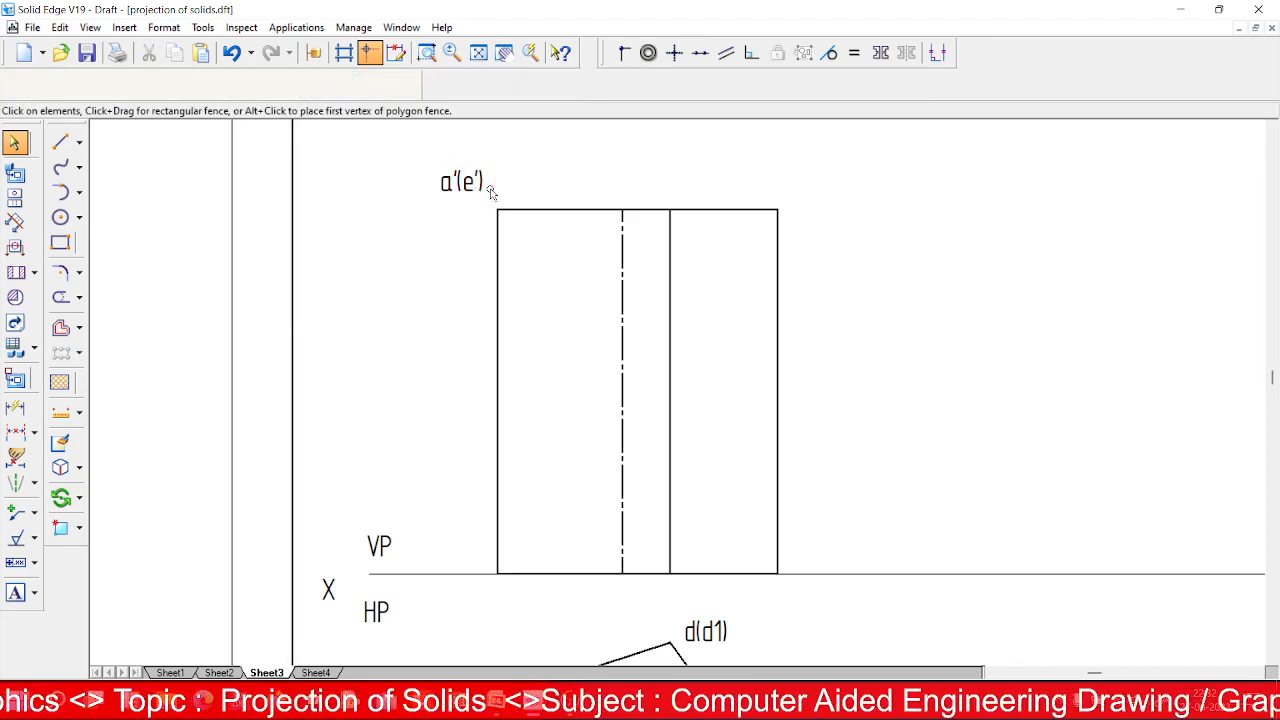
Copy the a'(e') label to the front view's upper-right corner and change the copy's text to c.
left_click(488, 191)
left_click_drag(530, 182, 836, 177, "ctrl")
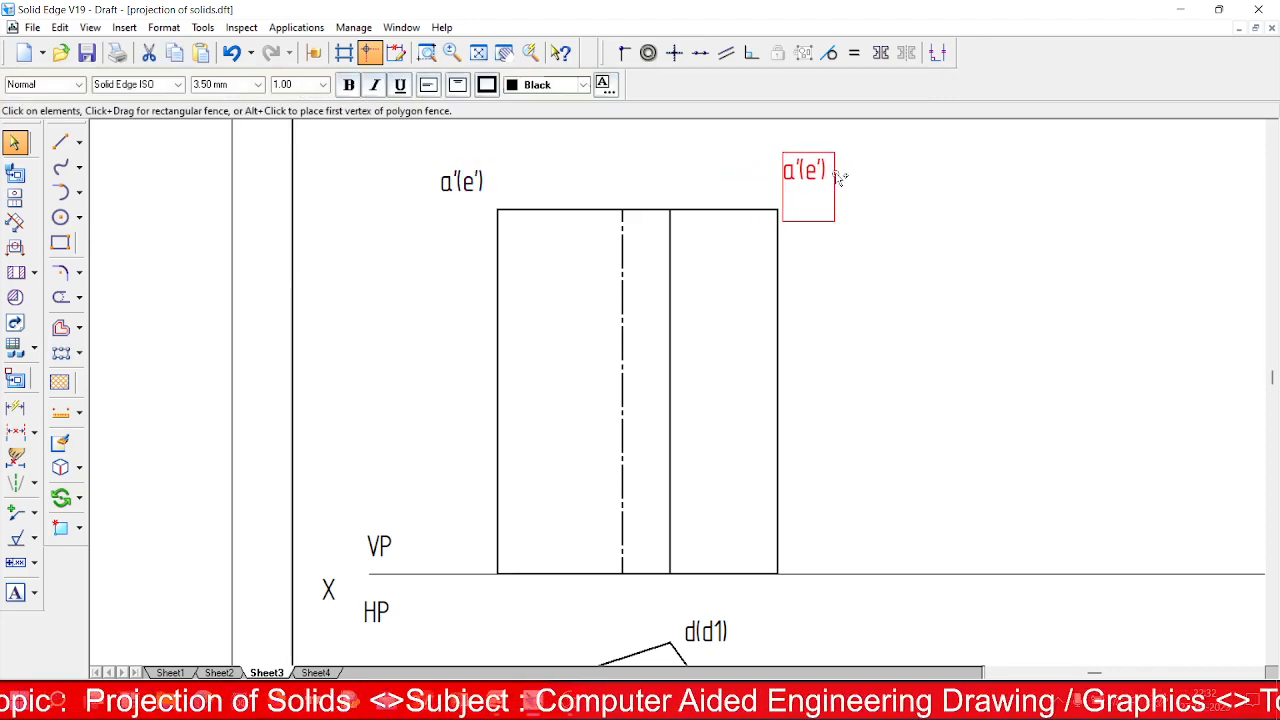
left_click(800, 172)
double_click(800, 172)
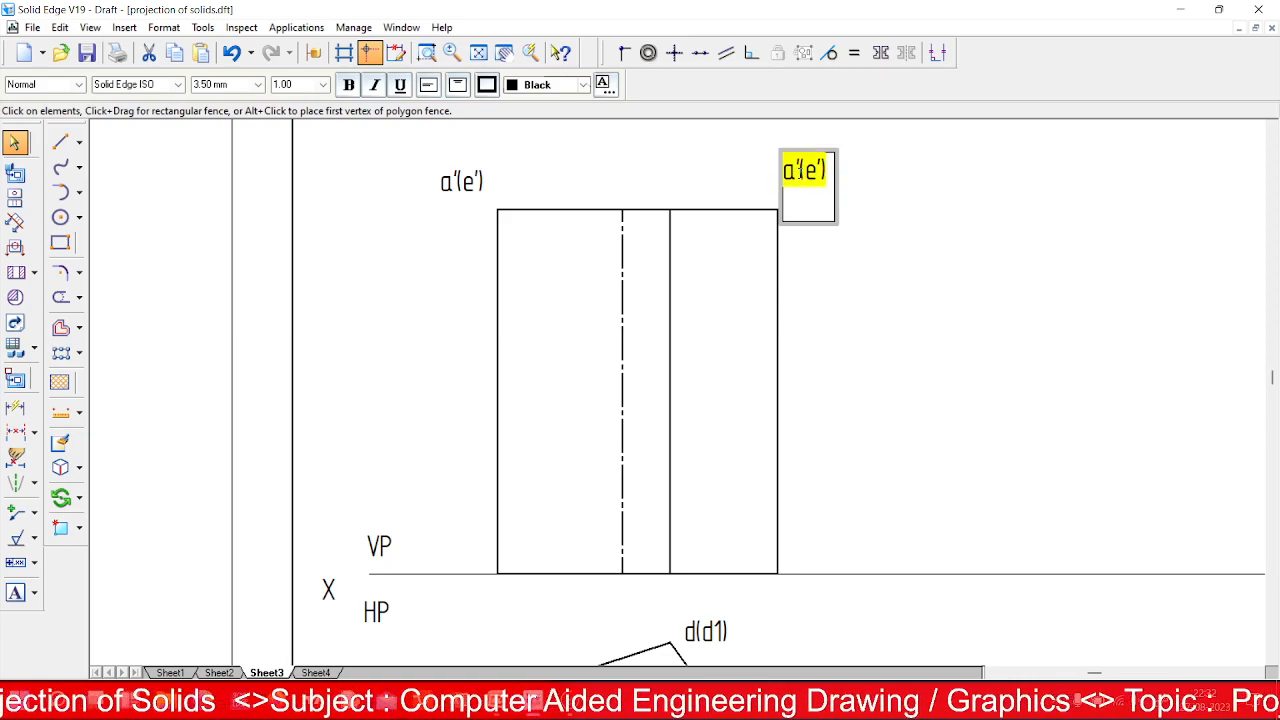
type("c")
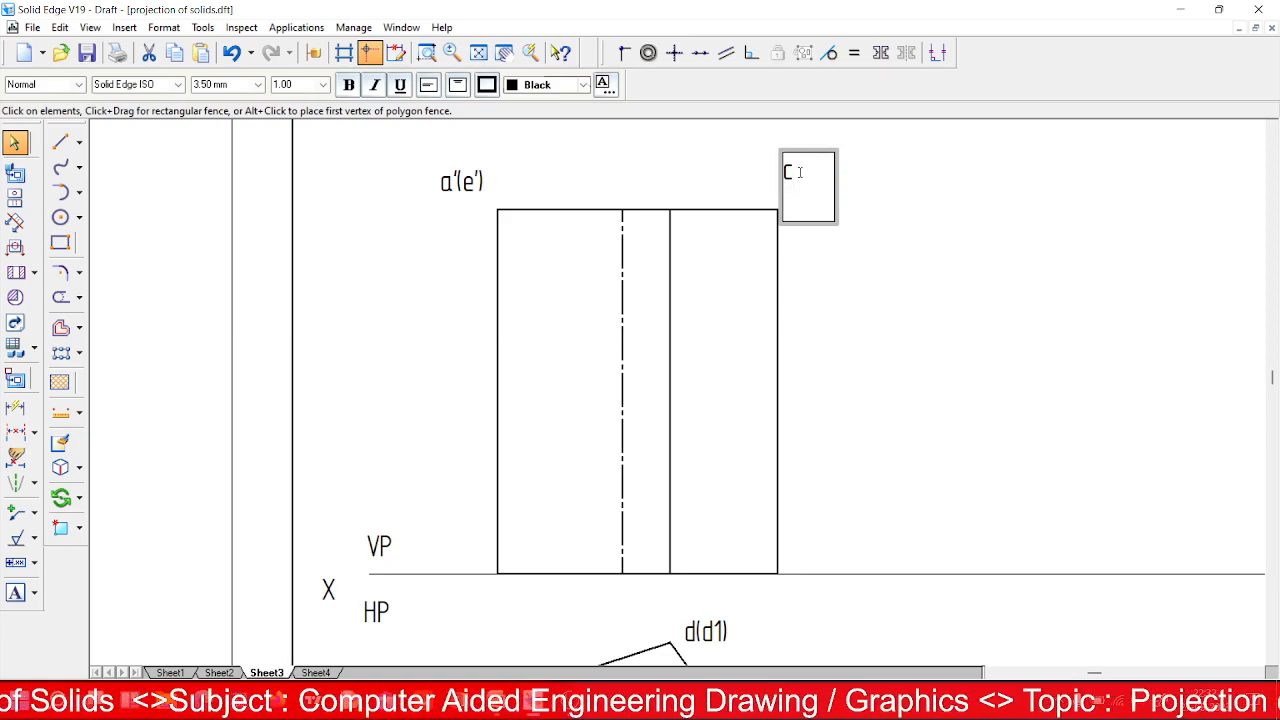
left_click(695, 180)
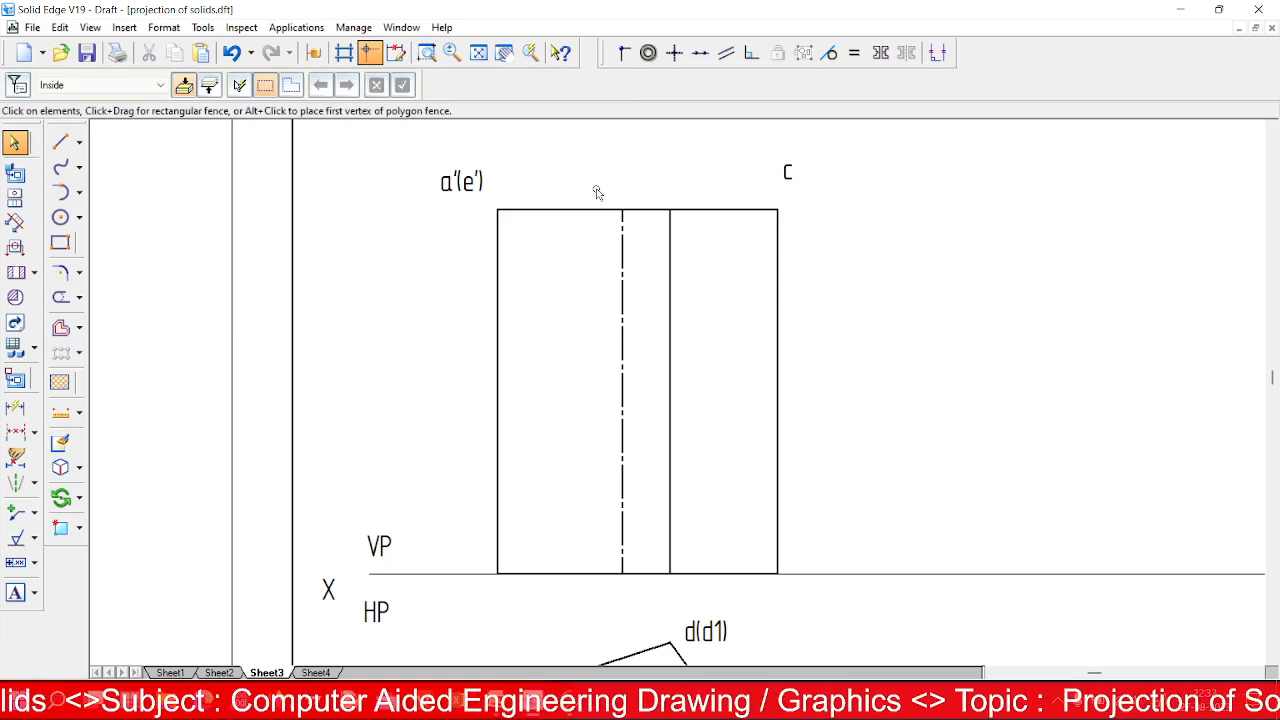
Add the label b'(d') and position it just above the top end of the front view's inner vertical edge.
left_click(15, 593)
left_click(667, 180)
type("b")
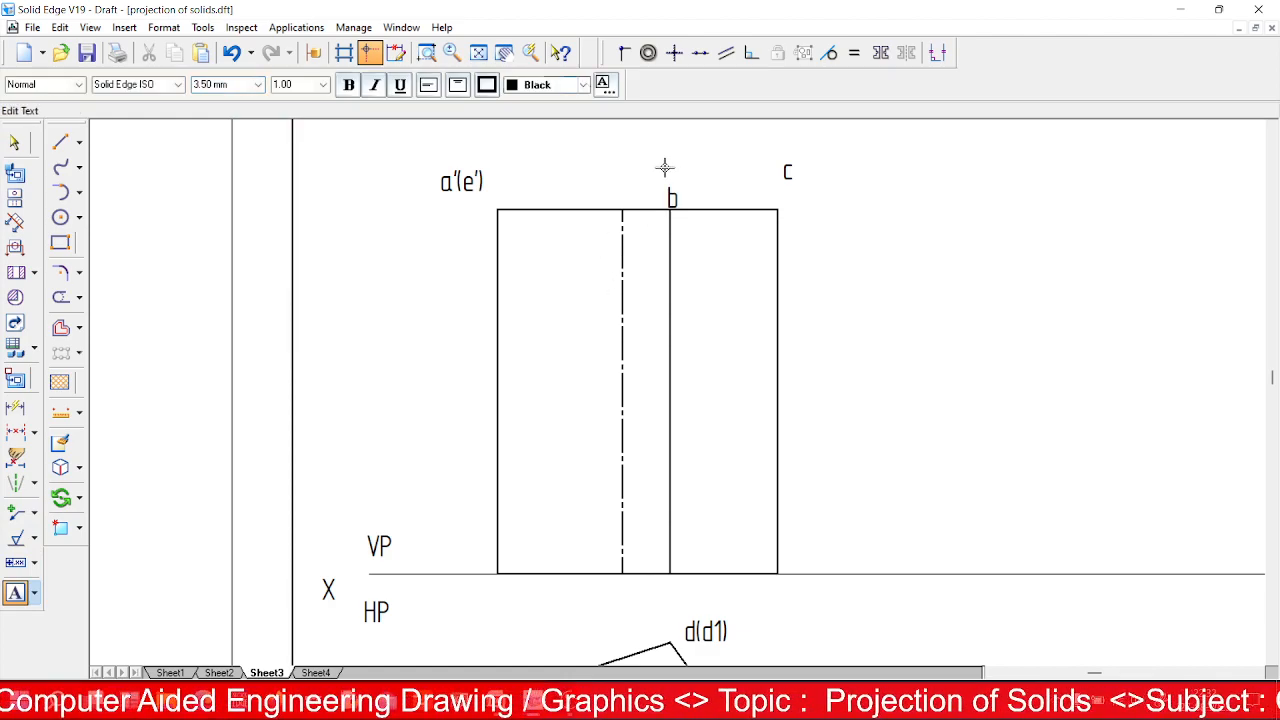
type("'(d")
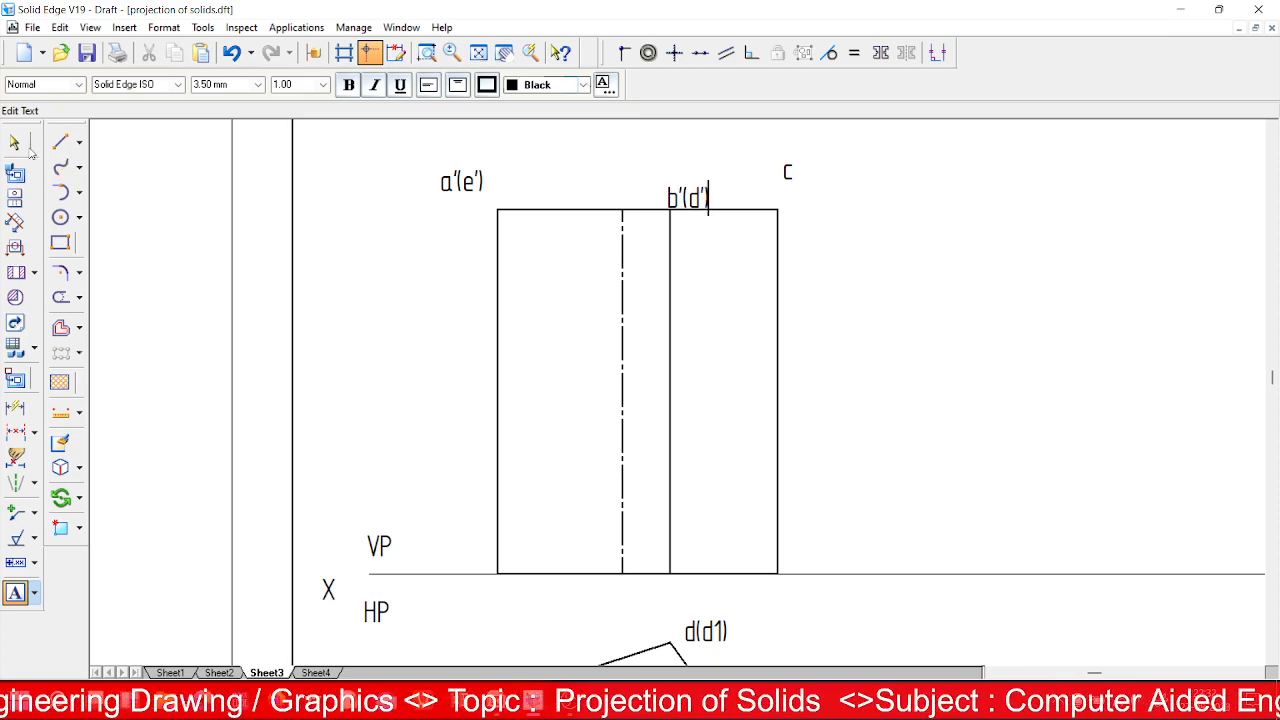
key("Escape")
left_click(675, 196)
left_click_drag(675, 196, 677, 175)
left_click(406, 345)
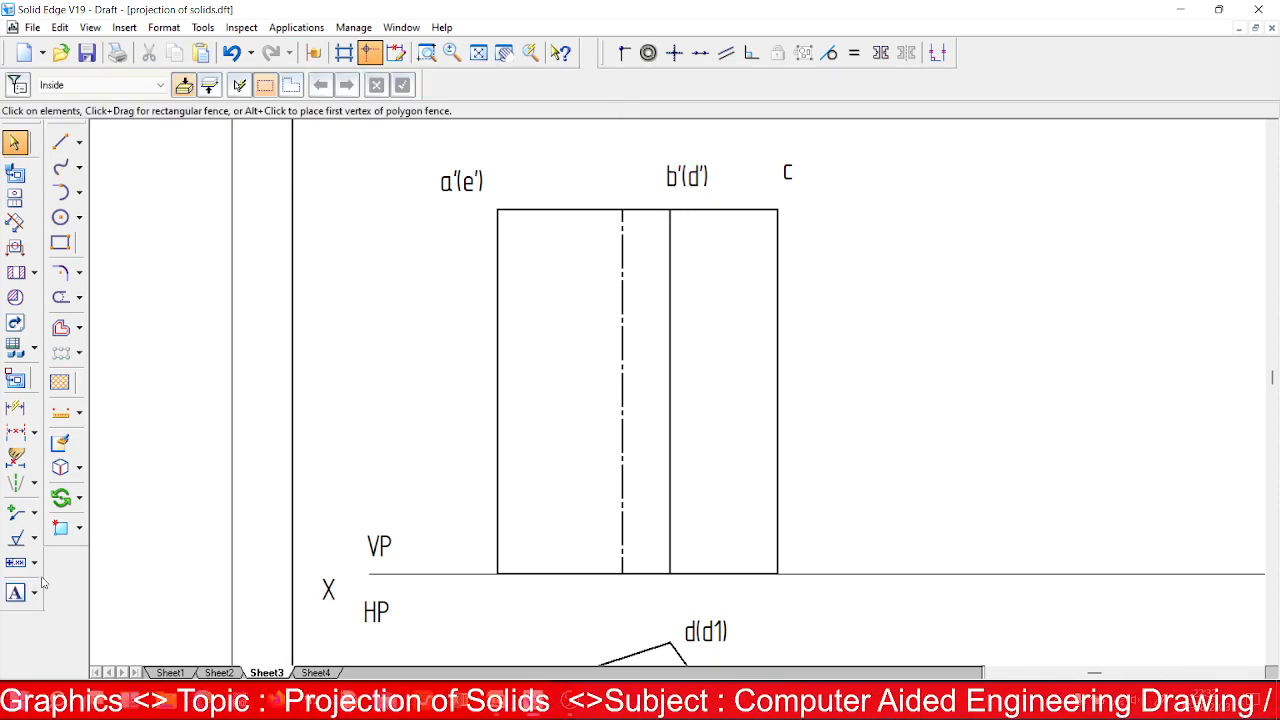
Add the label o' and position it just above the top end of the dash-dot axis line.
left_click(15, 592)
left_click(619, 190)
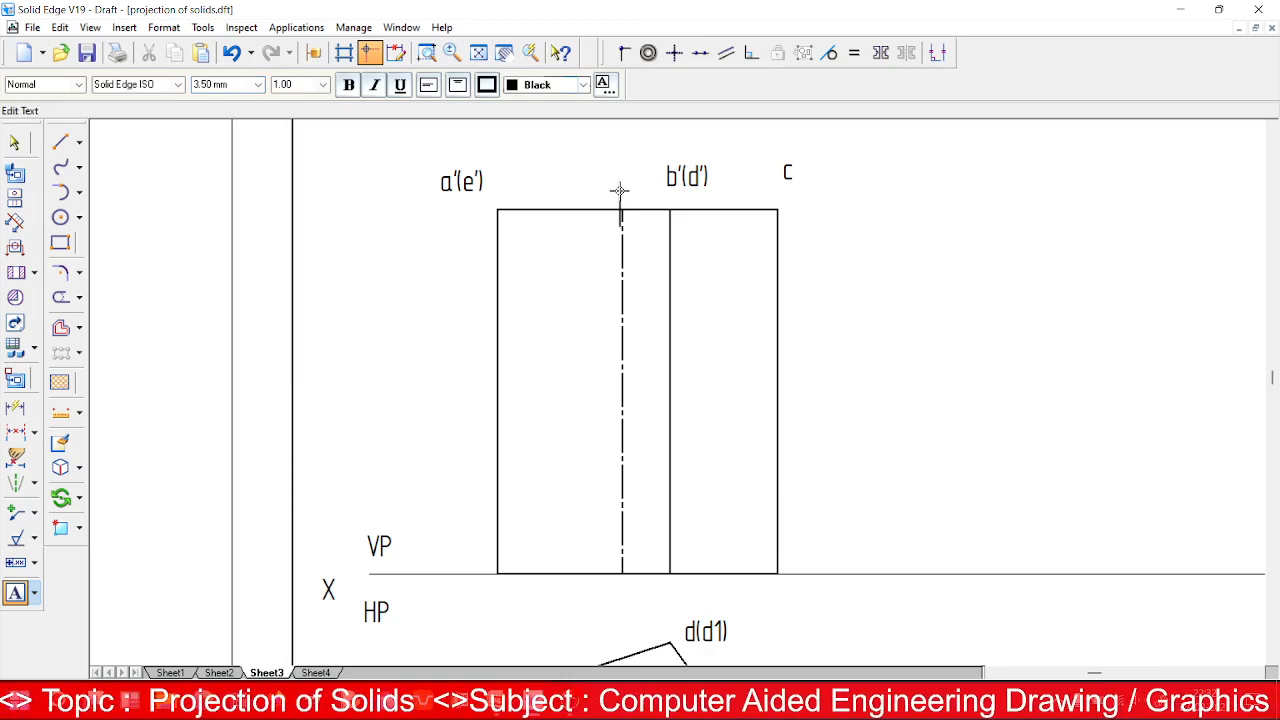
type("p'")
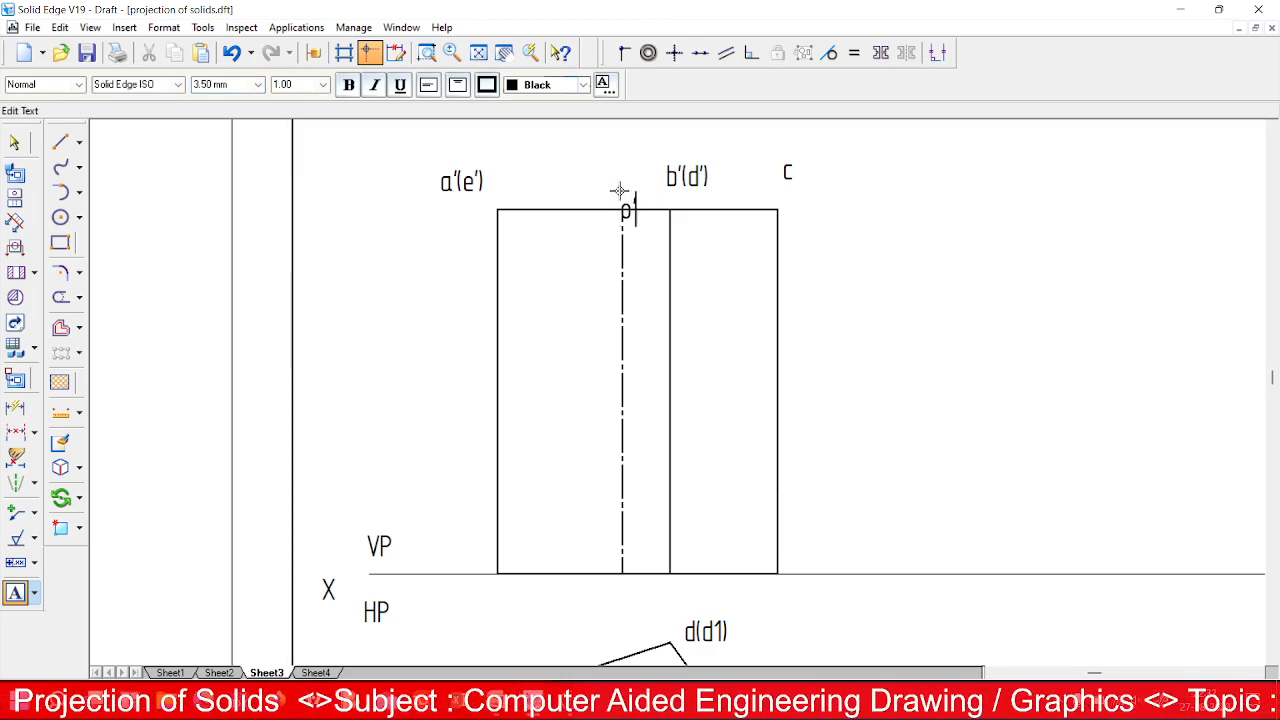
left_click(14, 143)
left_click(634, 206)
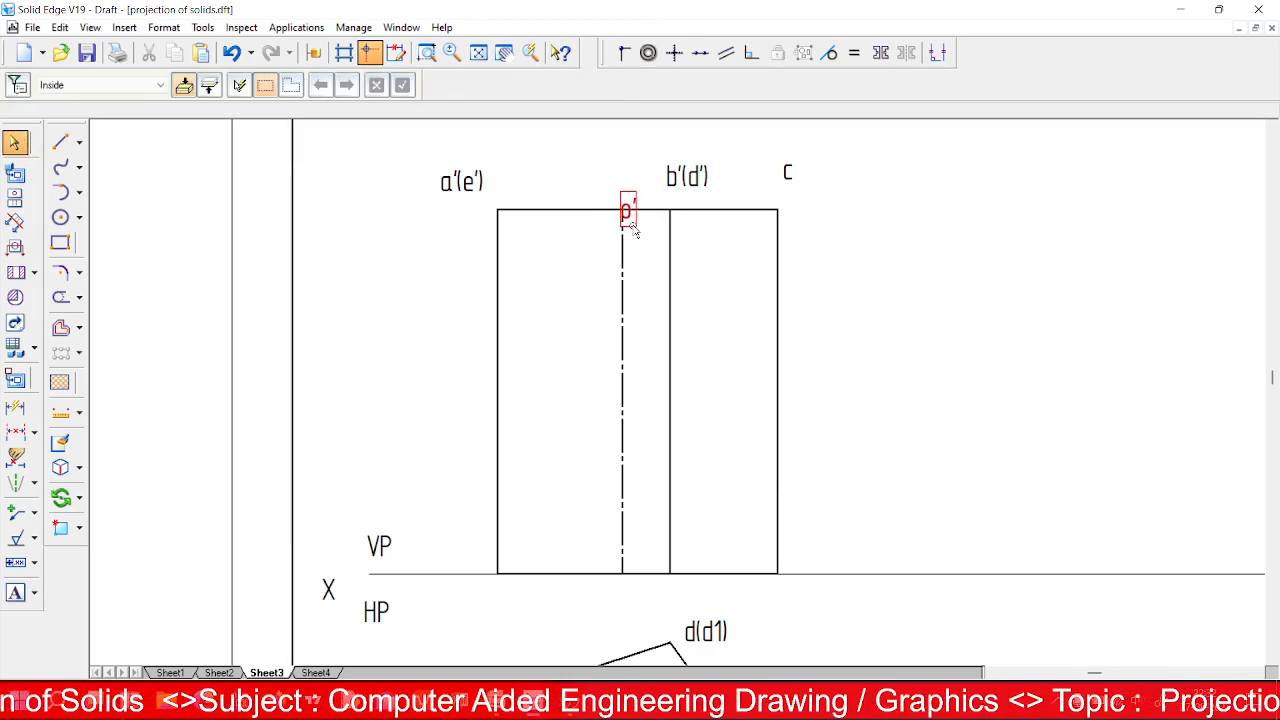
left_click_drag(632, 205, 632, 192)
left_click(638, 291)
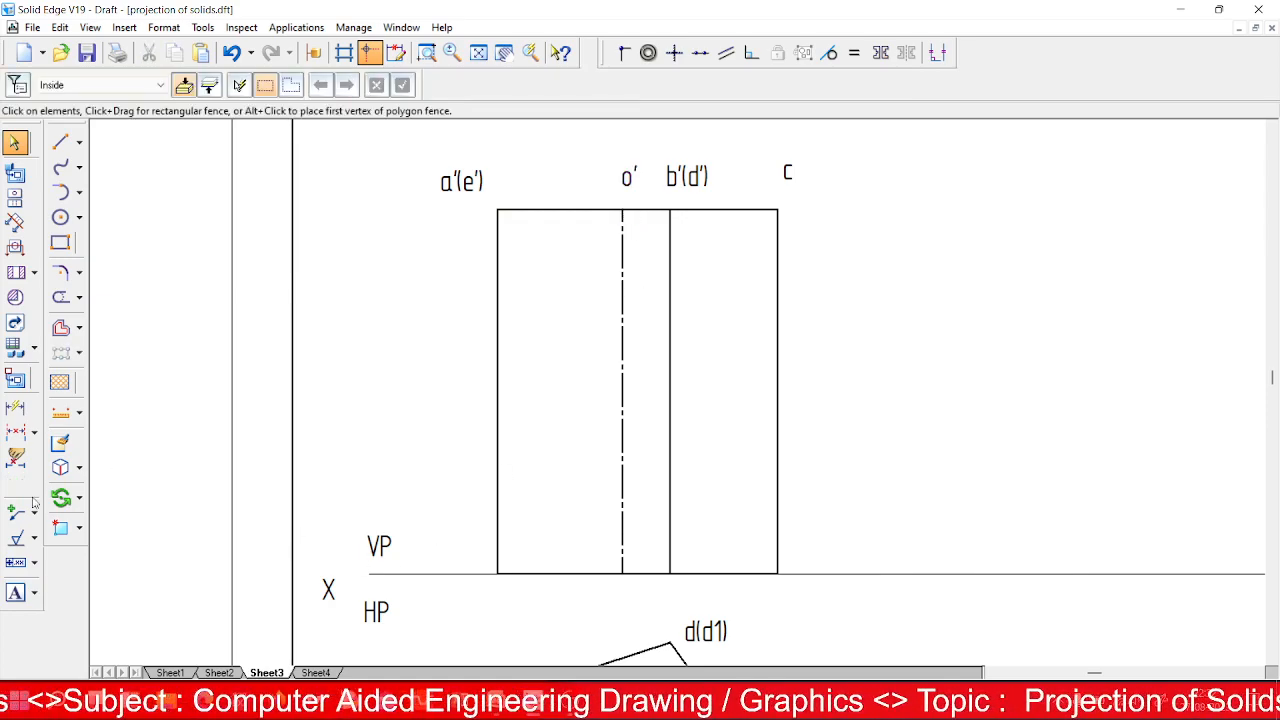
Add the label a1'(e1') and position it just outside the front view's lower-left corner, above XY.
left_click(14, 594)
left_click(470, 542)
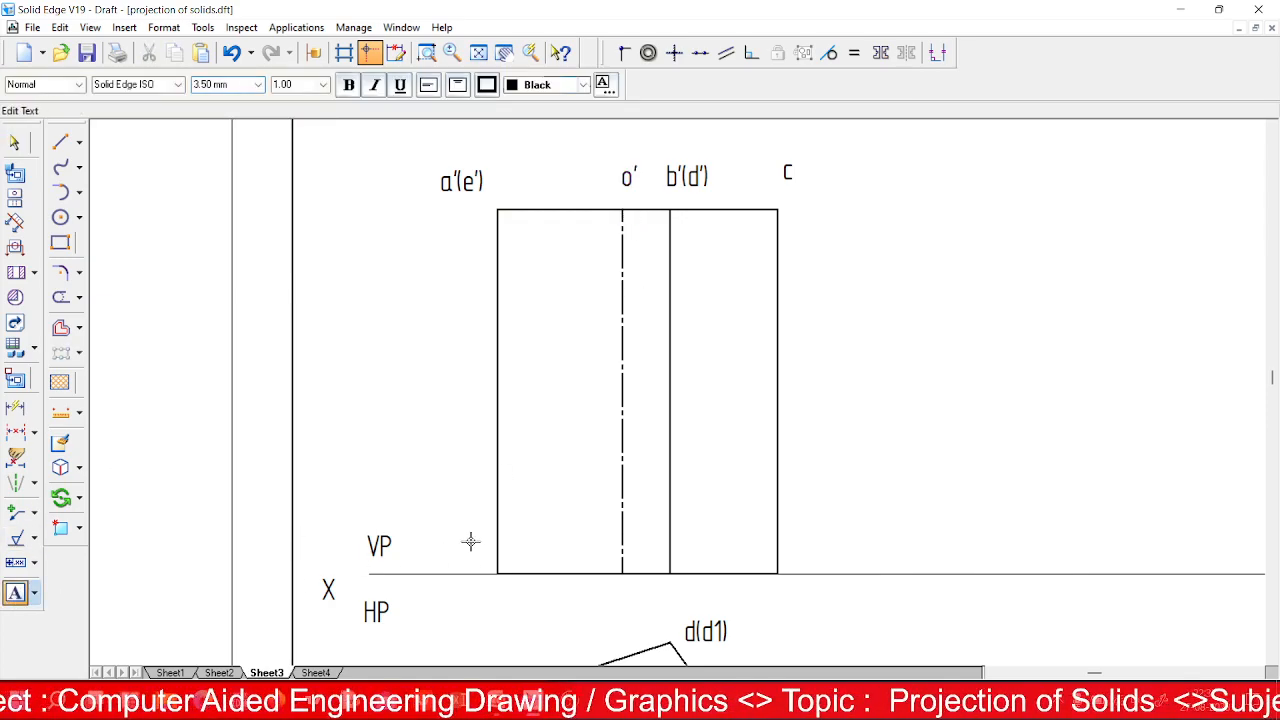
type("a")
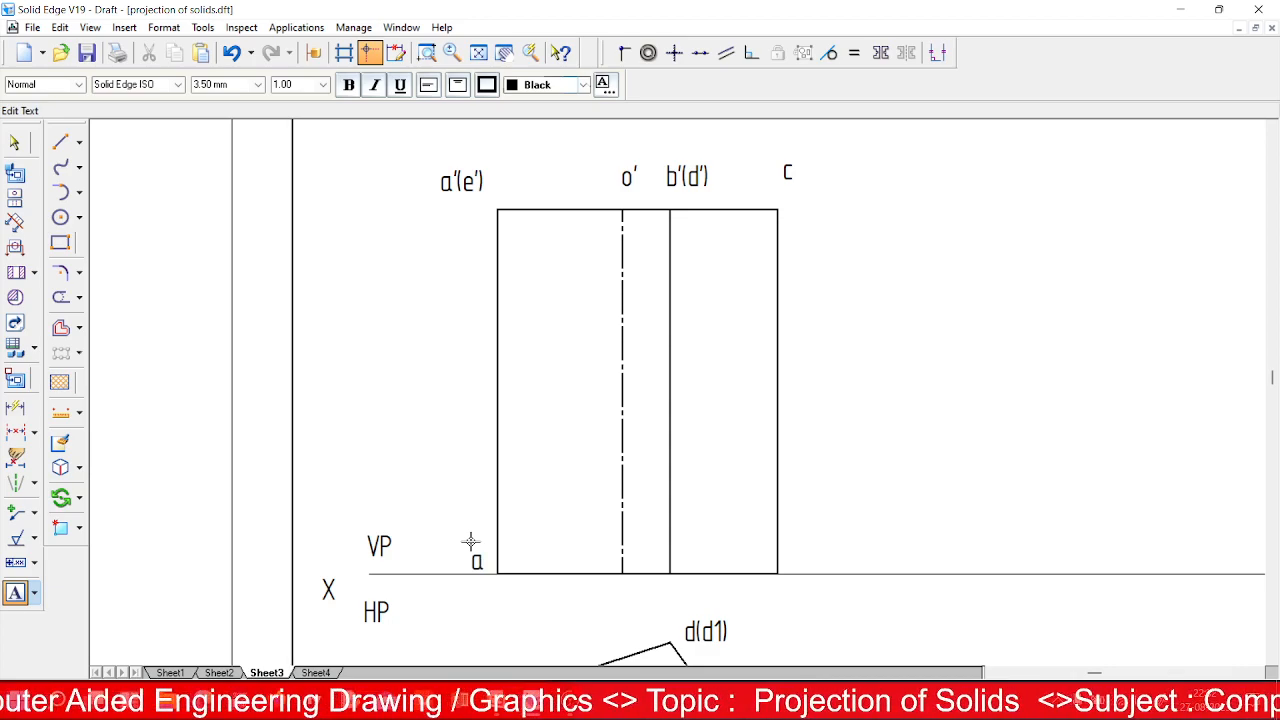
type("1'(")
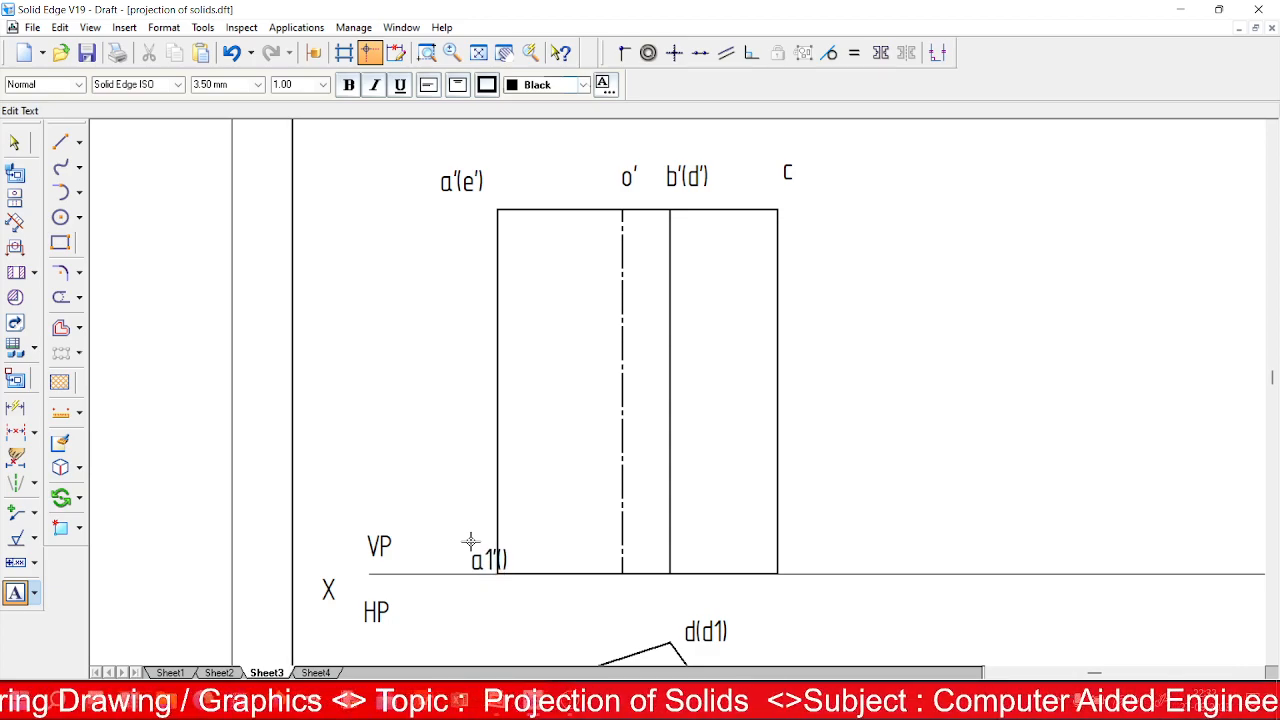
type(")")
key("BackSpace")
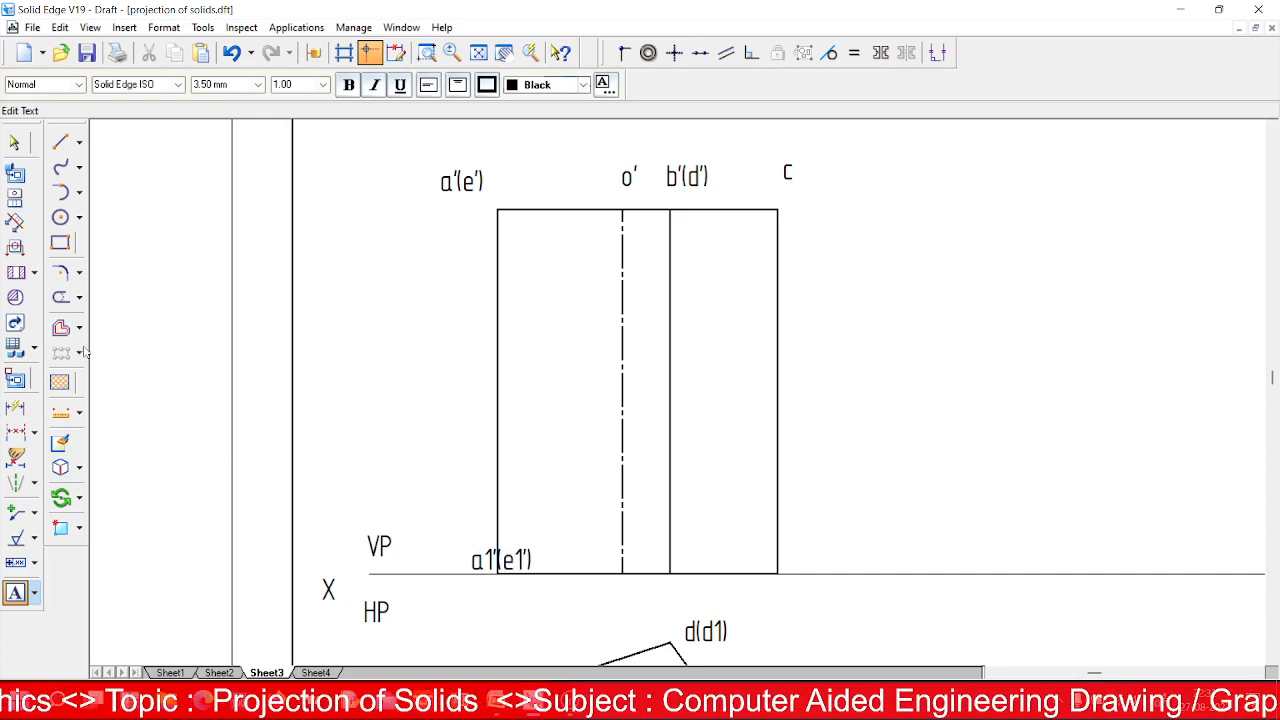
left_click(12, 143)
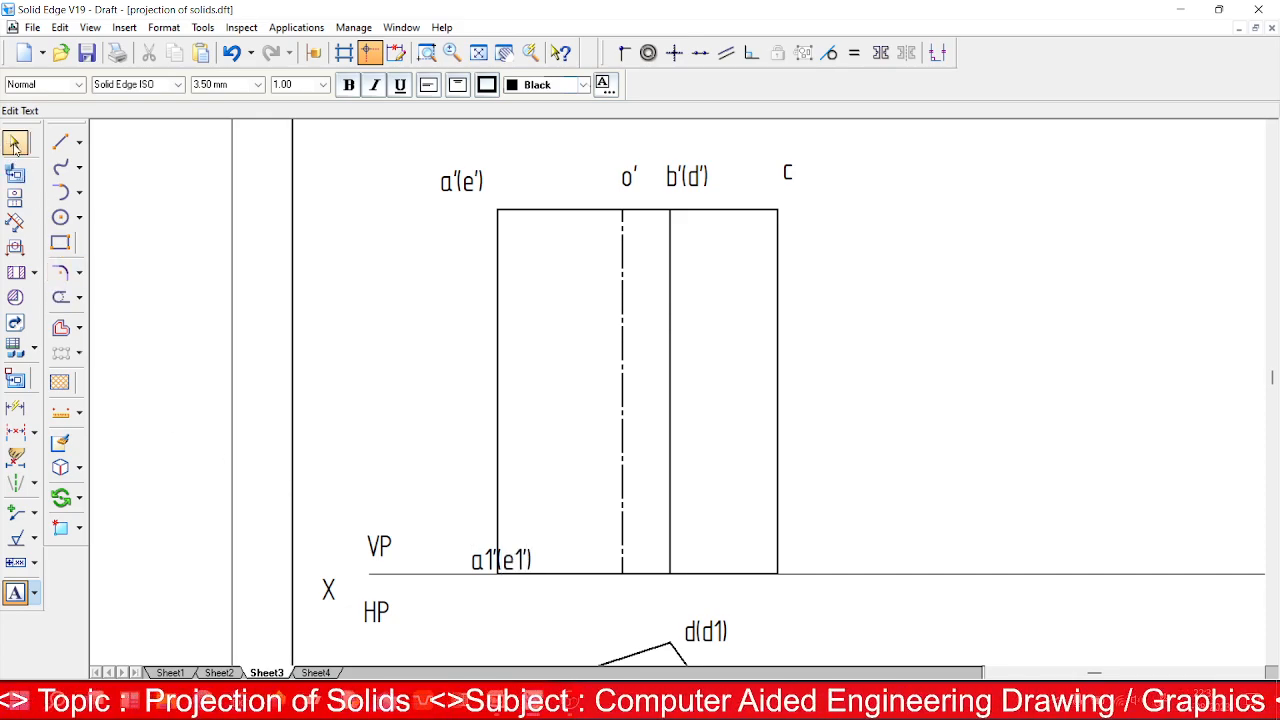
left_click(477, 566)
left_click_drag(479, 544, 444, 538)
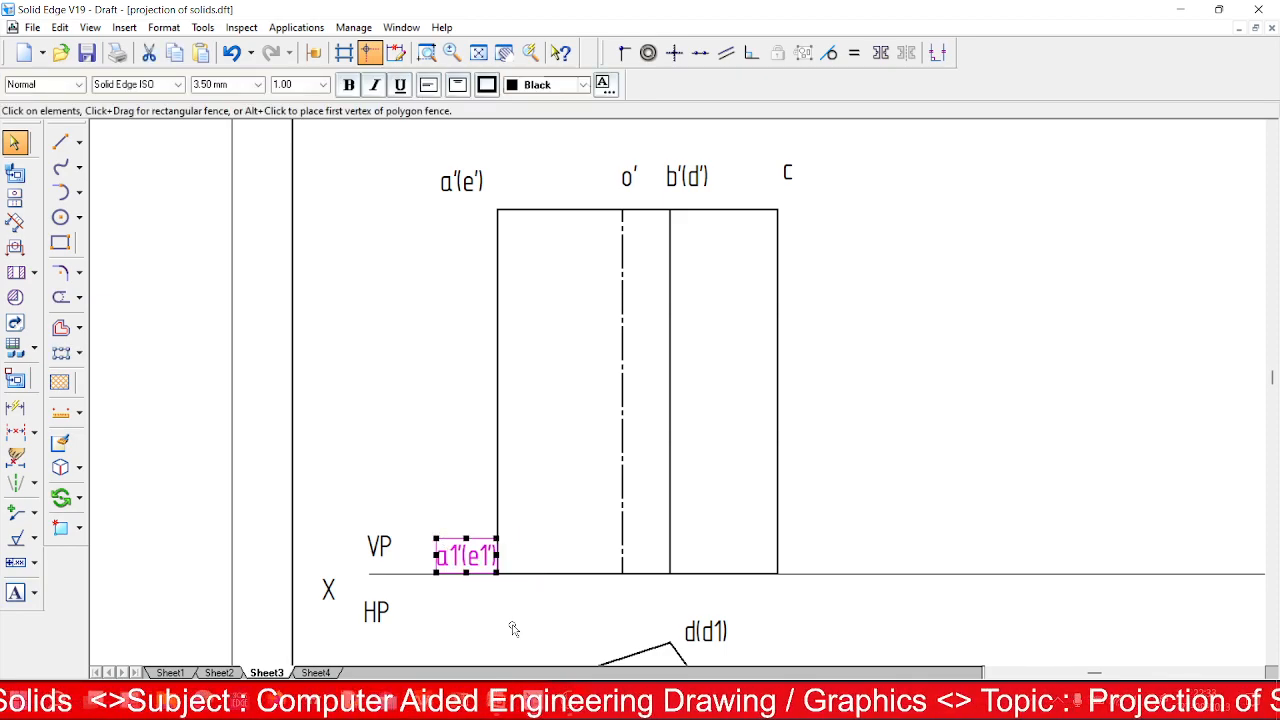
Add the label (o1') and position it at the bottom end of the axis line, just above XY.
left_click(15, 593)
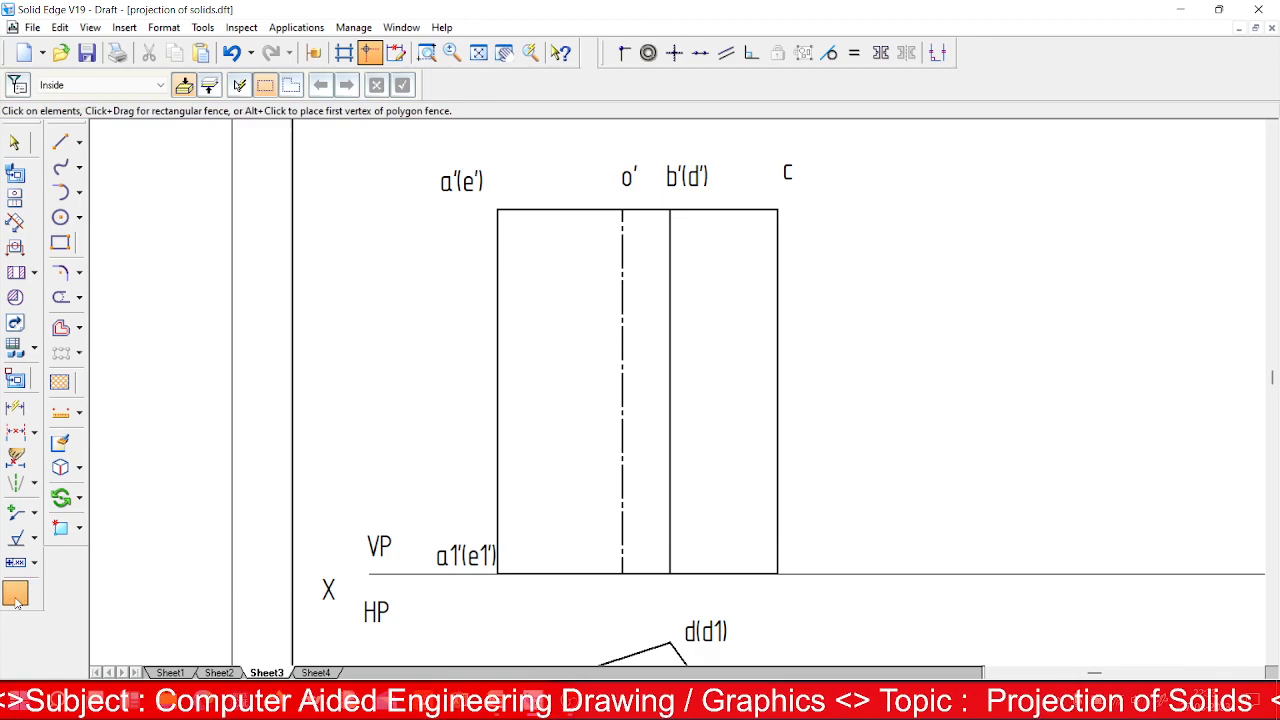
left_click(601, 550)
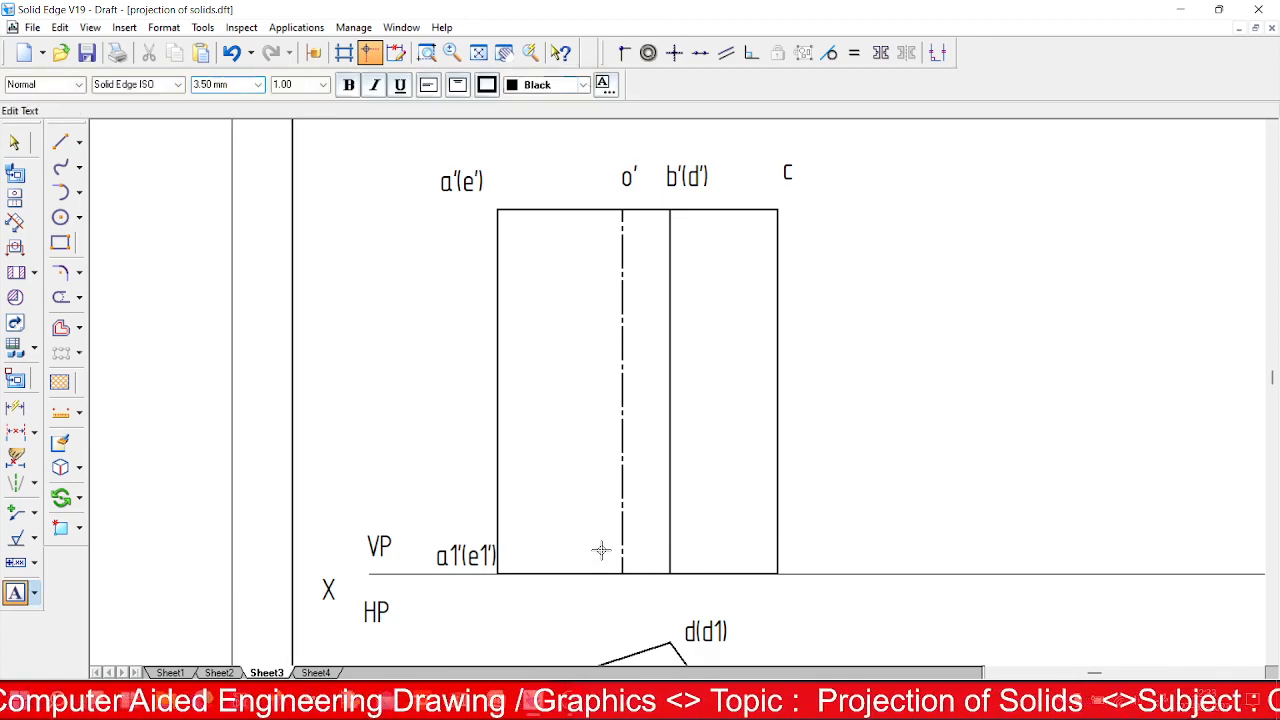
type("(")
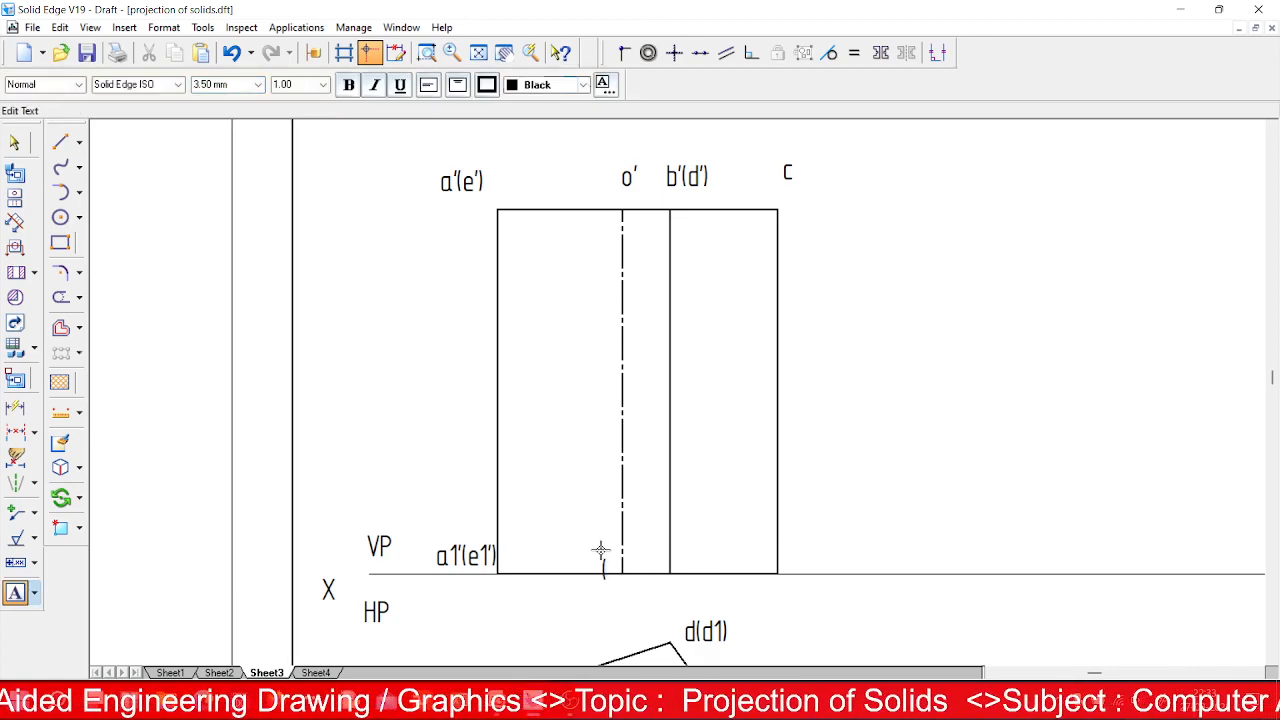
type("o1'")
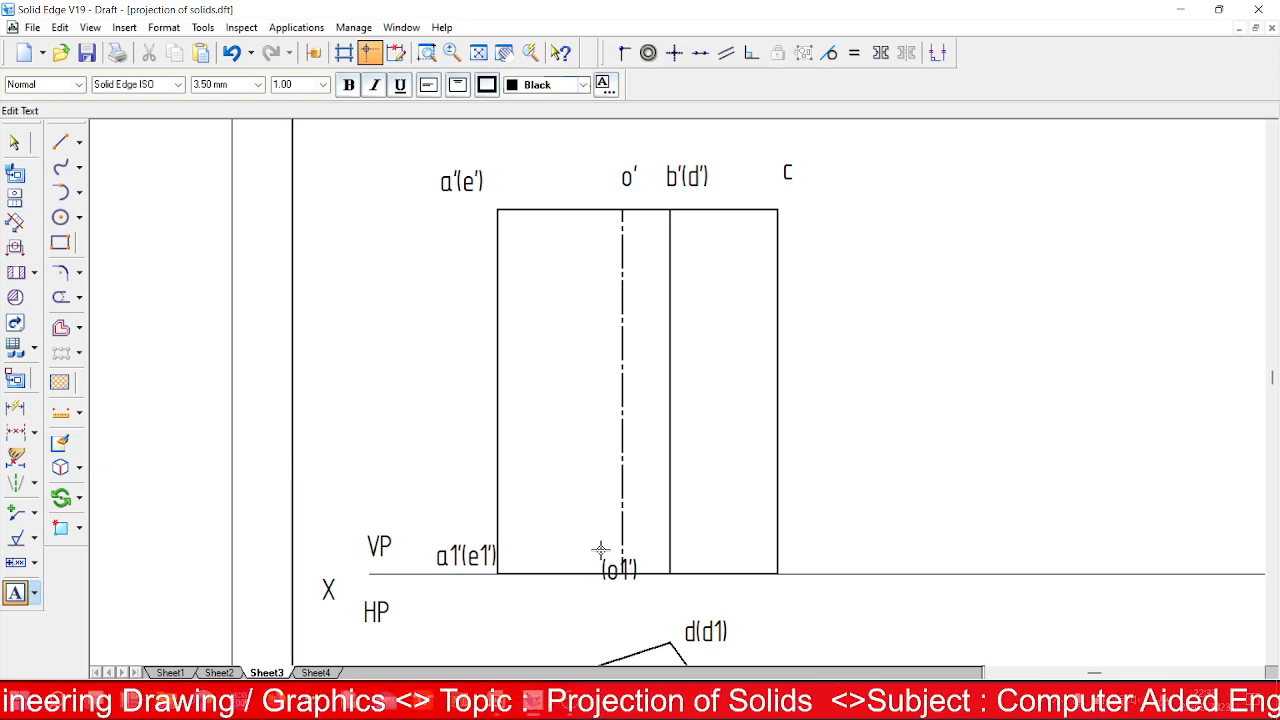
left_click(14, 142)
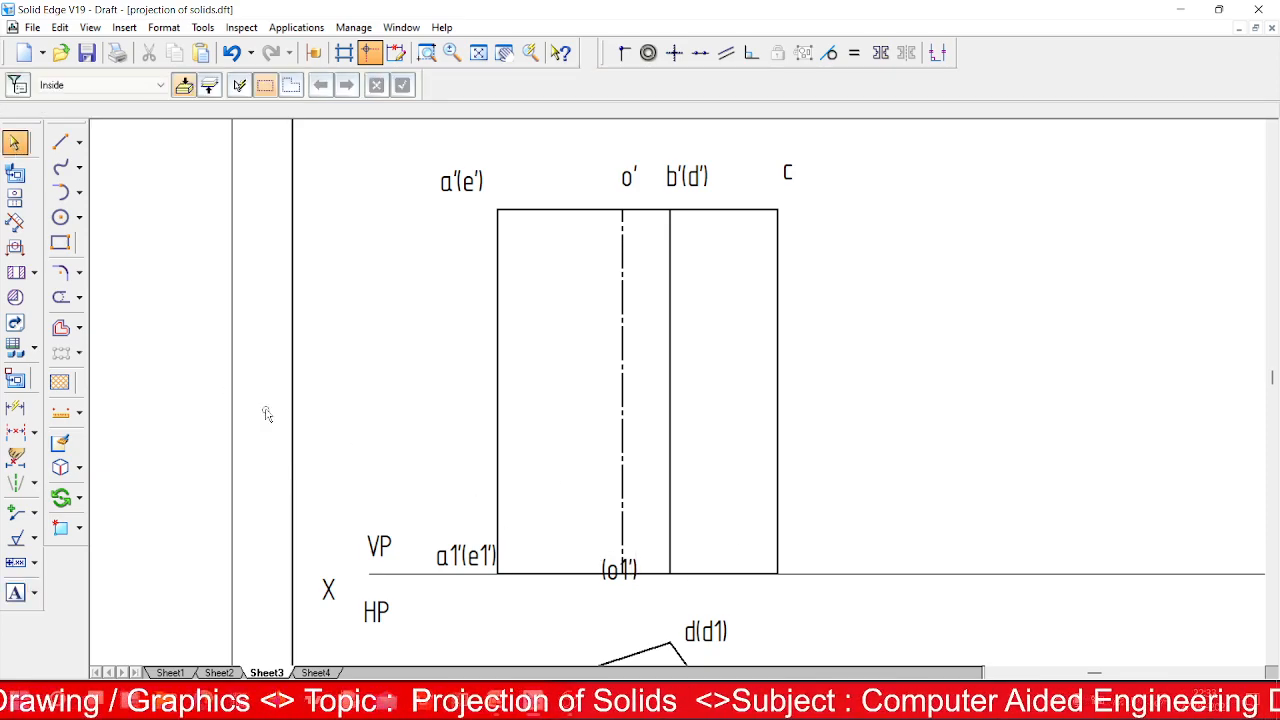
left_click_drag(618, 565, 594, 545)
left_click(760, 548)
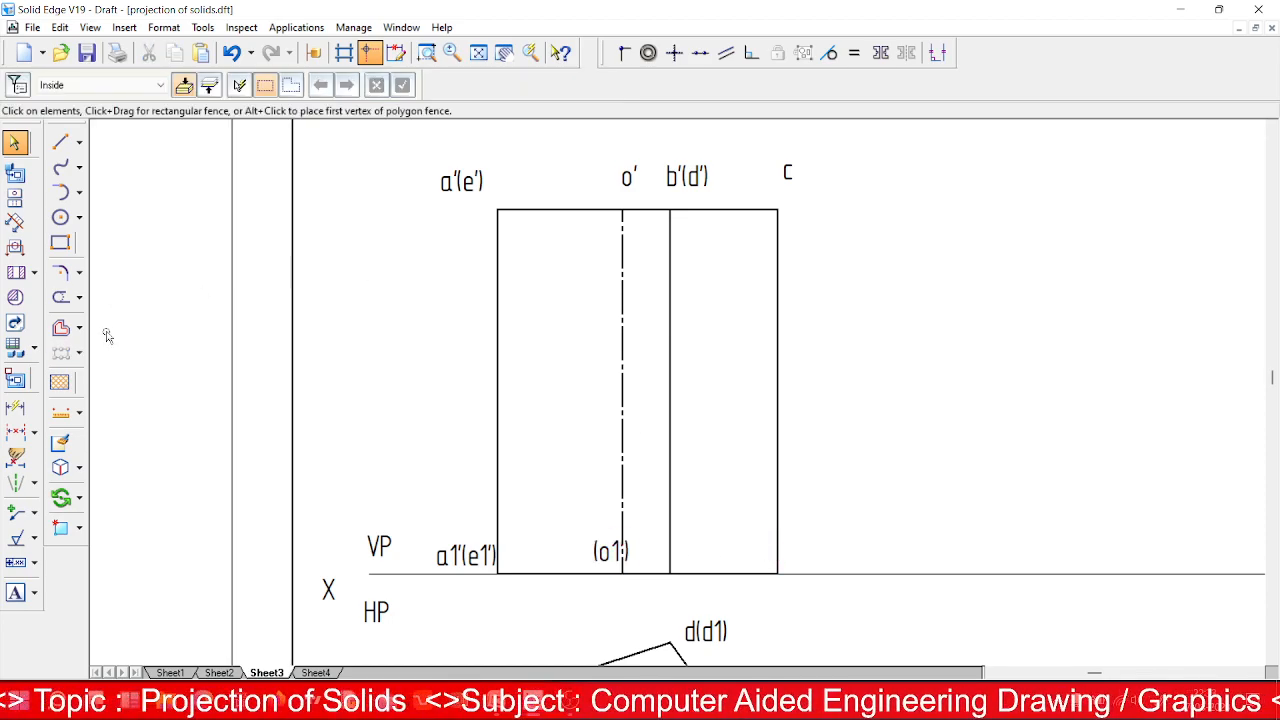
Add the label b1'(d1') beside the lower end of the front view's inner vertical edge and c1' beside its lower-right corner.
left_click(15, 592)
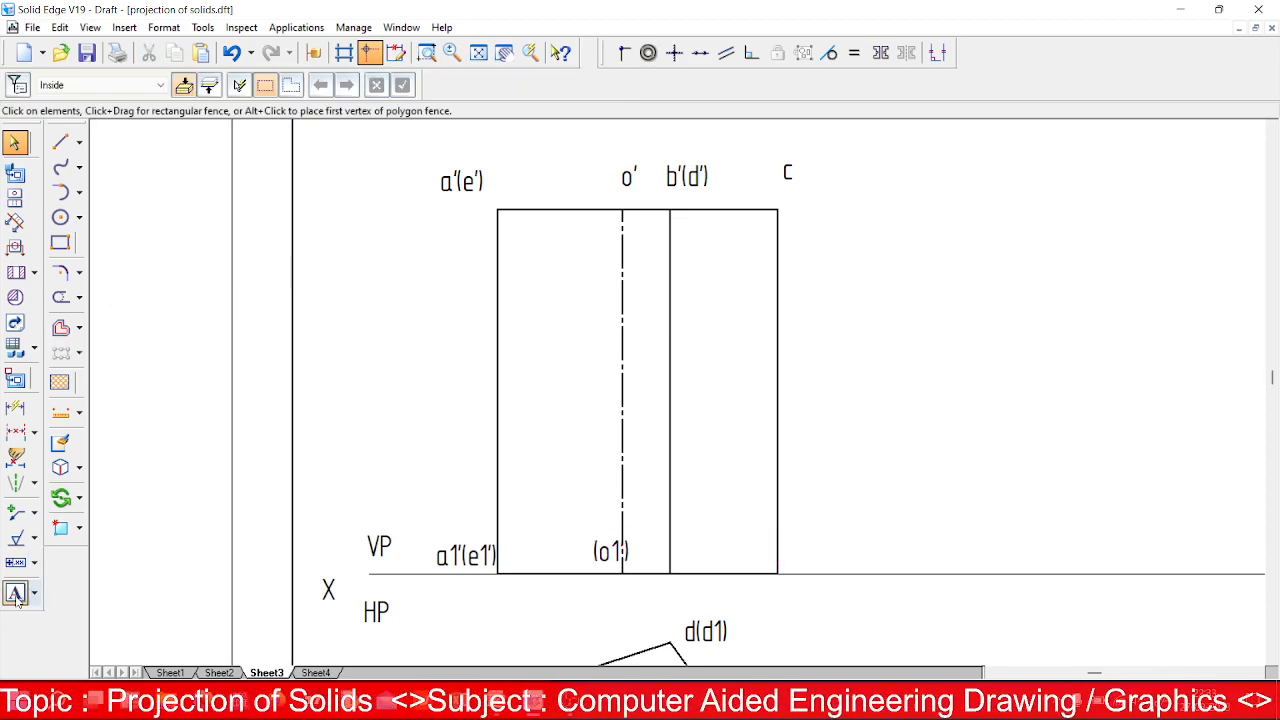
left_click(684, 545)
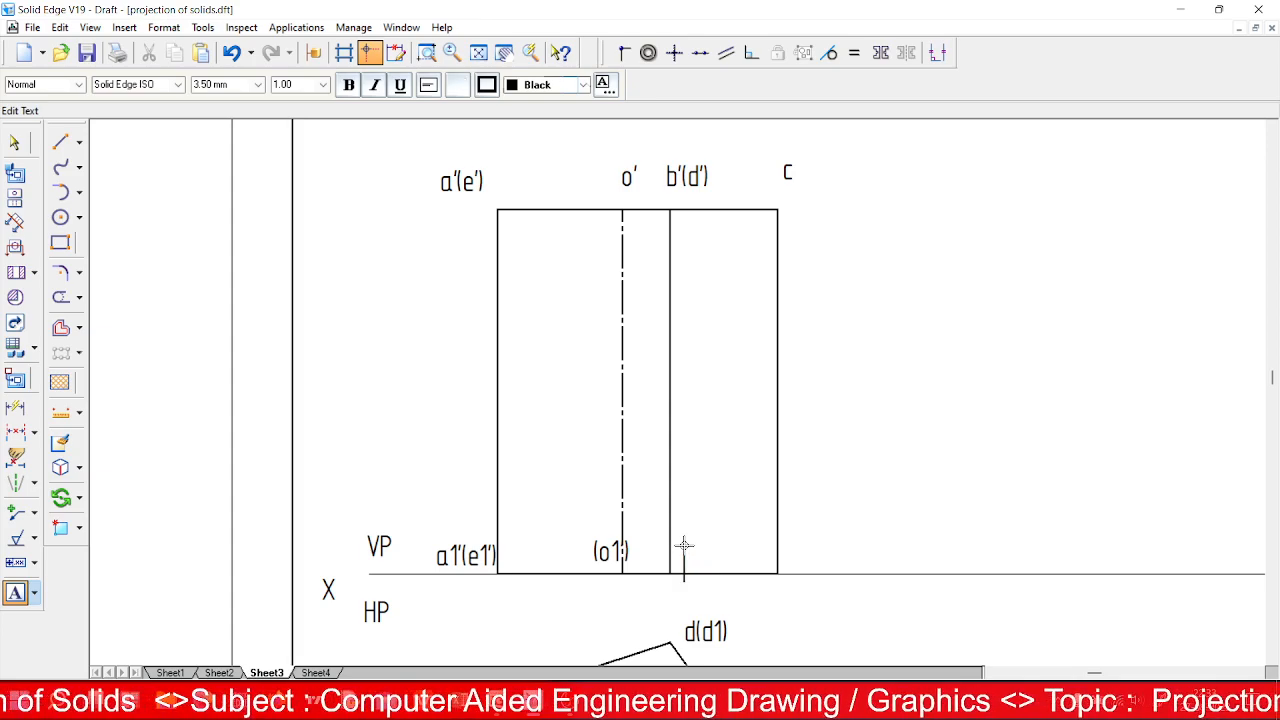
type("b1'(d1")
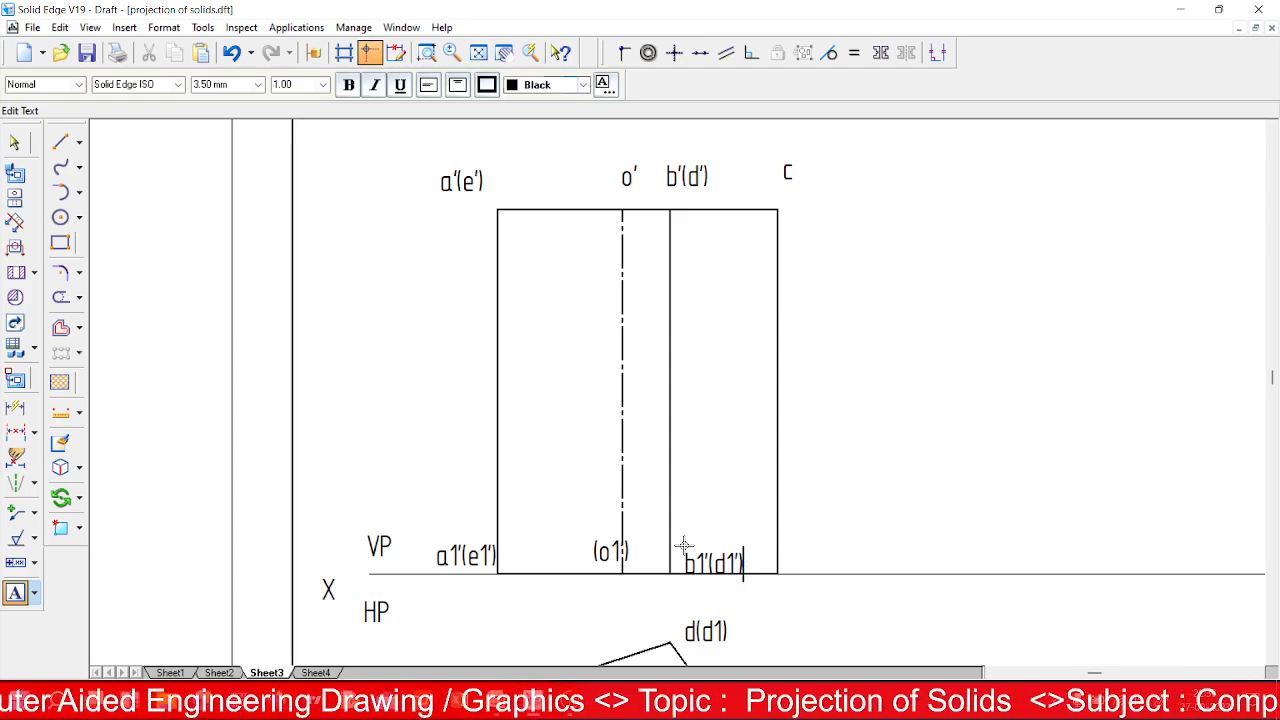
left_click(796, 557)
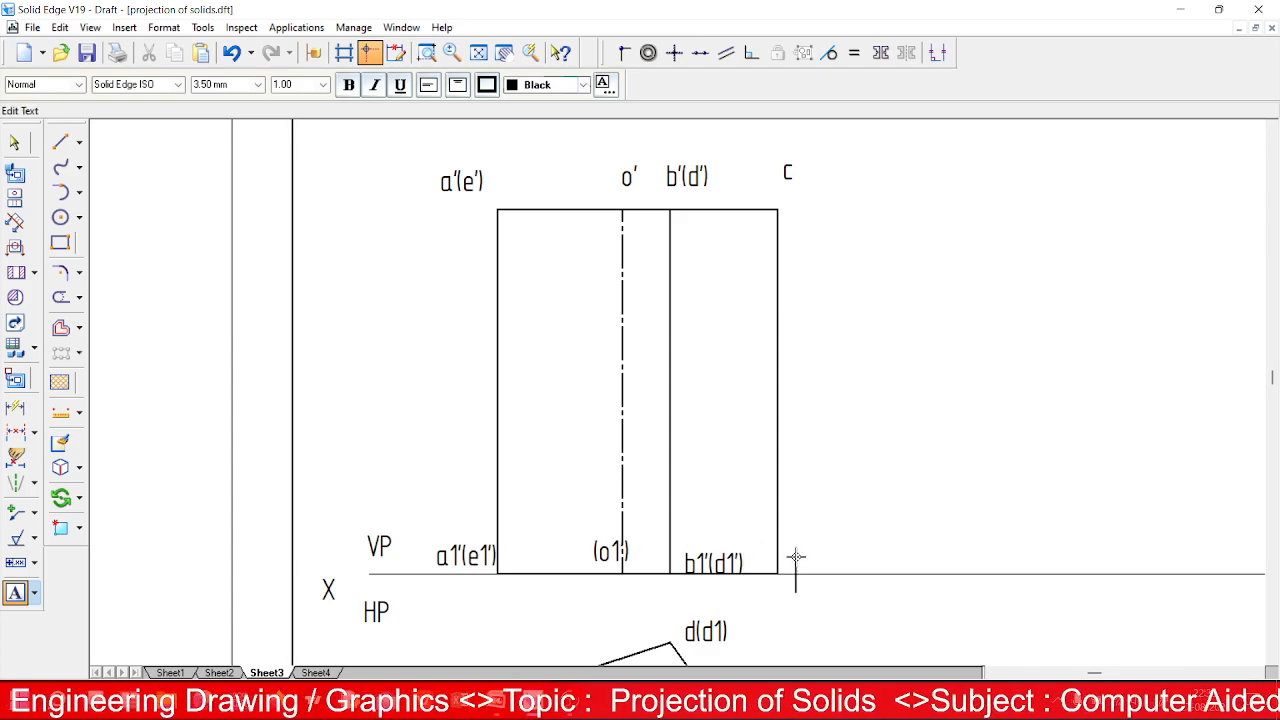
type("c1'")
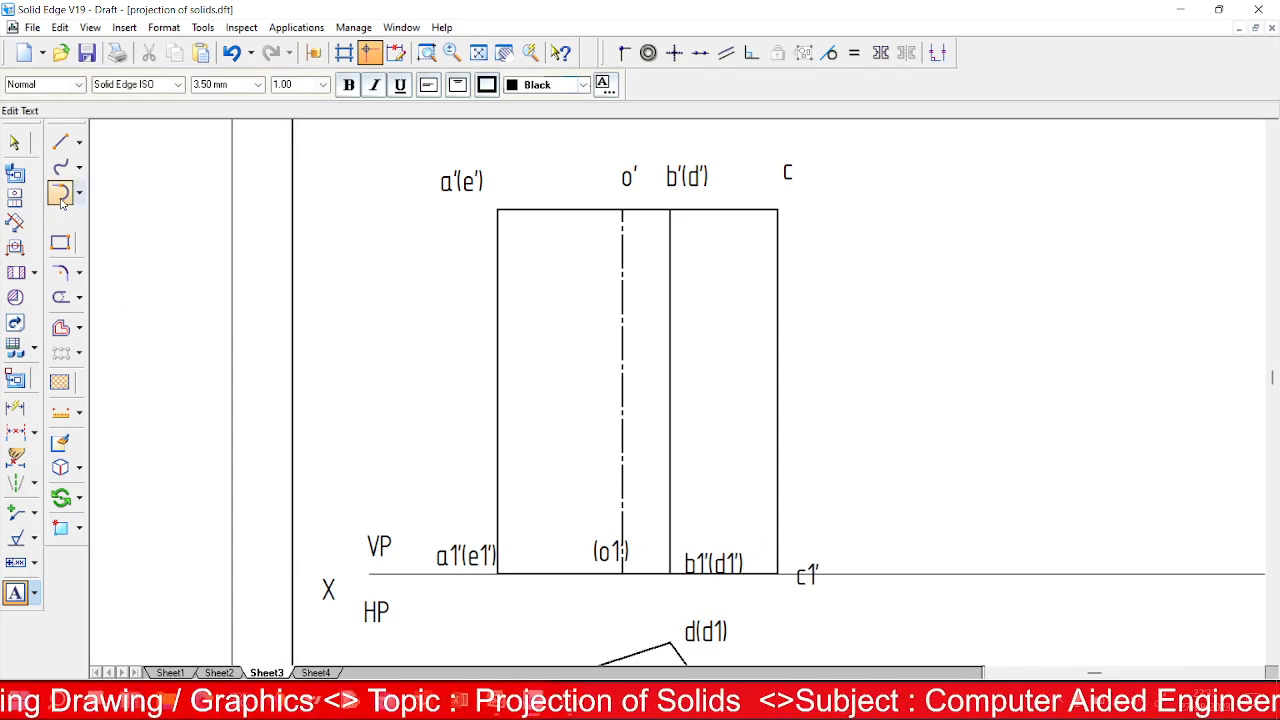
Move the b1'(d1') and c1' labels up so that both sit just above the XY line.
left_click(14, 143)
left_click(750, 568)
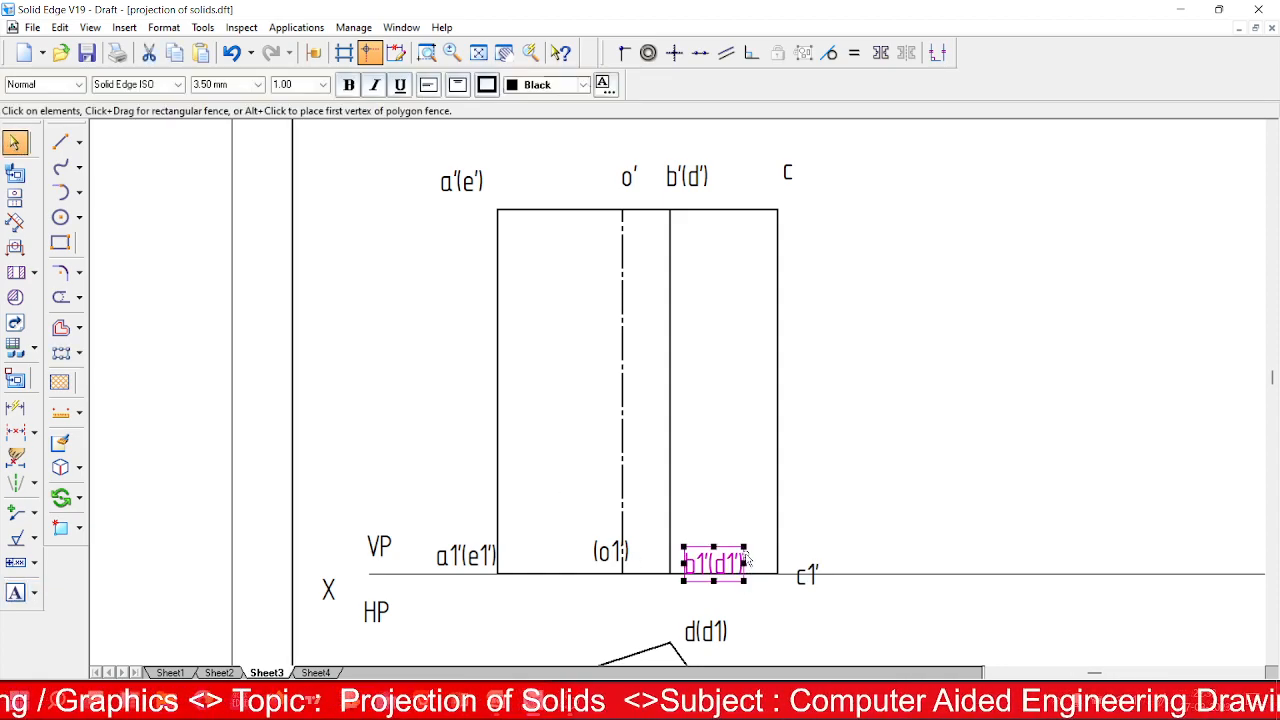
left_click(812, 573)
left_click_drag(818, 573, 812, 553)
left_click(851, 623)
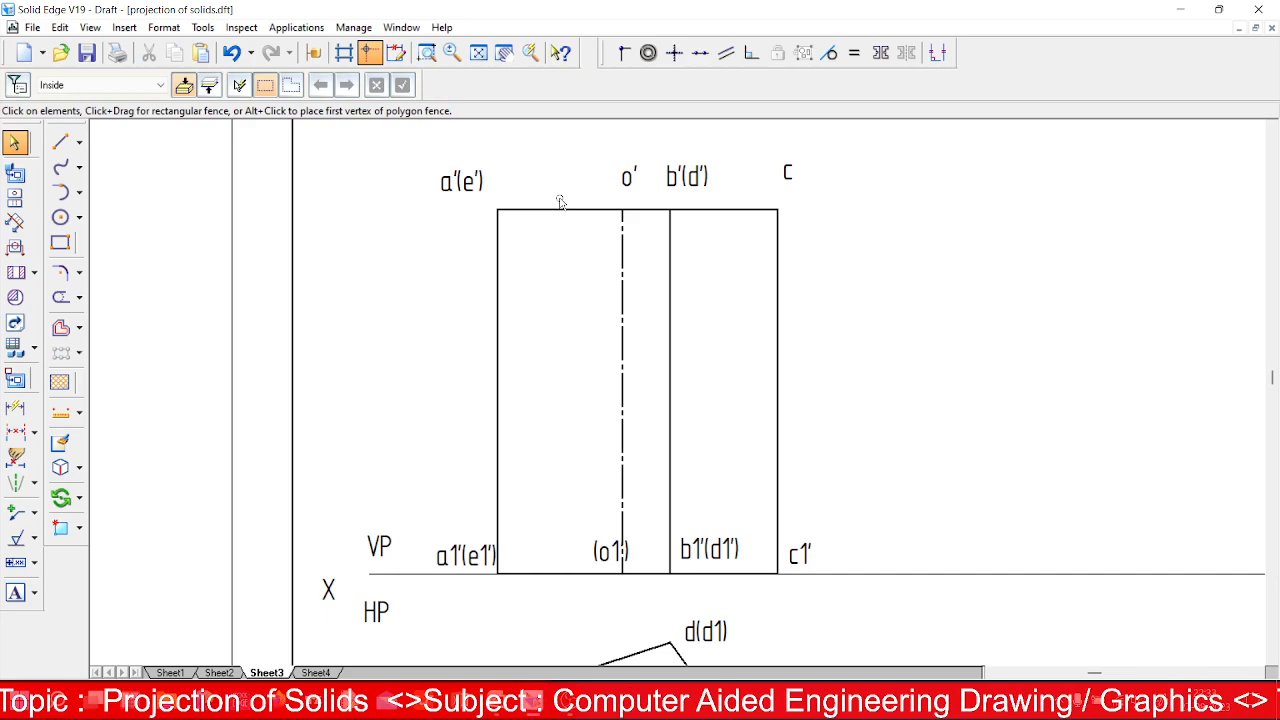
Copy the complete front view with its labels along XY to the empty area right of the original, using its lower-left corner as base point.
left_click(478, 52)
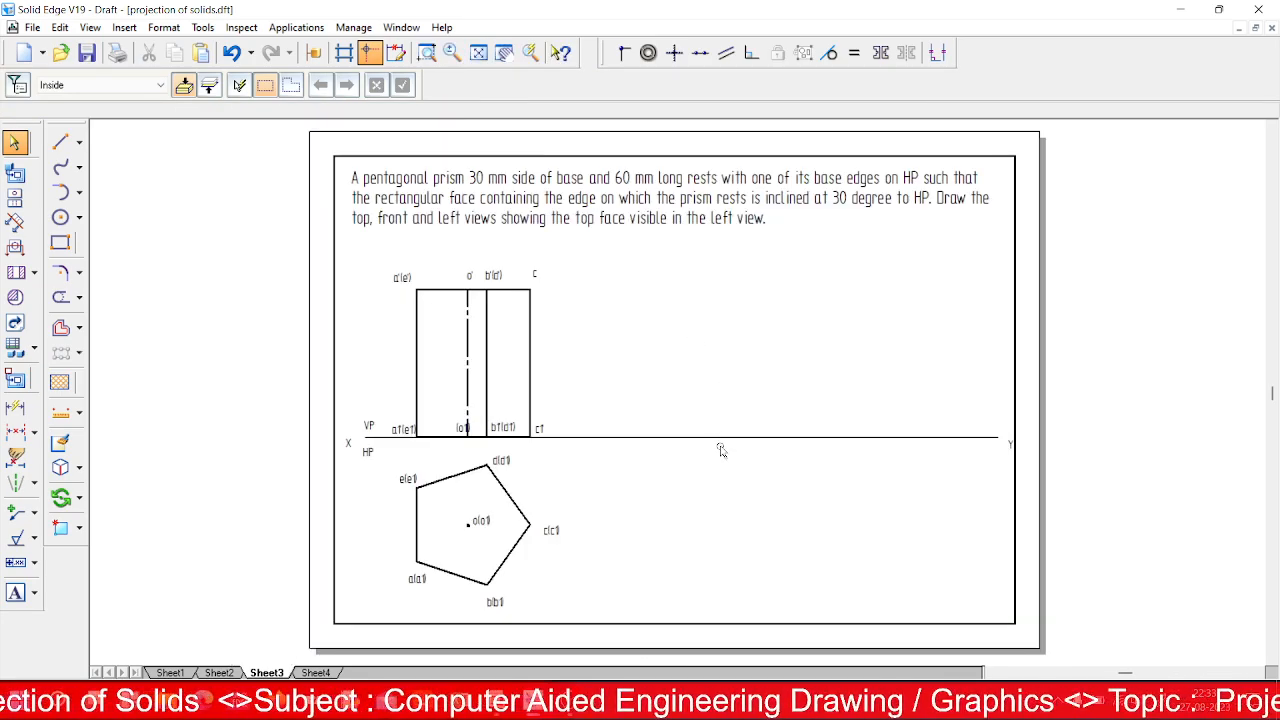
left_click(81, 503)
left_click(98, 497)
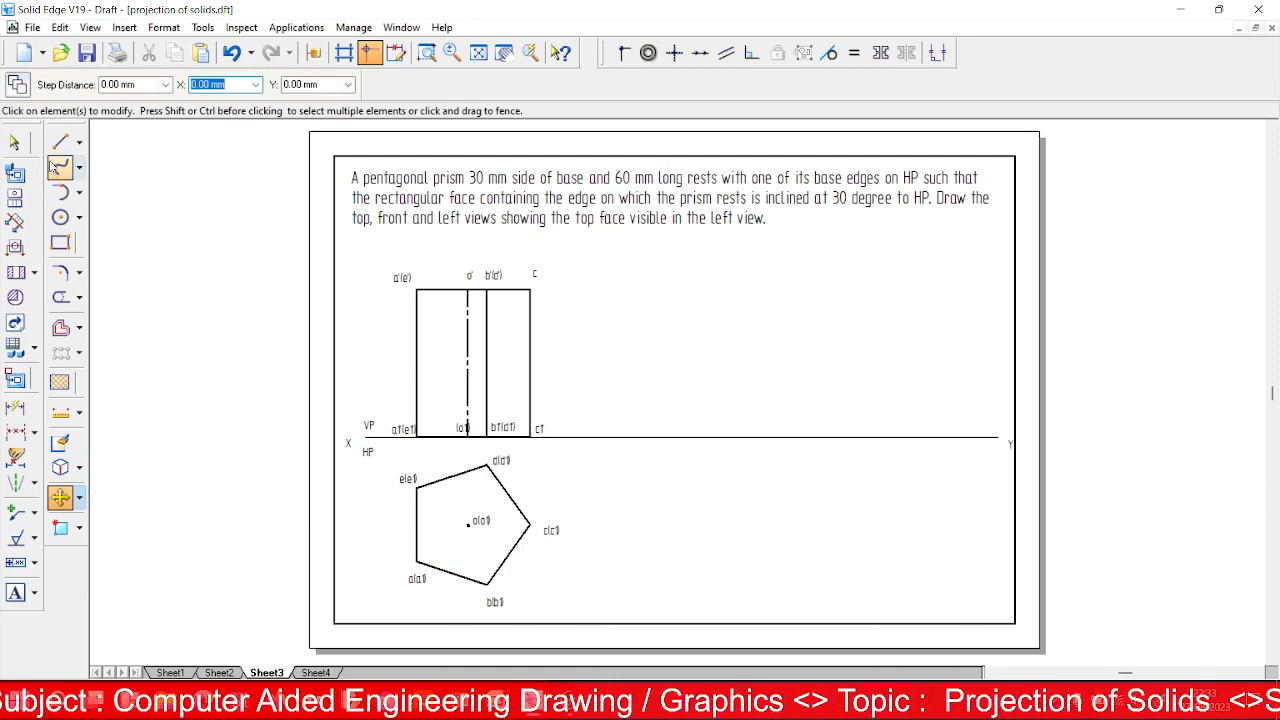
left_click(18, 88)
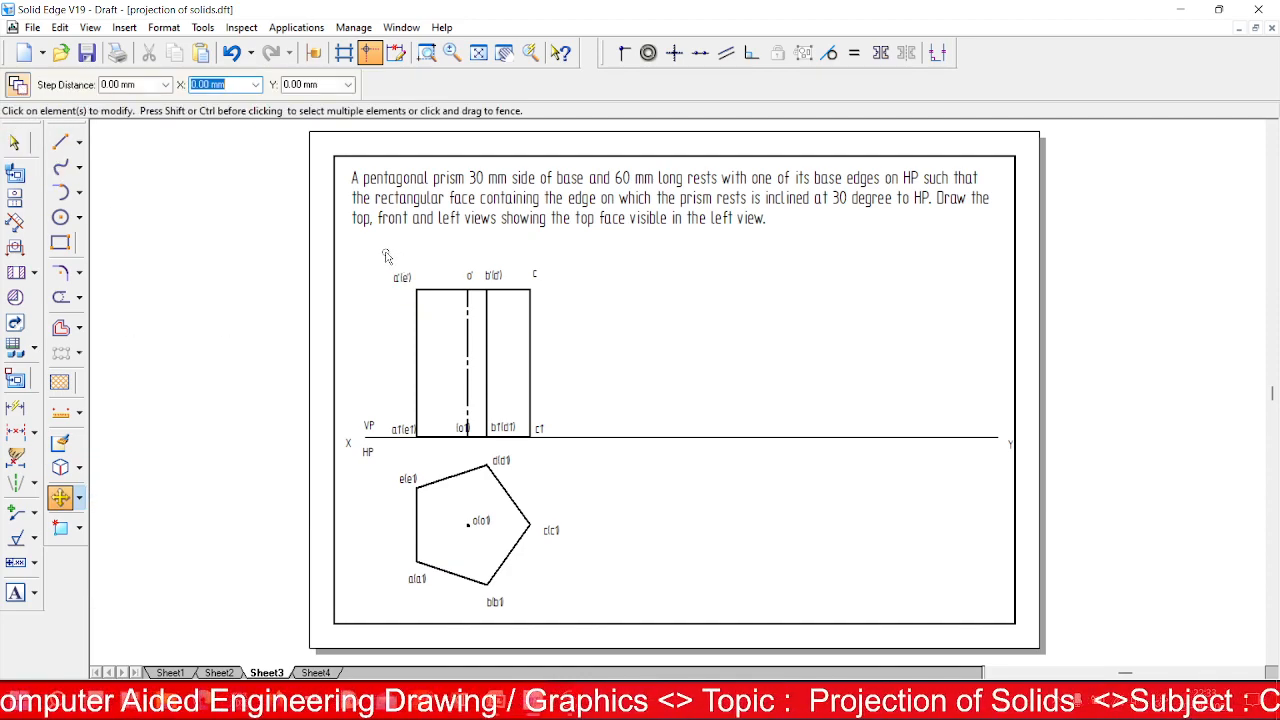
left_click_drag(386, 256, 634, 468)
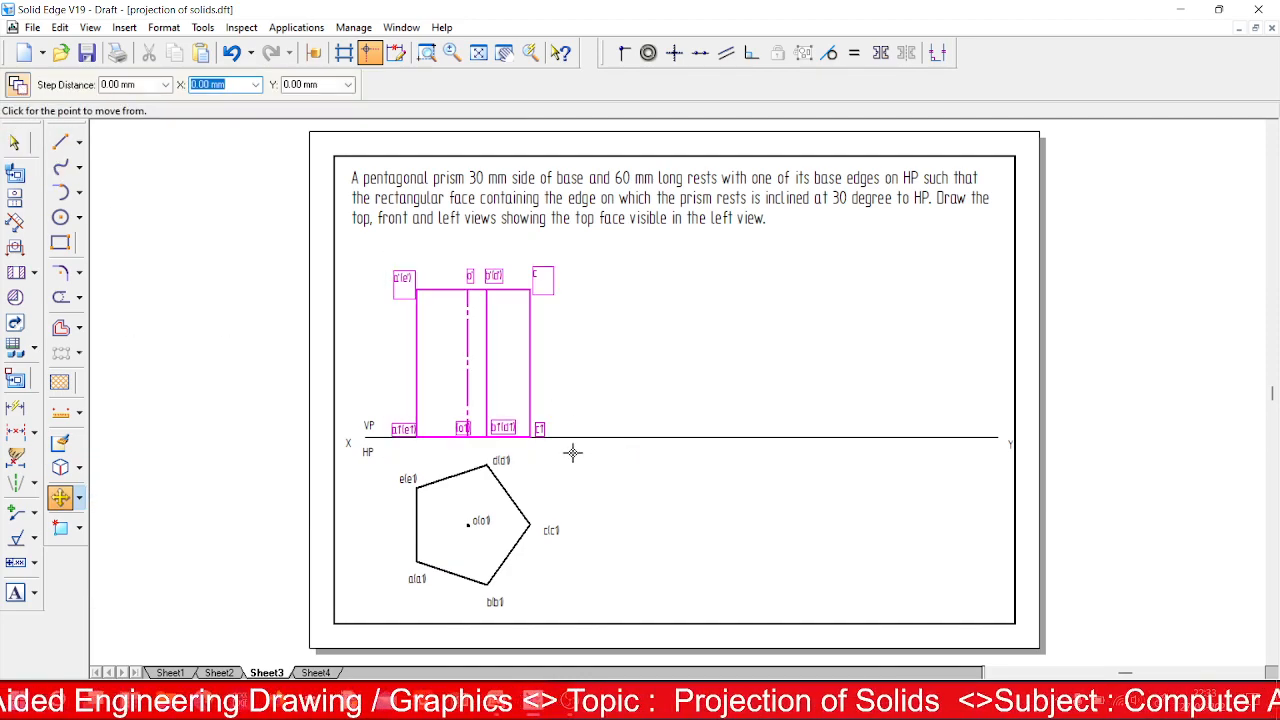
left_click(416, 438)
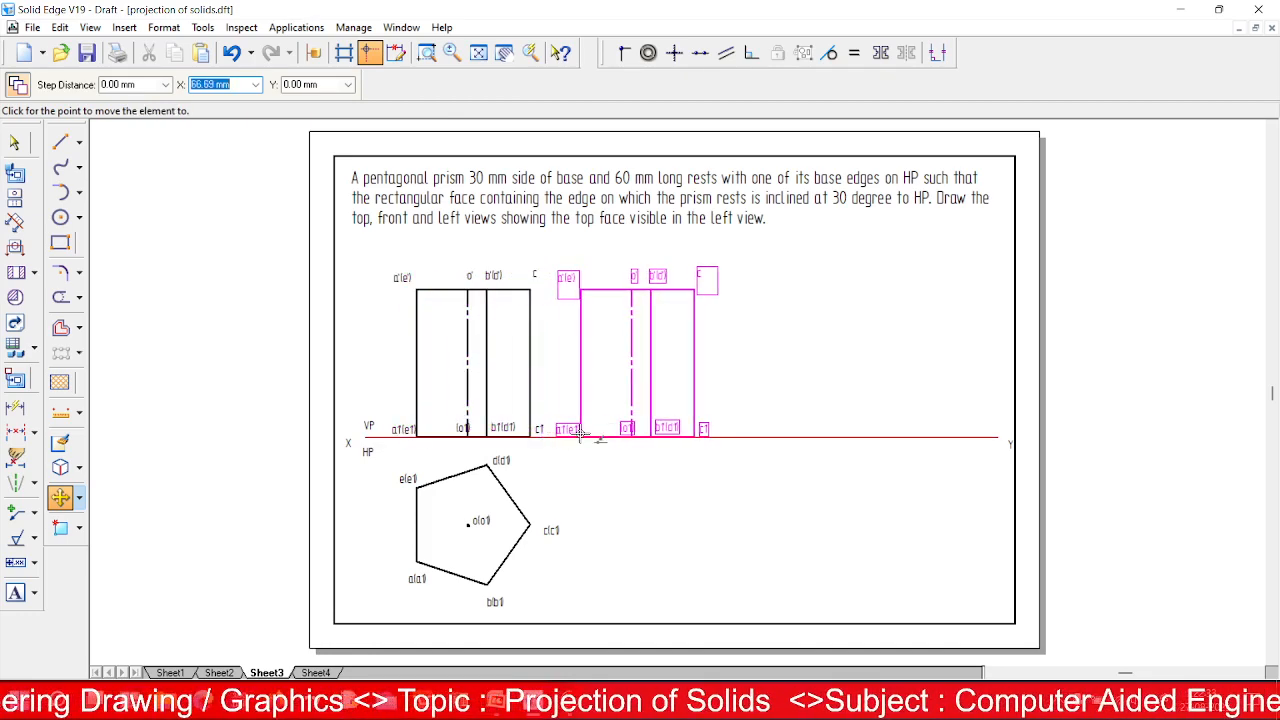
left_click(655, 437)
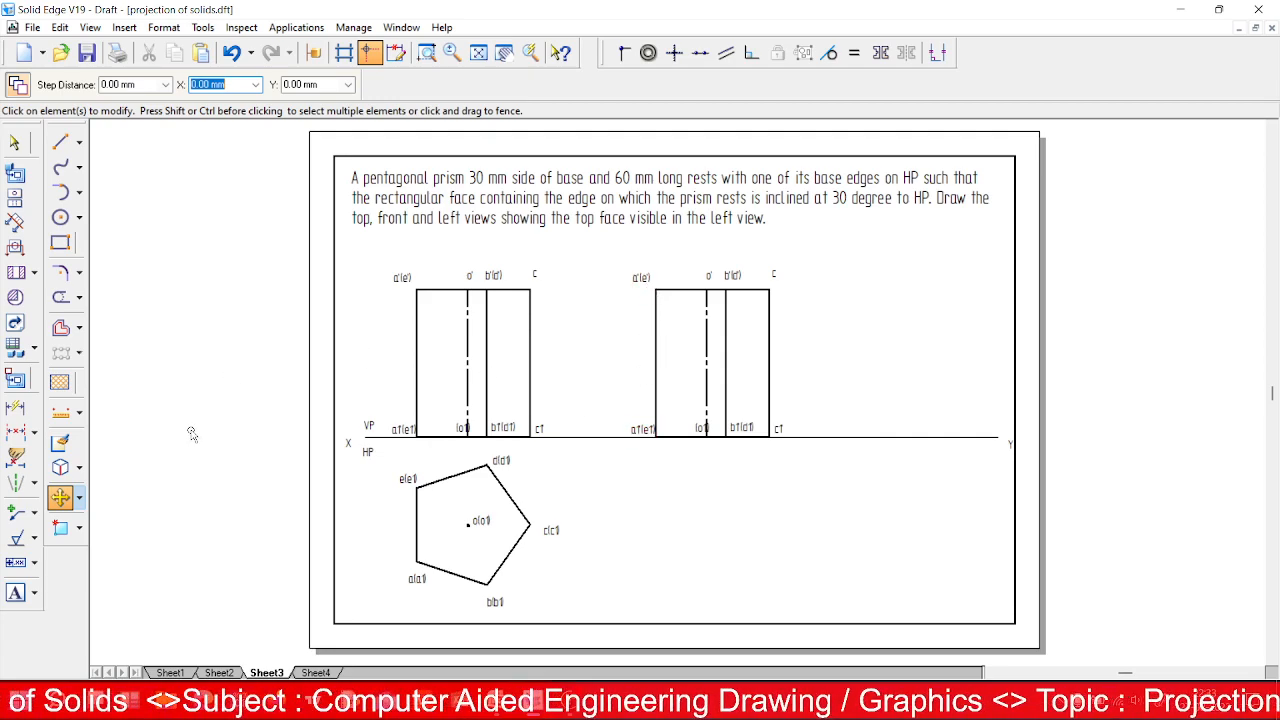
Try to rotate the copied front view and its labels by 60° about its lower-left corner on XY.
left_click(84, 499)
left_click(122, 515)
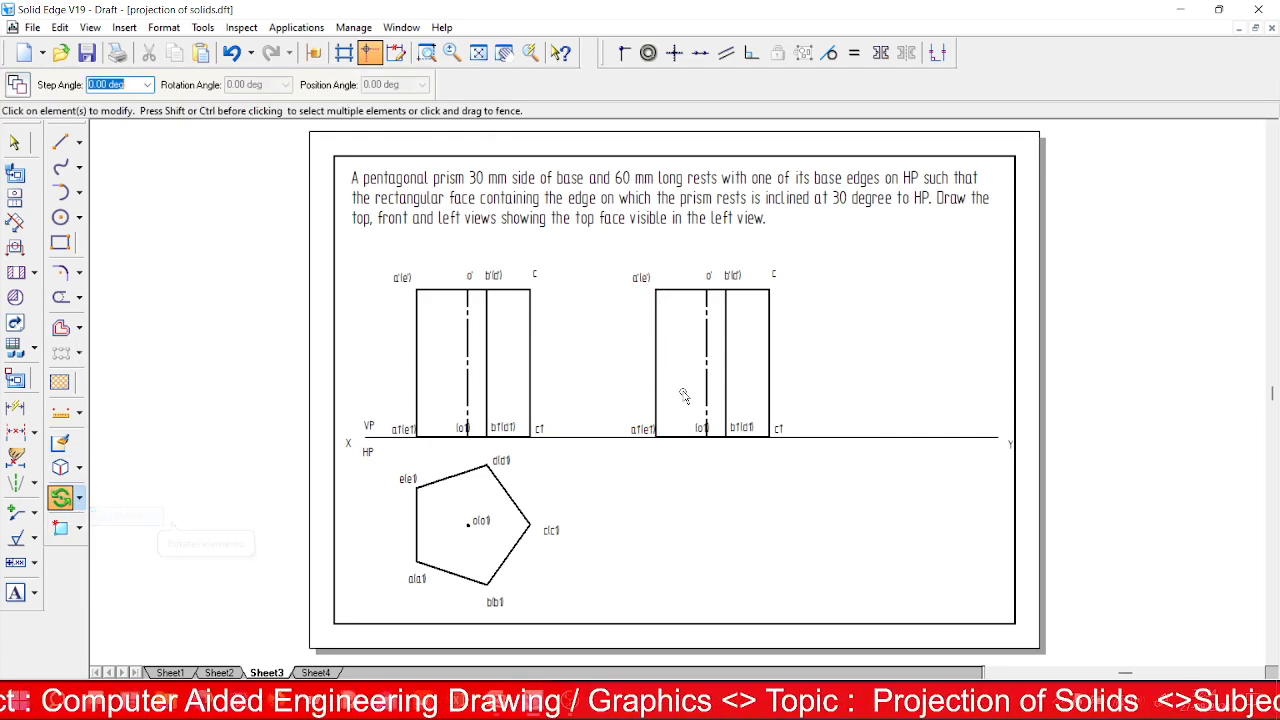
left_click_drag(594, 251, 918, 512)
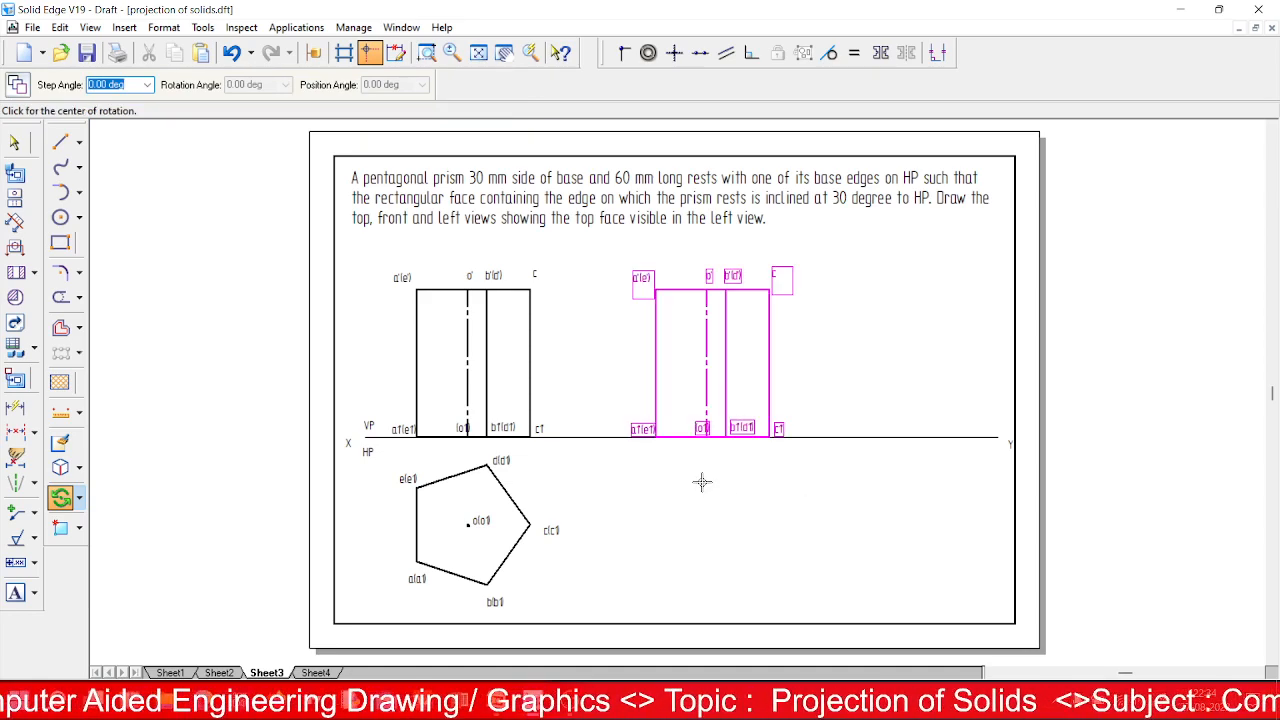
left_click(655, 437)
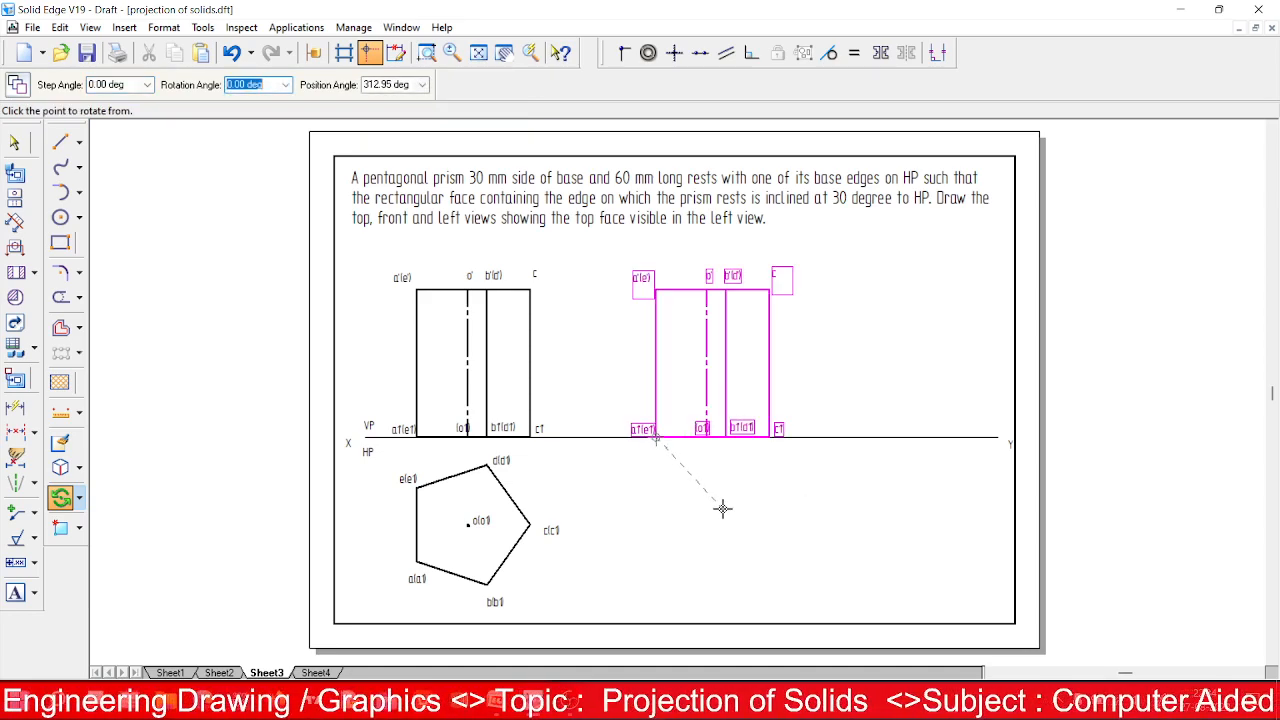
type("60")
key("Tab")
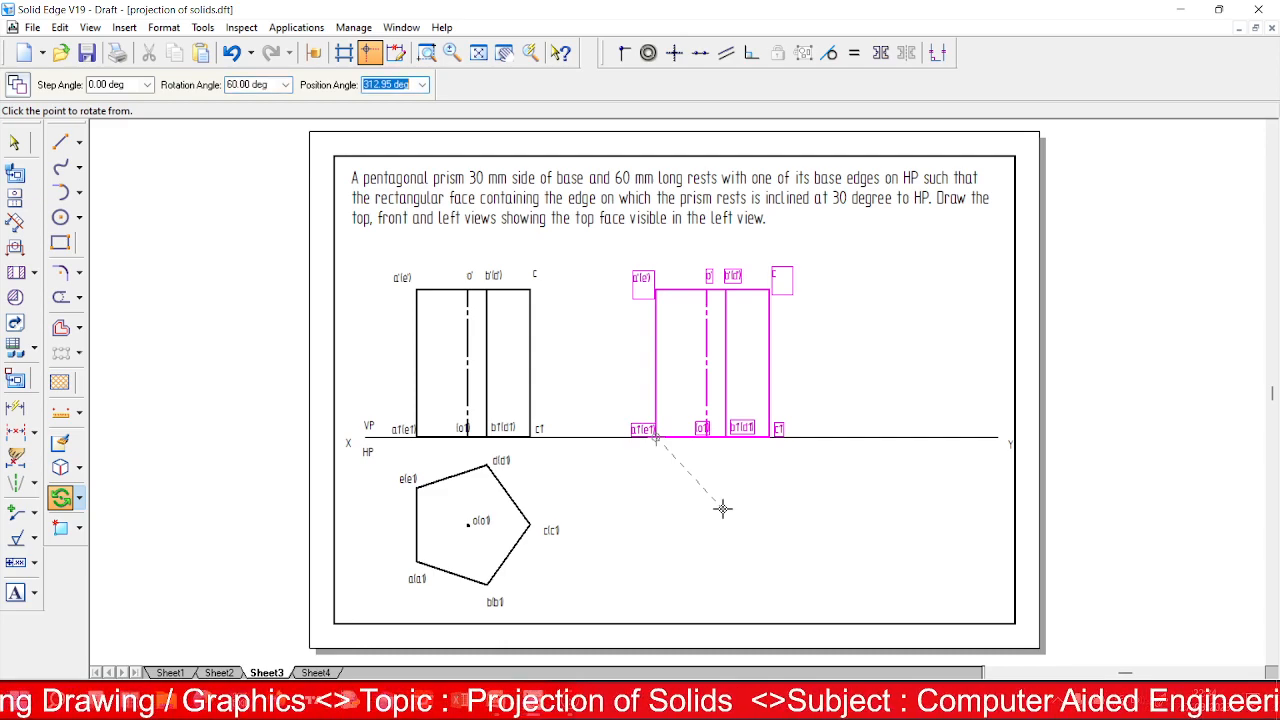
left_click(723, 509)
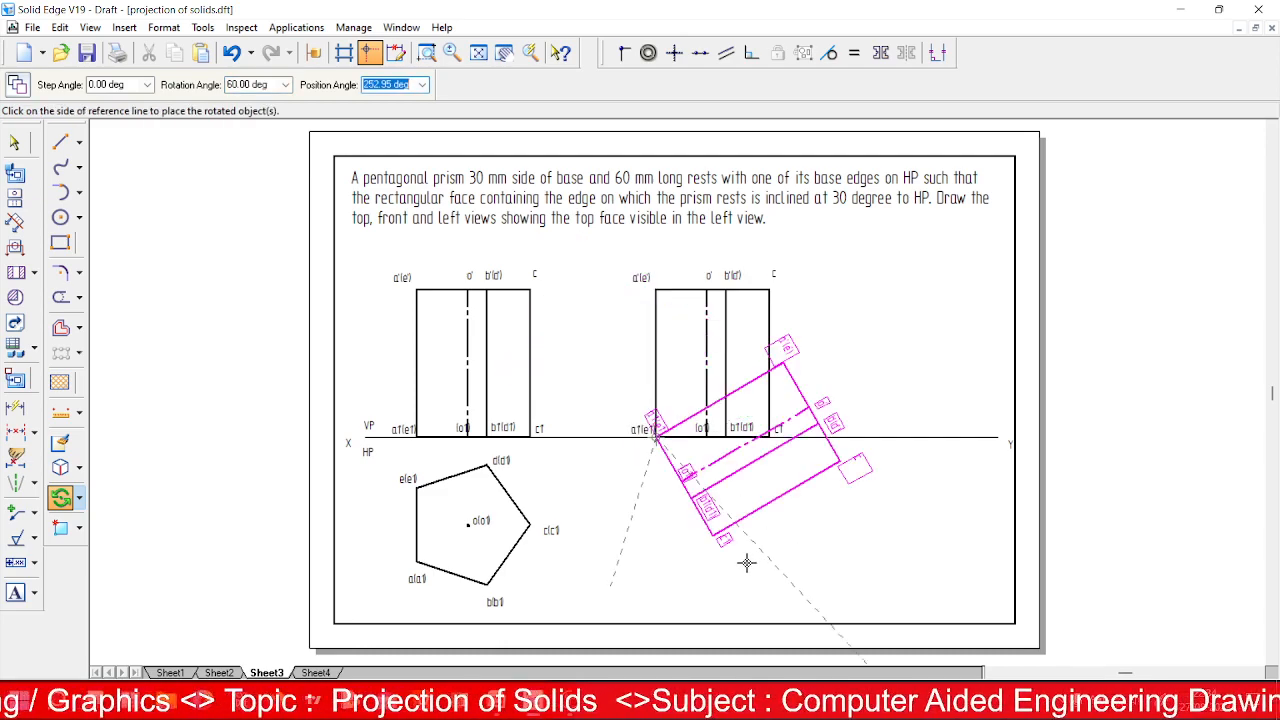
left_click(890, 521)
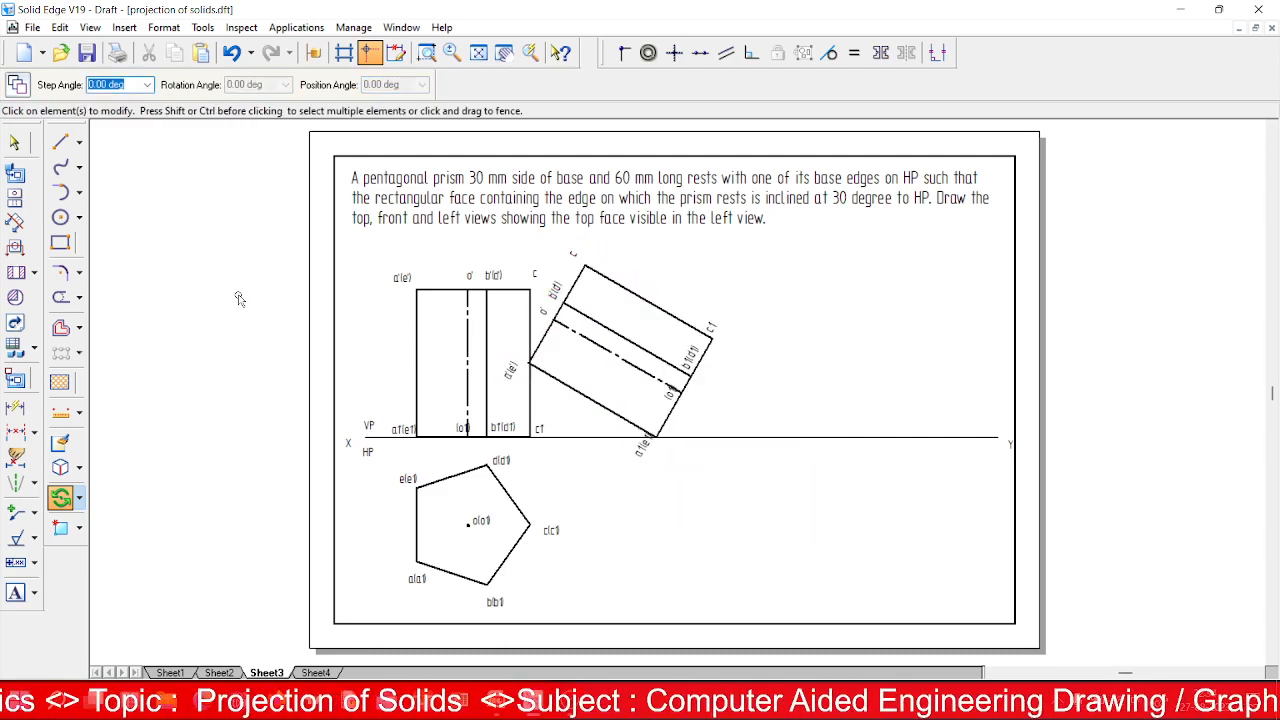
Try to shift the tilted front view to the right along XY, and undo the result.
left_click(25, 144)
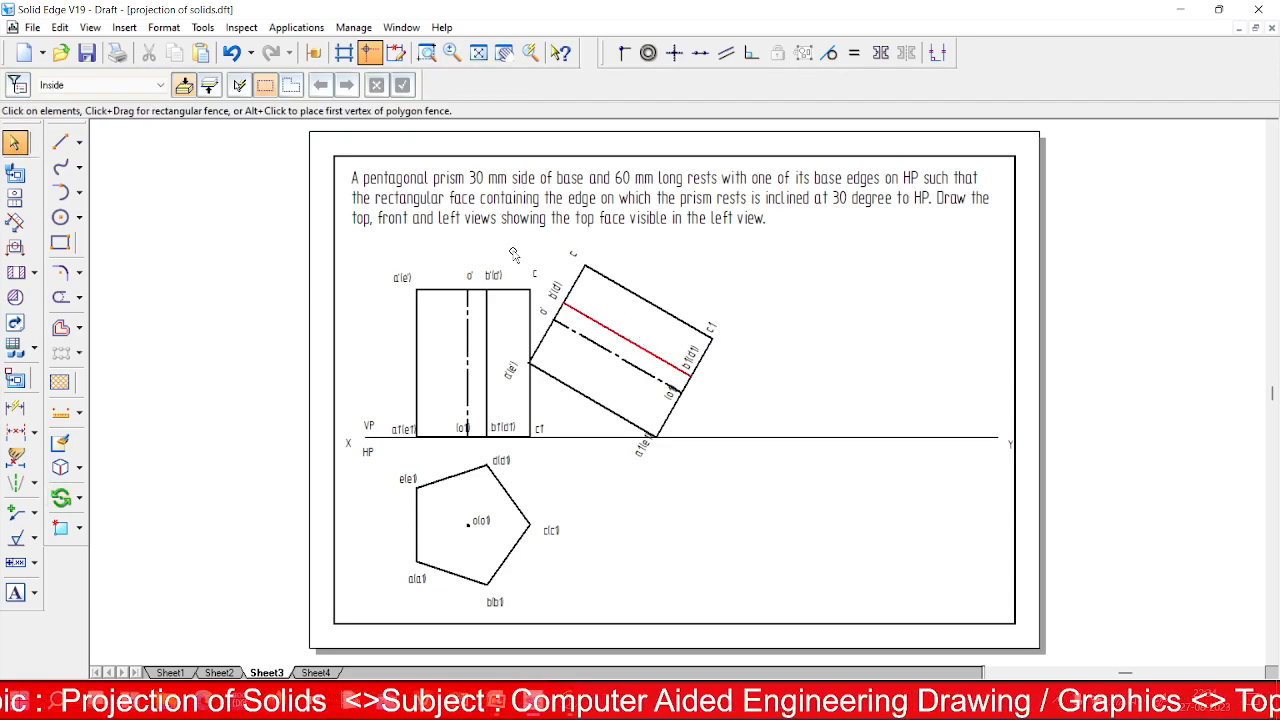
left_click_drag(755, 418, 774, 406)
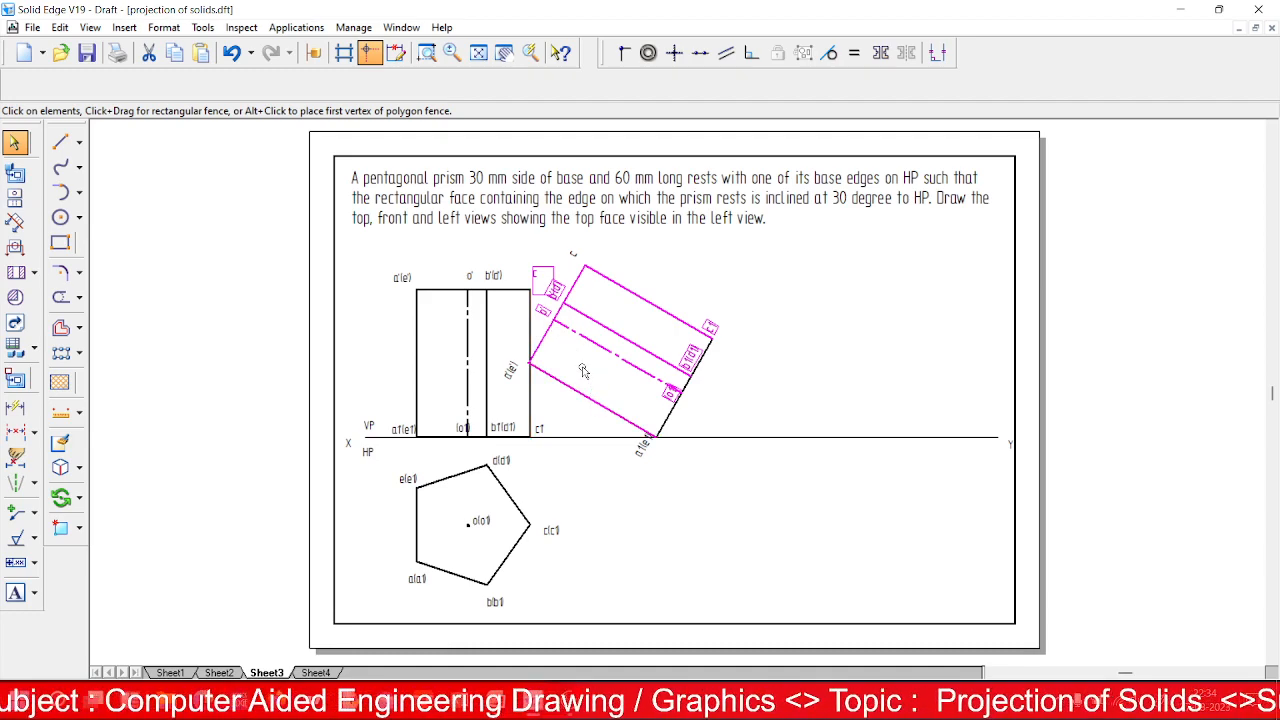
left_click_drag(714, 491, 758, 513, "ctrl")
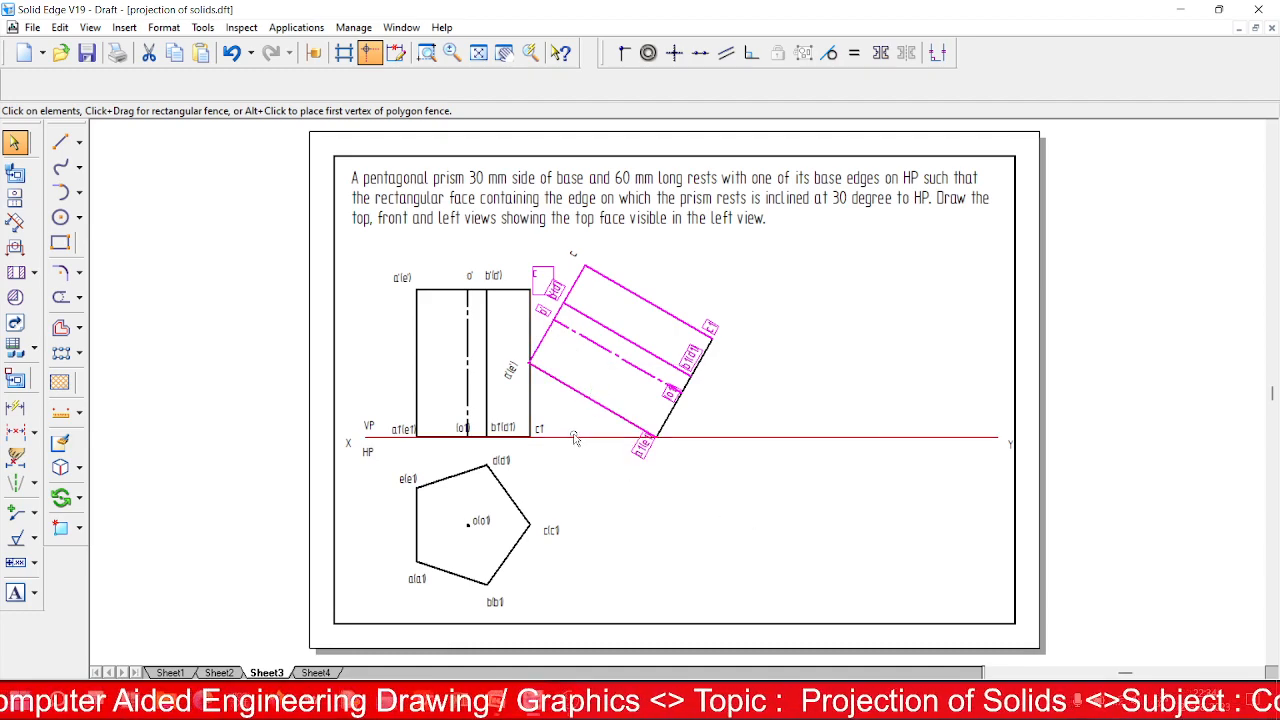
left_click(79, 497)
left_click(118, 498)
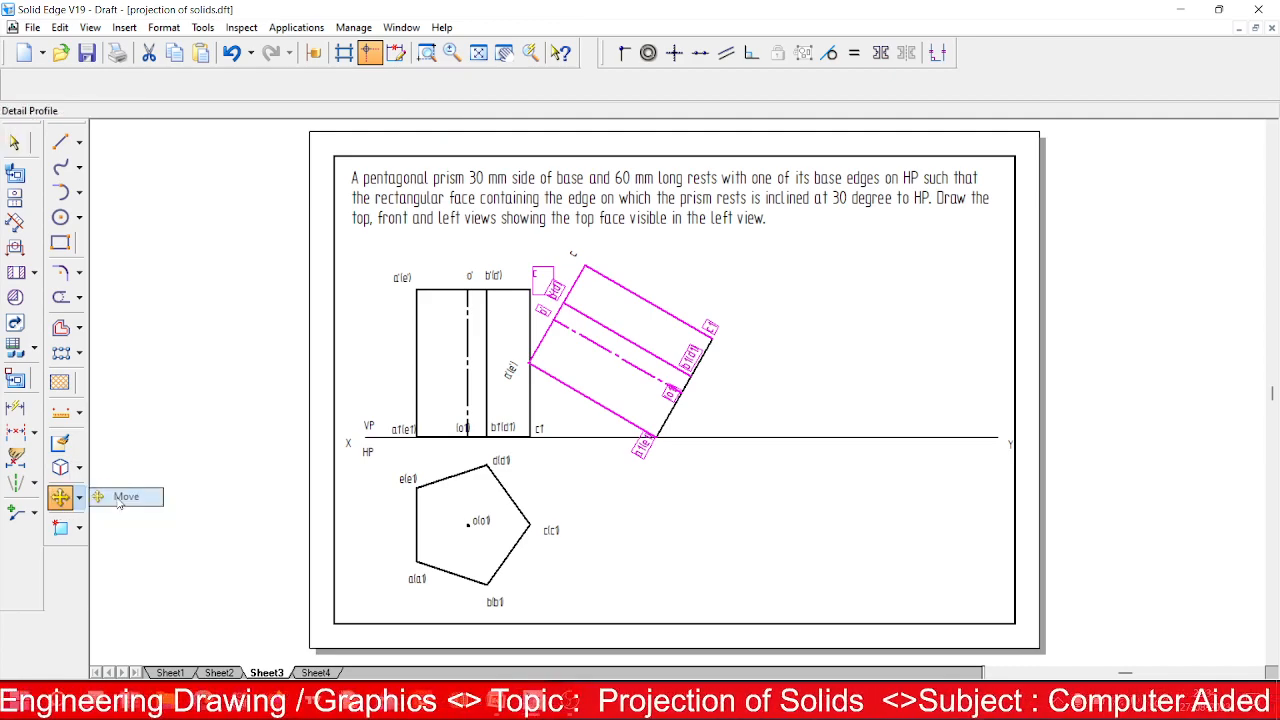
left_click(552, 437)
left_click(590, 436)
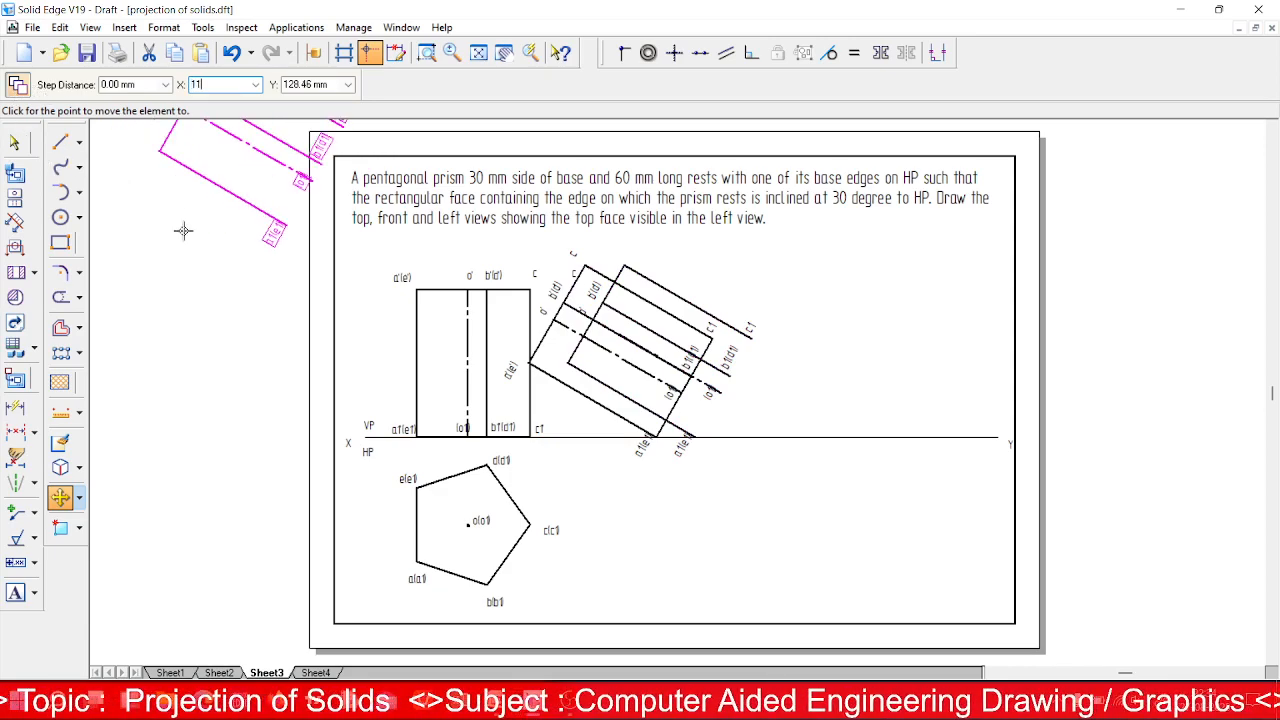
left_click(232, 53)
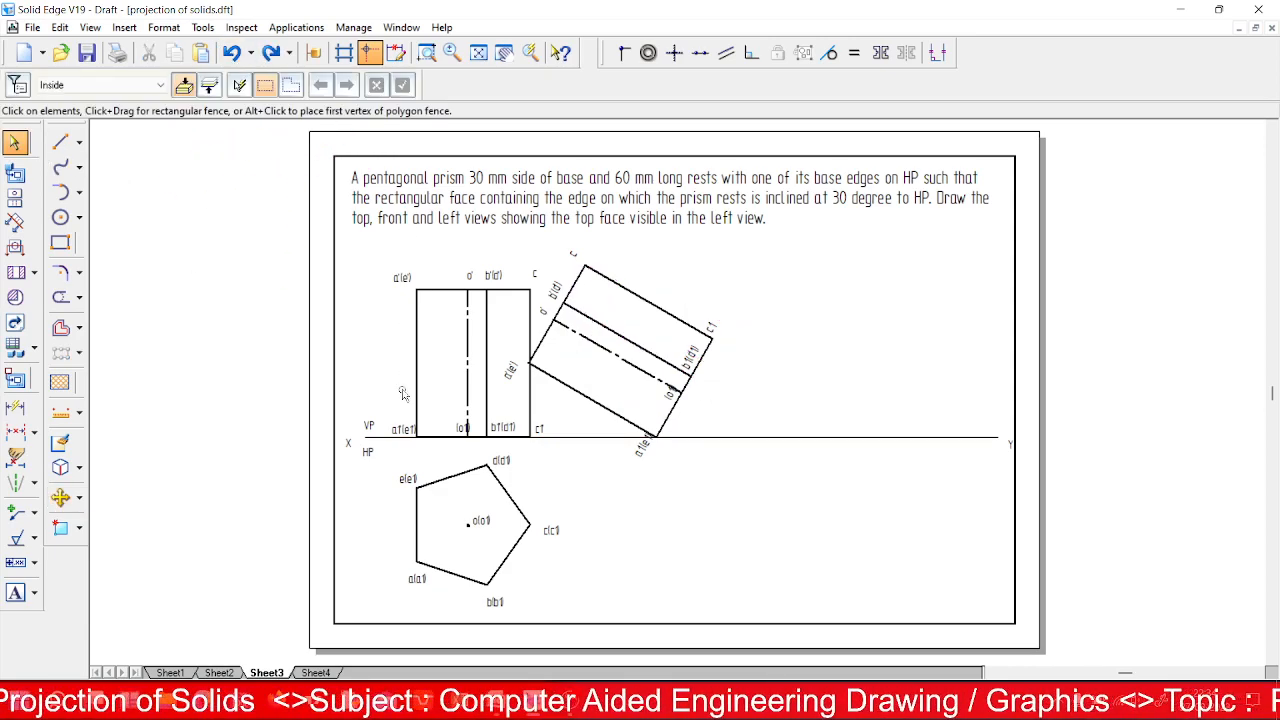
Abandon moving the tilted view's c label and undo the 60° rotation of the copied front view.
left_click(61, 497)
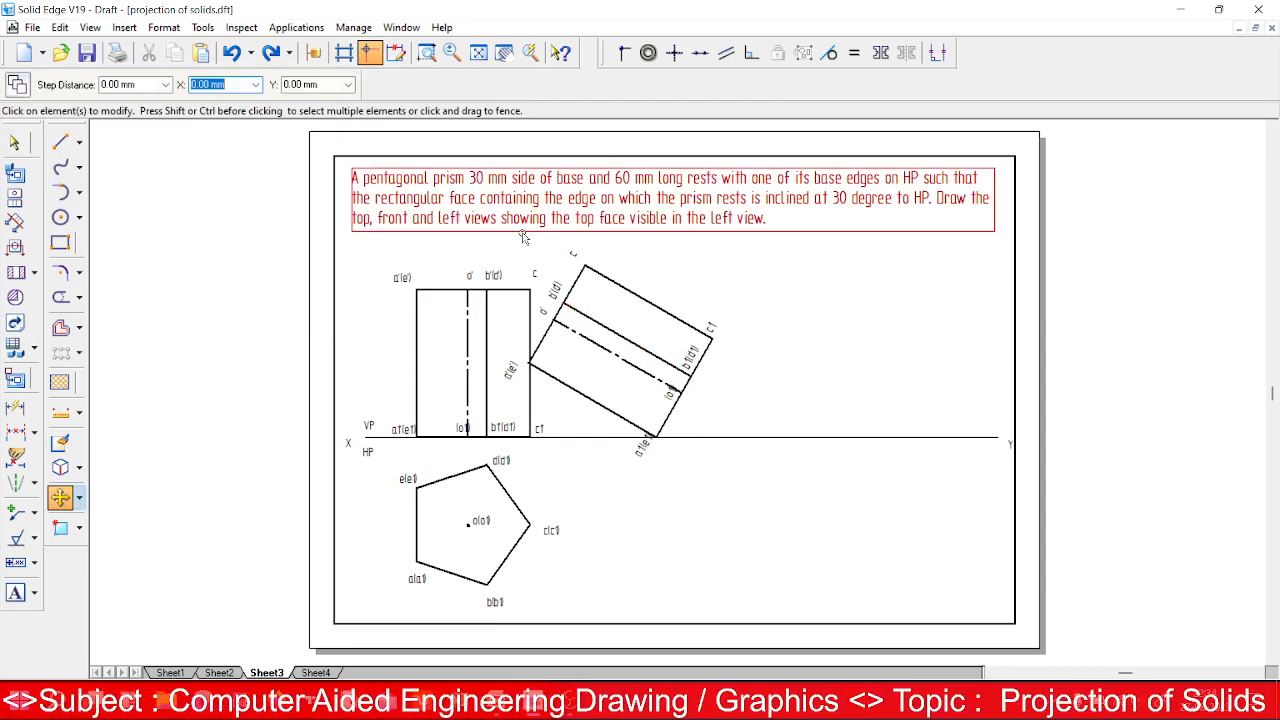
left_click(574, 253)
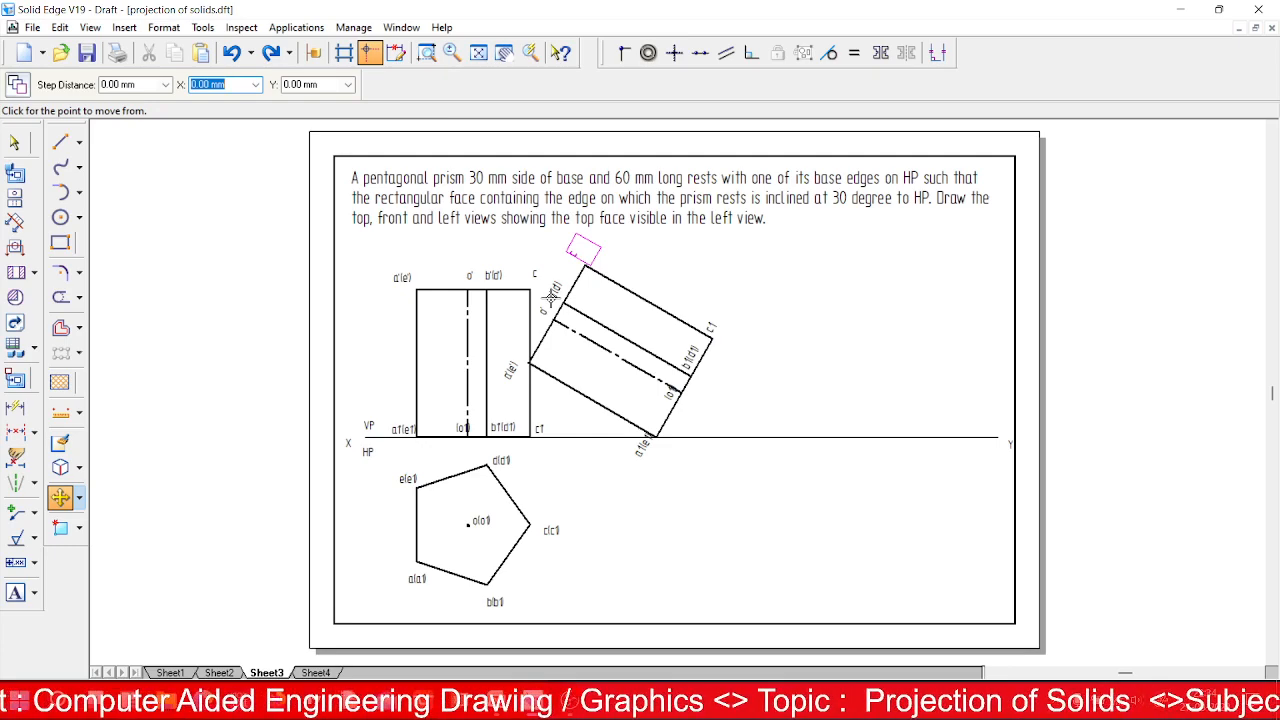
type("1111")
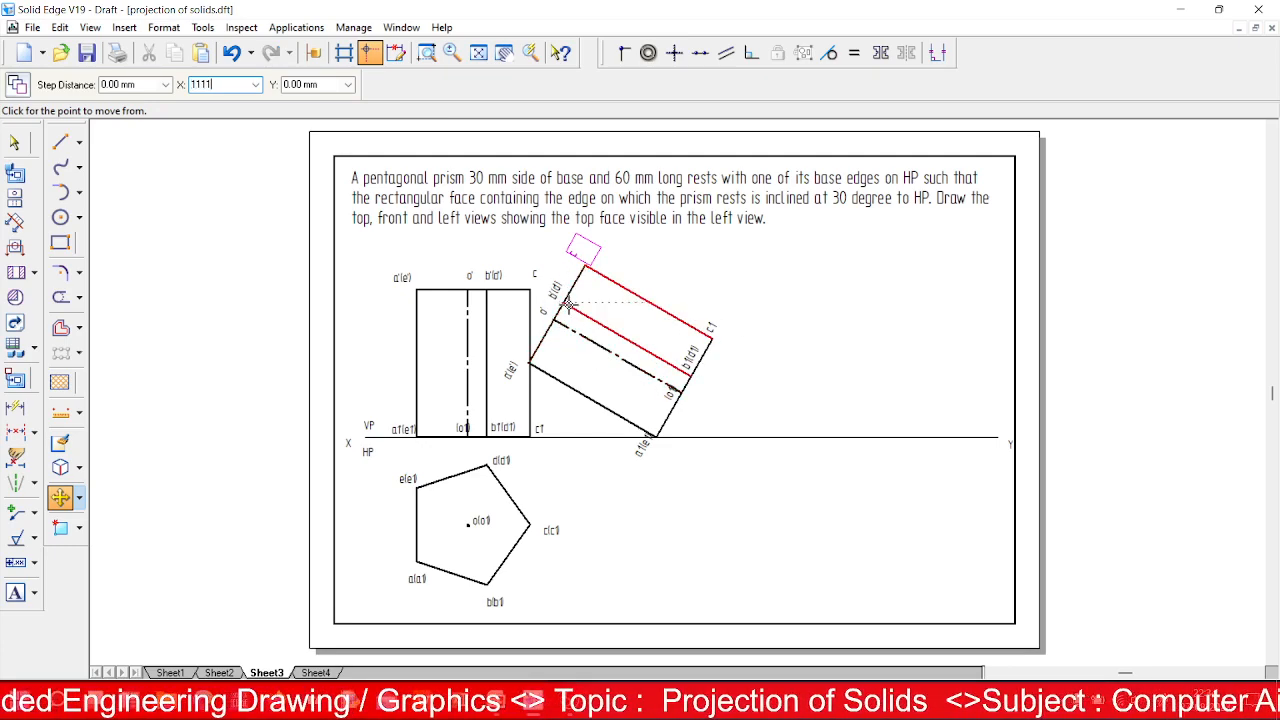
key("Escape")
key("ctrl+z")
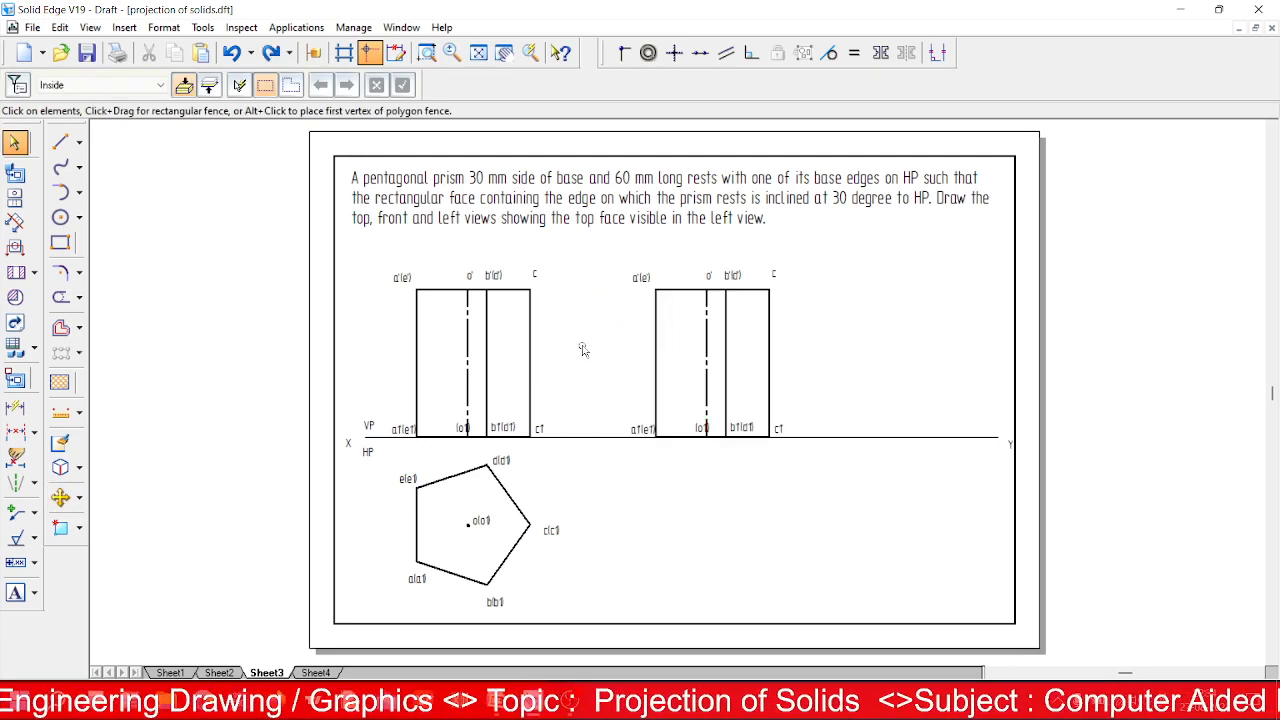
Move the upright copy of the front view with its labels about 11.5 mm further right along XY.
left_click(61, 497)
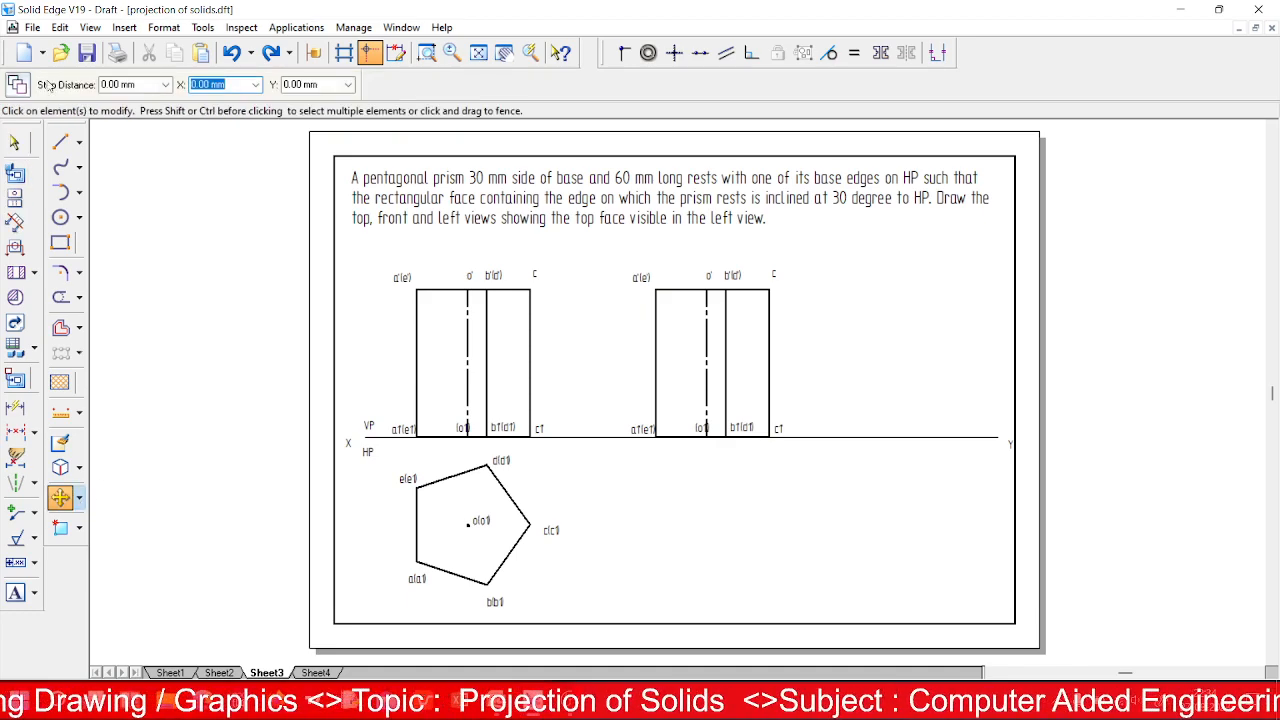
left_click_drag(887, 462, 892, 474)
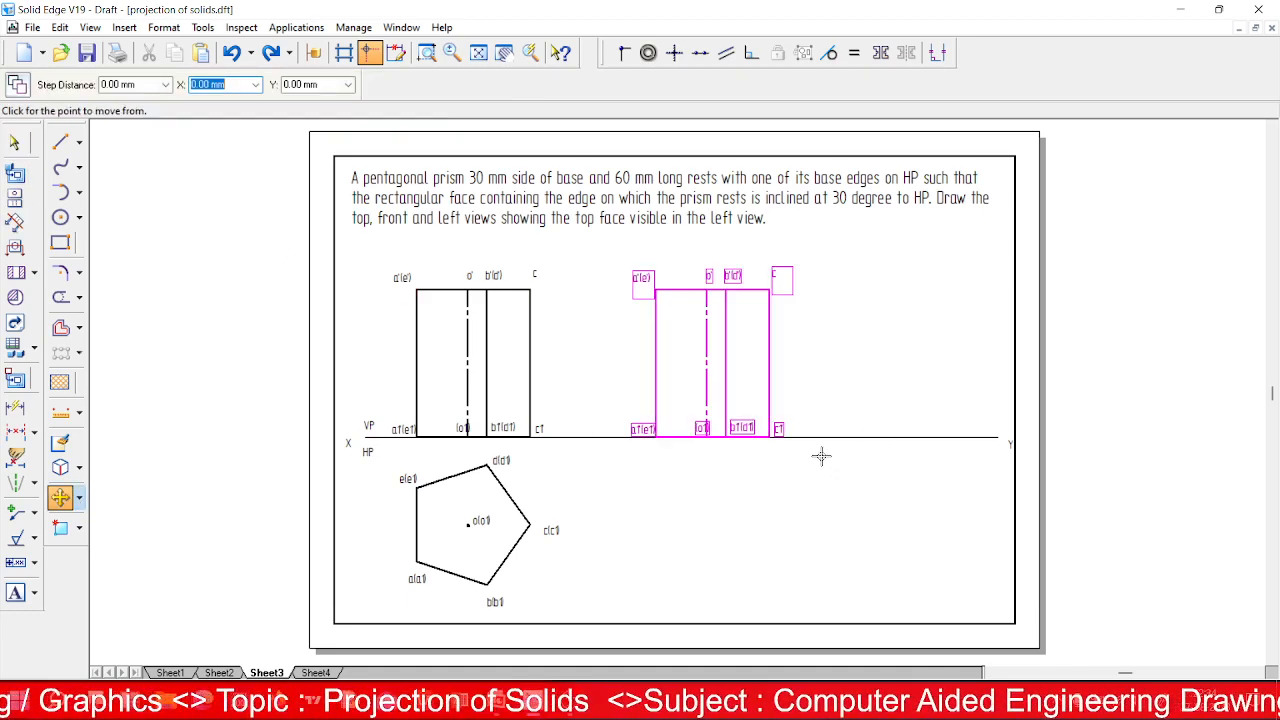
left_click(580, 437)
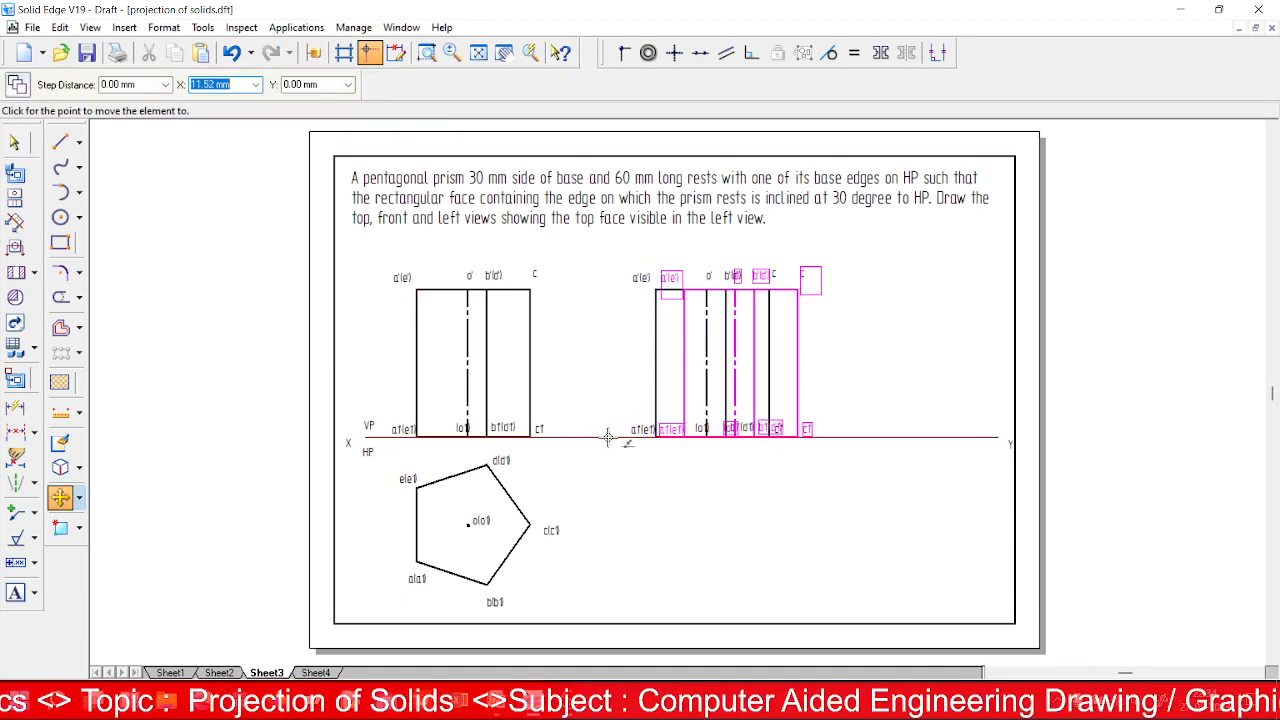
left_click(608, 437)
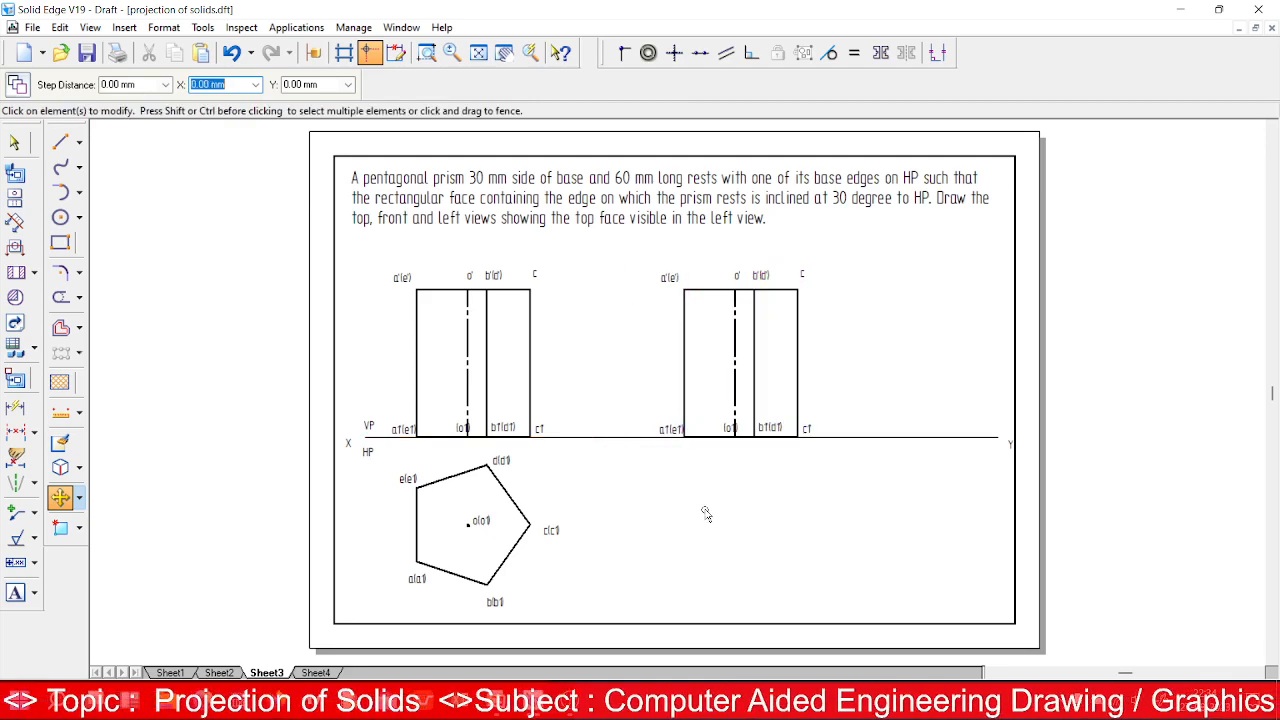
Rotate the copied front view with its labels by 60° about its a1'(e1') corner on XY, tilting it to the left.
left_click(79, 497)
left_click(110, 517)
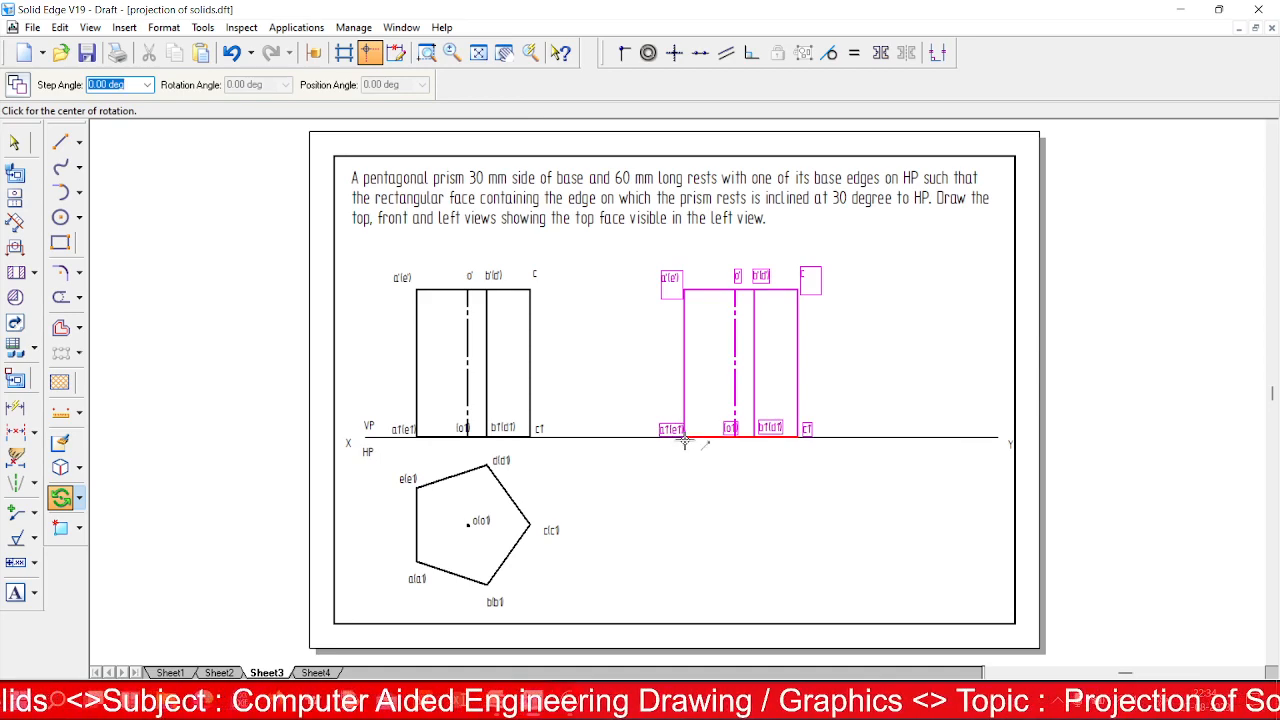
left_click(684, 437)
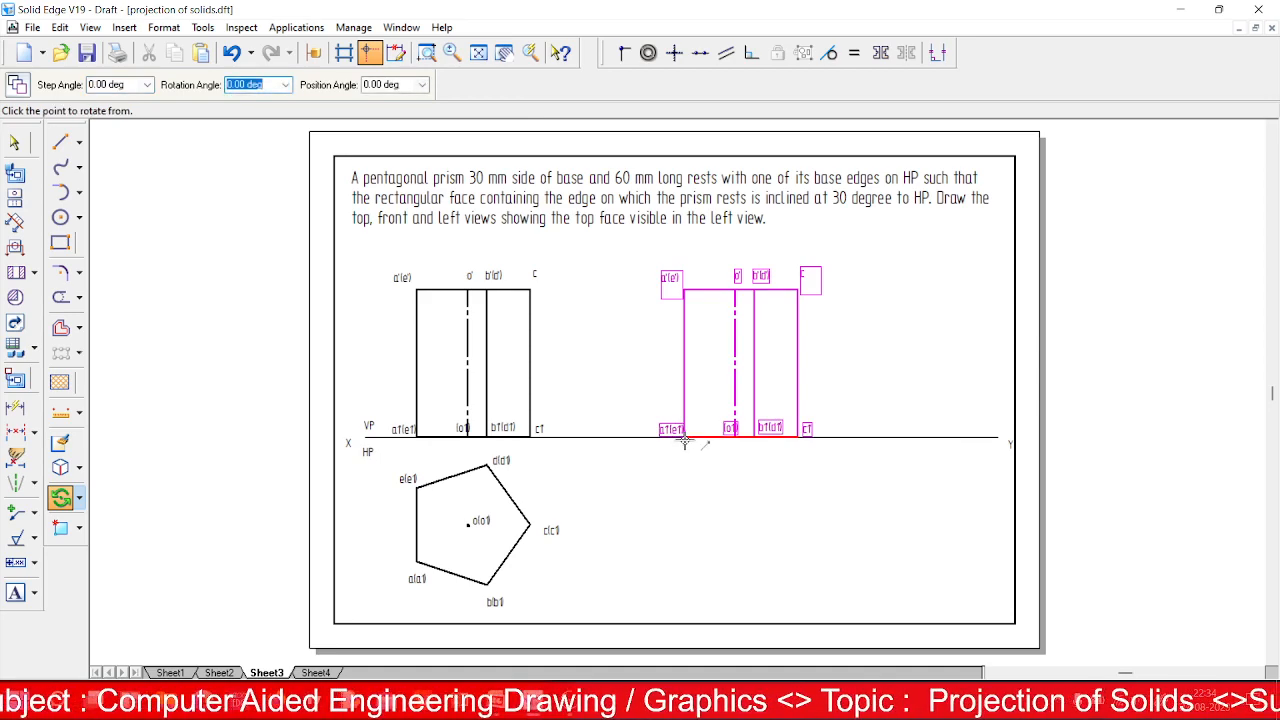
type("60")
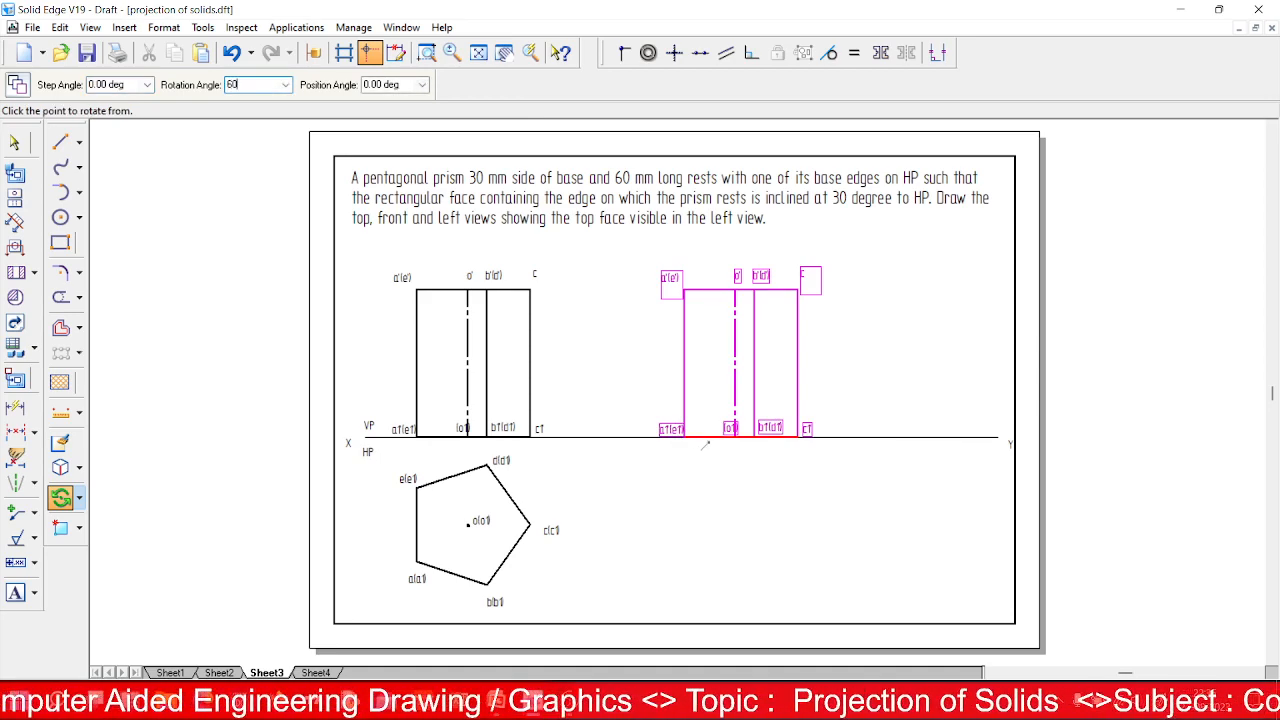
left_click(703, 444)
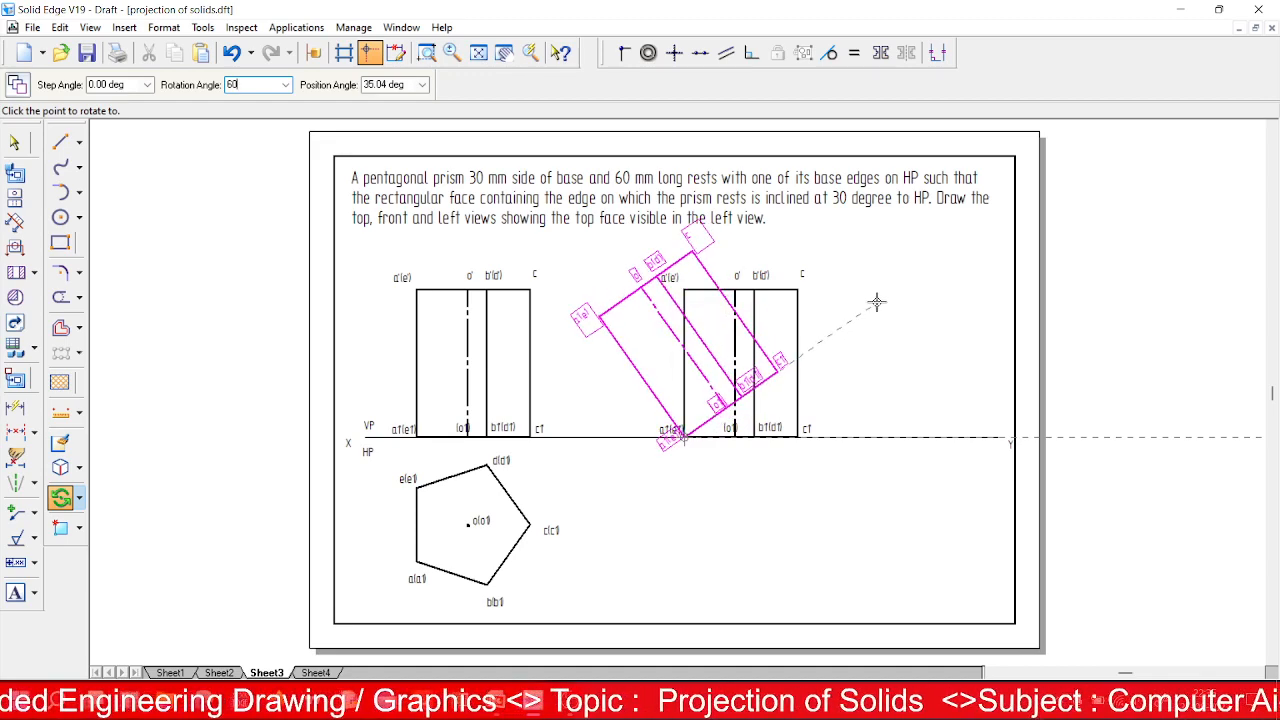
key("Tab")
left_click(876, 302)
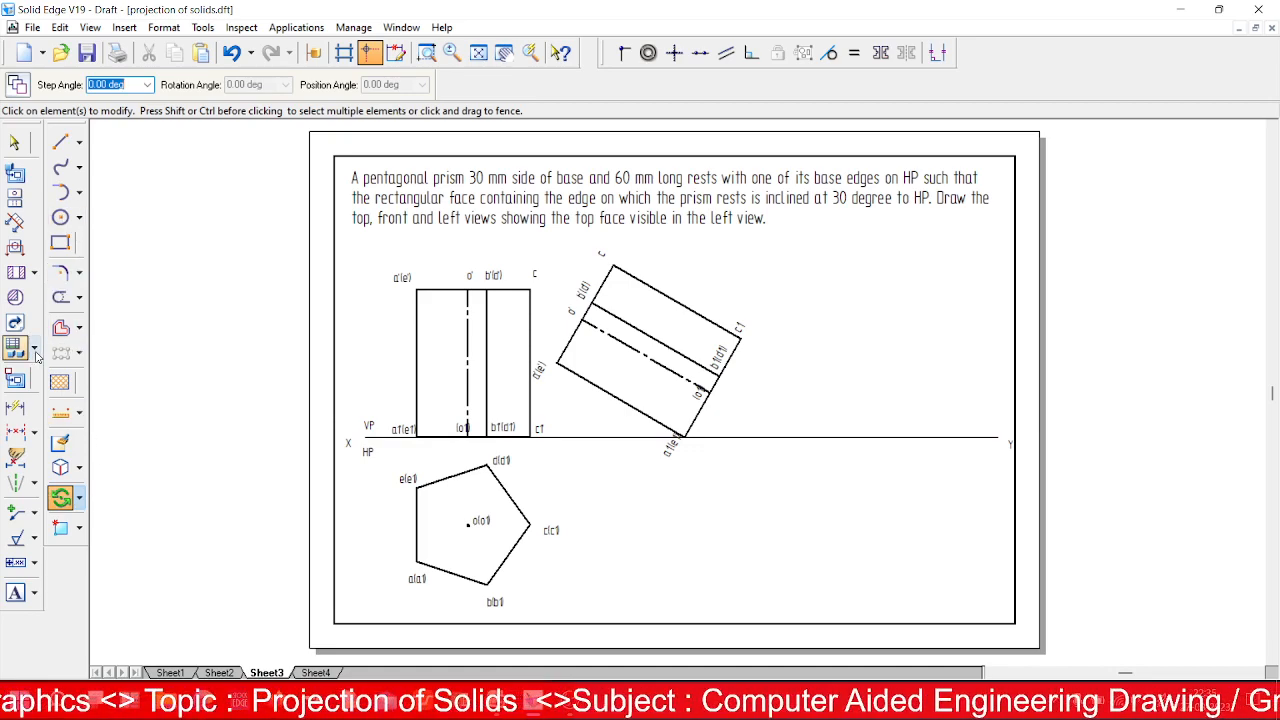
Dimension the angle between the tilted view's lowest long edge a'(e')–a1'(e1') and the XY line.
left_click(34, 433)
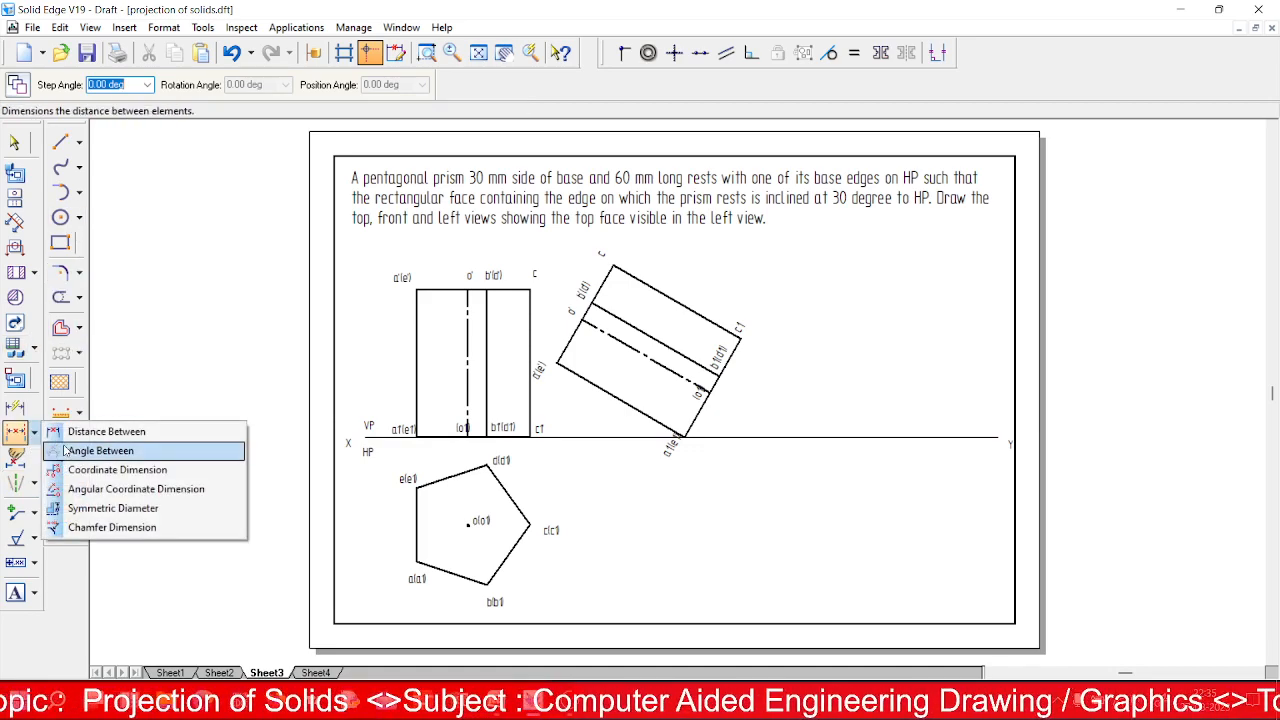
left_click(565, 368)
left_click(558, 437)
left_click(568, 405)
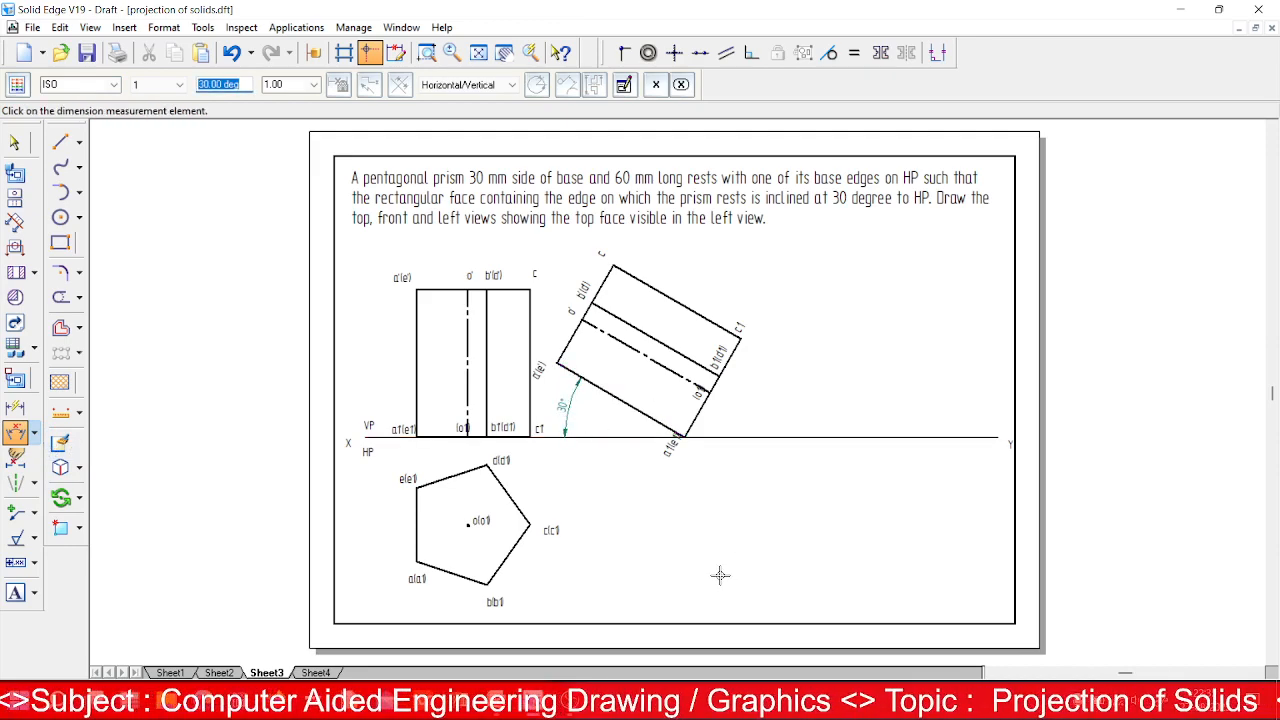
Draw a thin magenta vertical projector from the tilted view's c corner down to well below XY.
left_click(60, 142)
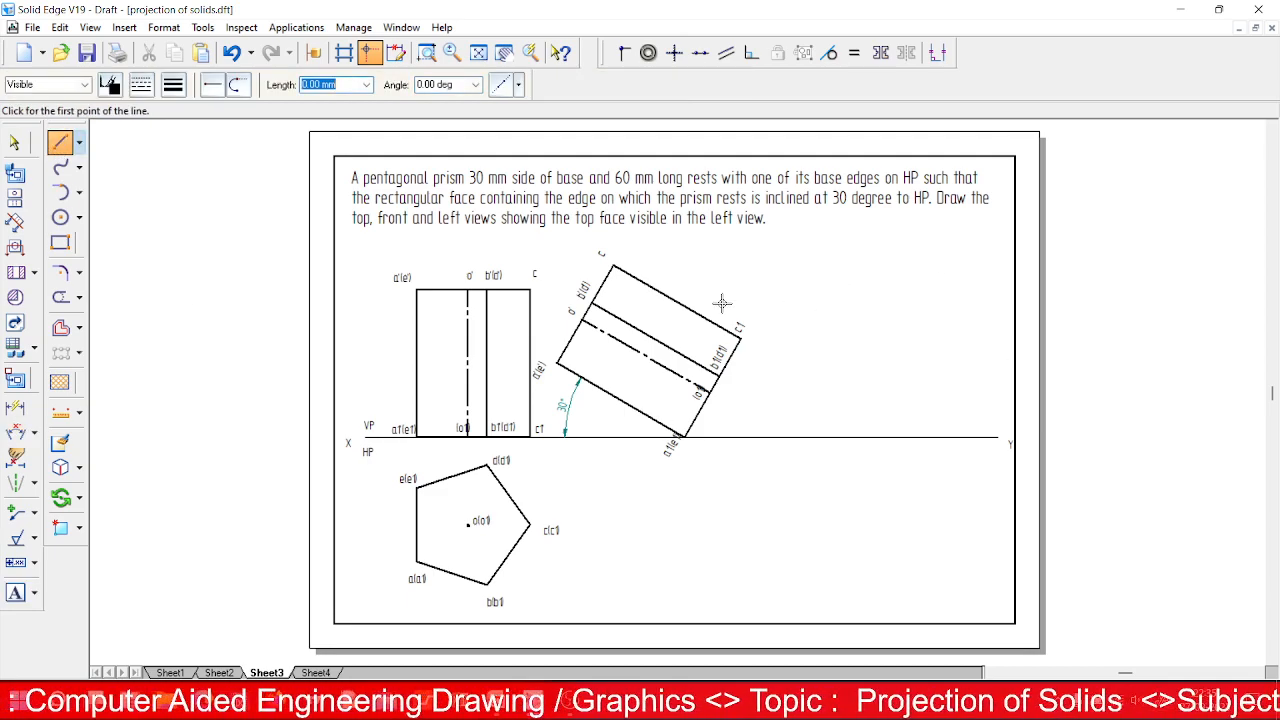
left_click(612, 262)
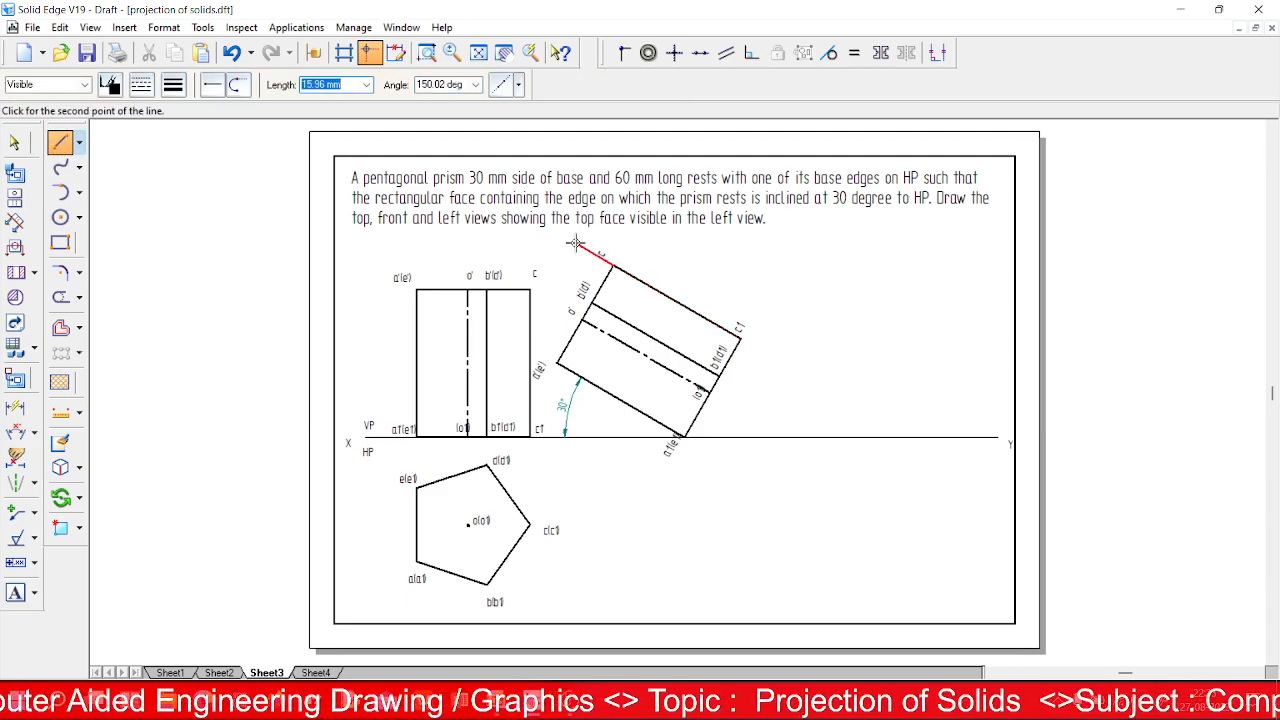
left_click(174, 84)
left_click(193, 119)
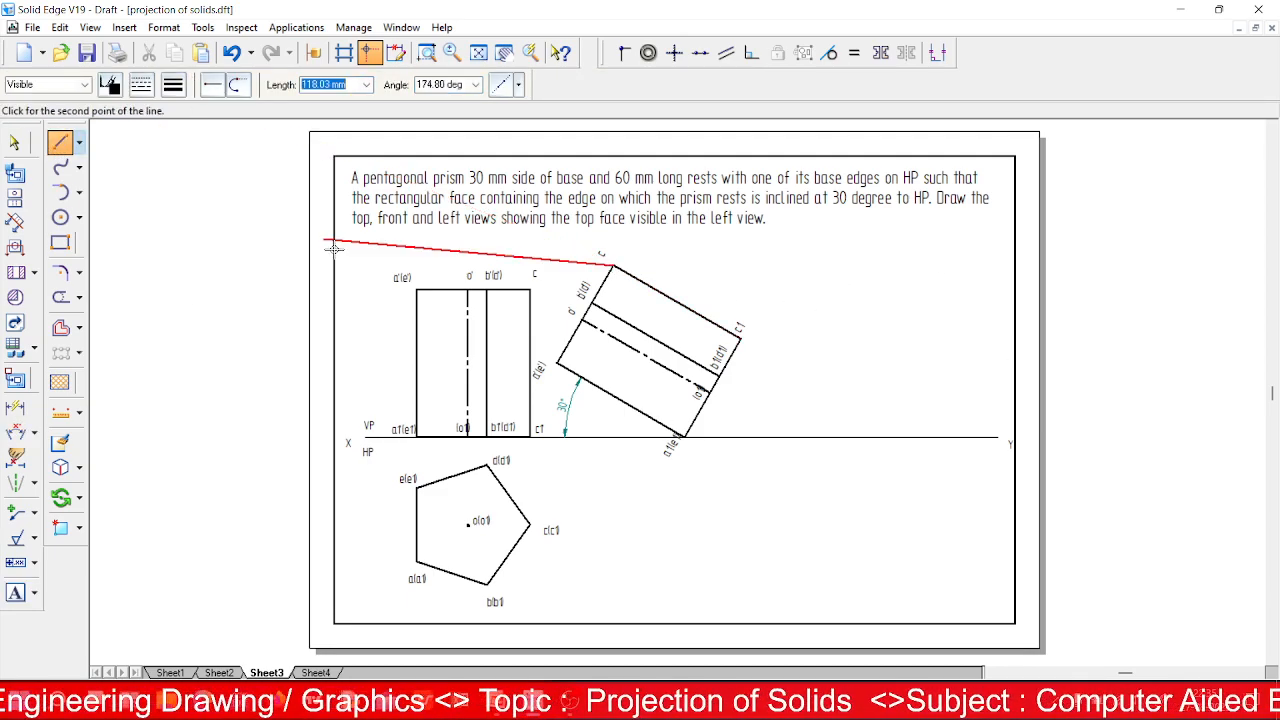
left_click(109, 84)
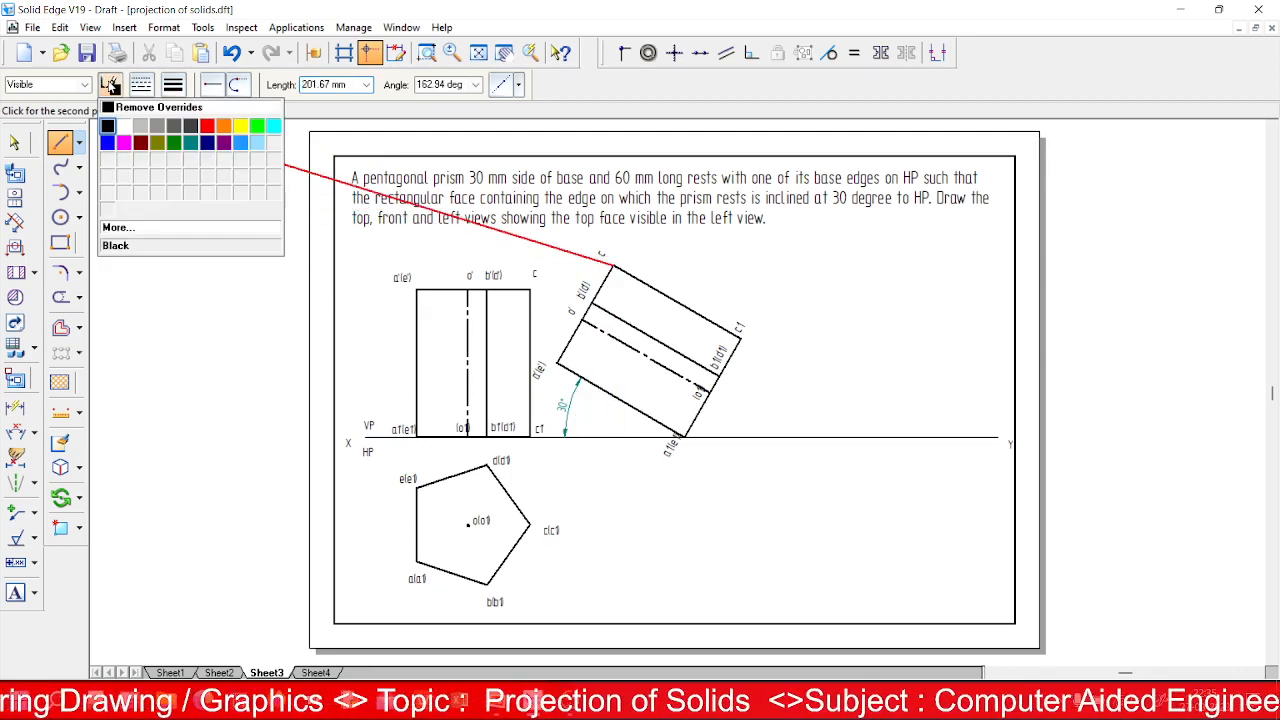
left_click(127, 143)
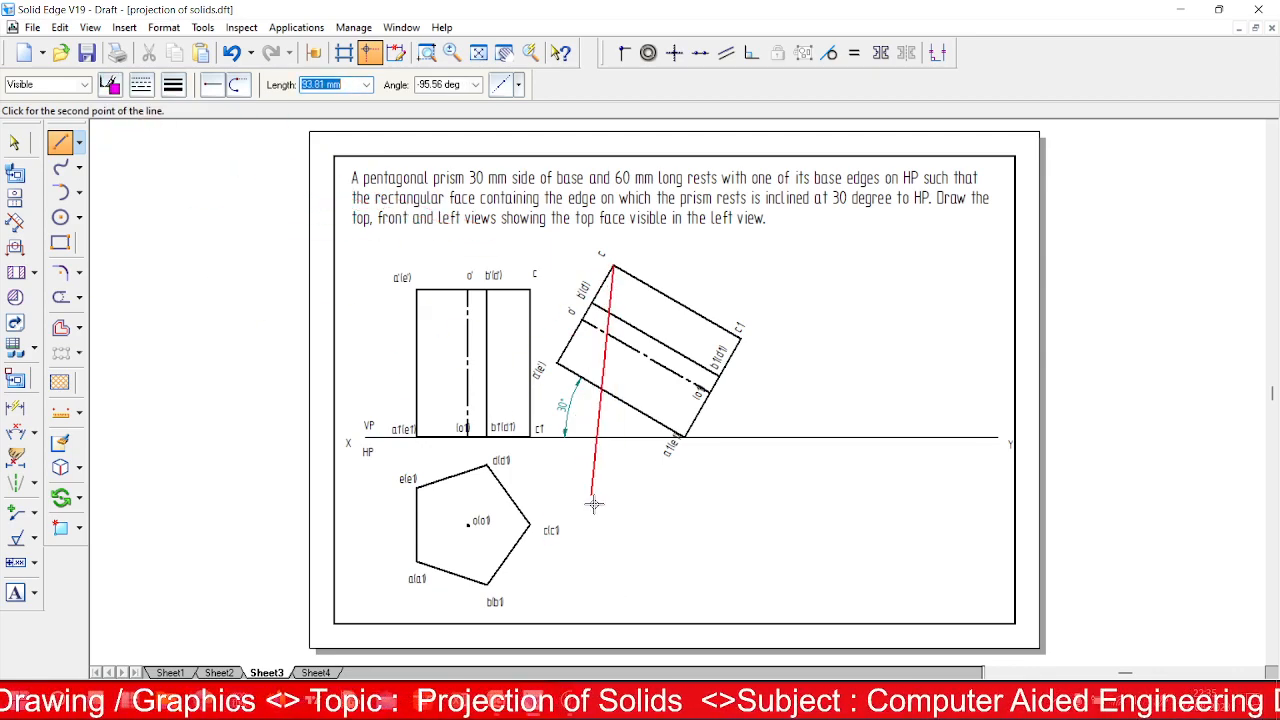
left_click(613, 605)
Draw magenta vertical projectors from the tilted view's b'(d') and a'(e') corners down below XY.
left_click(427, 53)
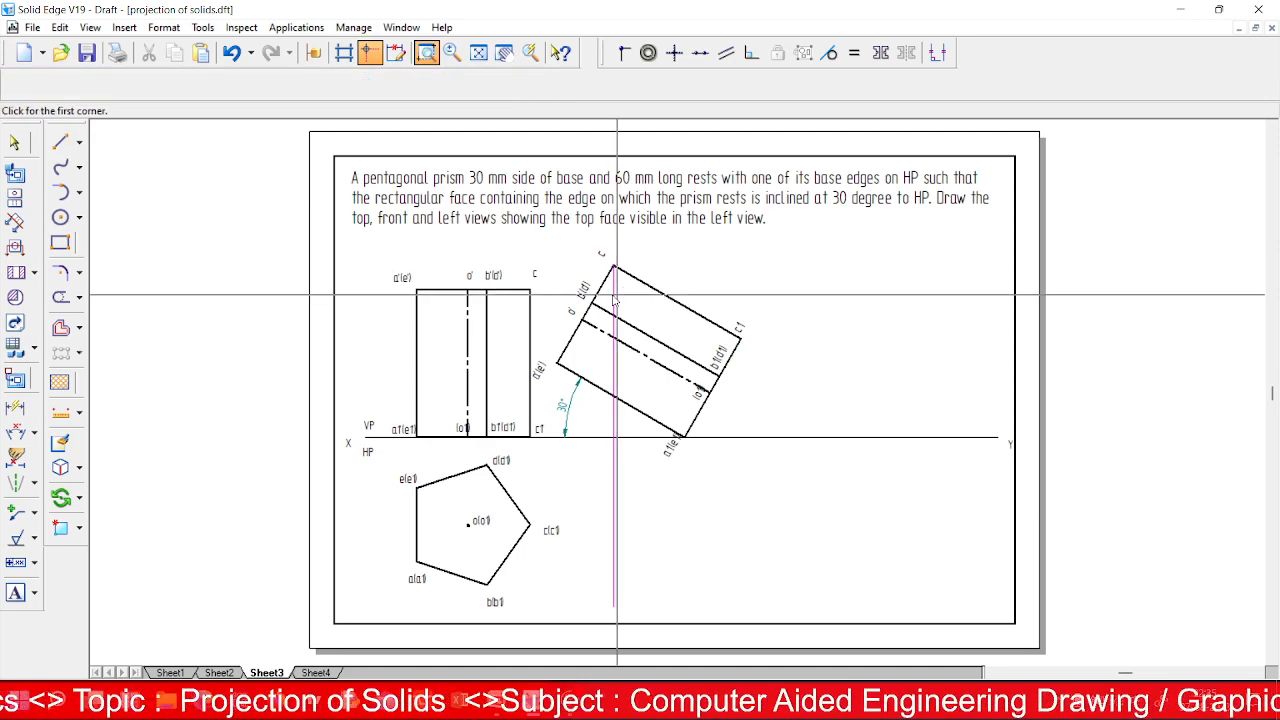
left_click(336, 232)
left_click(816, 625)
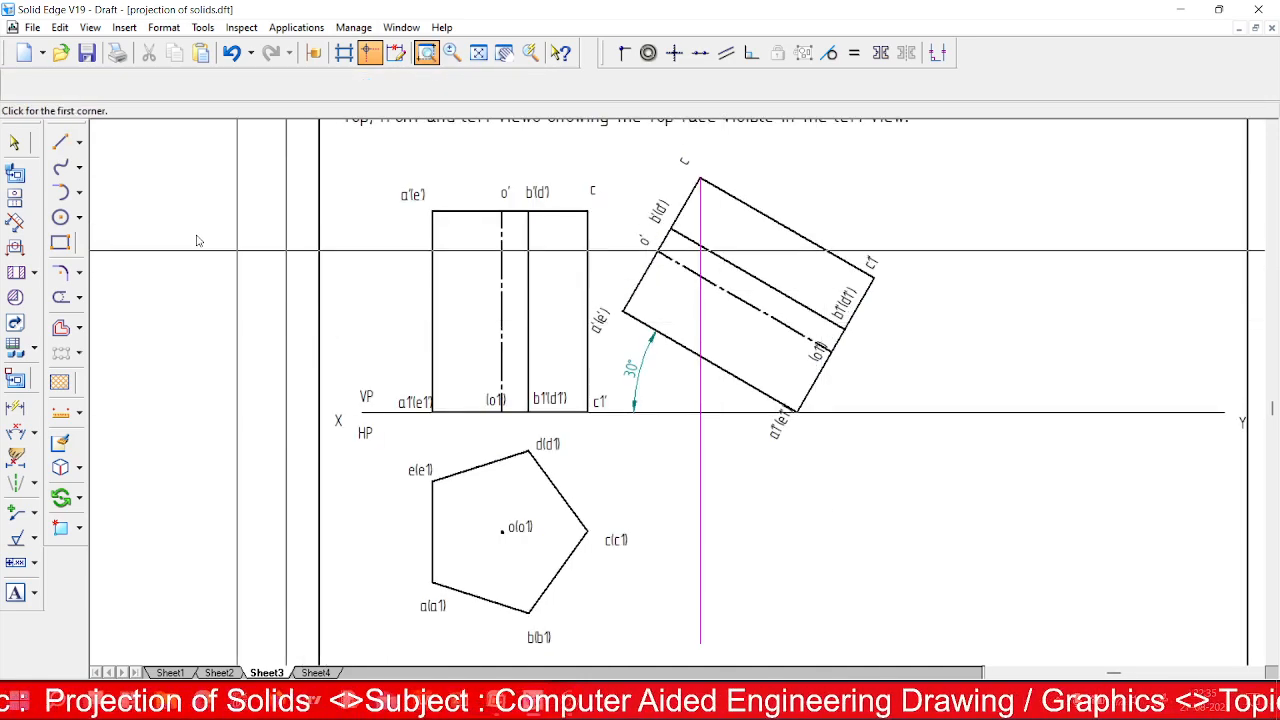
left_click(672, 233)
left_click(672, 608)
right_click(673, 608)
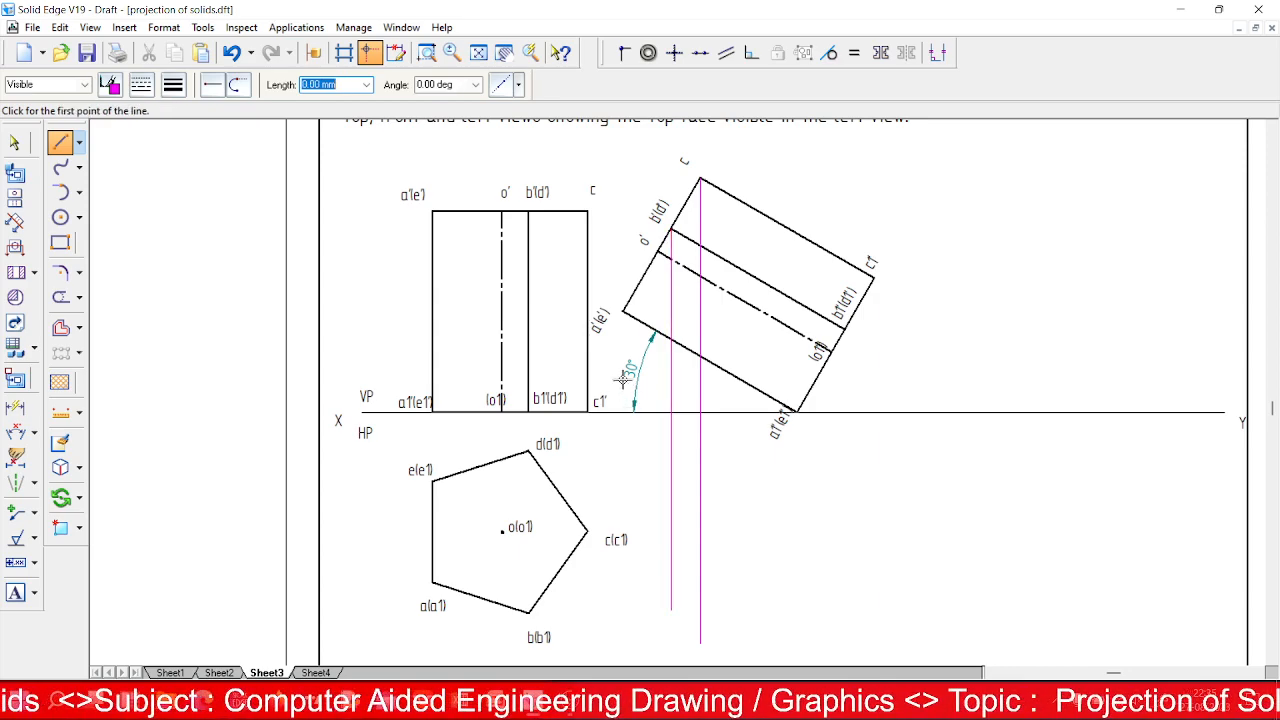
left_click(623, 311)
left_click(624, 620)
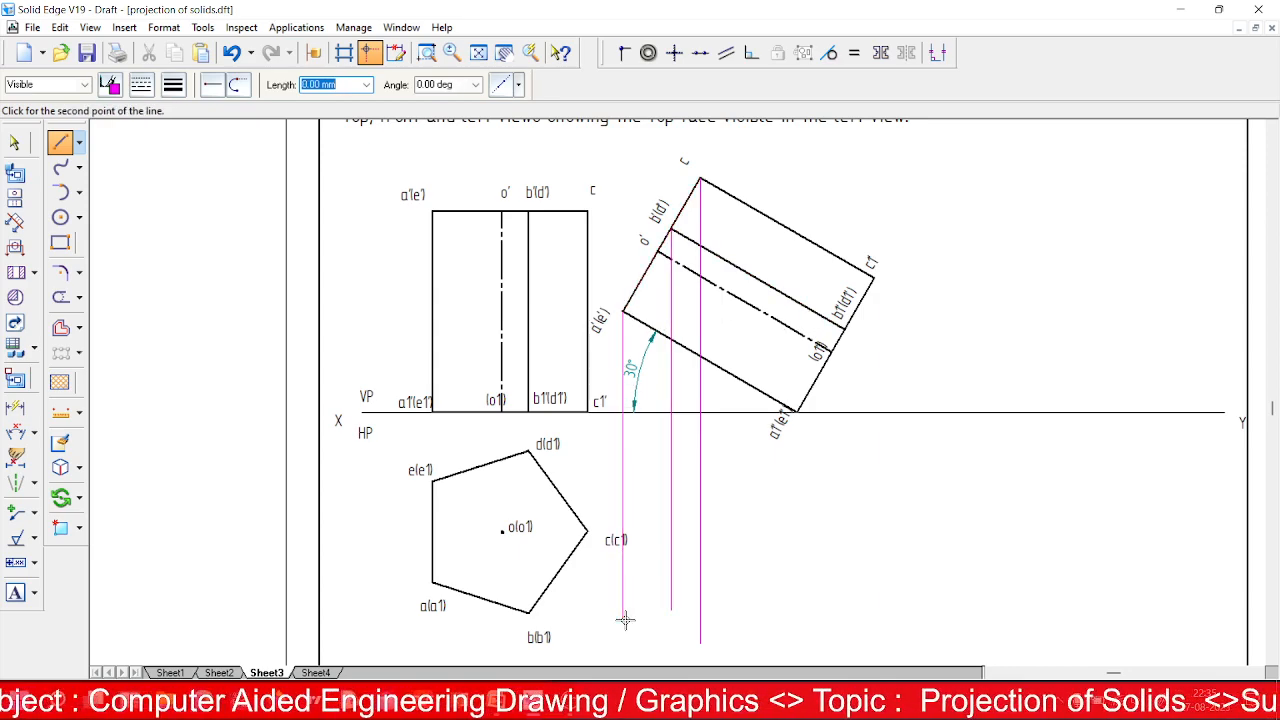
right_click(659, 603)
Move the pentagon's c(c1) label closer to its corner in the top view.
left_click(14, 142)
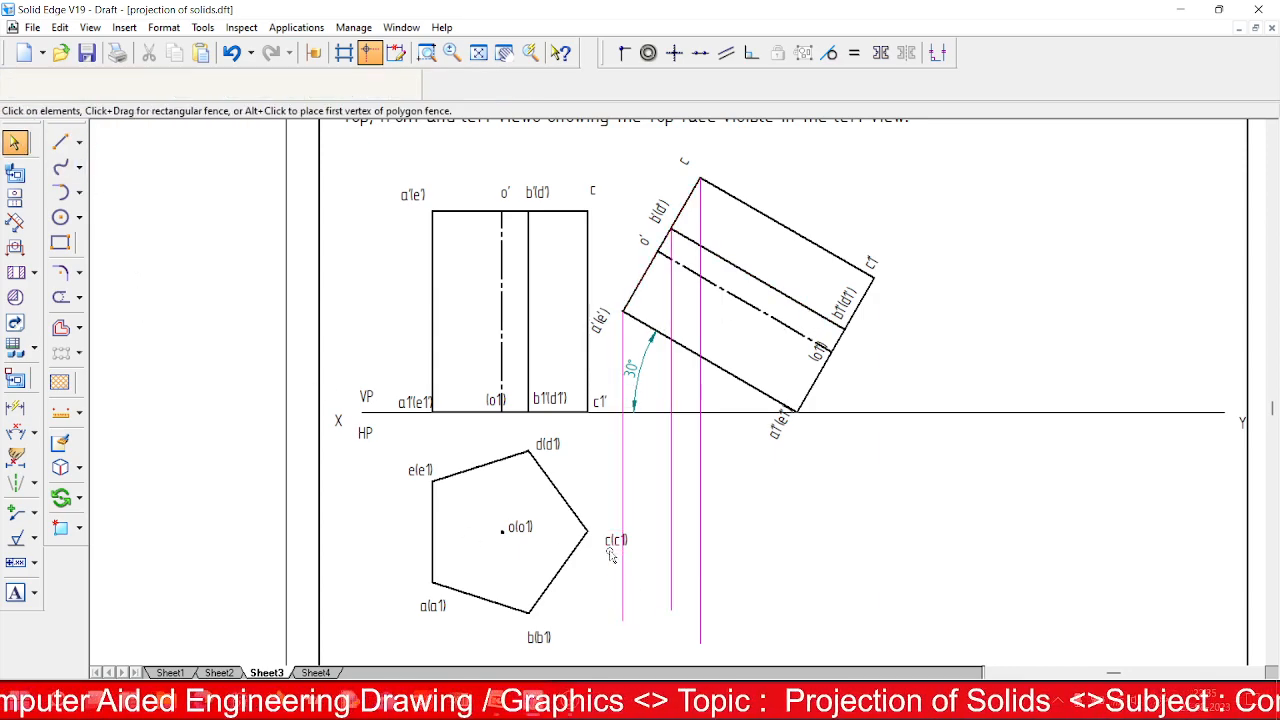
left_click_drag(612, 553, 597, 538)
left_click(293, 317)
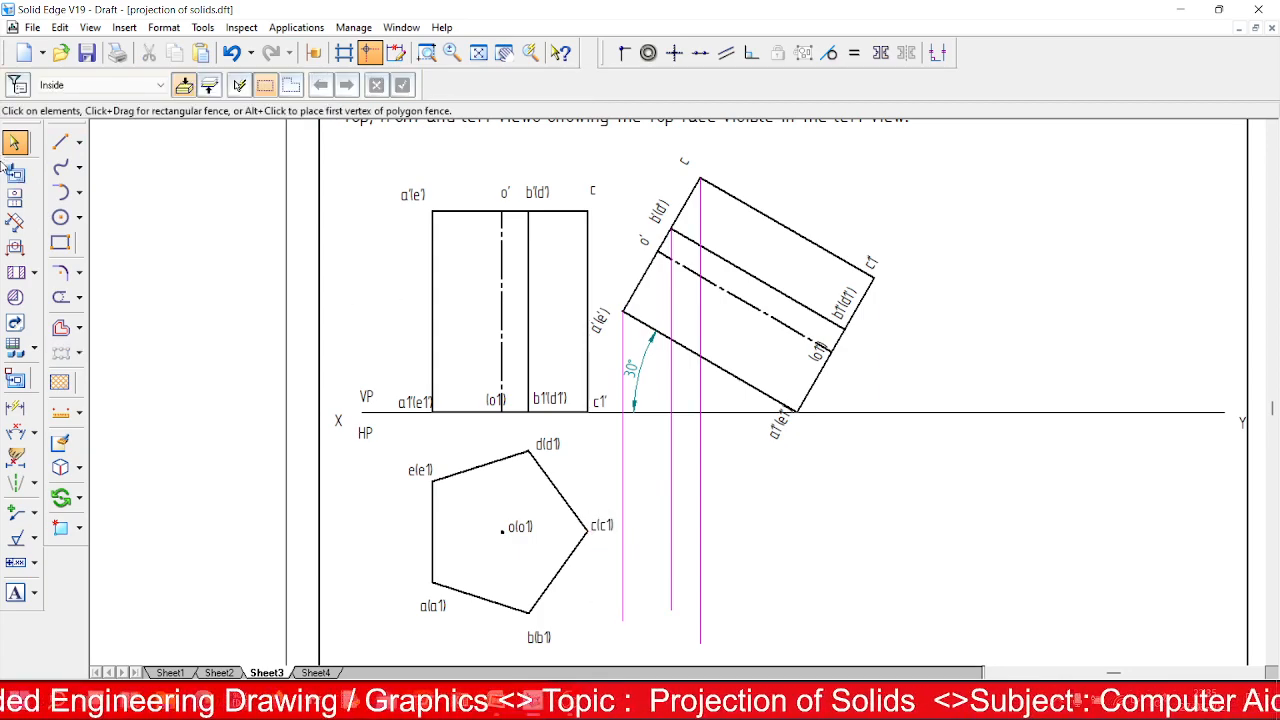
Draw magenta vertical projectors down below XY from the tilted view's c1', b1'(d1') and a1'(e1') corners.
left_click(59, 142)
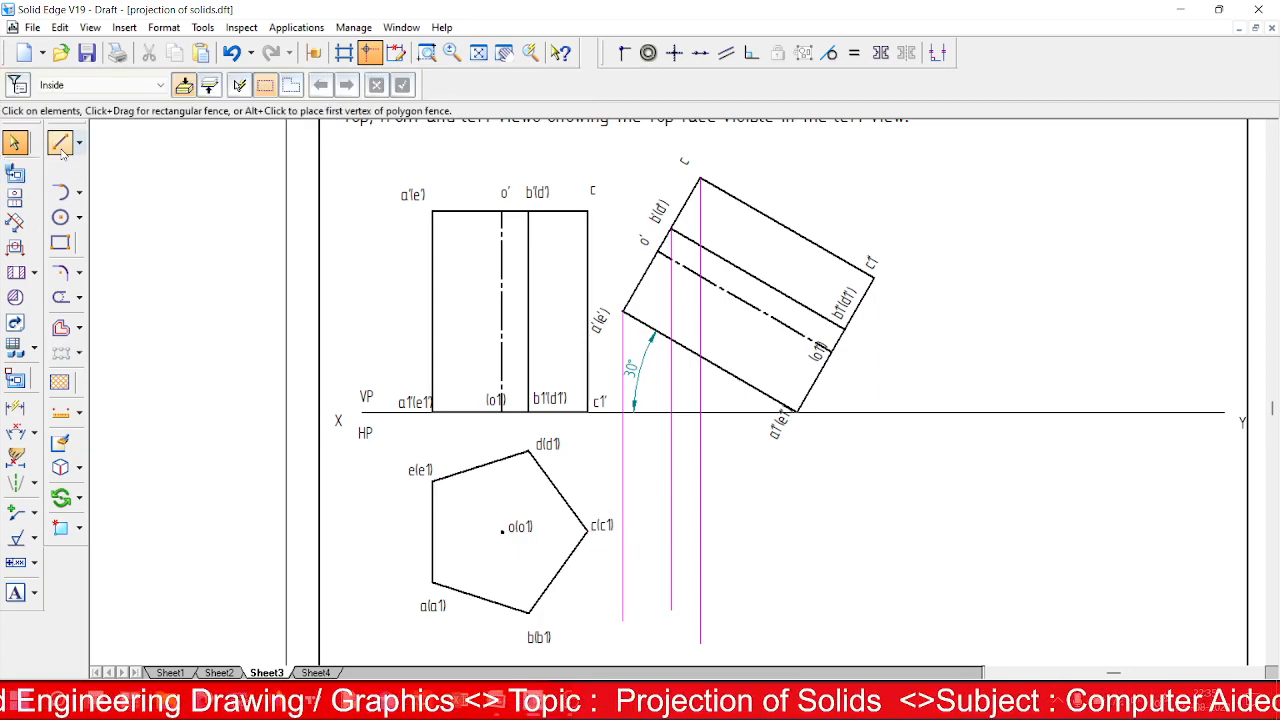
left_click(874, 279)
left_click(874, 646)
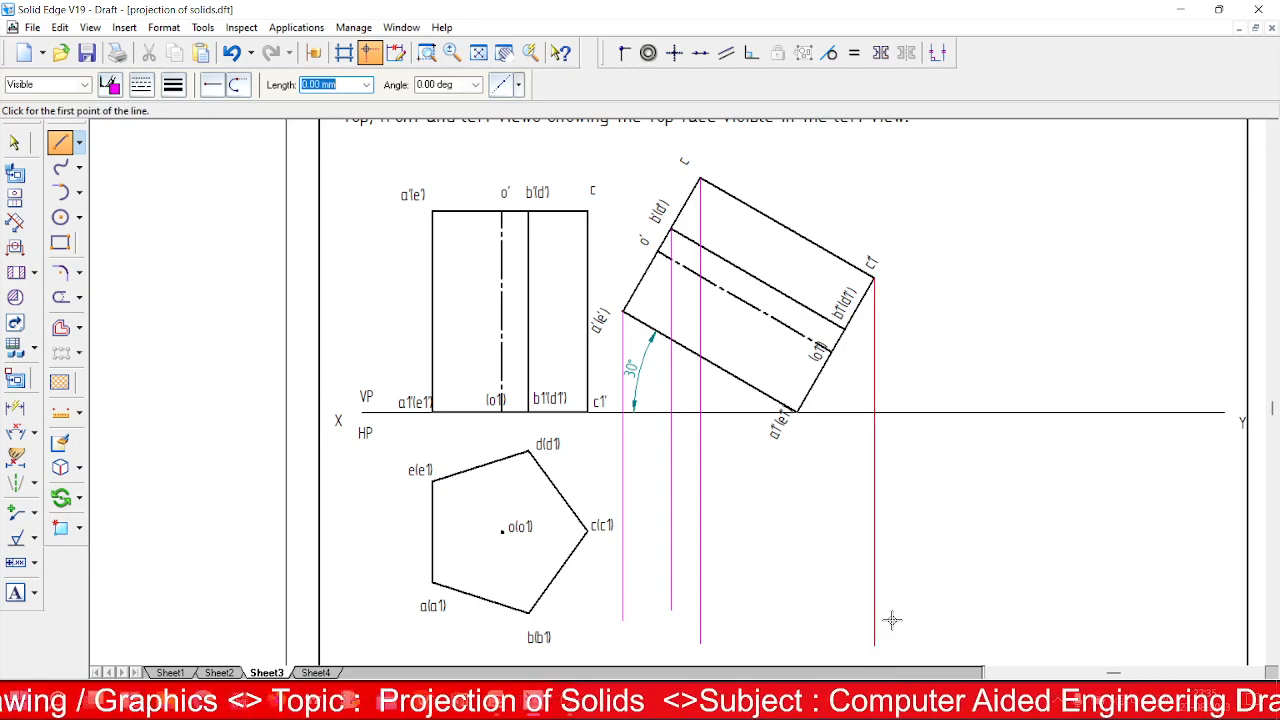
left_click(845, 328)
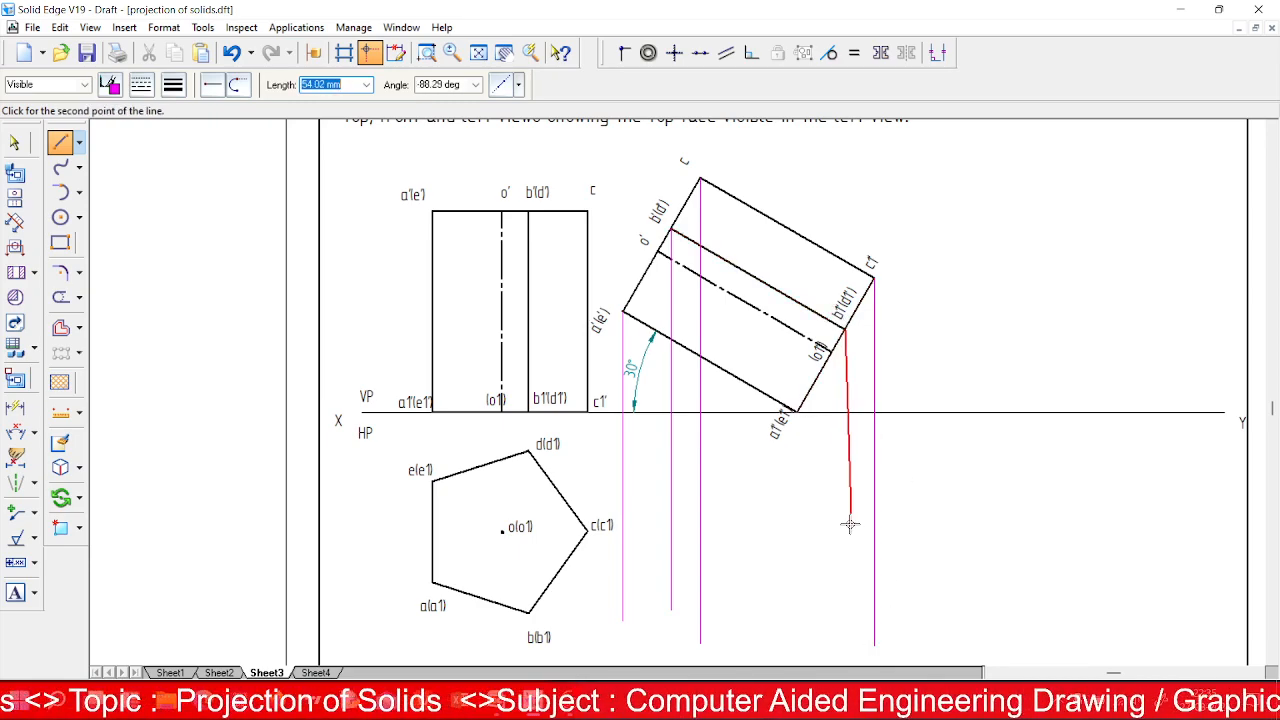
left_click(846, 632)
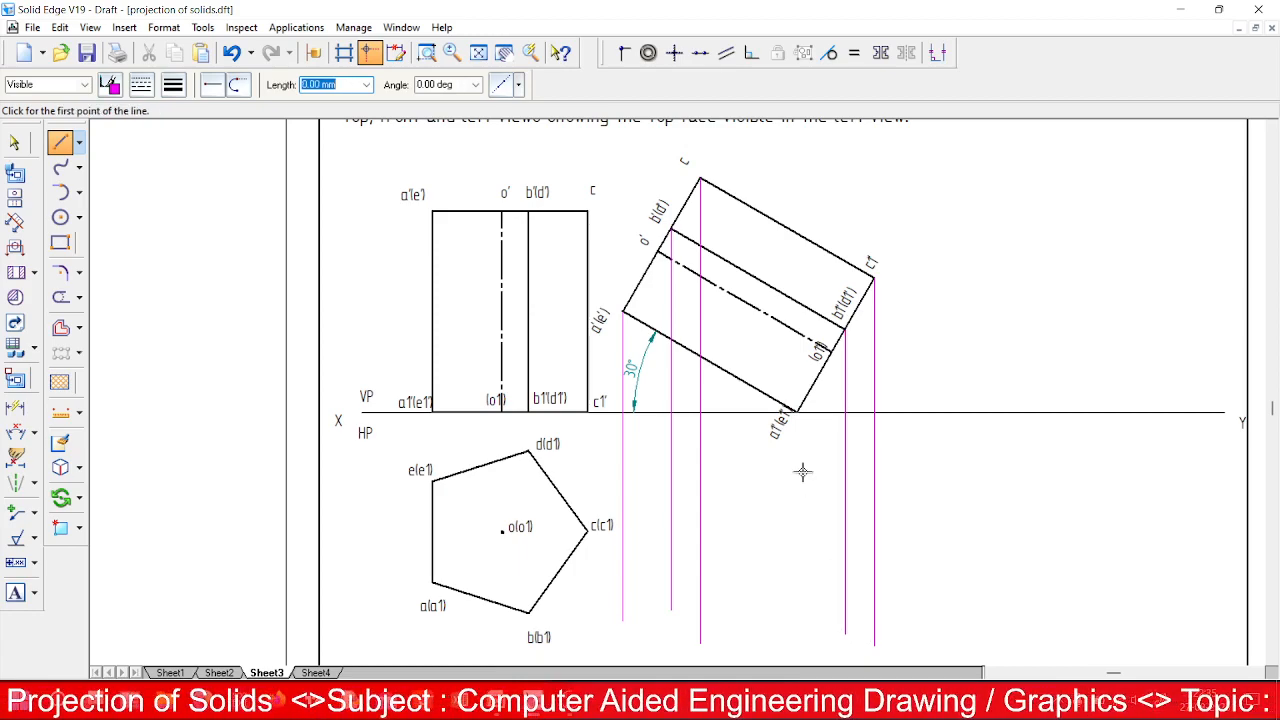
left_click(795, 411)
right_click(802, 648)
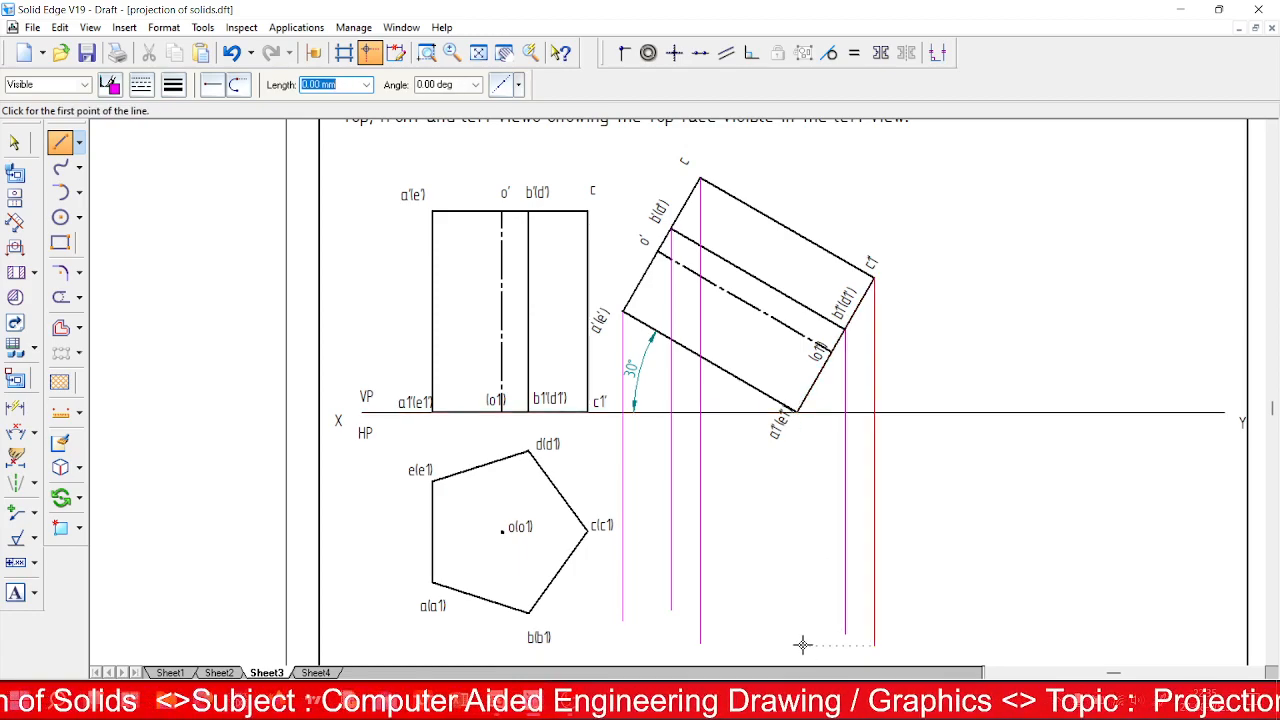
left_click(795, 411)
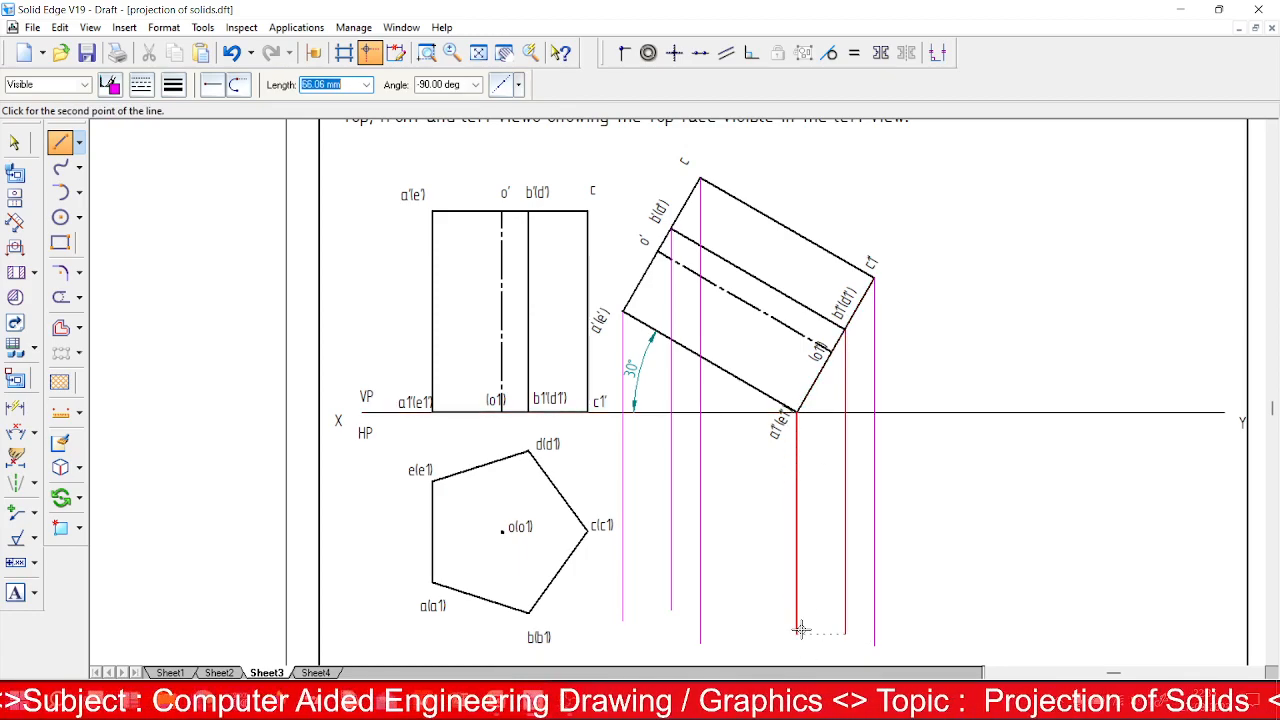
left_click(797, 632)
right_click(800, 634)
Move the tilted view's a1'(e1') label to just above the XY line, inside the view.
left_click(14, 142)
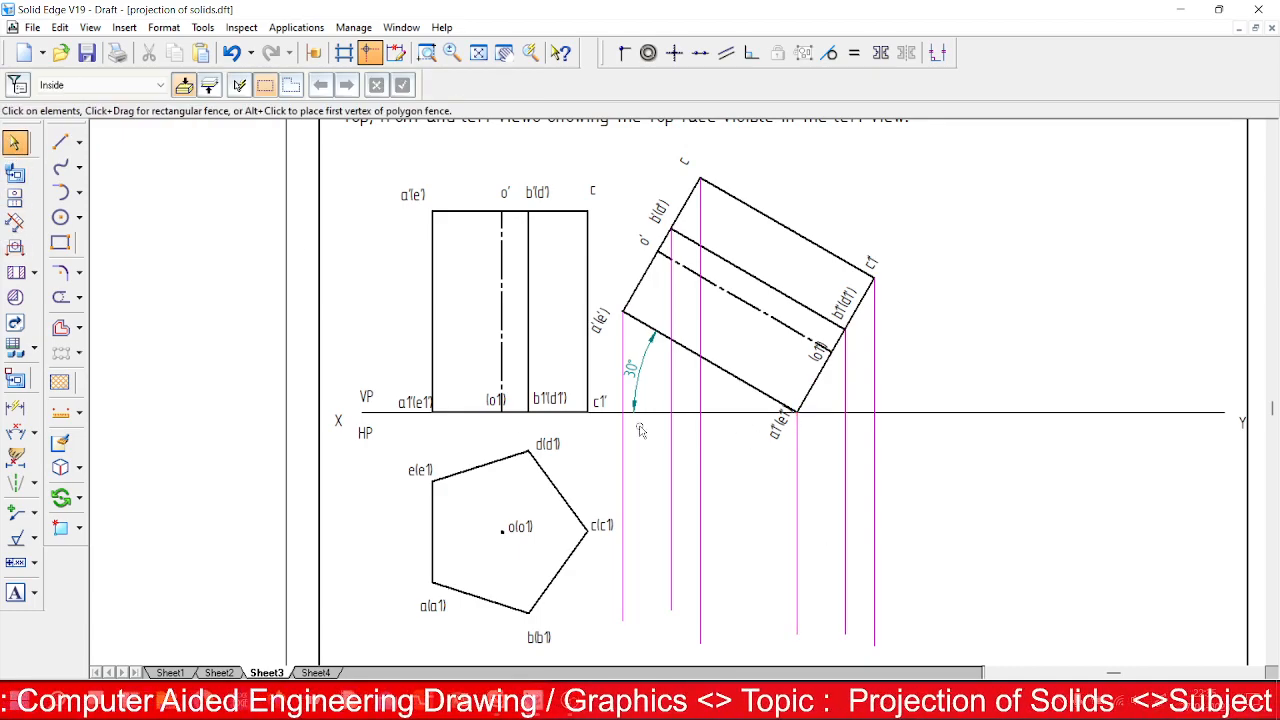
left_click(770, 443)
left_click_drag(770, 443, 787, 404)
left_click(788, 424)
Draw green horizontal projectors from the pentagon's d(d1) and e(e1) corners across the magenta vertical projectors.
left_click(60, 142)
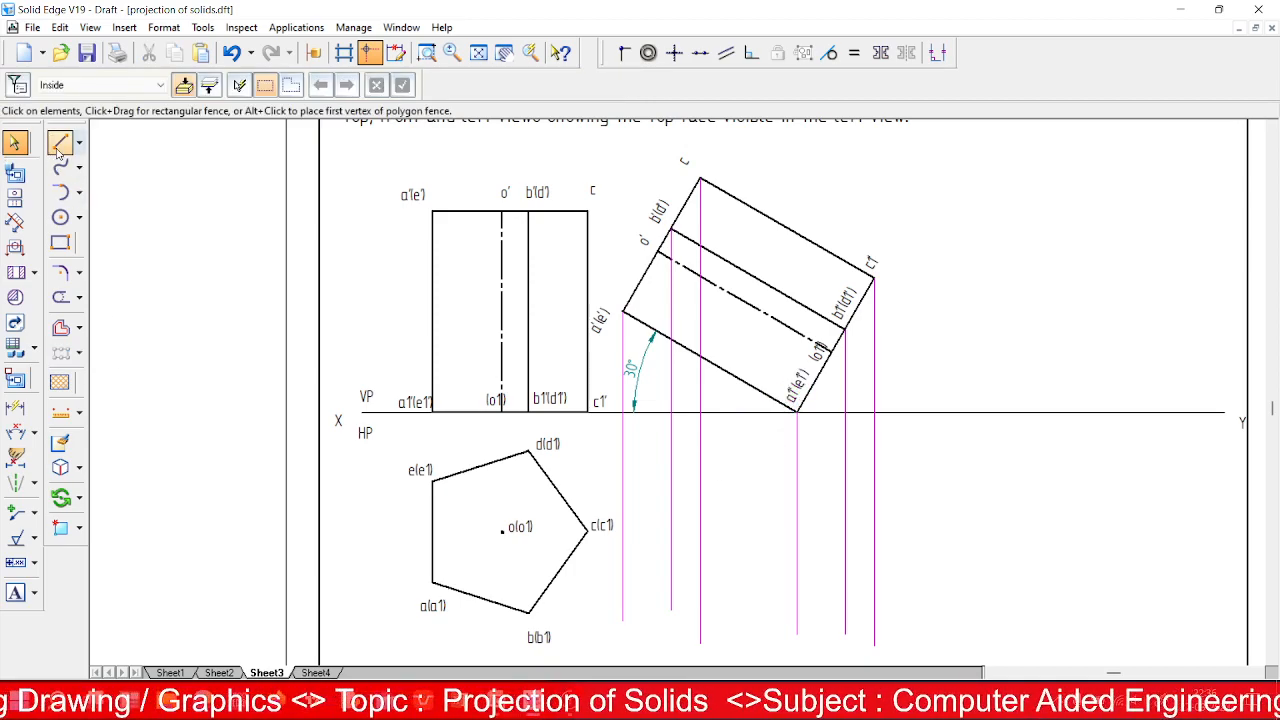
left_click(110, 84)
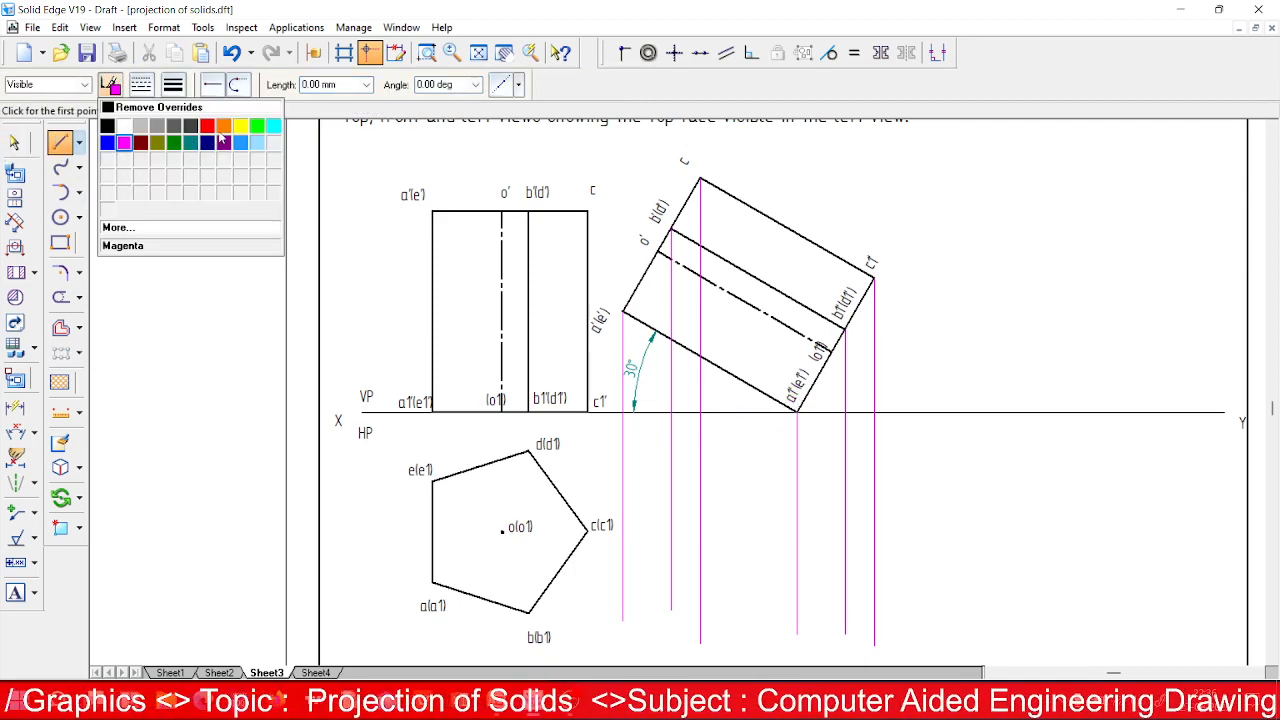
left_click(257, 126)
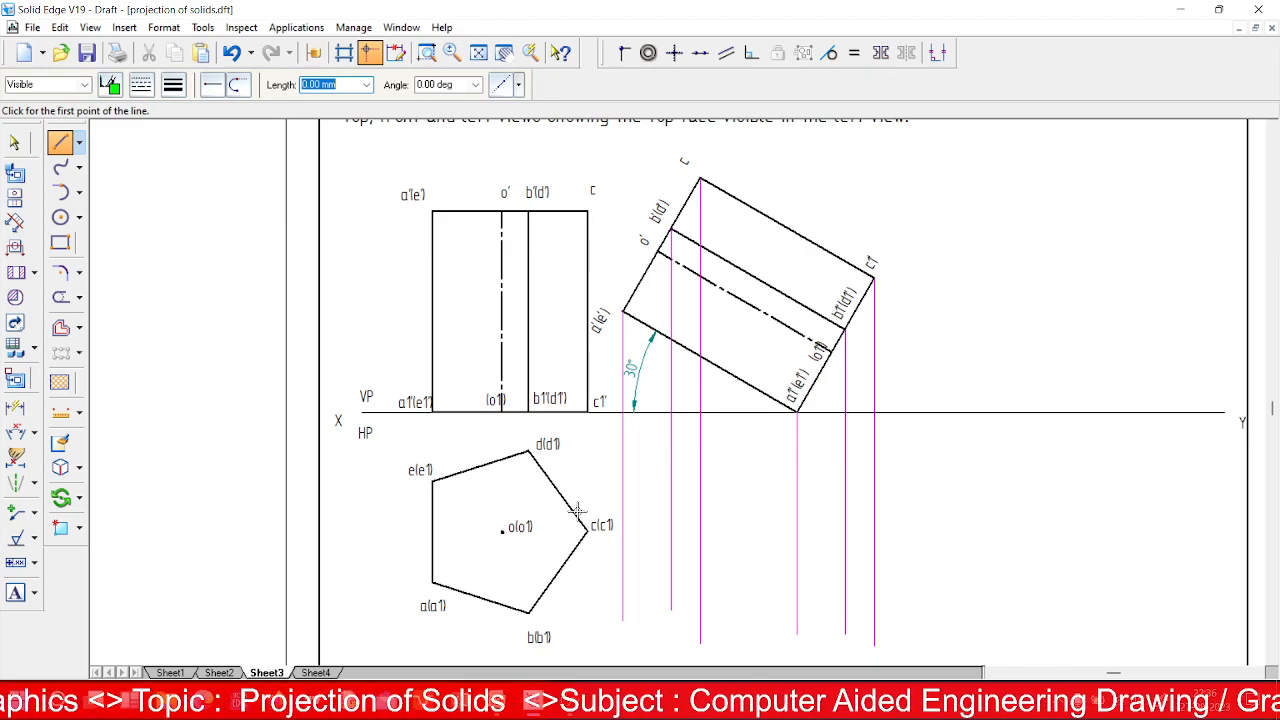
left_click(527, 451)
left_click(975, 451)
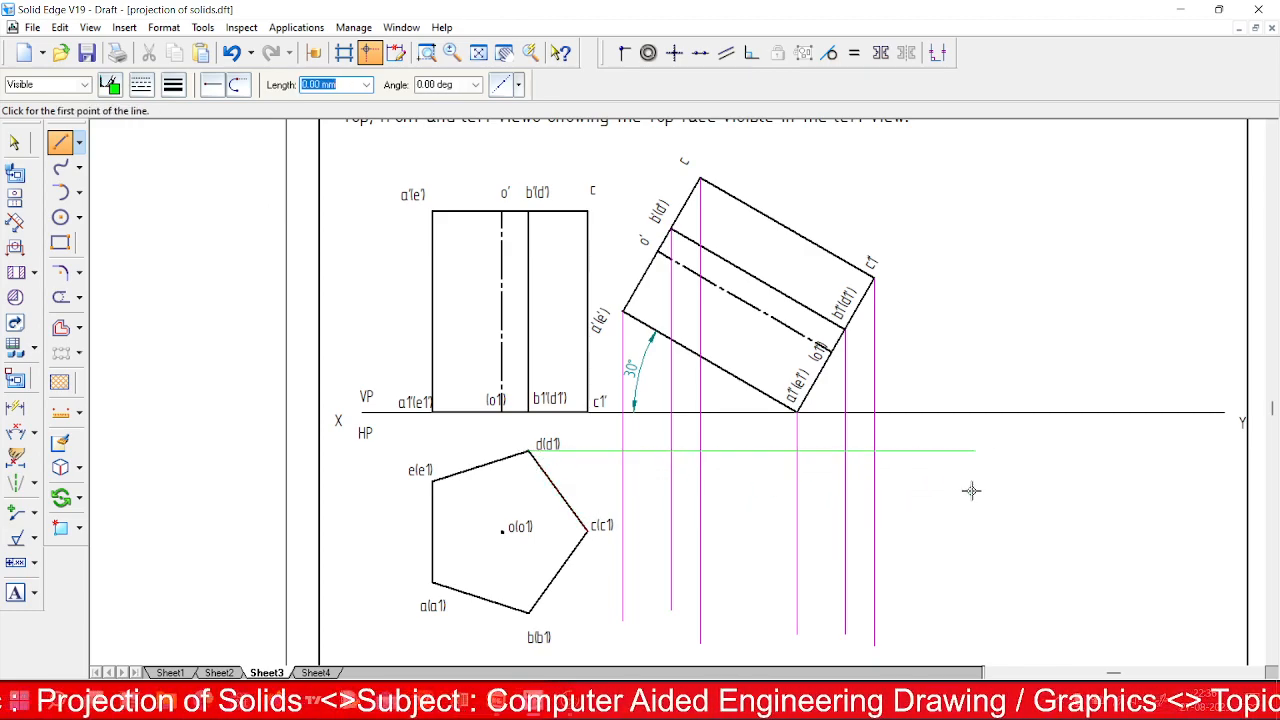
left_click(430, 481)
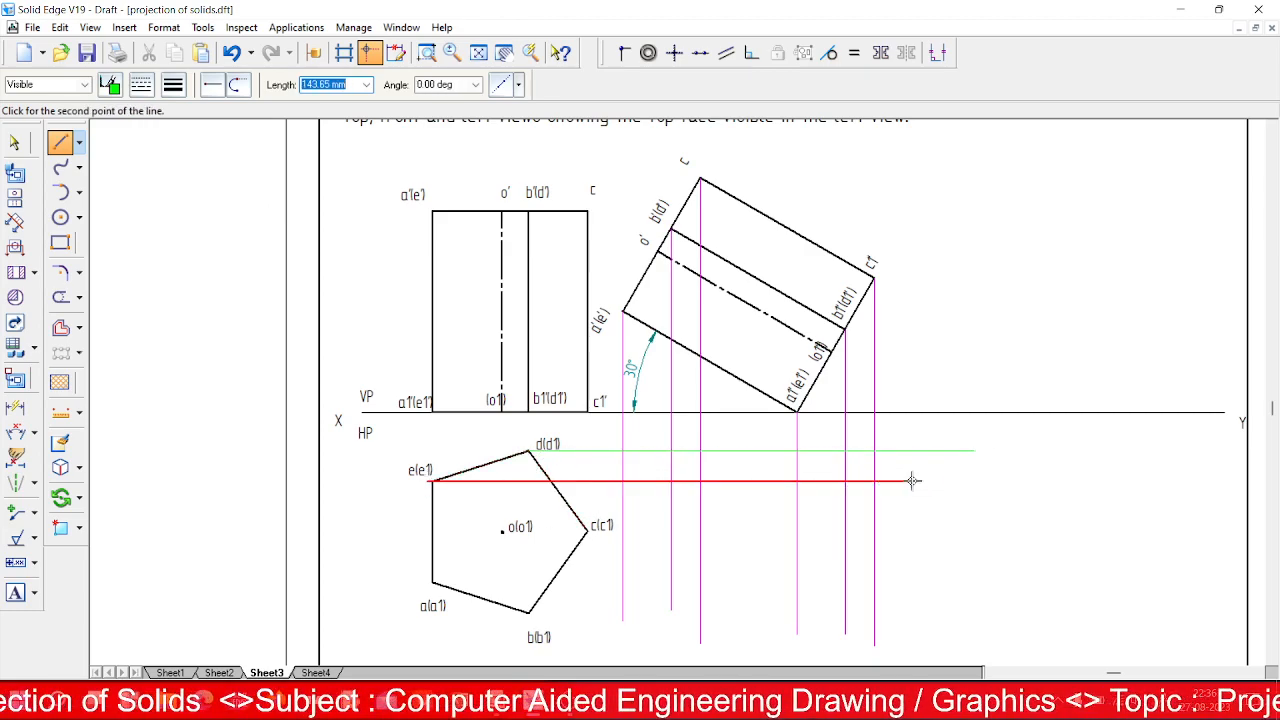
left_click(966, 481)
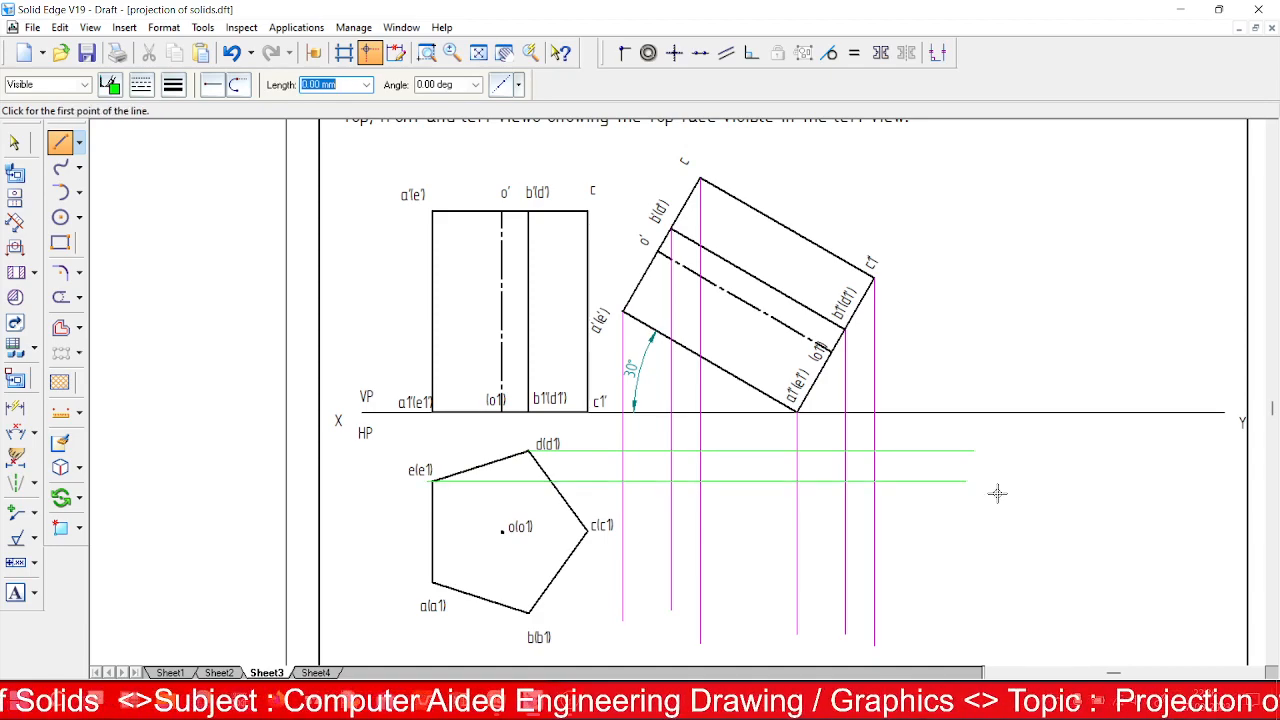
Draw green horizontal projectors from the pentagon's c(c1), a(a1) and b(b1) corners across all the vertical projectors.
left_click(587, 532)
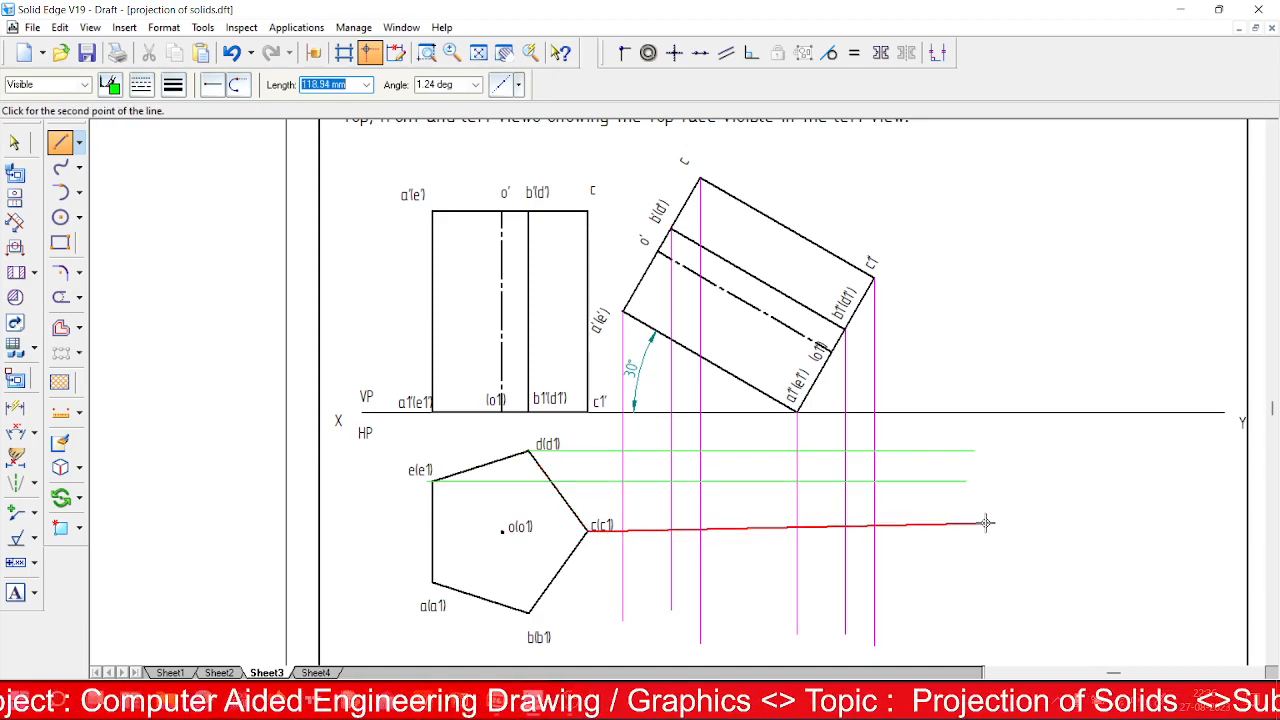
left_click(984, 532)
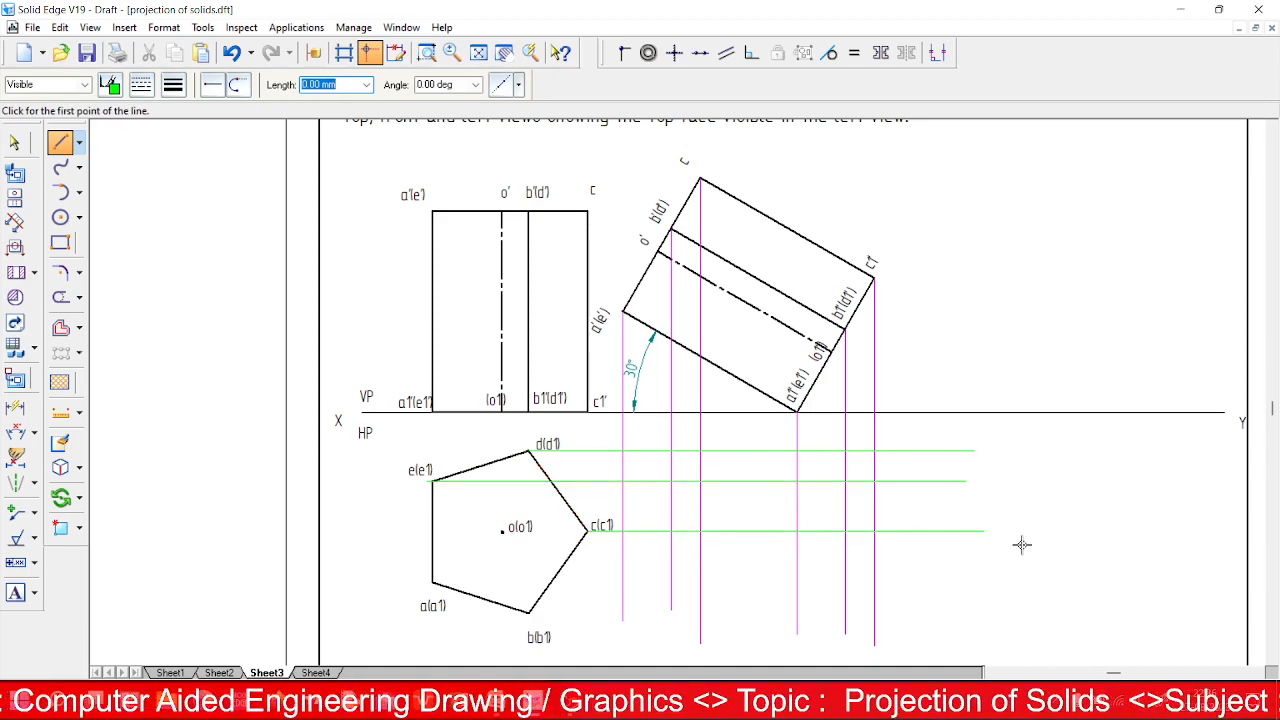
left_click(431, 582)
left_click(988, 582)
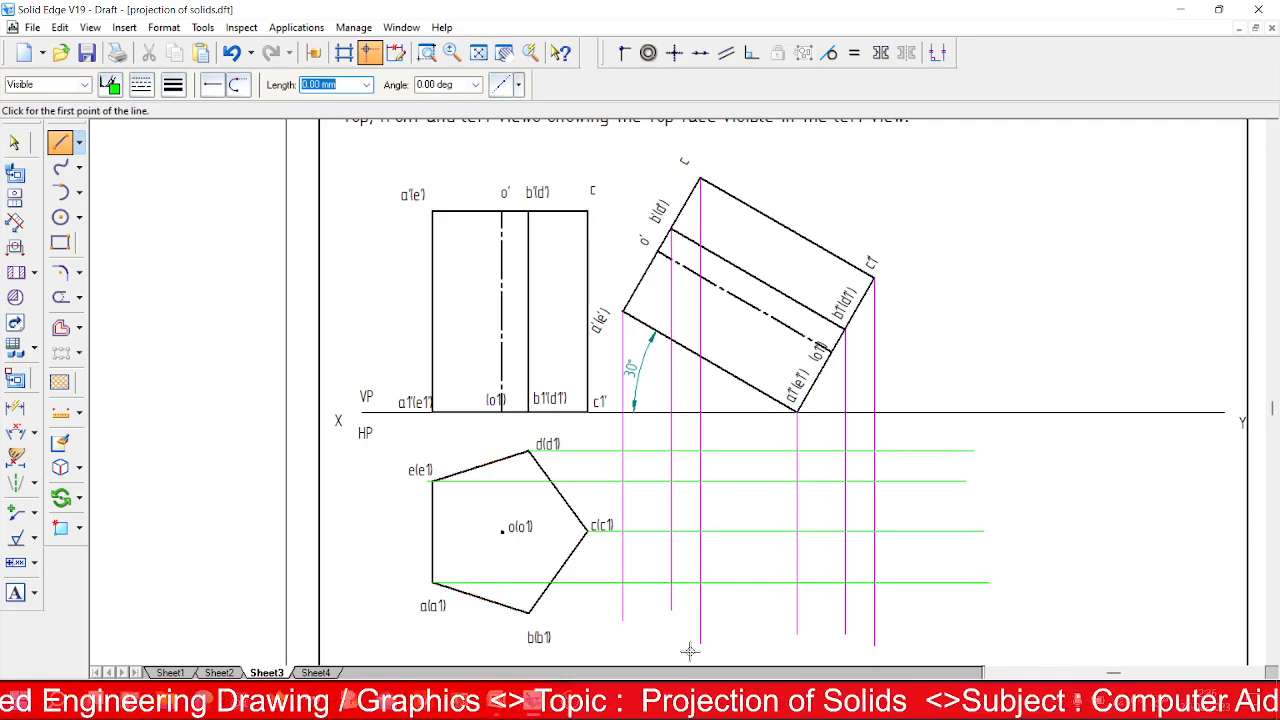
left_click(528, 612)
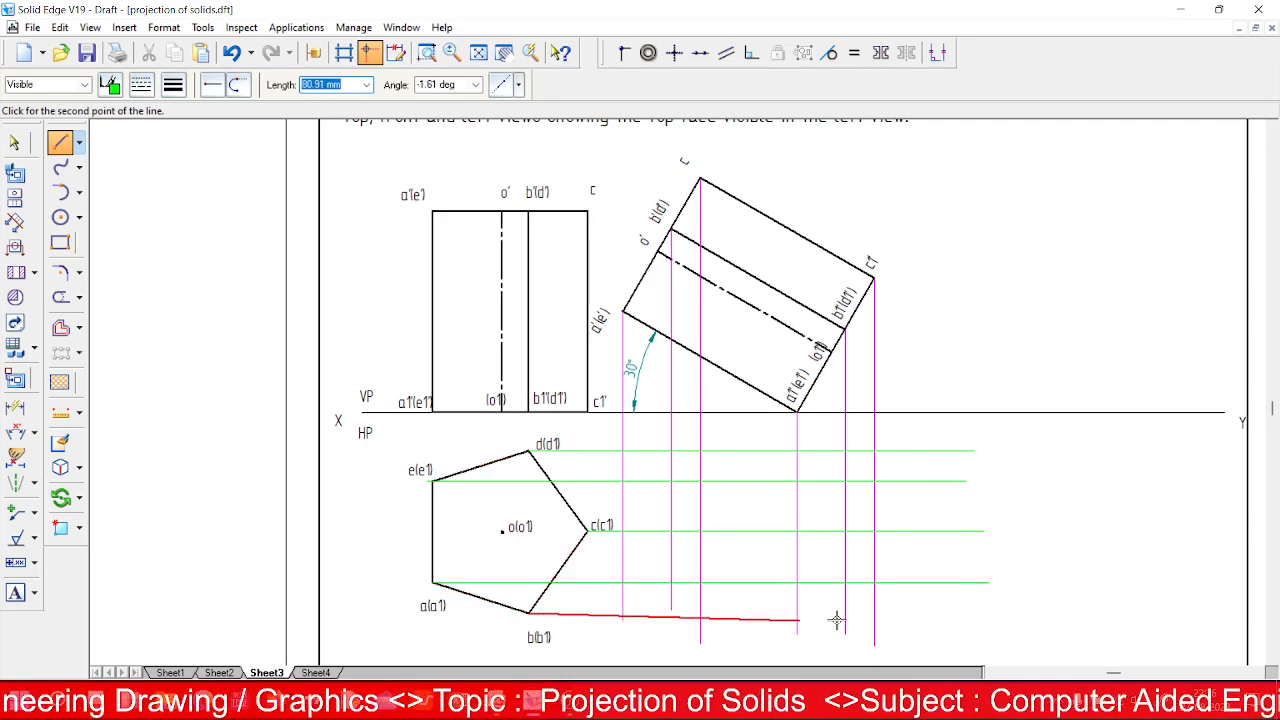
left_click(980, 612)
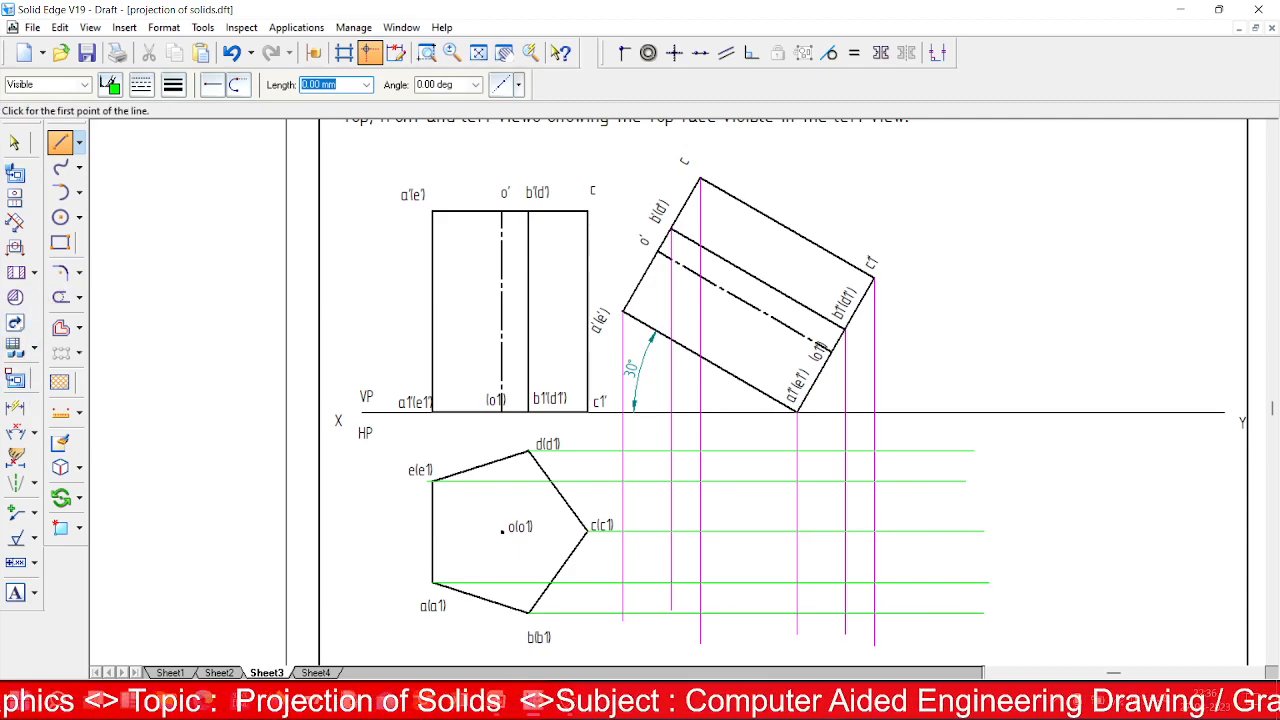
Trim the a and e horizontal projectors between the pentagon and the a'(e') projector, and the c projector between the b'(d') and c' projectors.
left_click(427, 52)
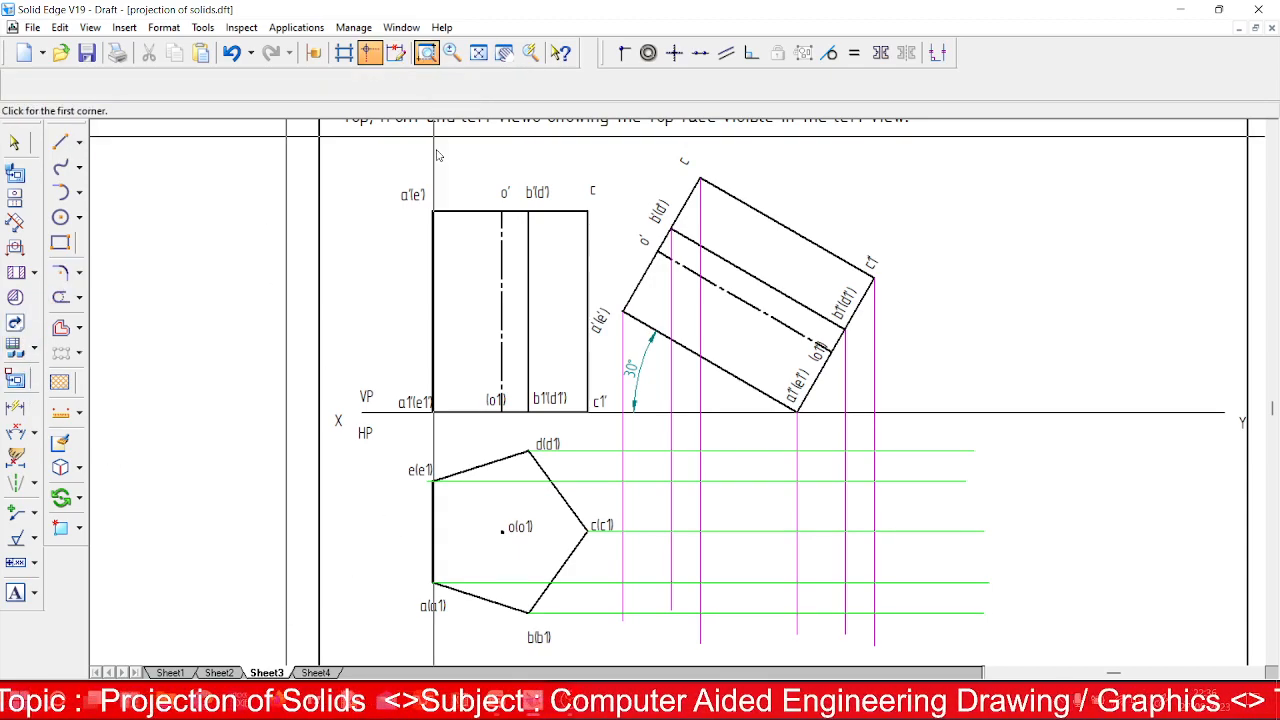
left_click(334, 357)
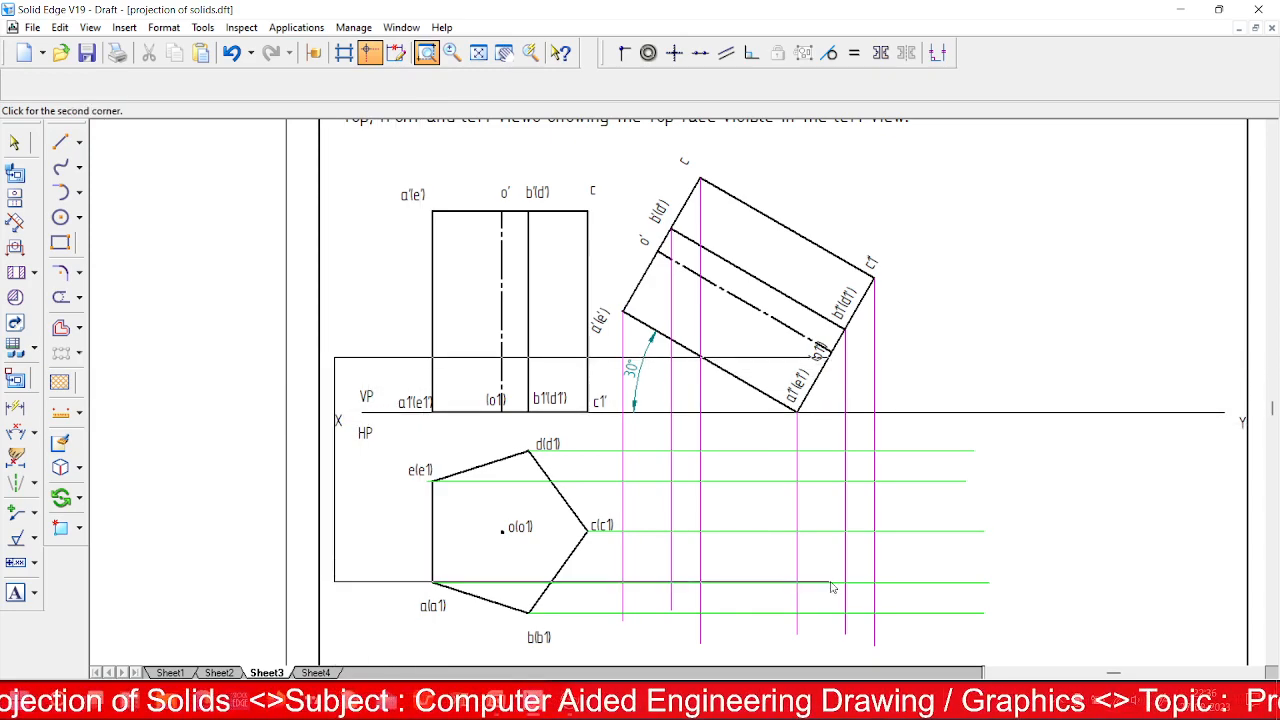
left_click(986, 635)
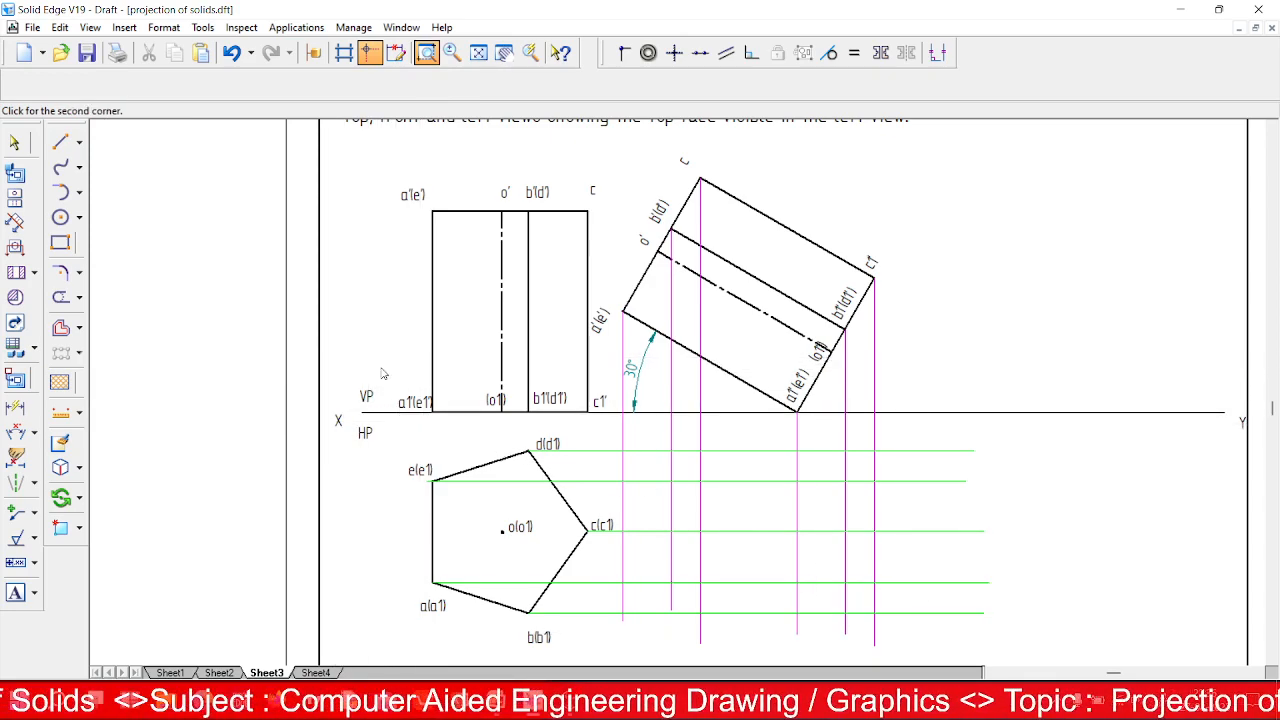
left_click(478, 52)
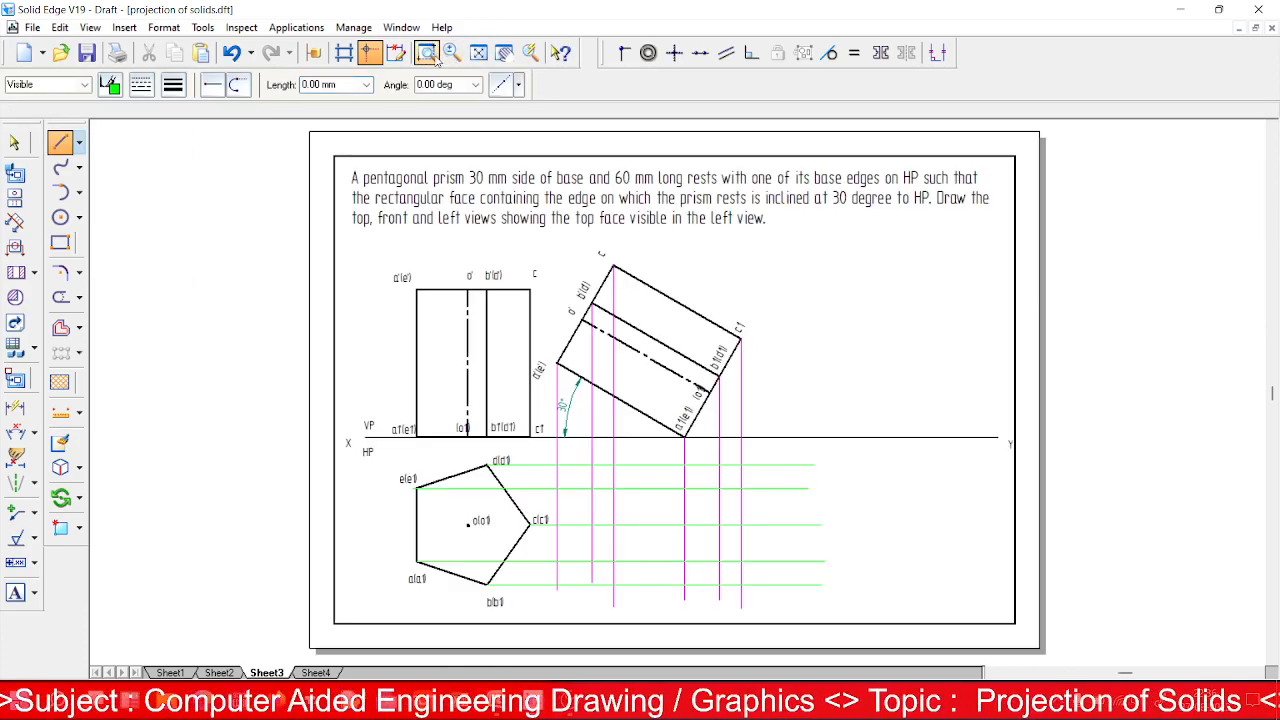
left_click(427, 52)
left_click(346, 250)
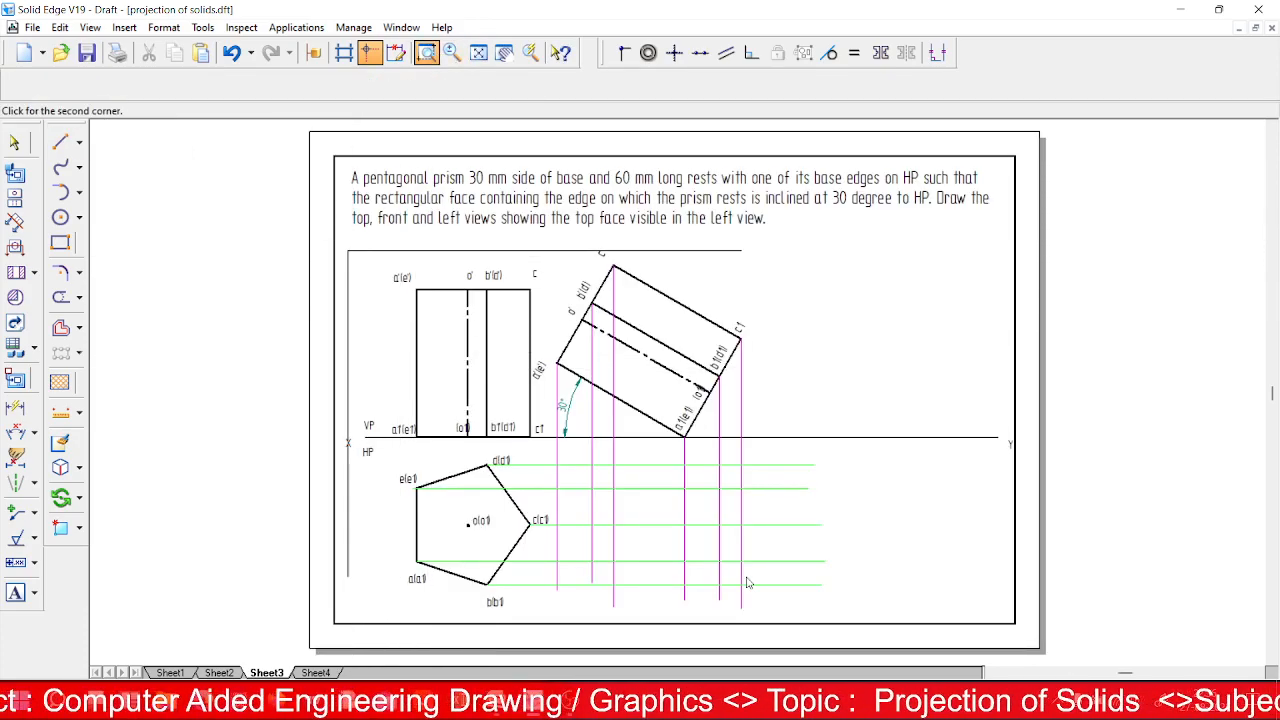
left_click(852, 625)
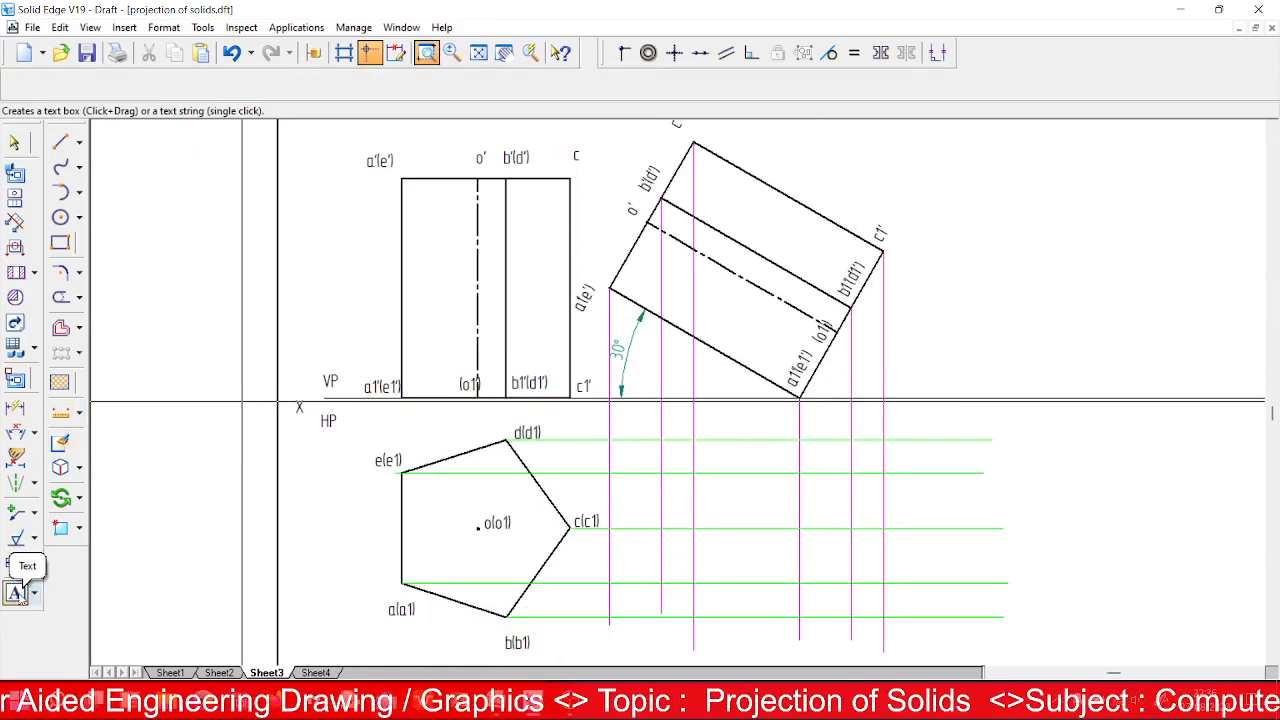
left_click(63, 297)
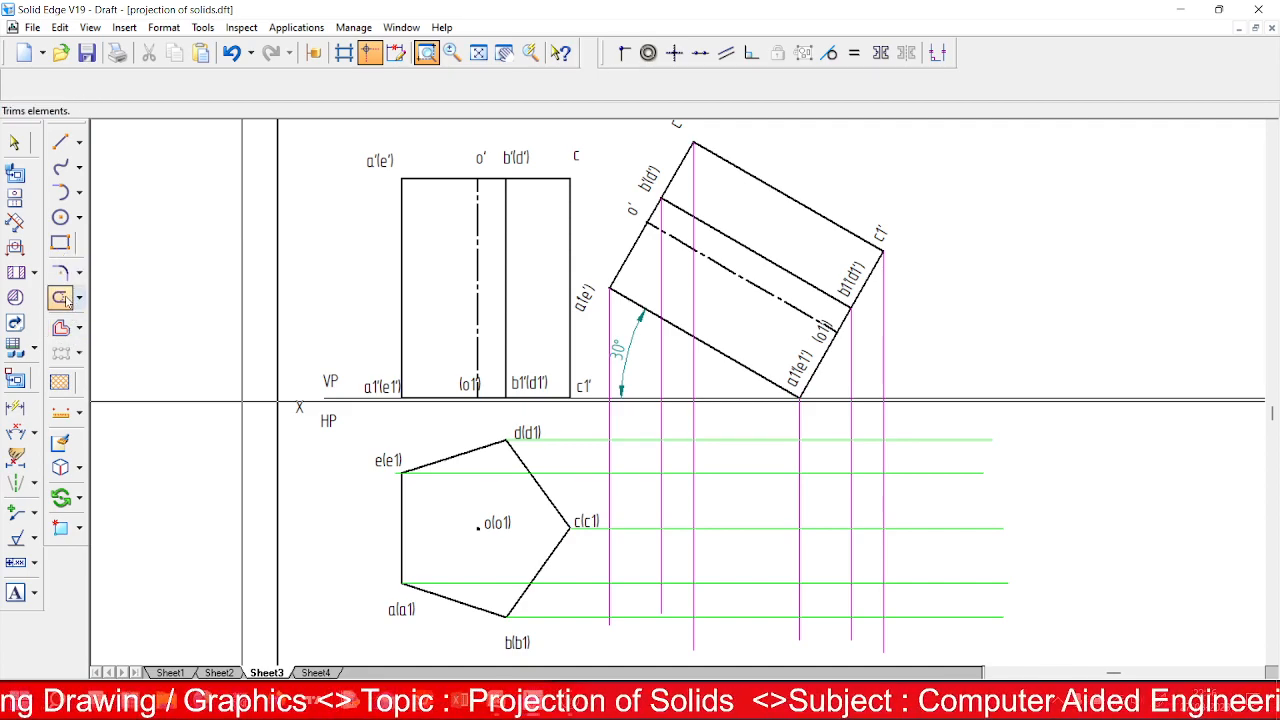
left_click(598, 582)
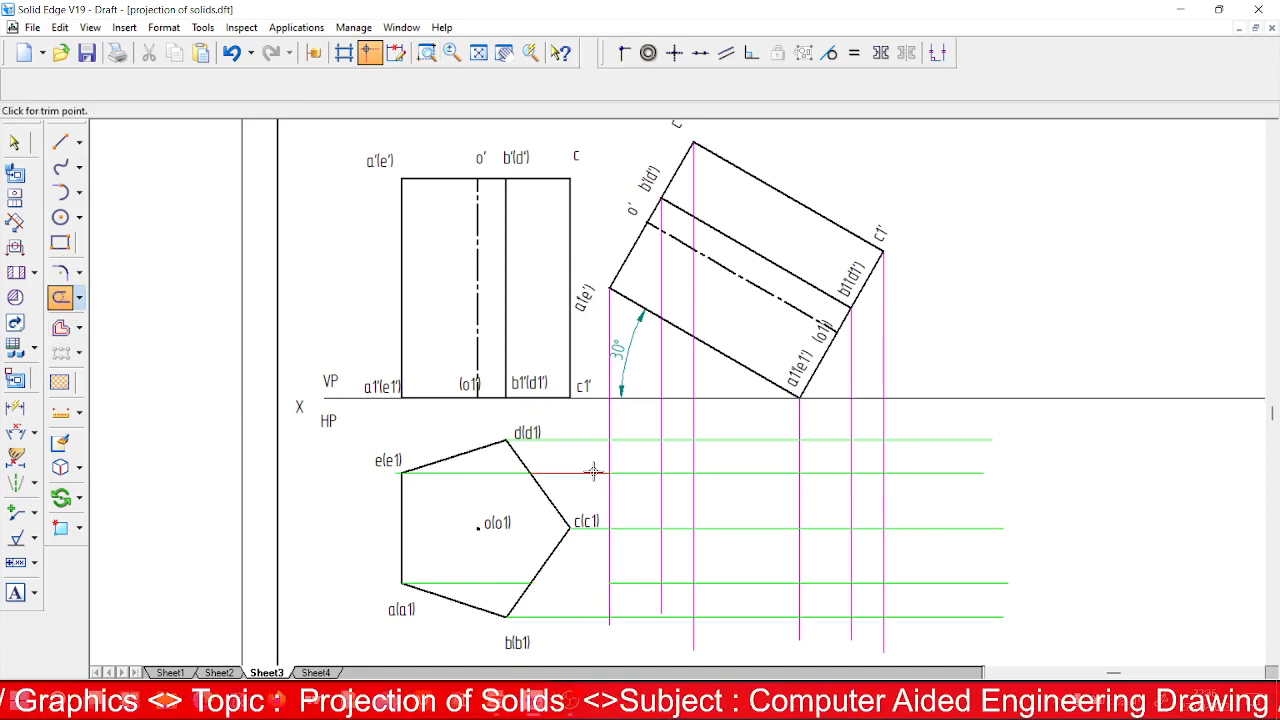
left_click(593, 472)
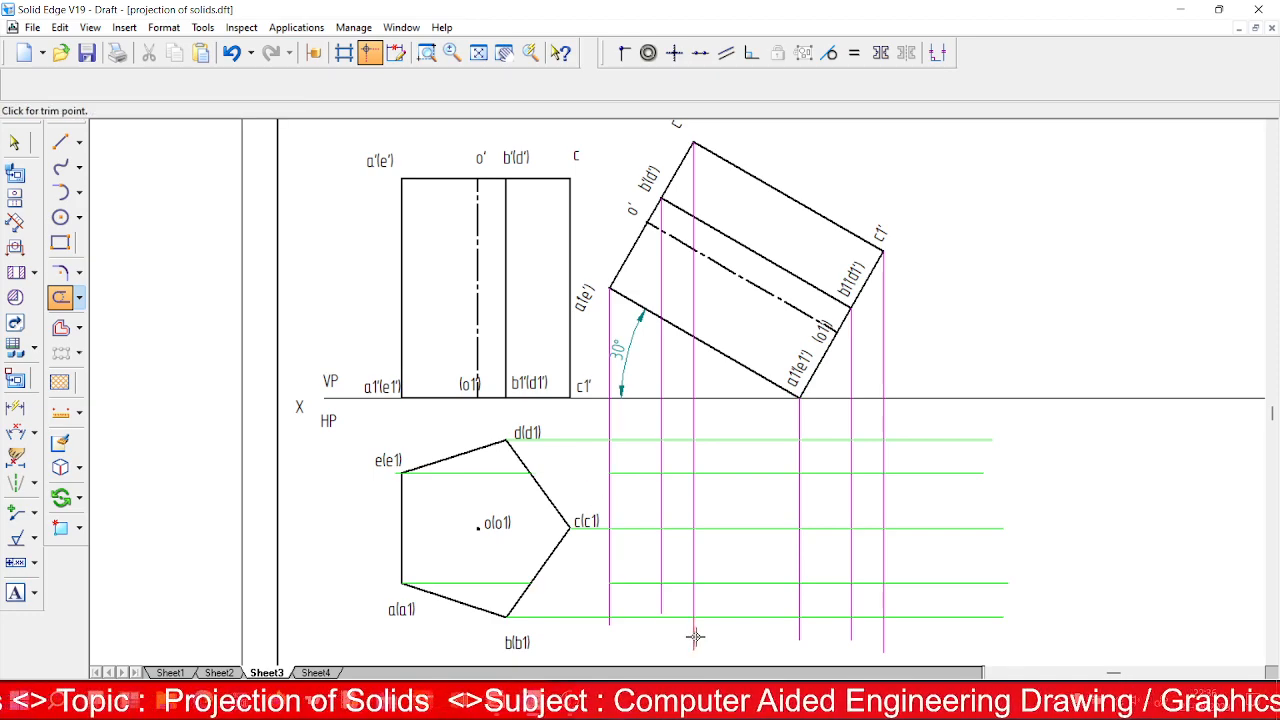
left_click(684, 528)
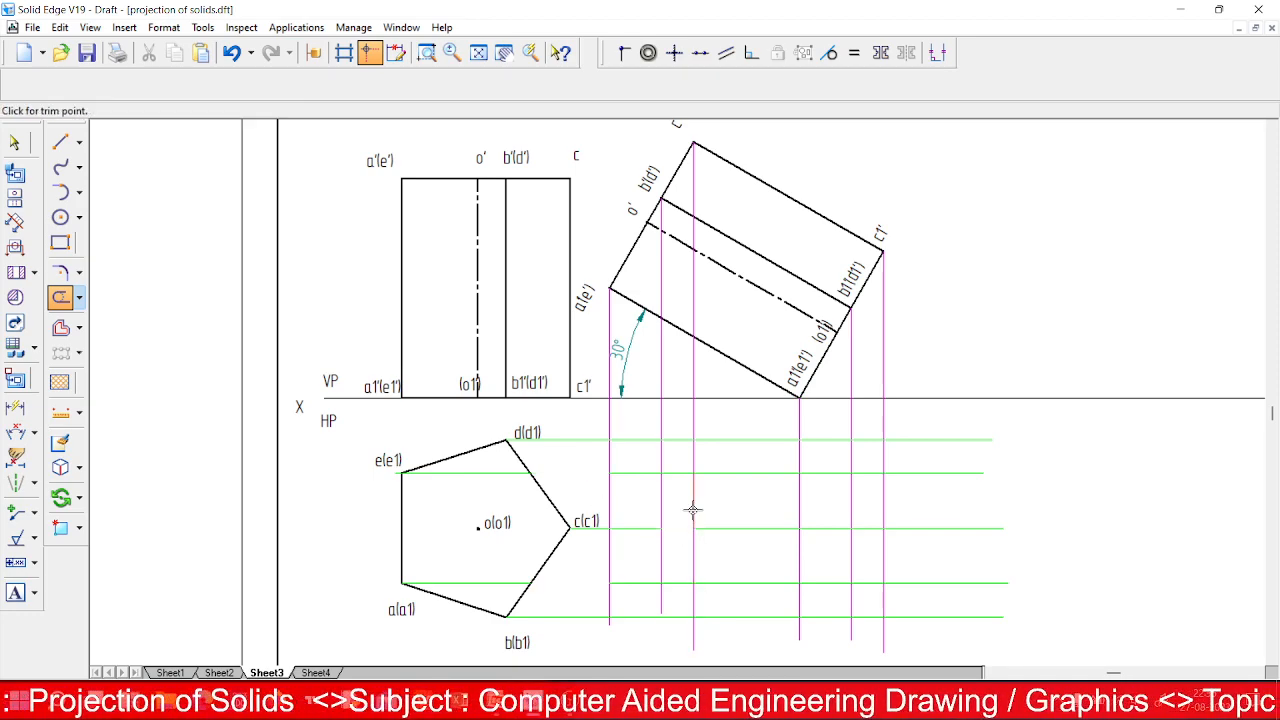
Trim the b'(d') vertical projector between XY and the d(d1) projector, and extend its lower end to the b(b1) projector.
left_click(663, 428)
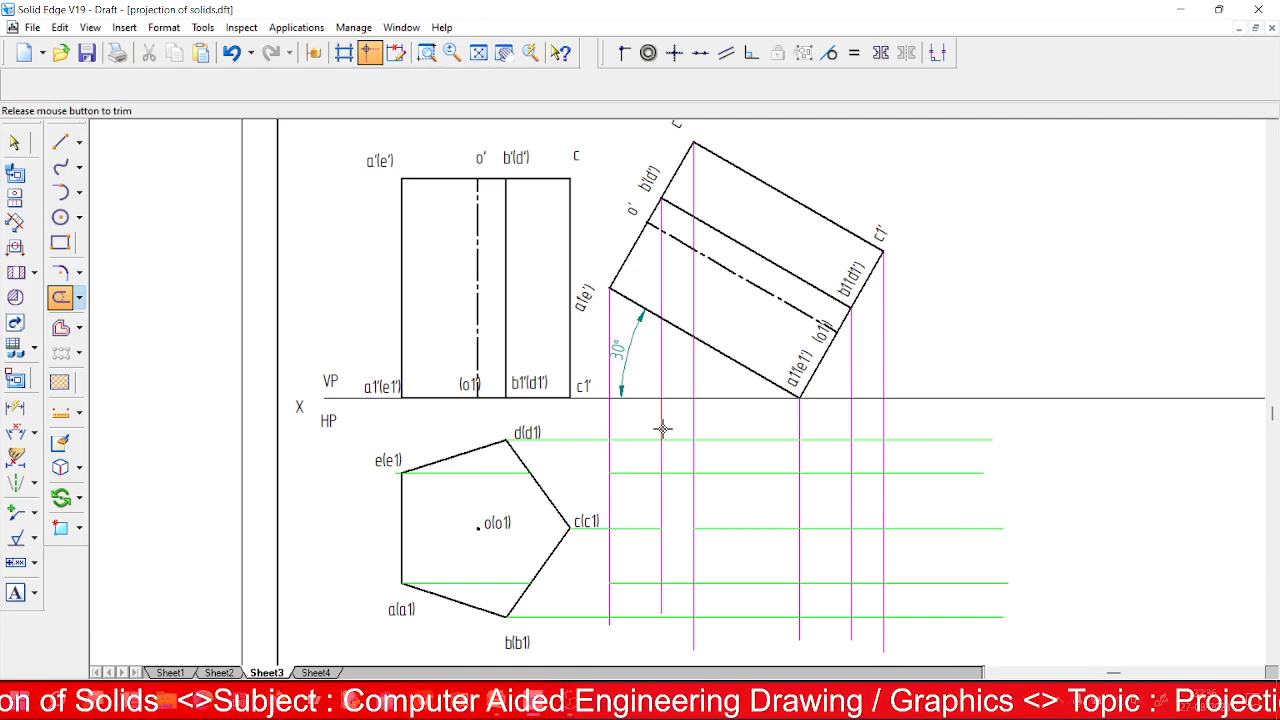
left_click(79, 297)
left_click(140, 336)
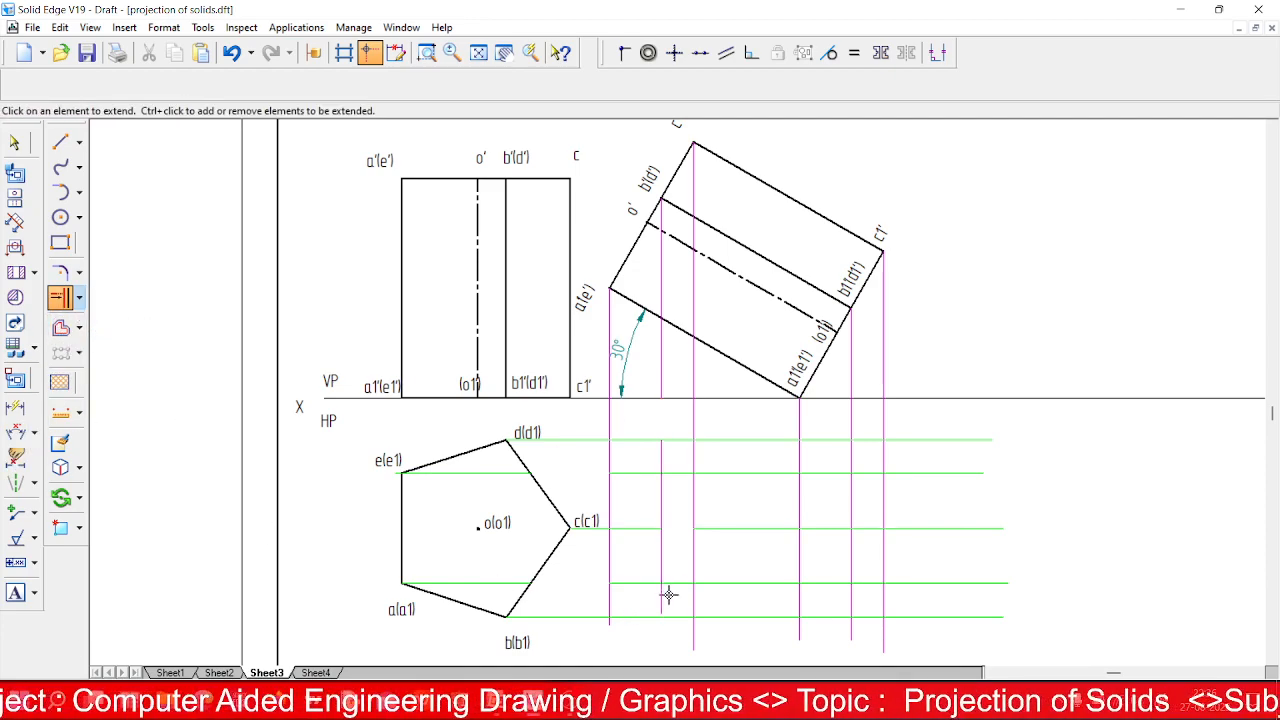
Draw the tilted pentagonal end face in the top view with black 0.50 mm lines joining the a, b, c, d and e projector intersections.
left_click(60, 142)
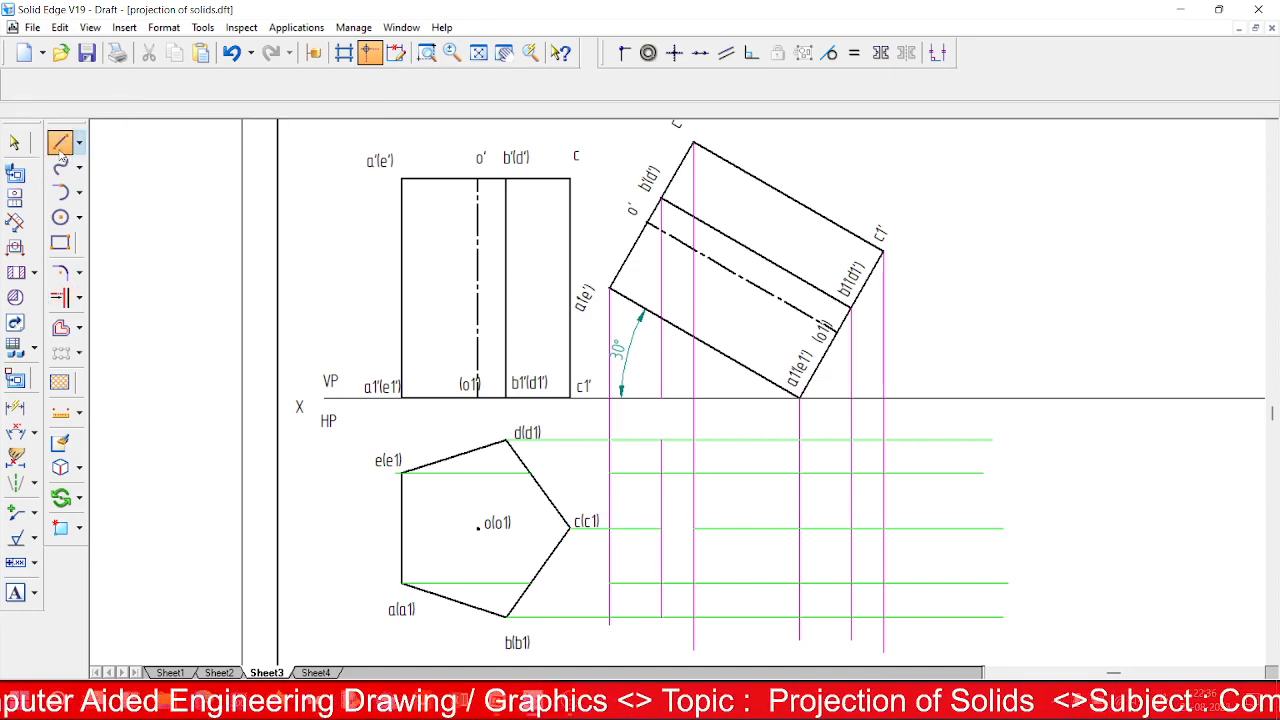
left_click(173, 84)
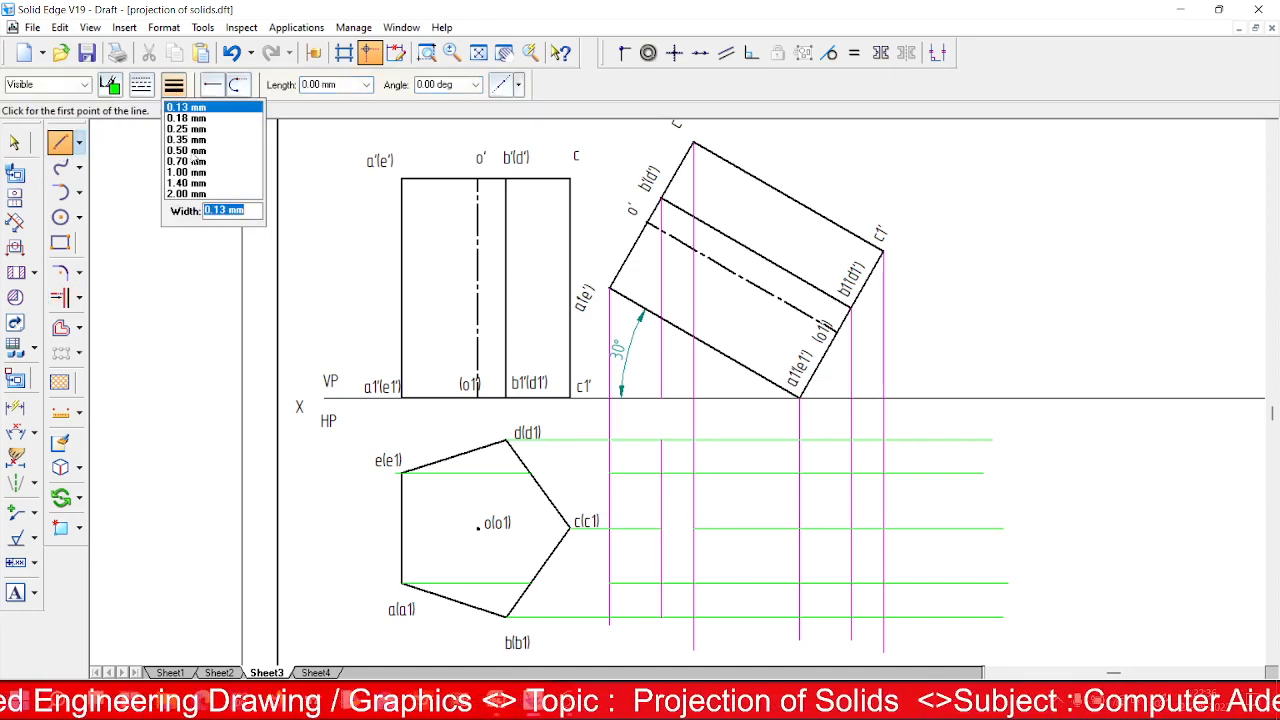
left_click(193, 152)
left_click(112, 87)
left_click(107, 128)
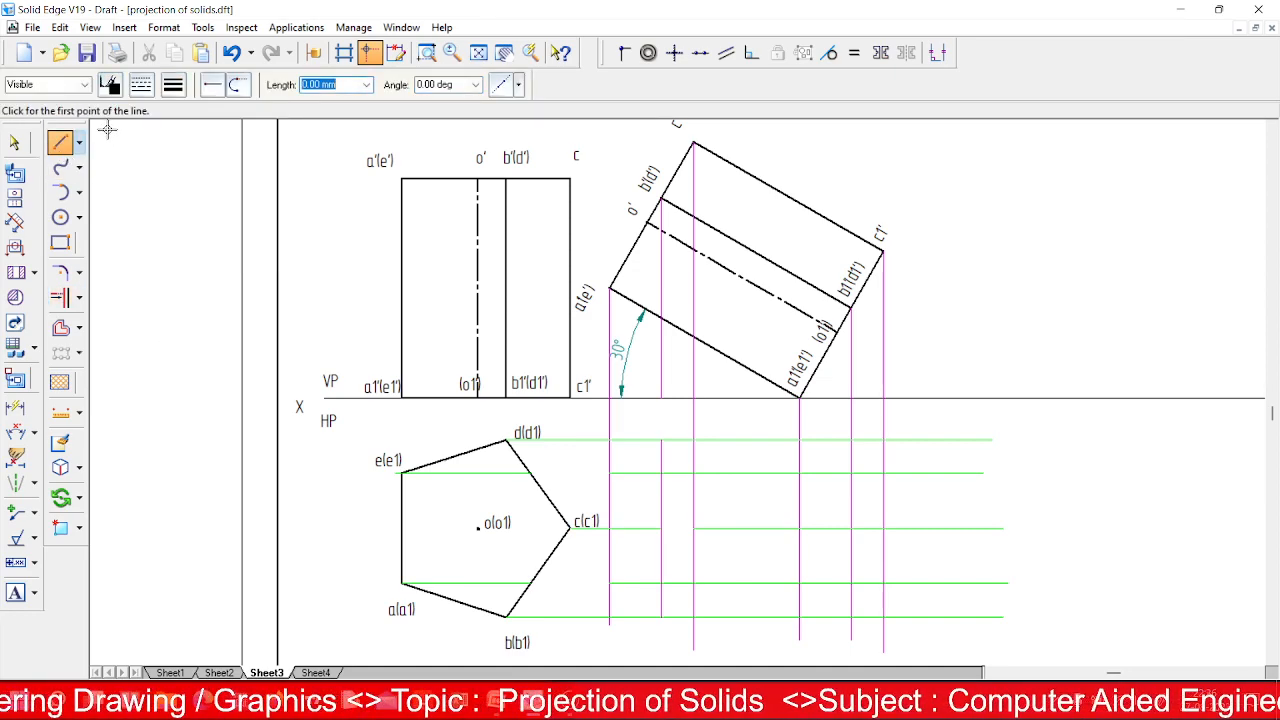
left_click(608, 472)
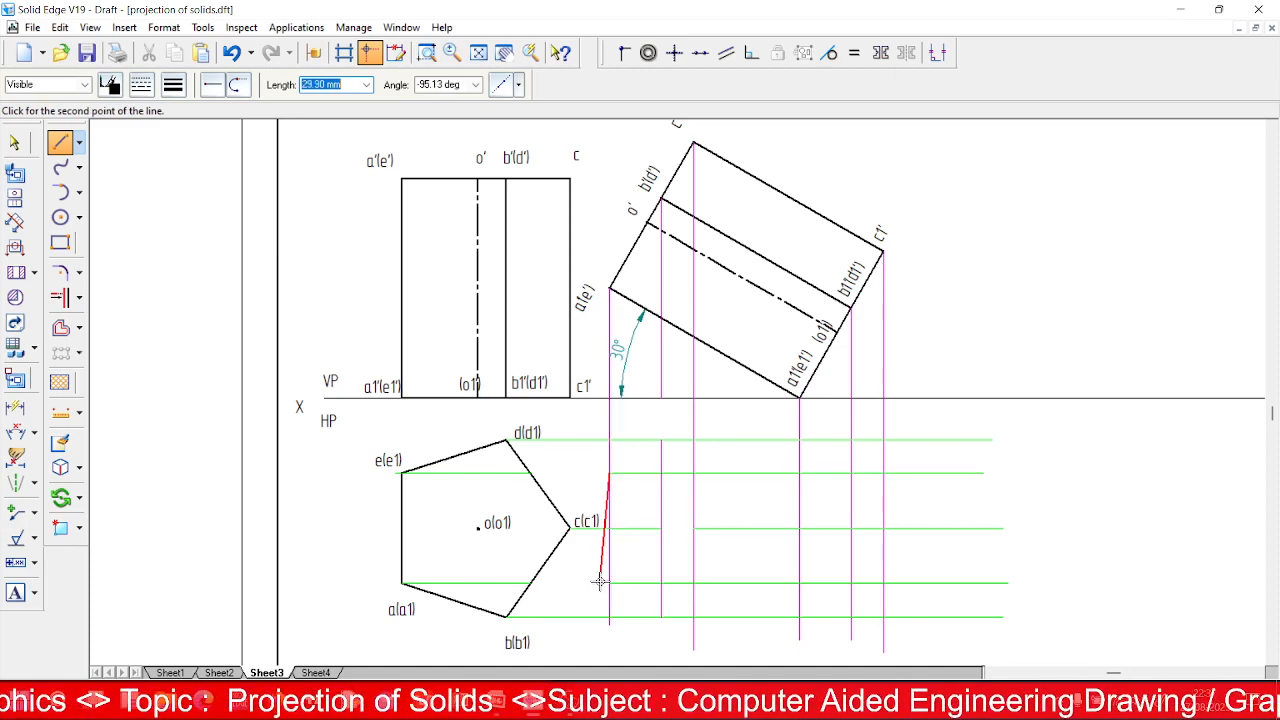
left_click(611, 584)
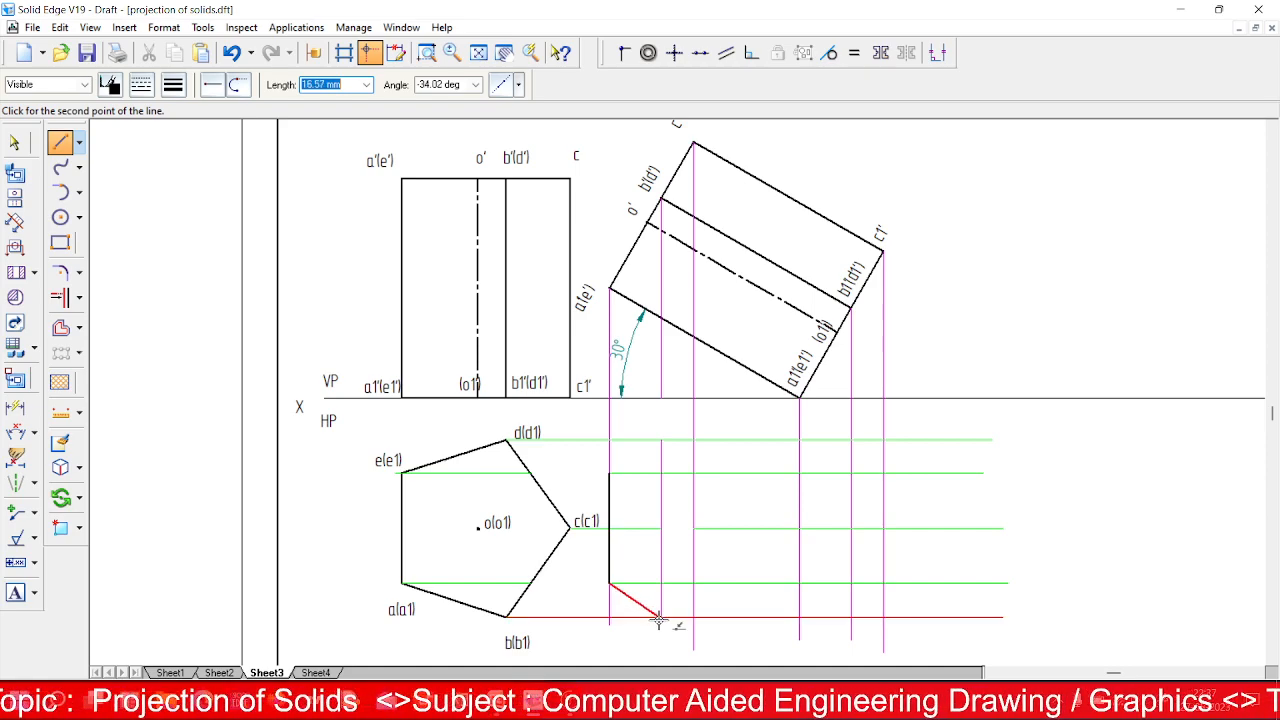
left_click(661, 617)
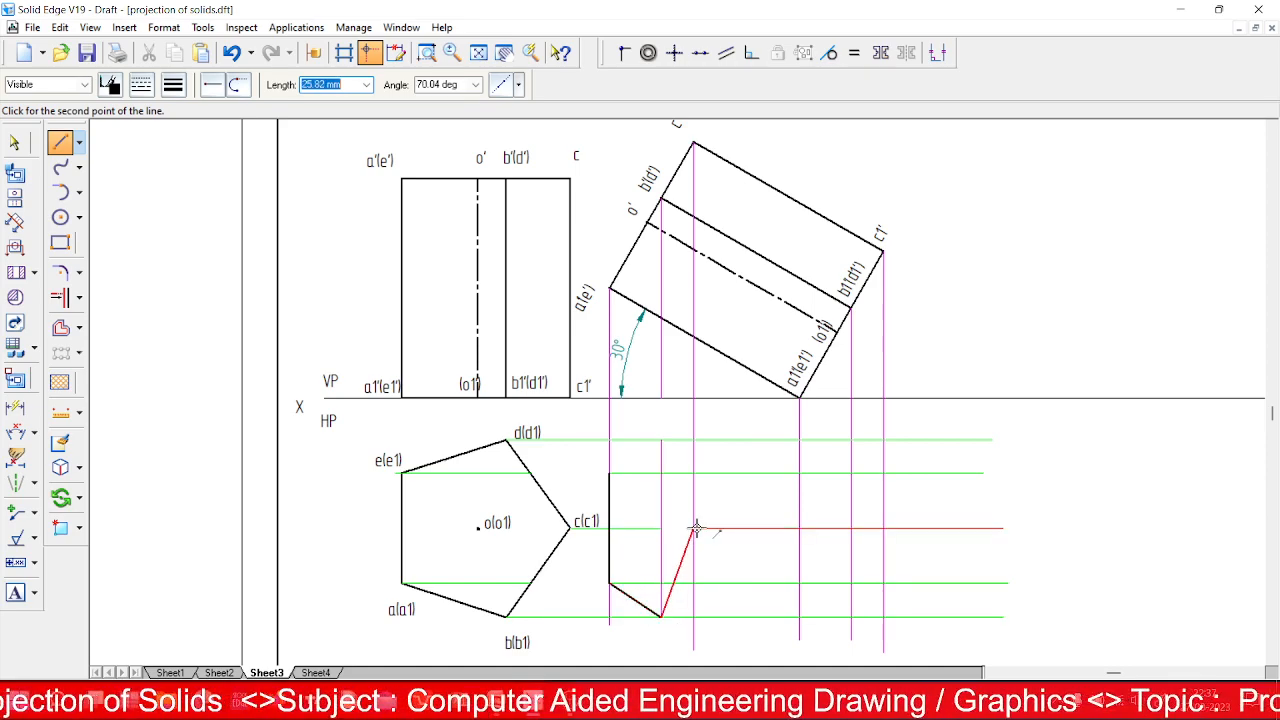
left_click(694, 528)
left_click(661, 440)
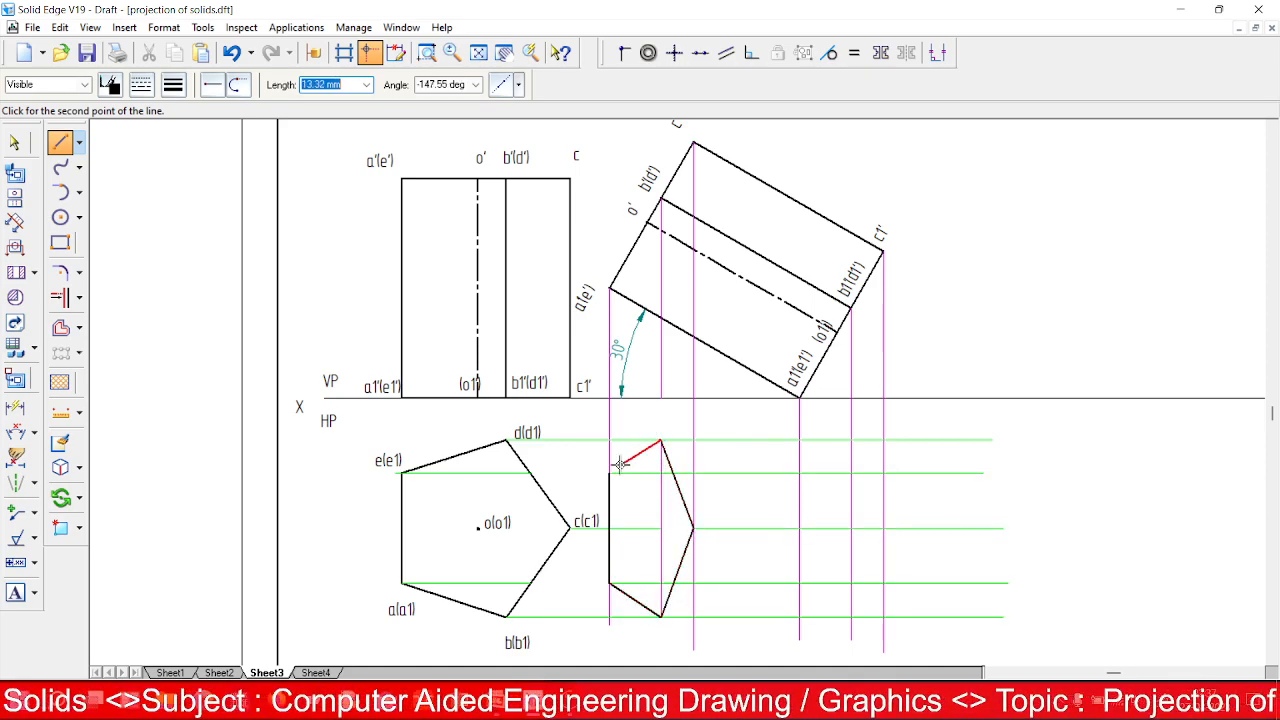
left_click(609, 472)
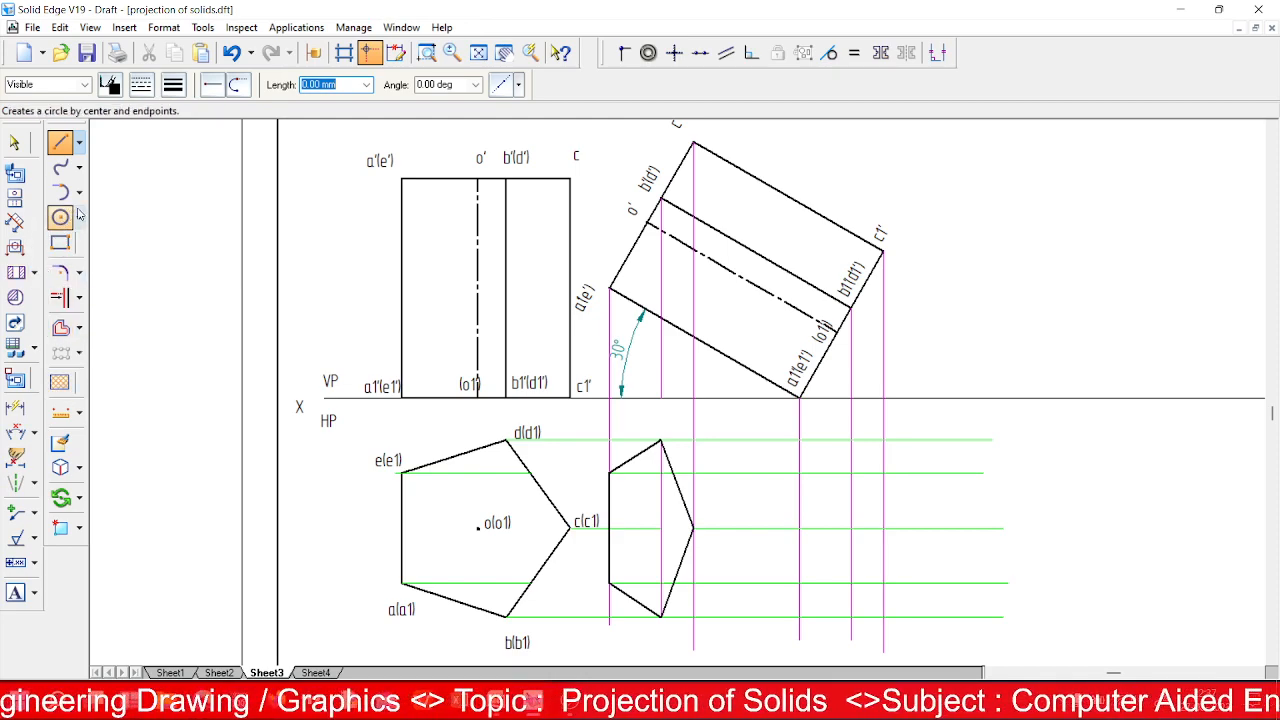
Trim the c(c1) horizontal projector beyond the c1' vertical projector.
left_click(80, 297)
left_click(110, 298)
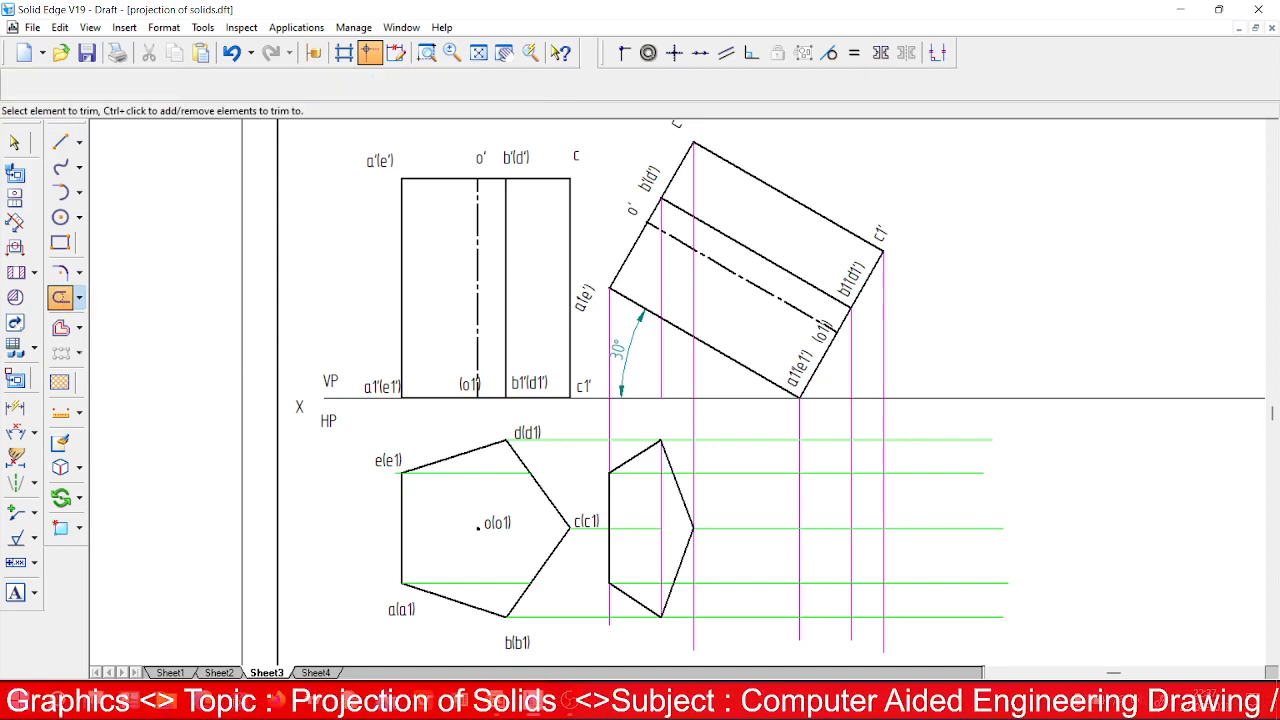
left_click(903, 527)
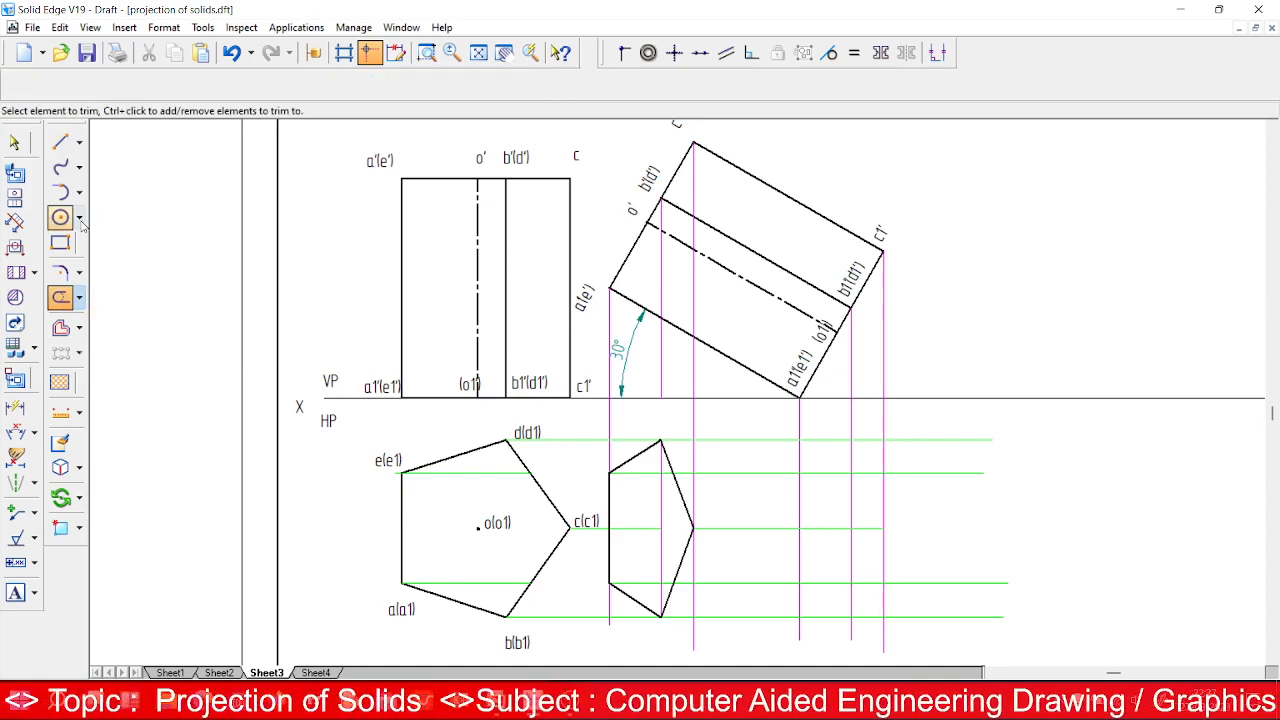
Copy the tilted pentagonal end face along the c projector so its c corner lands on the c1' vertical projector.
left_click(79, 498)
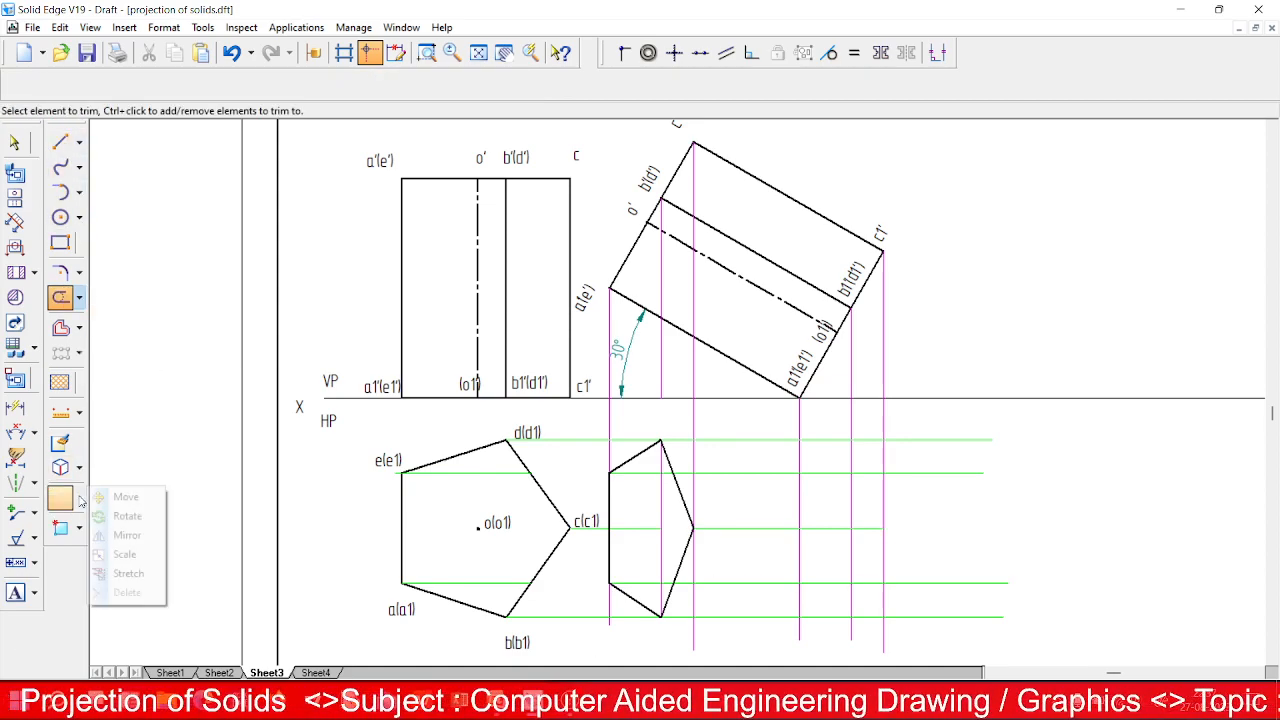
left_click(115, 497)
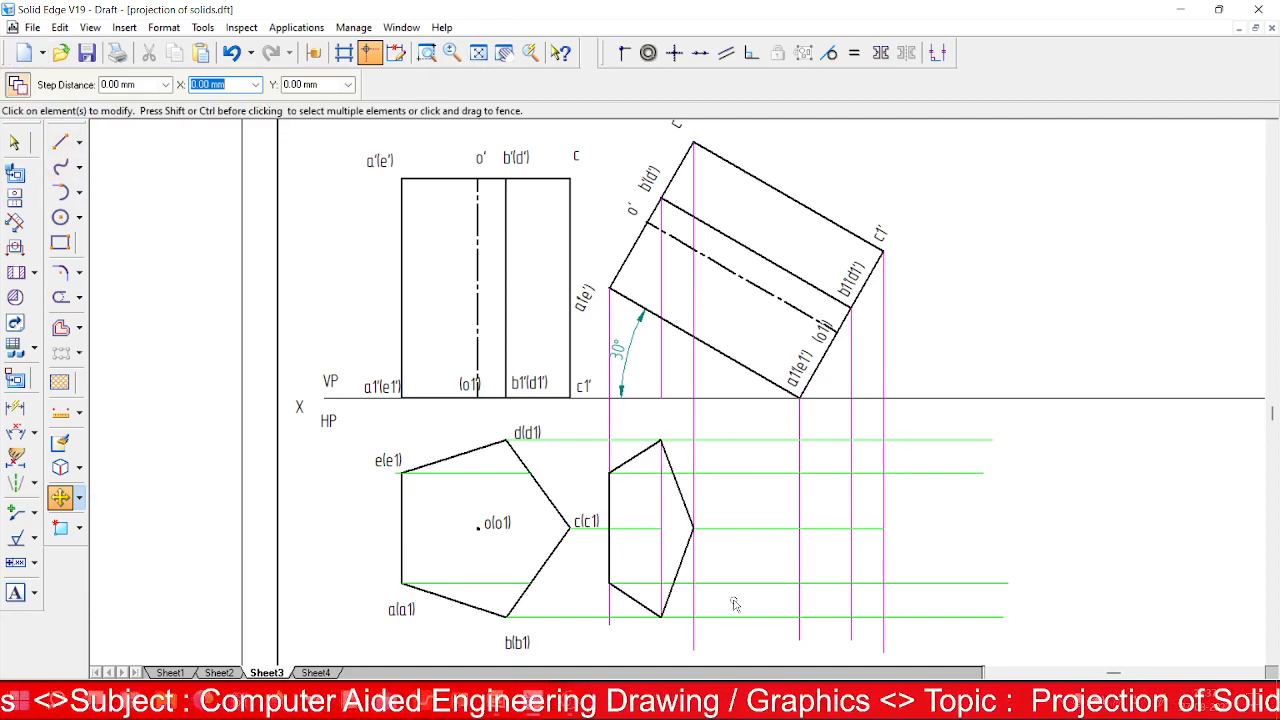
left_click_drag(734, 604, 736, 634)
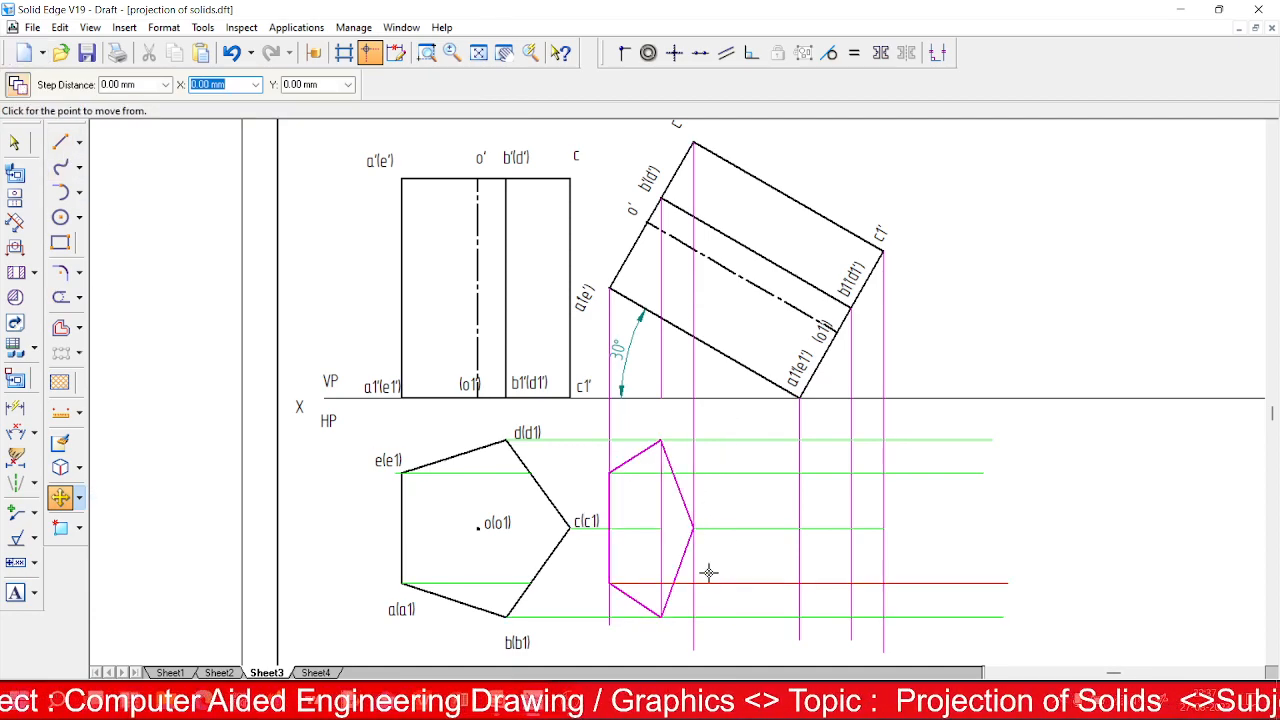
left_click(693, 527)
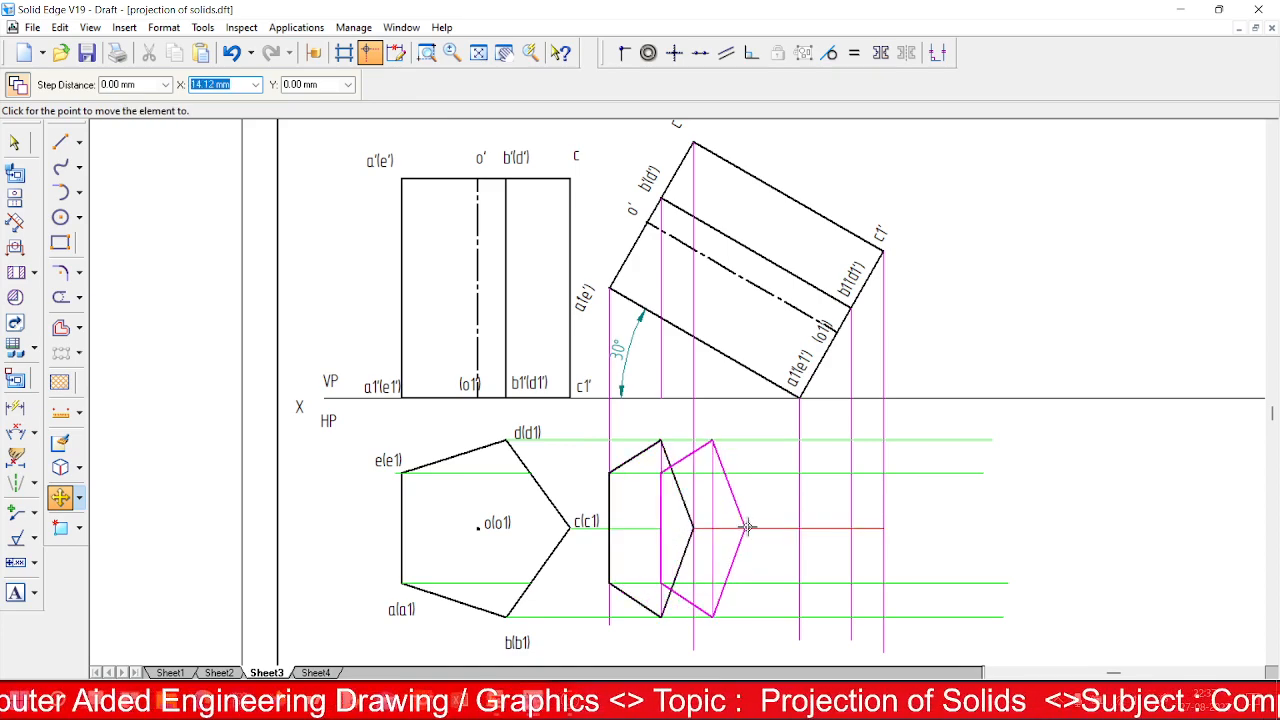
left_click(885, 530)
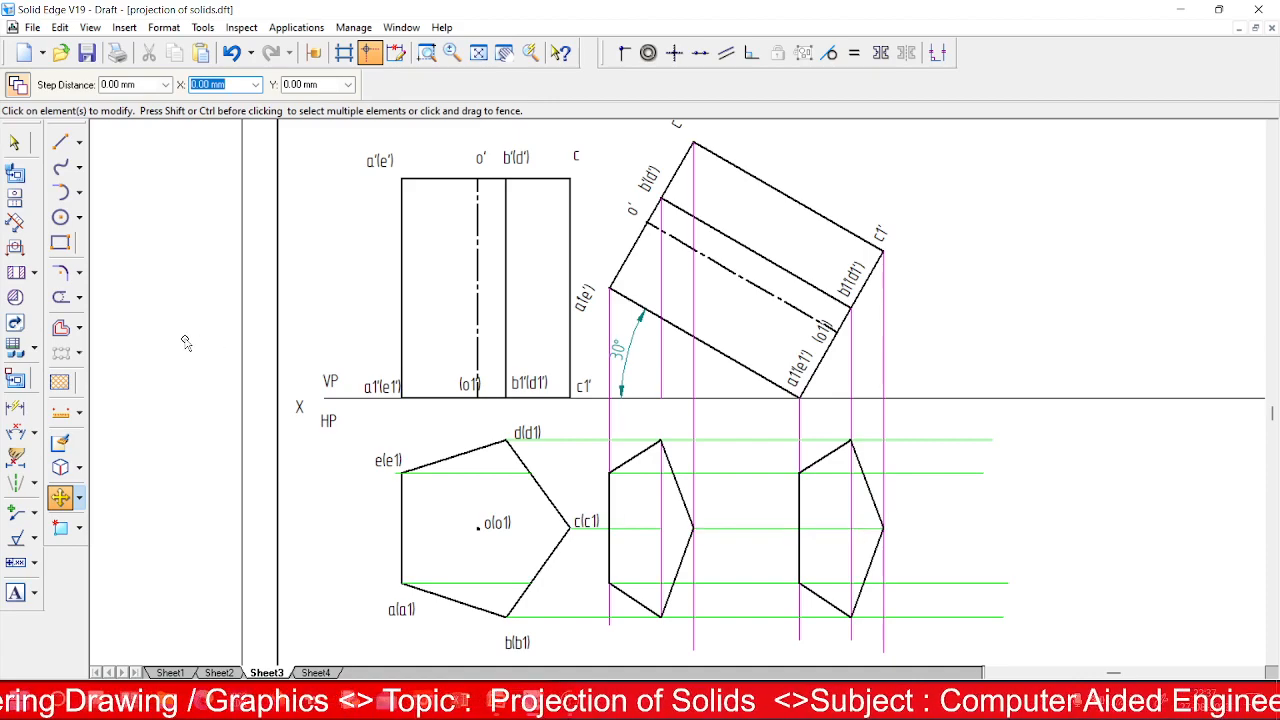
left_click(846, 450)
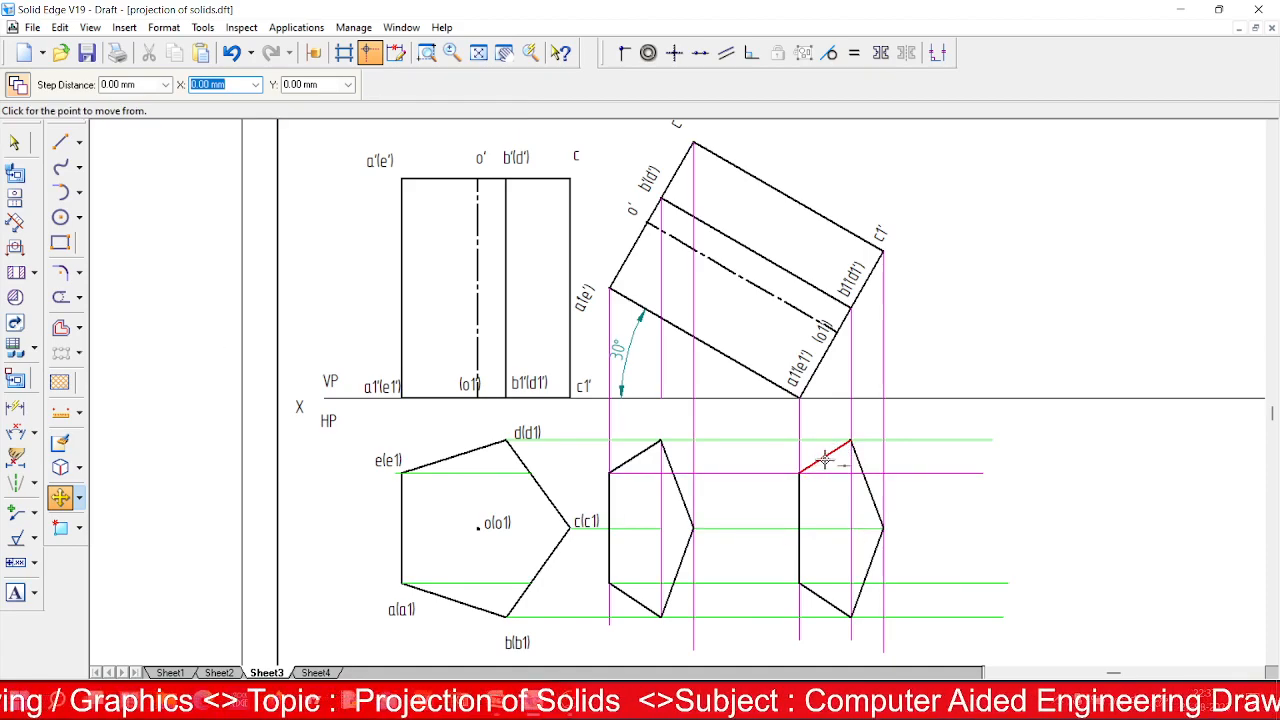
Change the copied pentagon's d1-e1, e1-a1 and a1-b1 edges to a dashed line type.
left_click(14, 142)
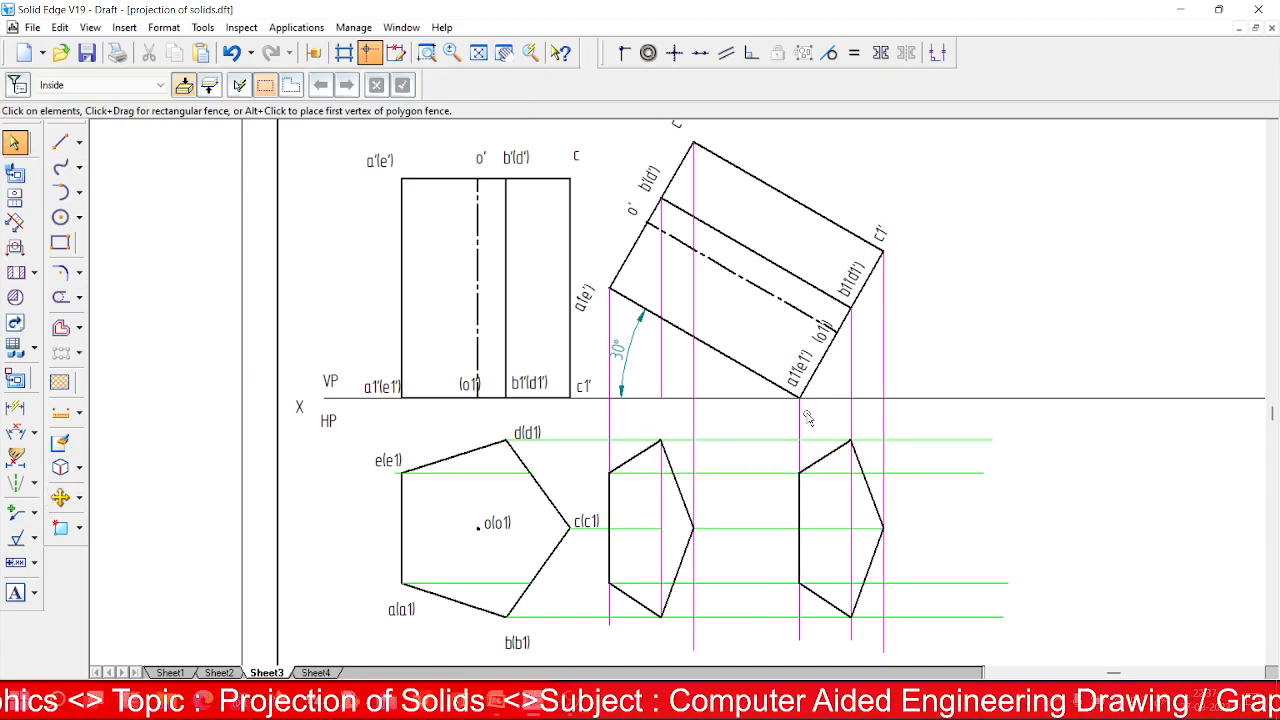
left_click(820, 459)
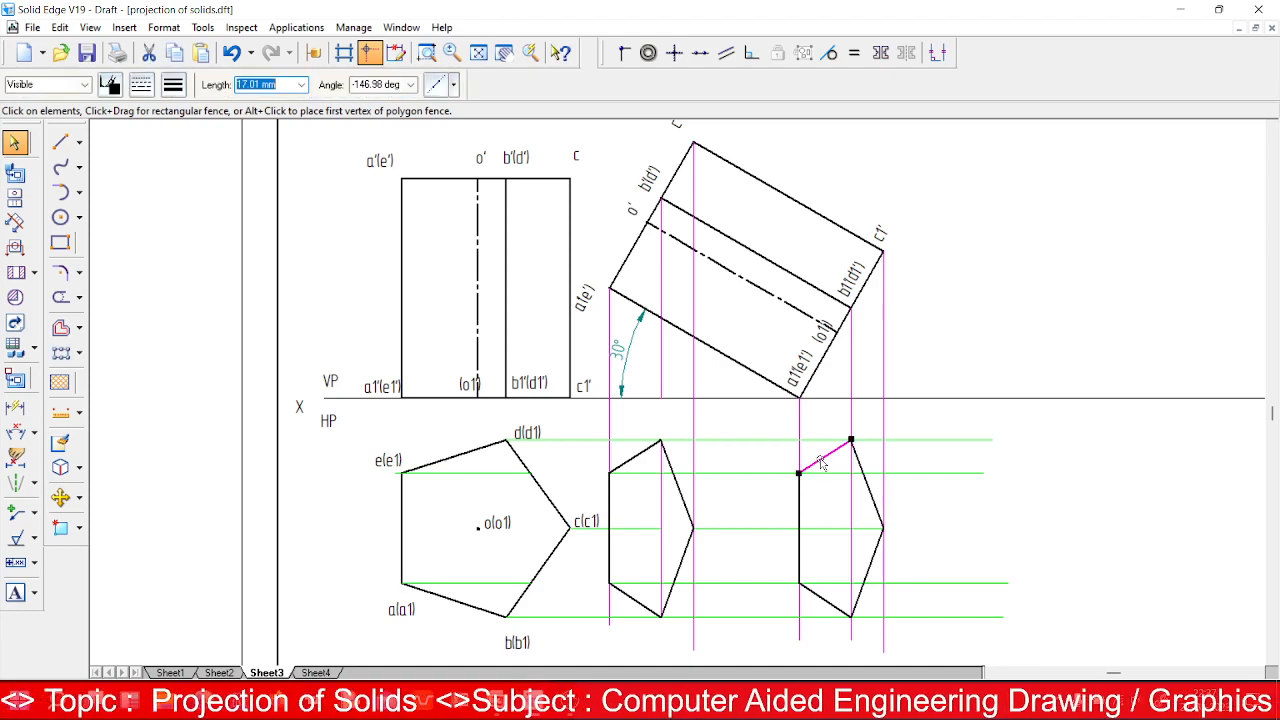
left_click(800, 517, "shift")
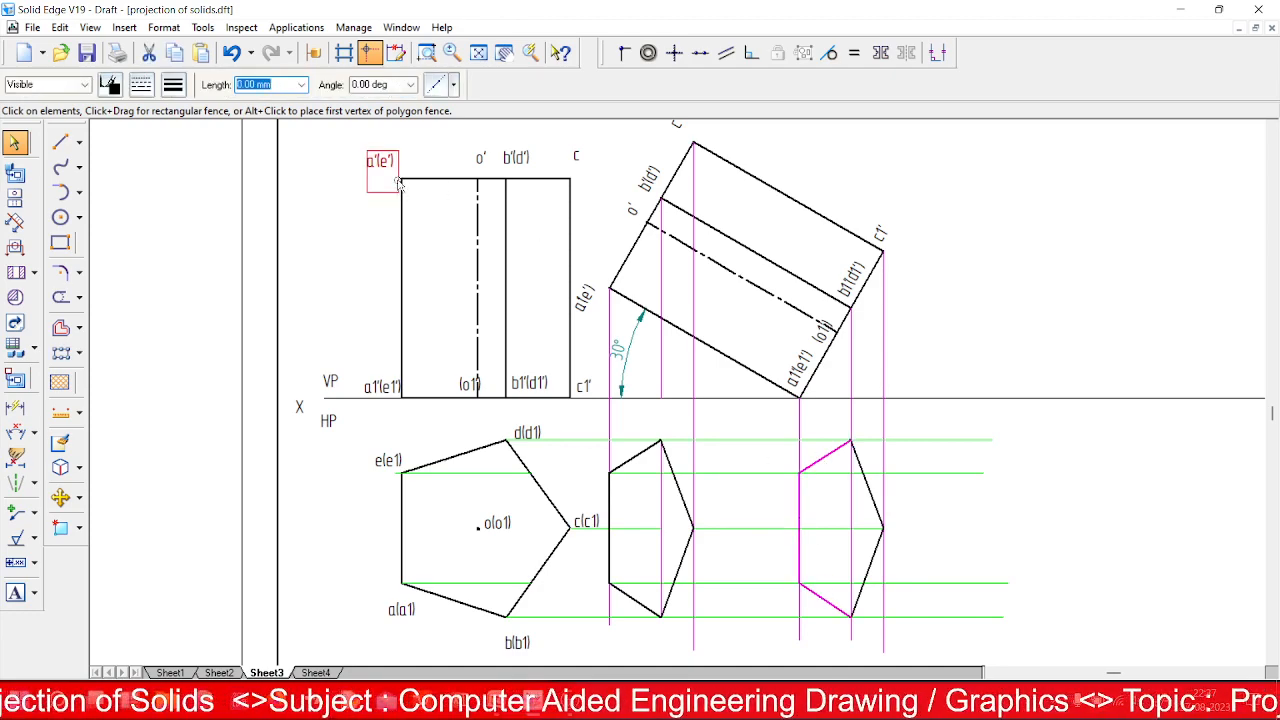
left_click(173, 84)
left_click(141, 84)
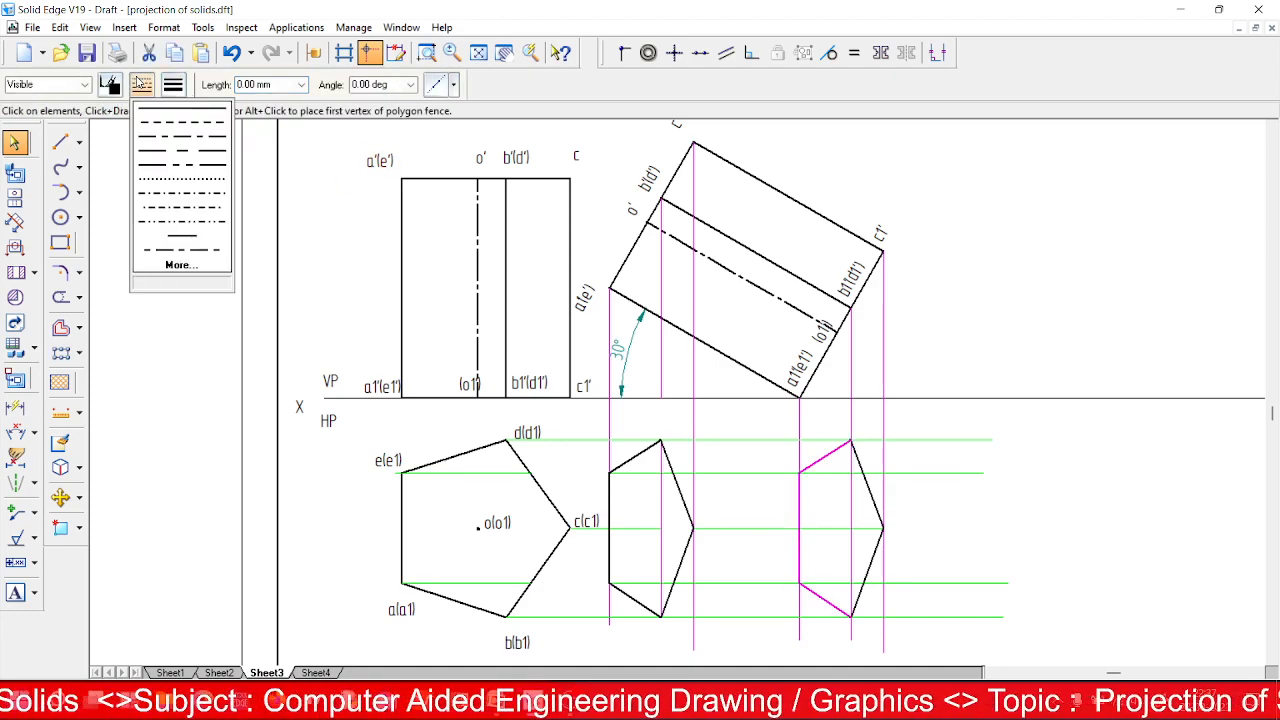
left_click(157, 127)
key("Escape")
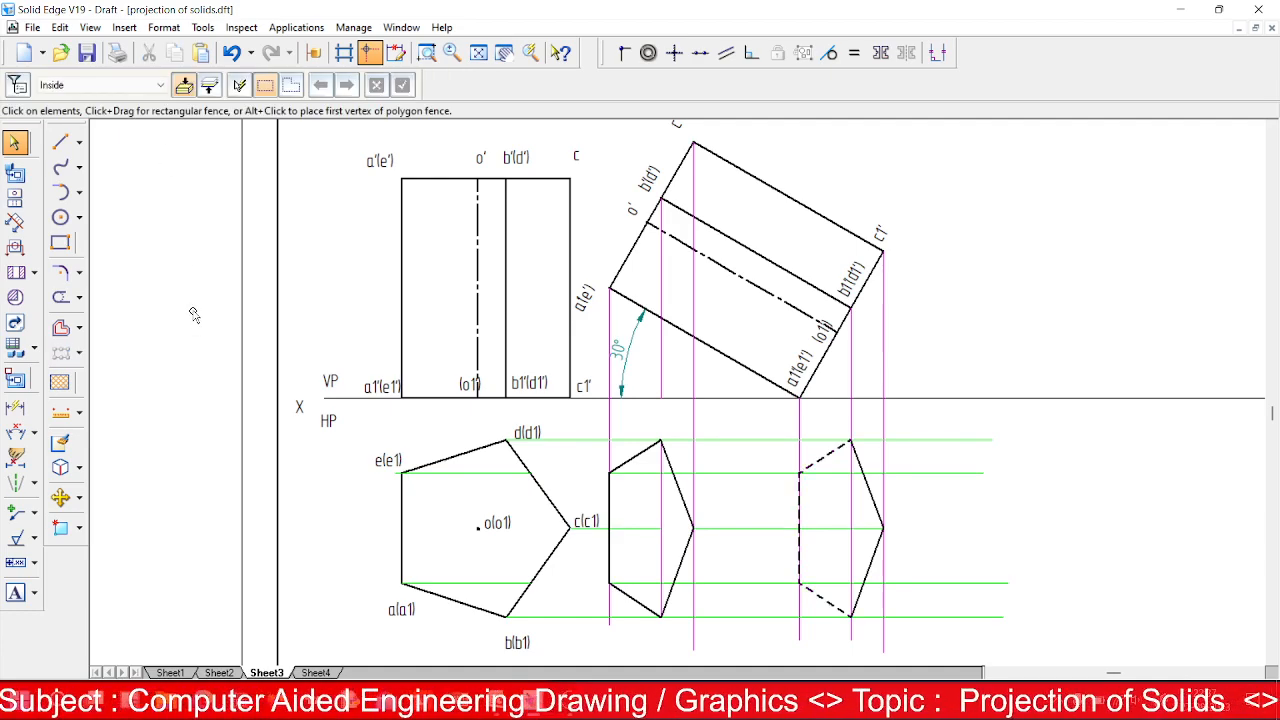
Draw the c, d and b longitudinal edges between the two end faces in the top view with 0.70 mm lines.
left_click(60, 142)
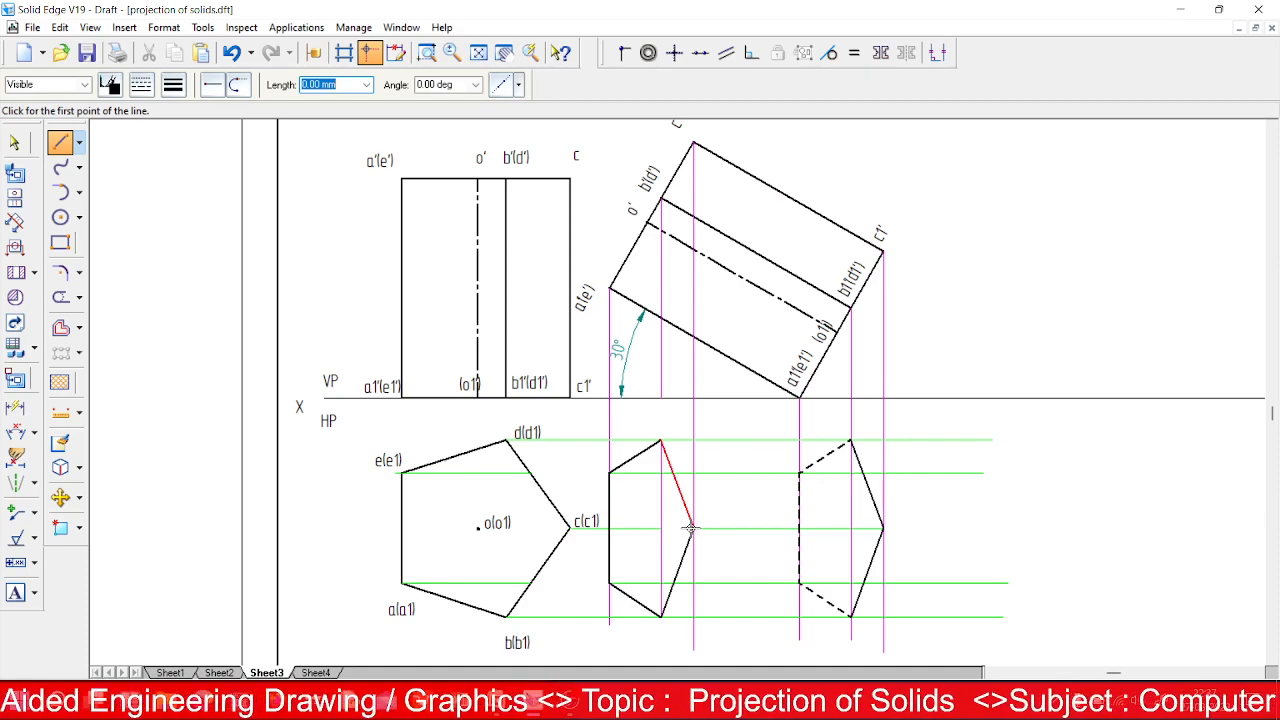
left_click(112, 87)
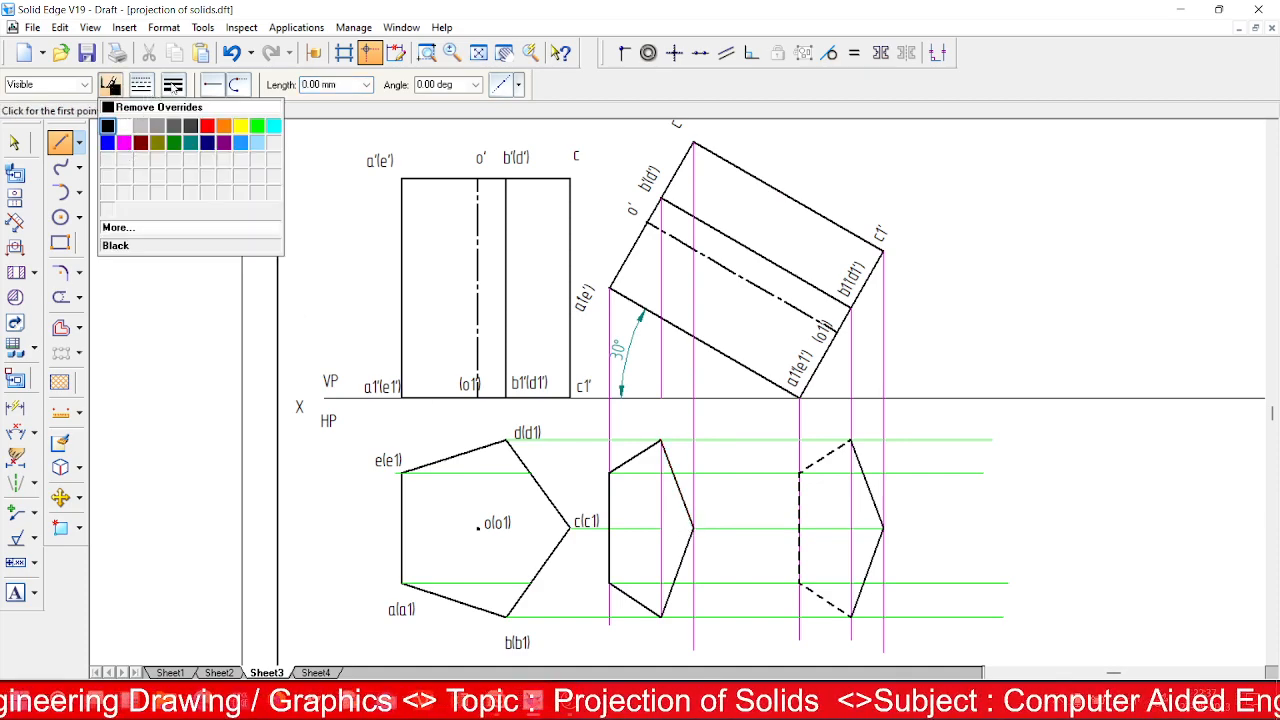
left_click(174, 85)
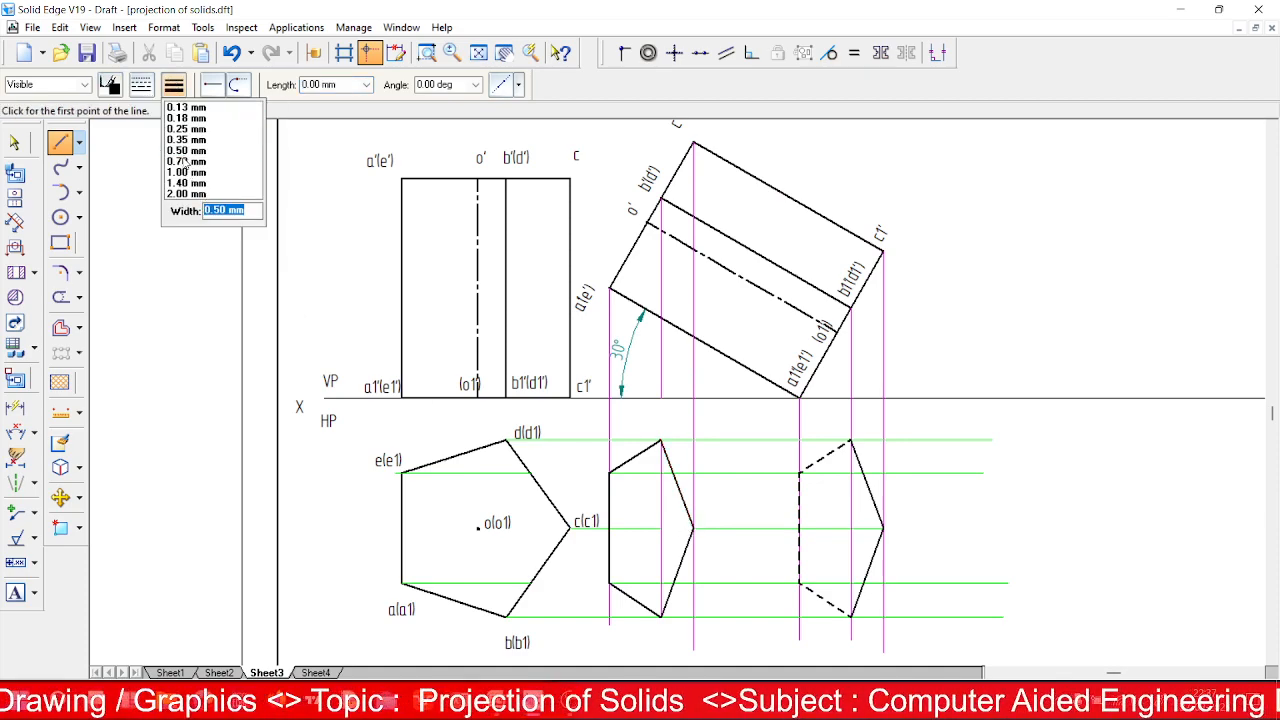
left_click(186, 161)
left_click(661, 617)
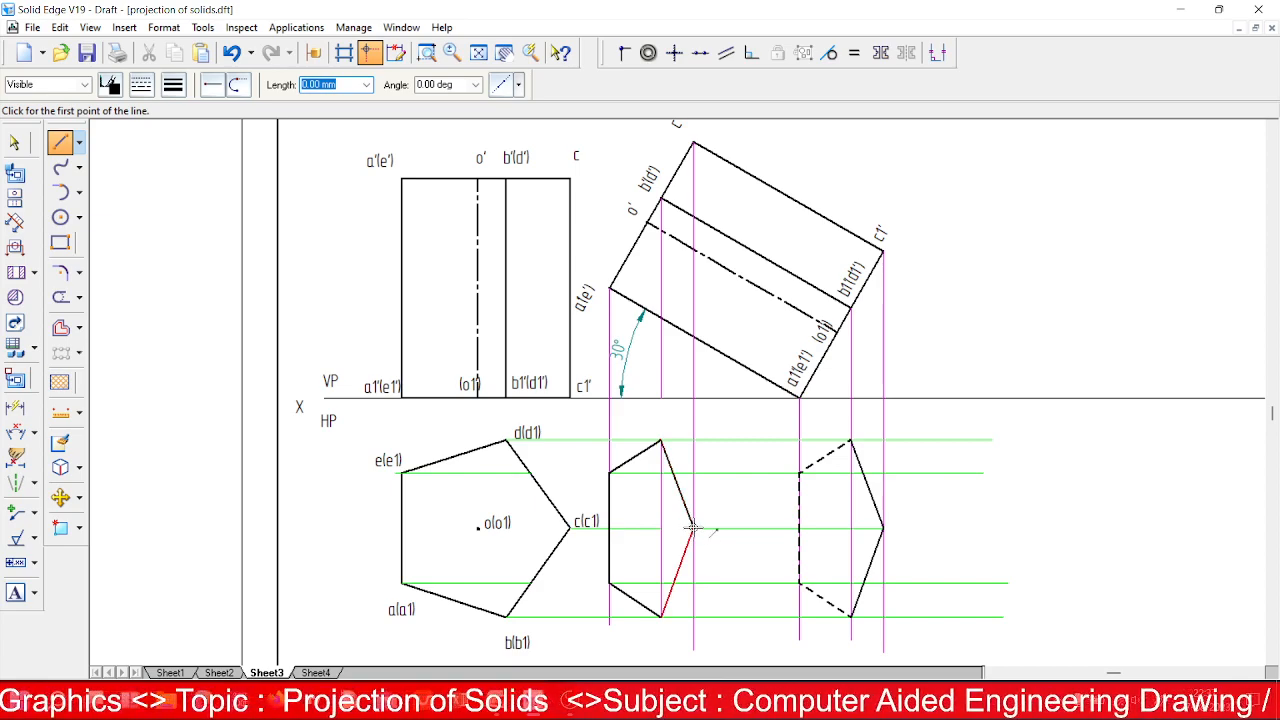
left_click(693, 527)
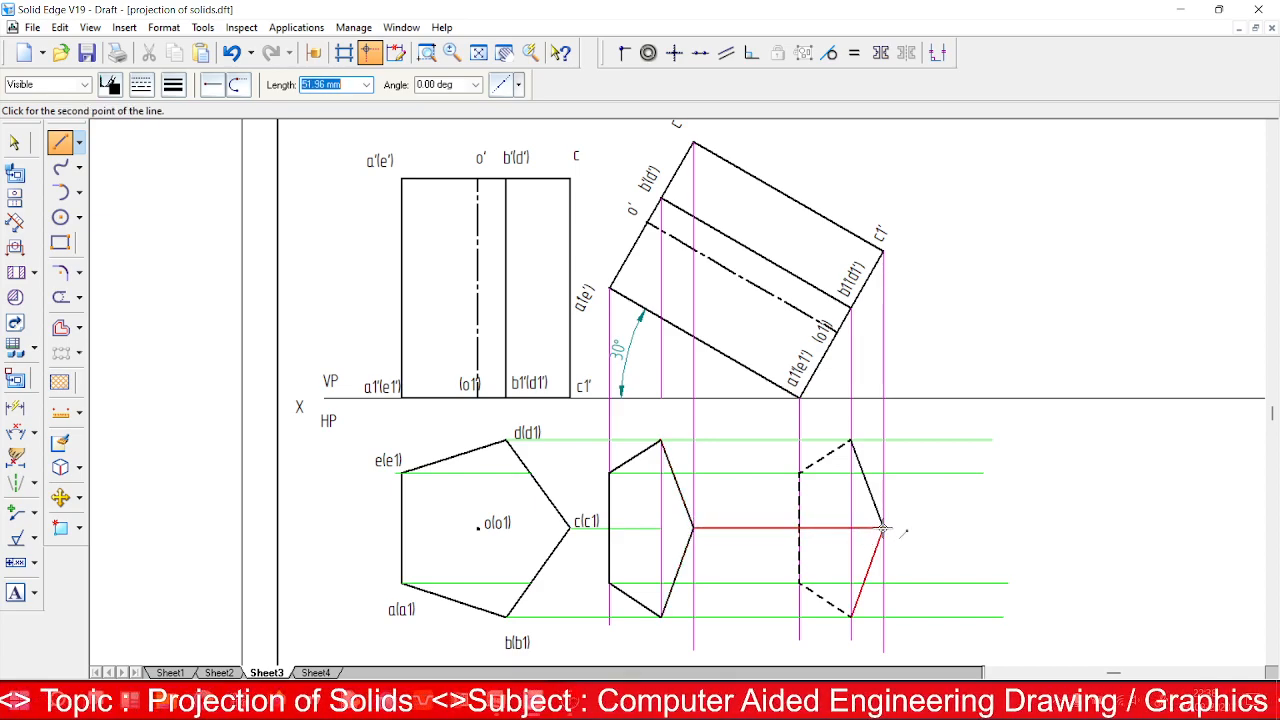
left_click(883, 527)
left_click(661, 440)
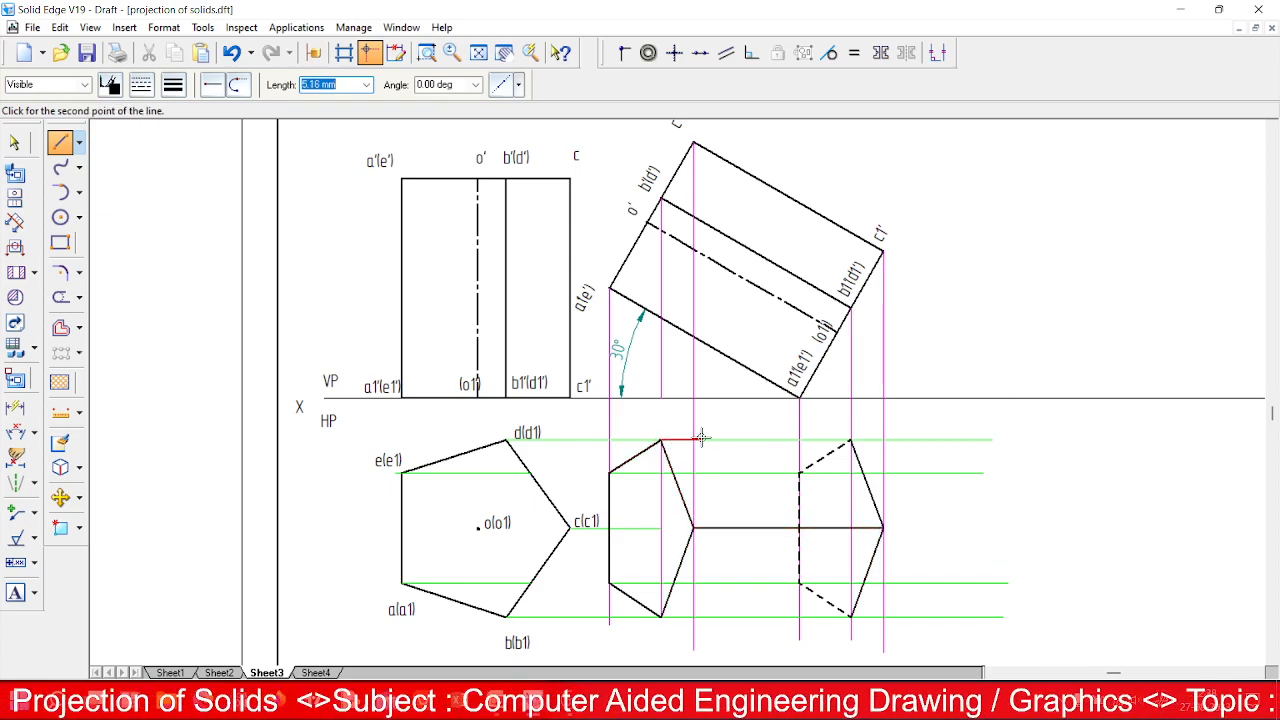
left_click(849, 440)
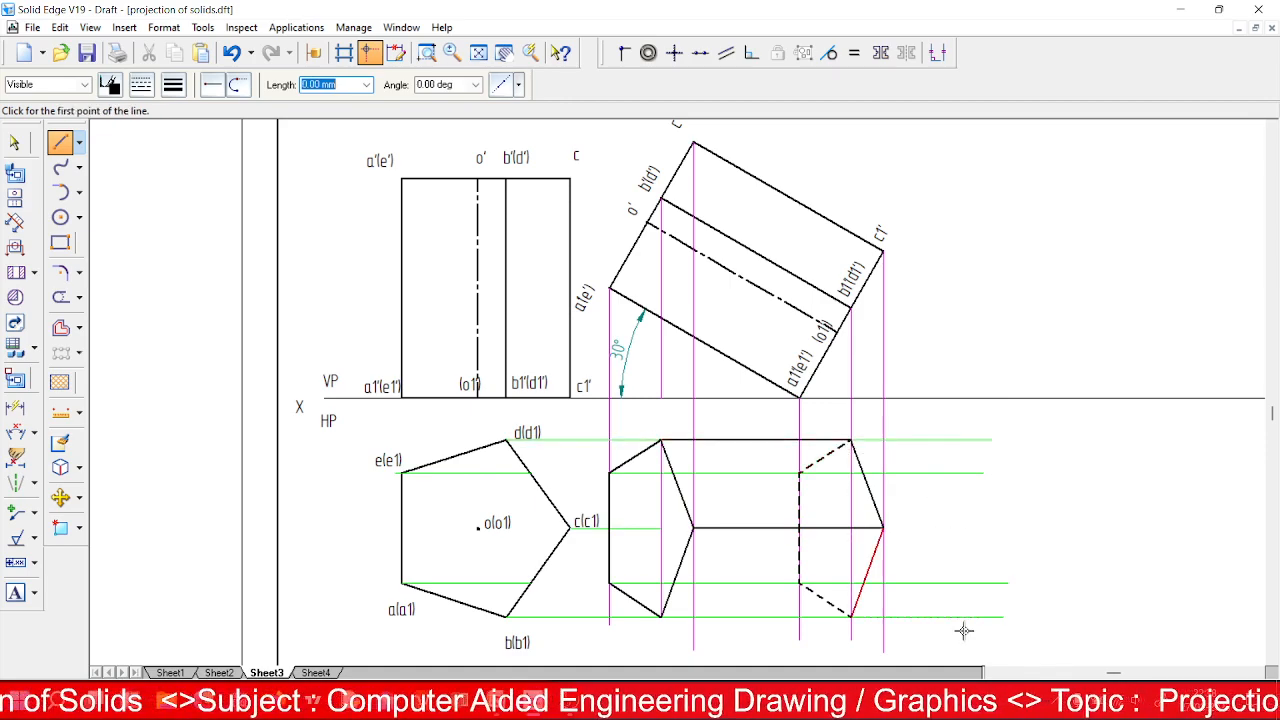
left_click(661, 616)
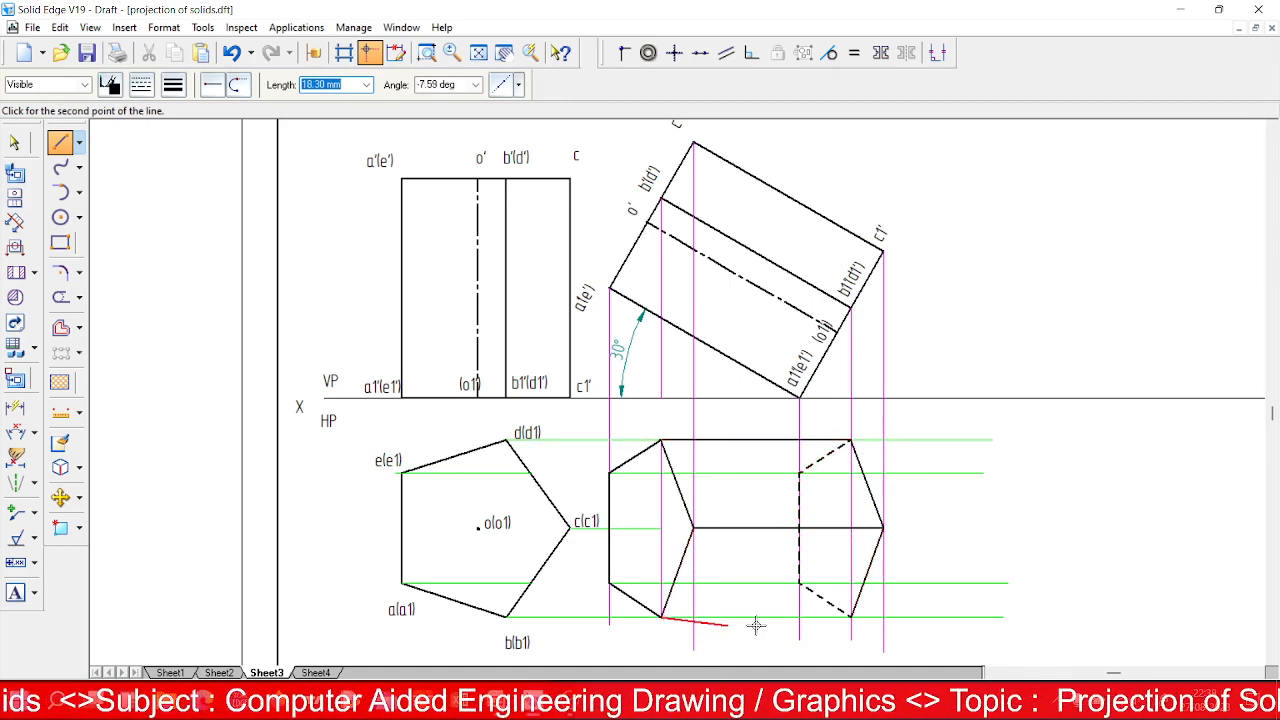
left_click(849, 617)
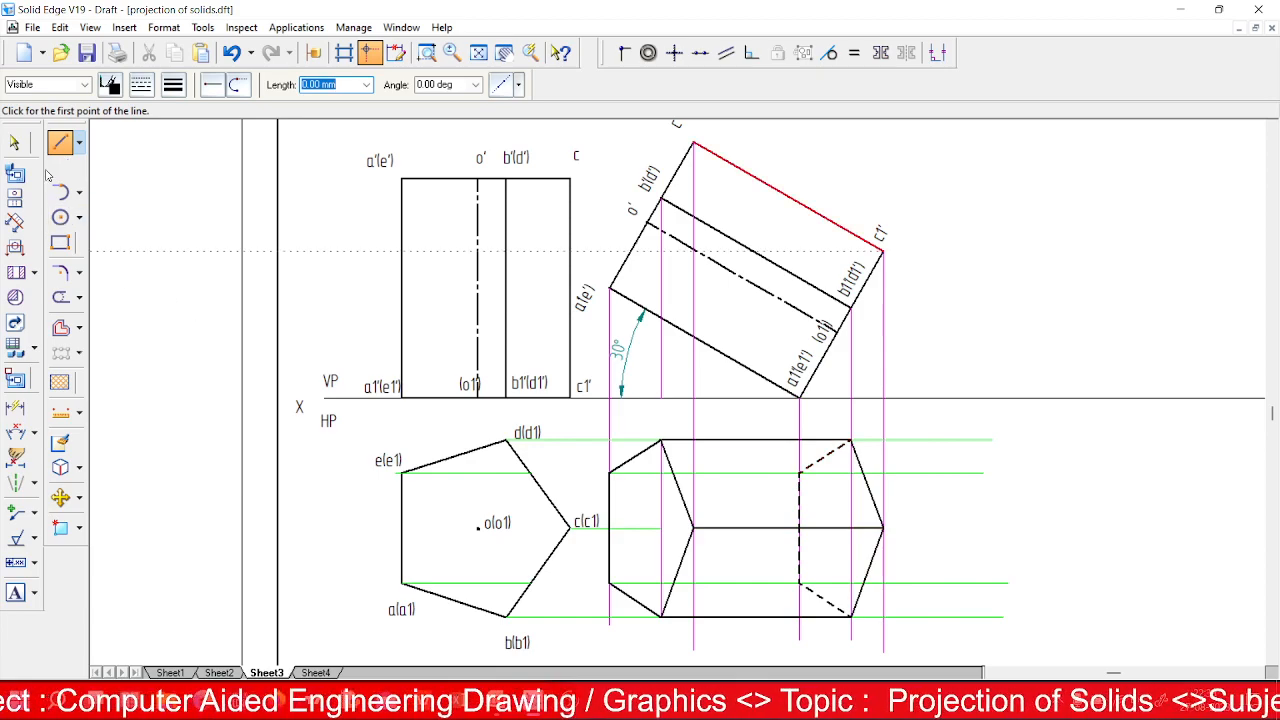
Draw the e and a longitudinal edges between the two end faces in the top view.
left_click(61, 142)
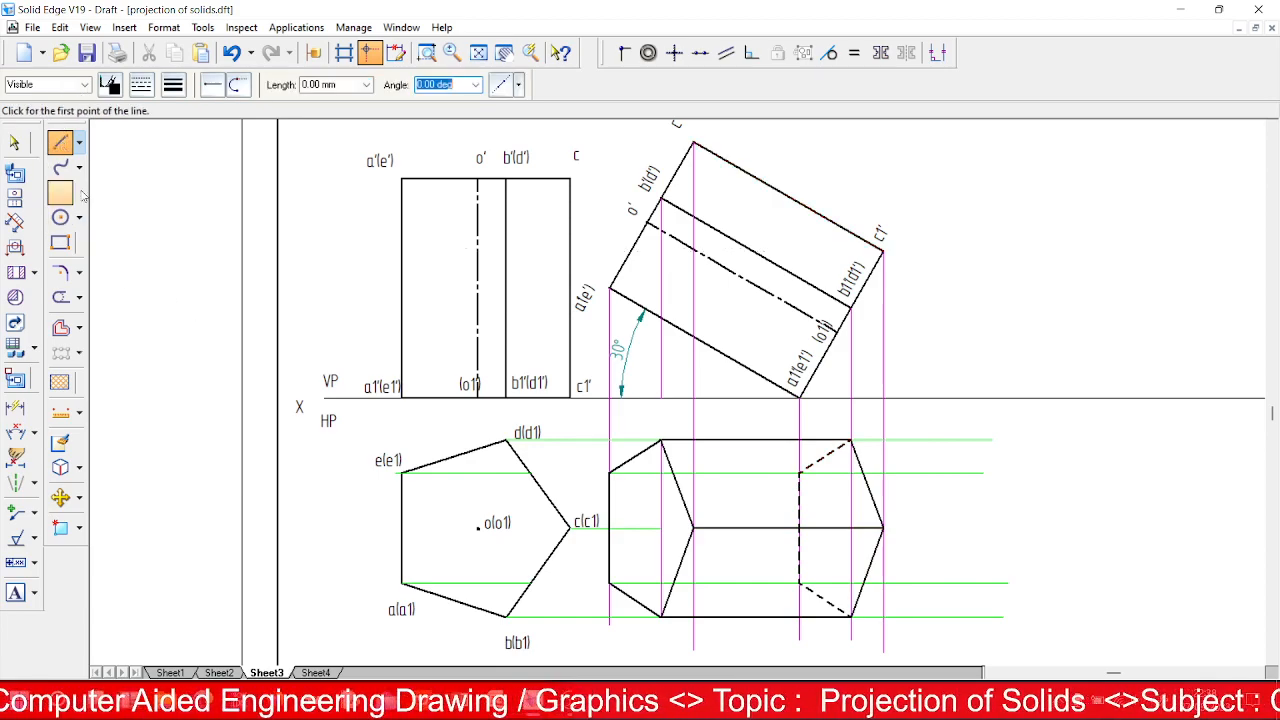
left_click(610, 472)
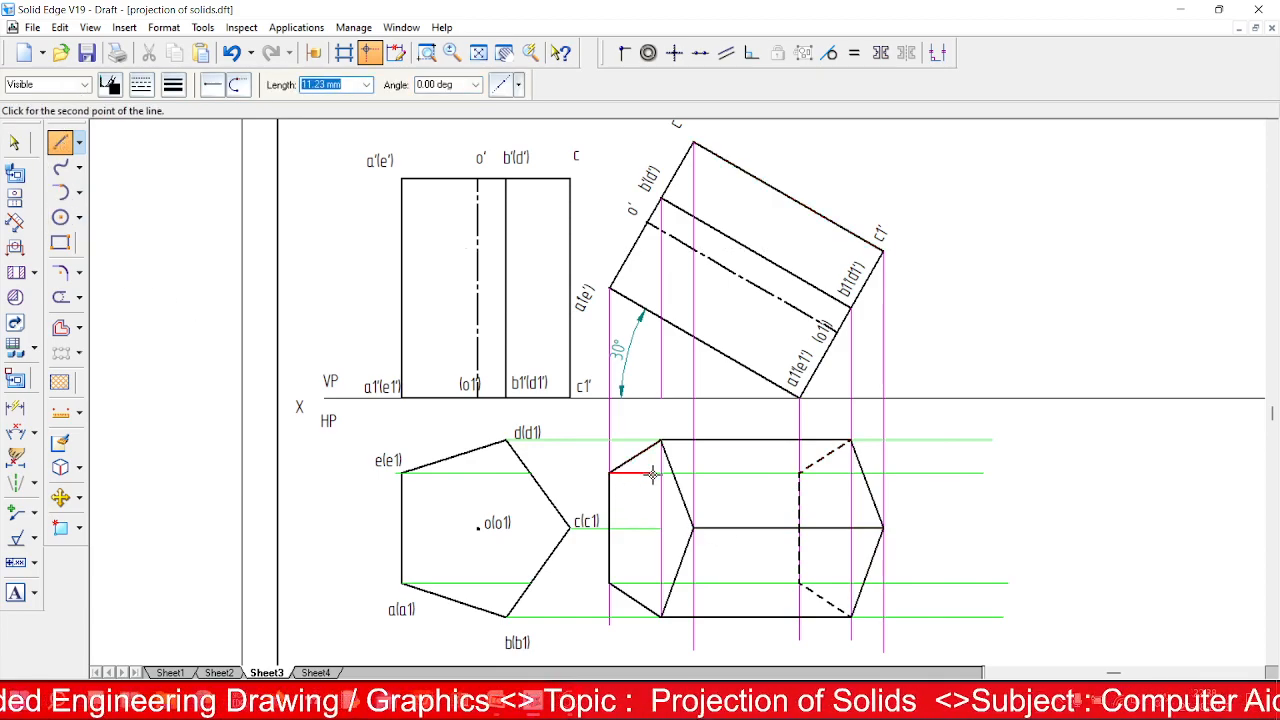
left_click(799, 472)
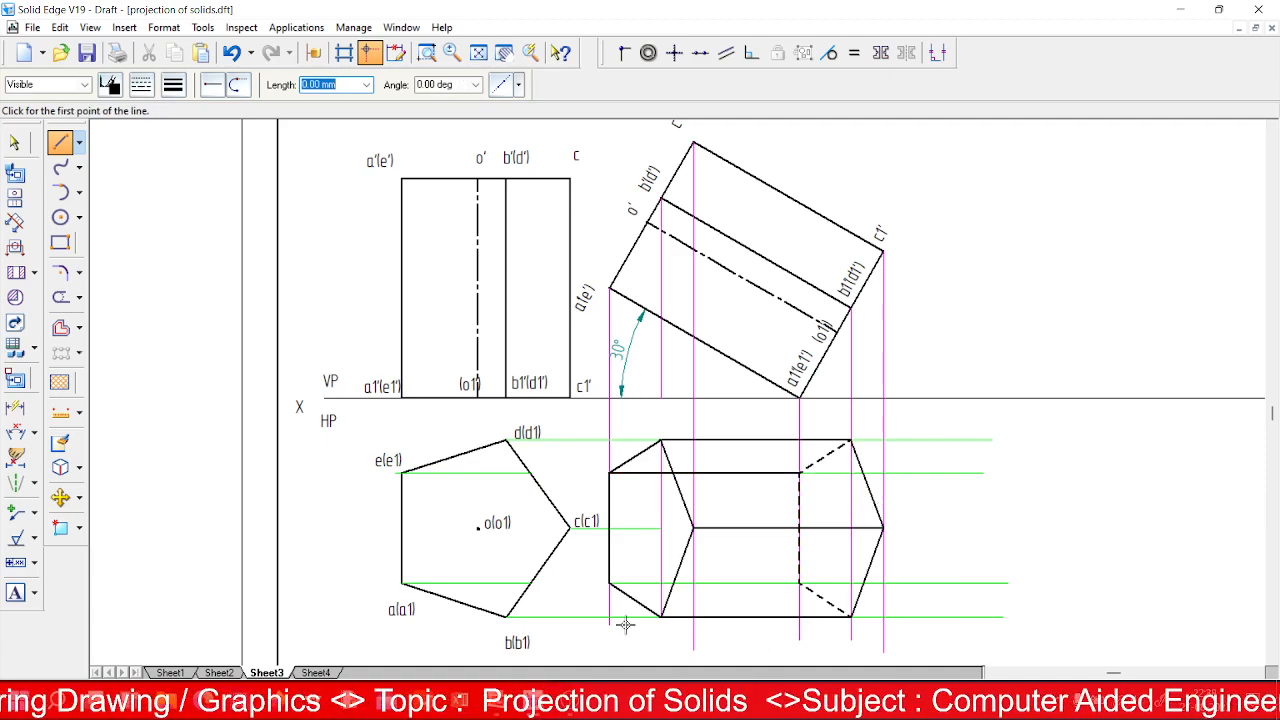
left_click(609, 584)
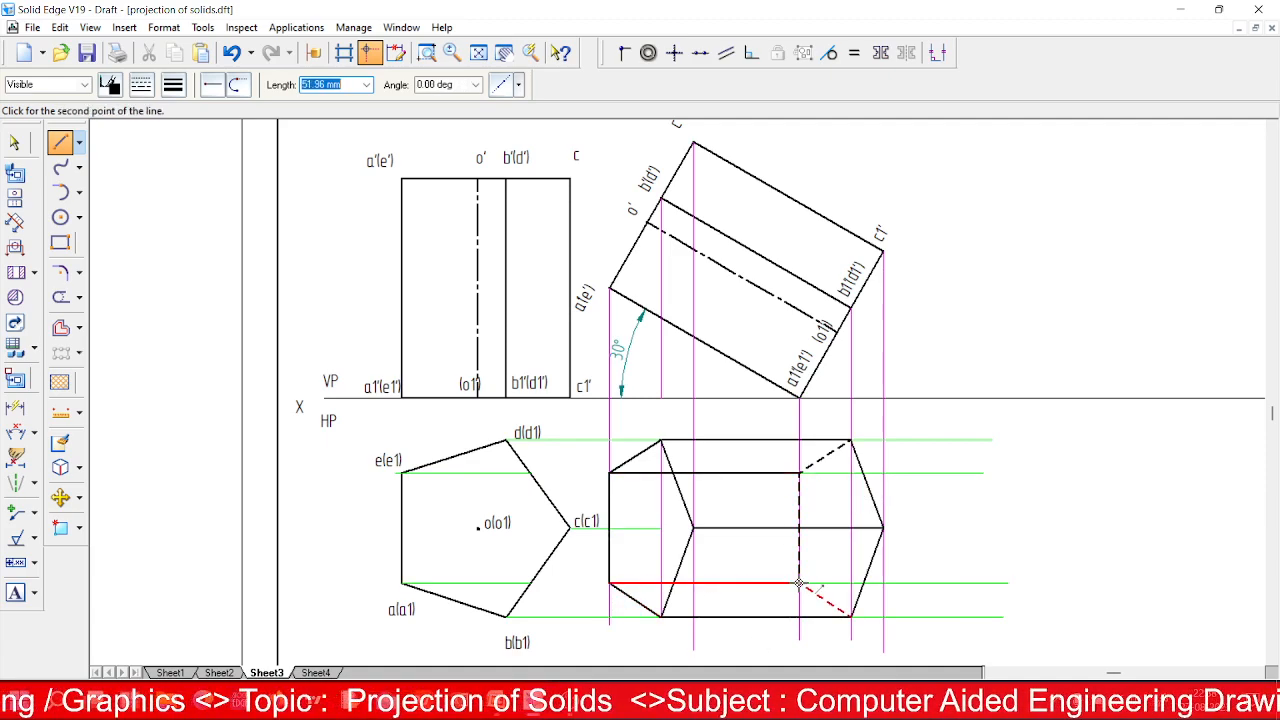
left_click(799, 583)
Change the e and a longitudinal edges in the top view to dashed lines 0.50 mm wide.
left_click(14, 143)
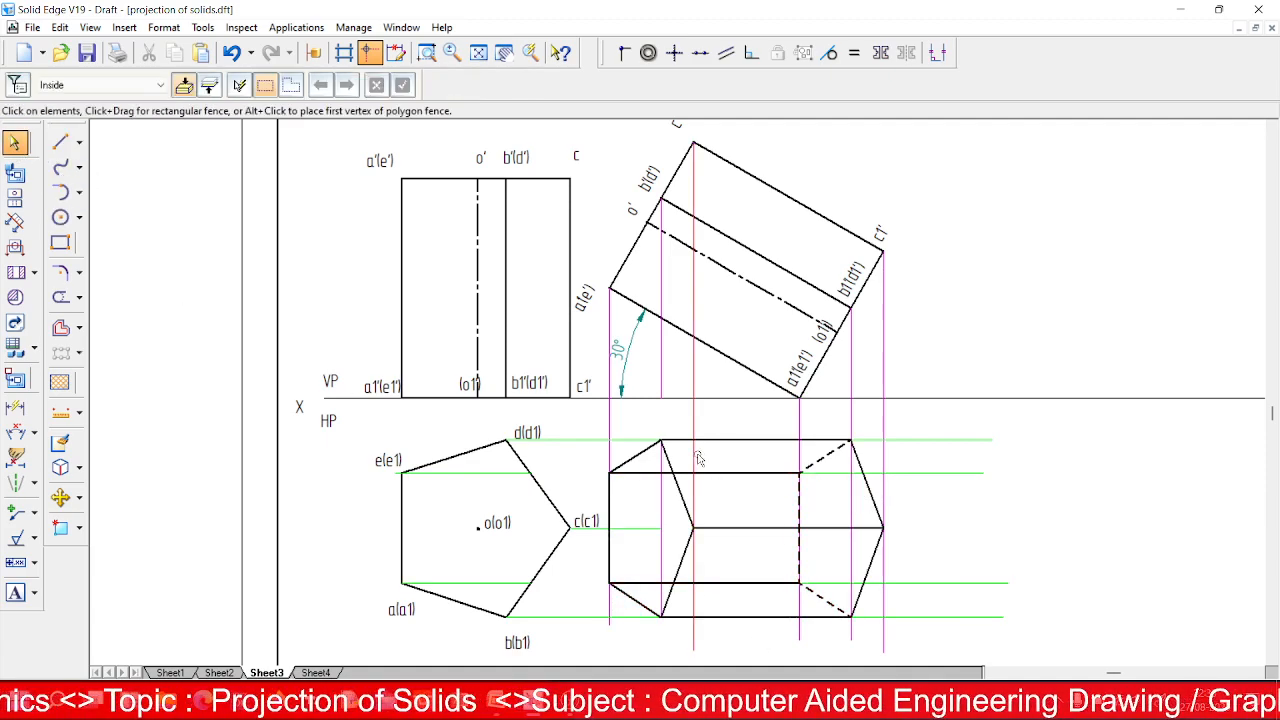
left_click(729, 472)
left_click(736, 584, "shift")
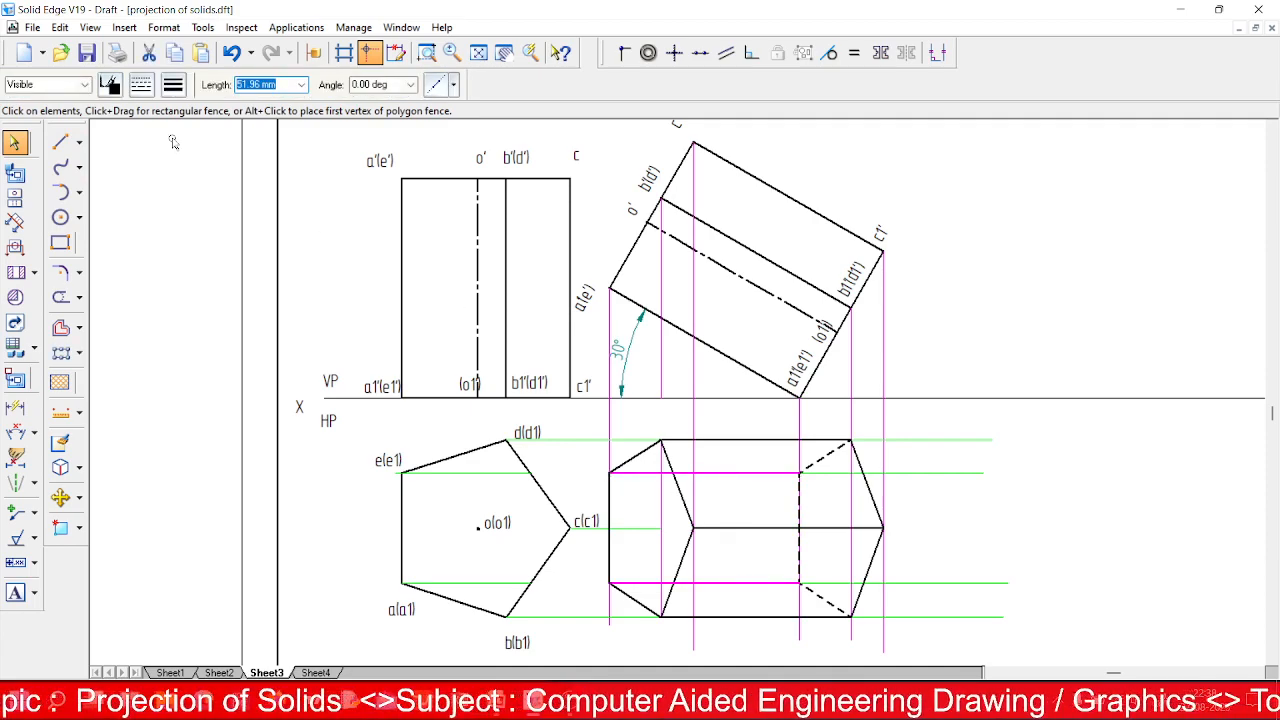
left_click(174, 86)
left_click(199, 151)
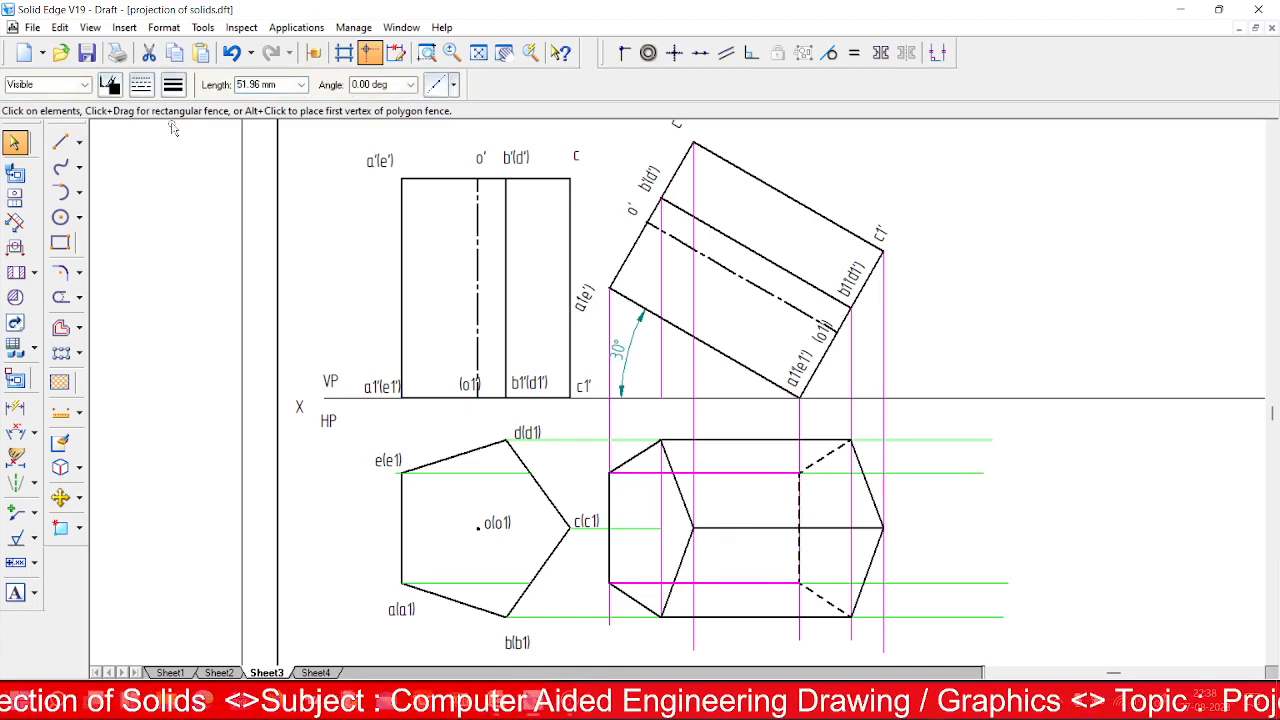
left_click(141, 85)
left_click(166, 128)
key("Escape")
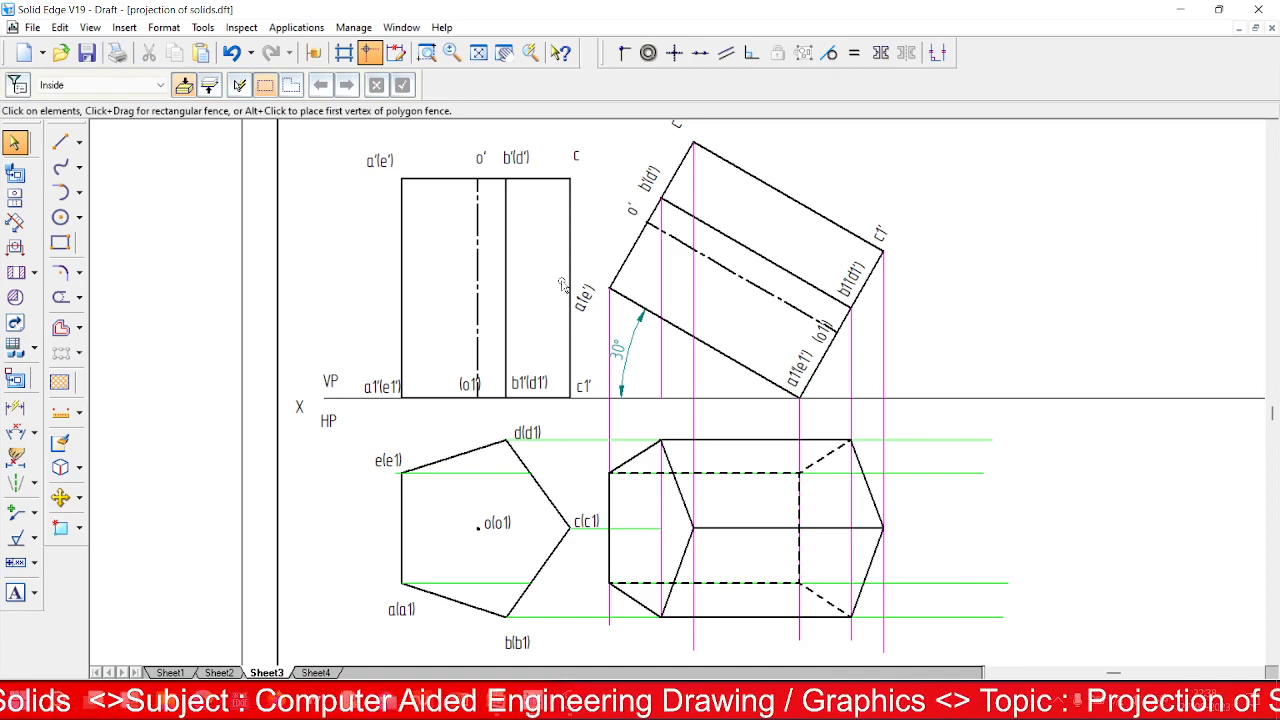
Draw a vertical reference line about 149 mm long across XY, between the c1' projector and Y.
left_click(478, 53)
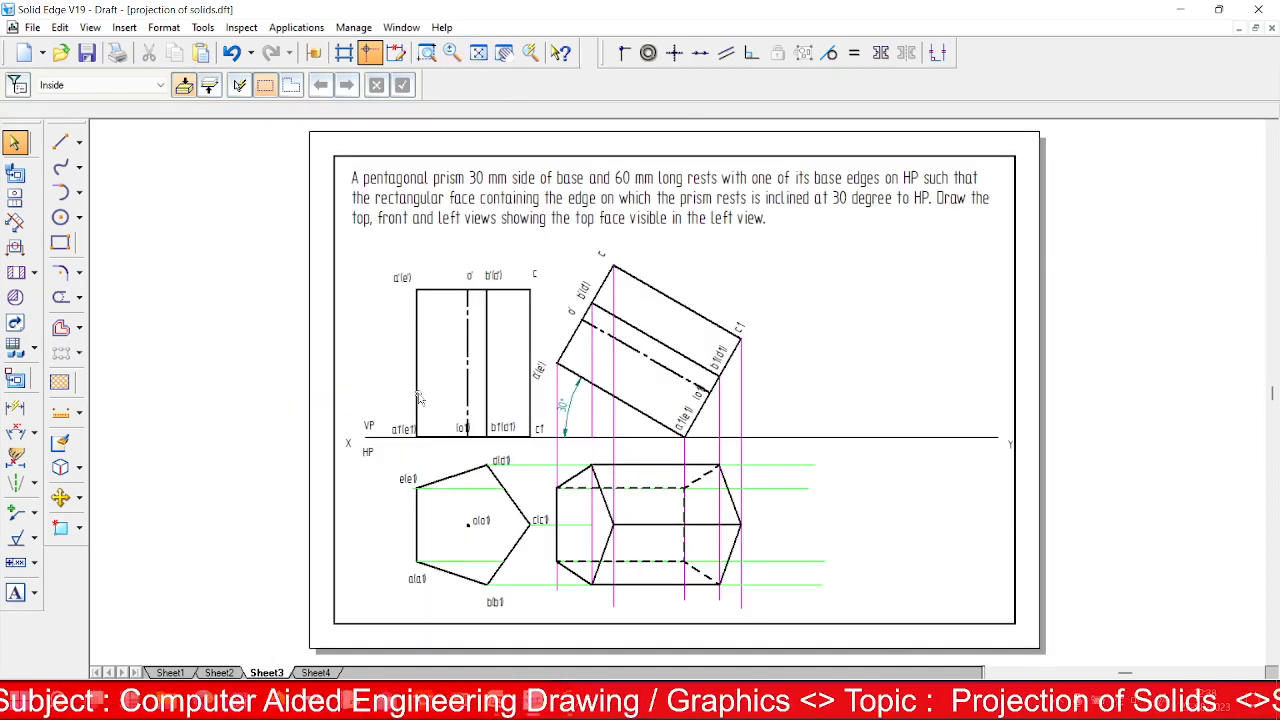
left_click(60, 142)
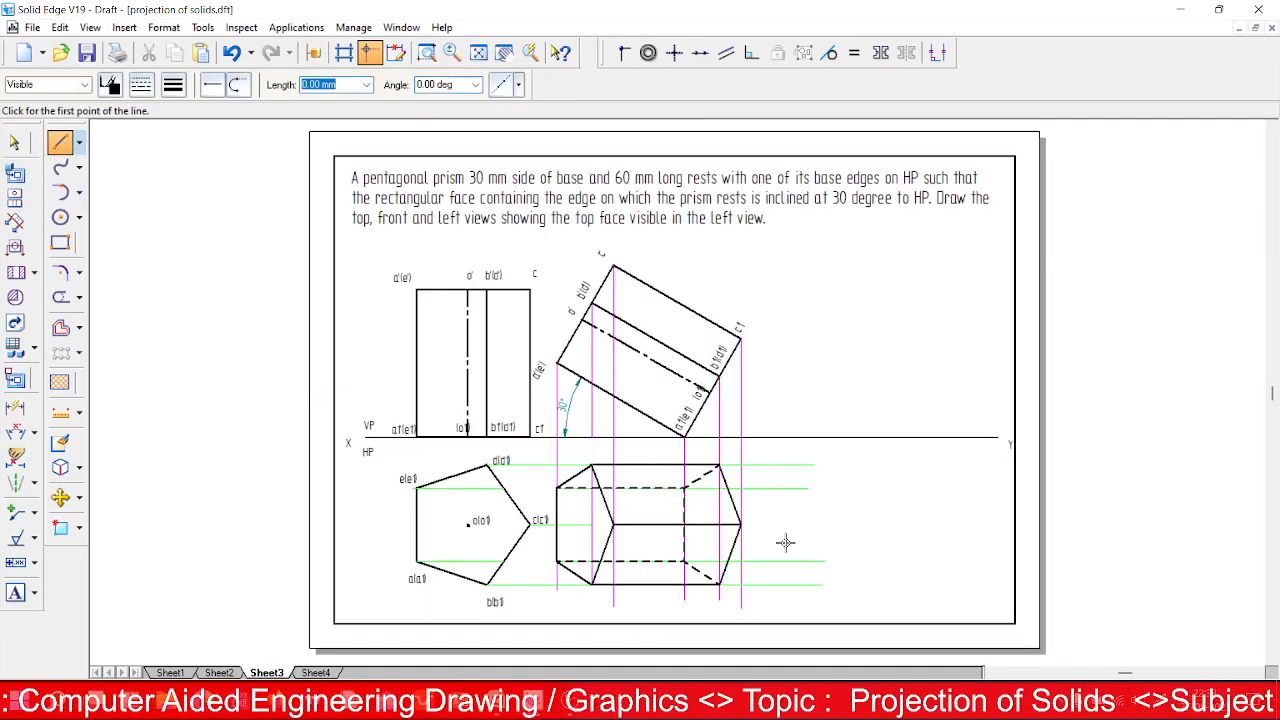
left_click(771, 241)
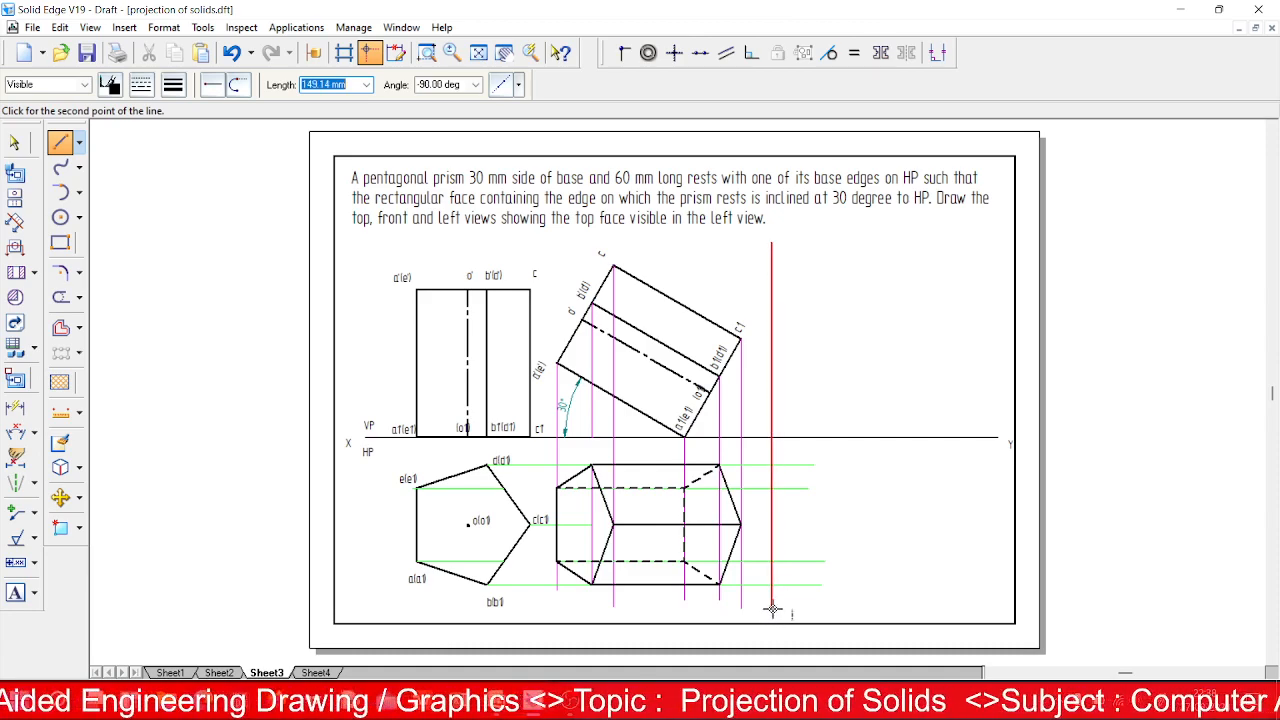
left_click(772, 606)
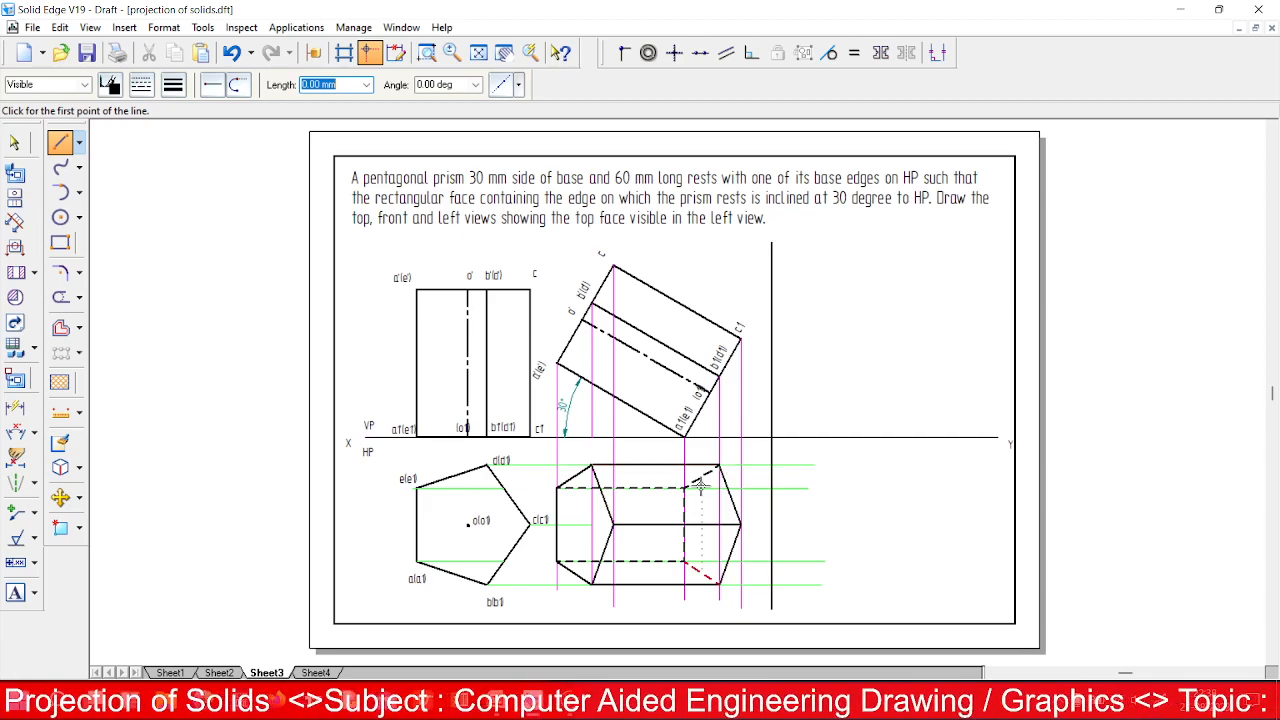
key("Escape")
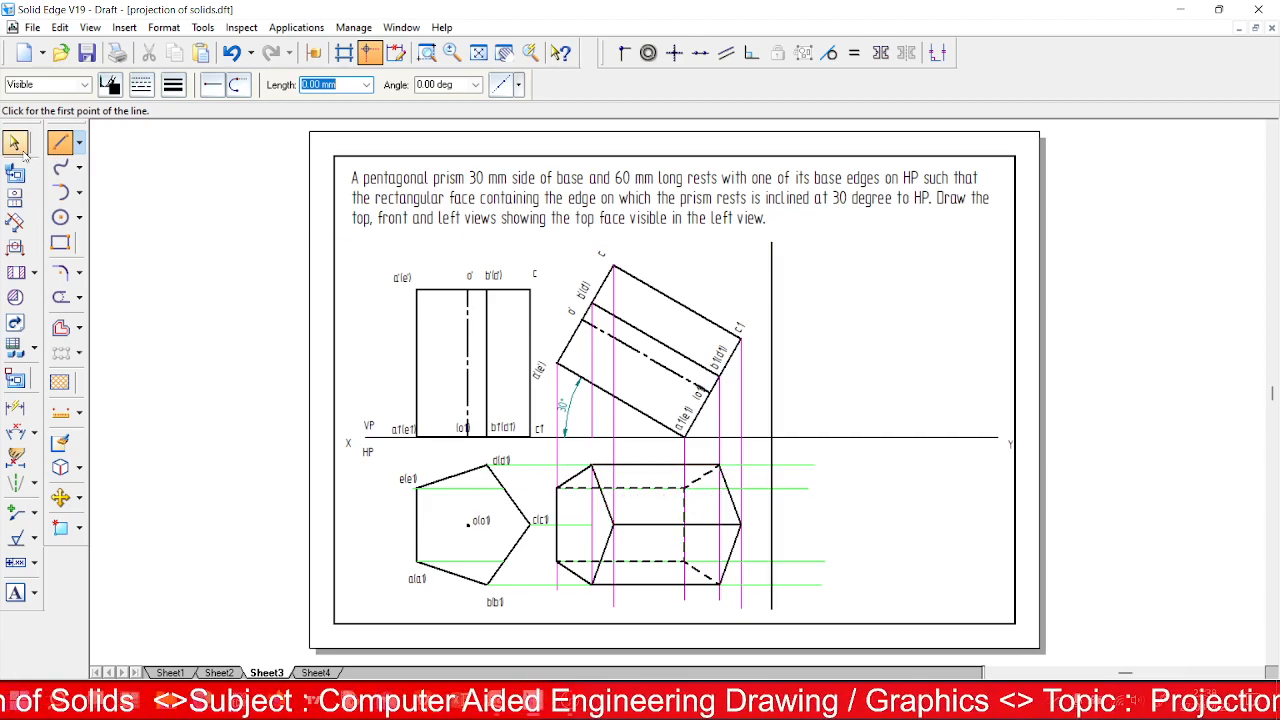
Set the line width of the vertical reference line crossing XY to 0.13 mm.
left_click(773, 313)
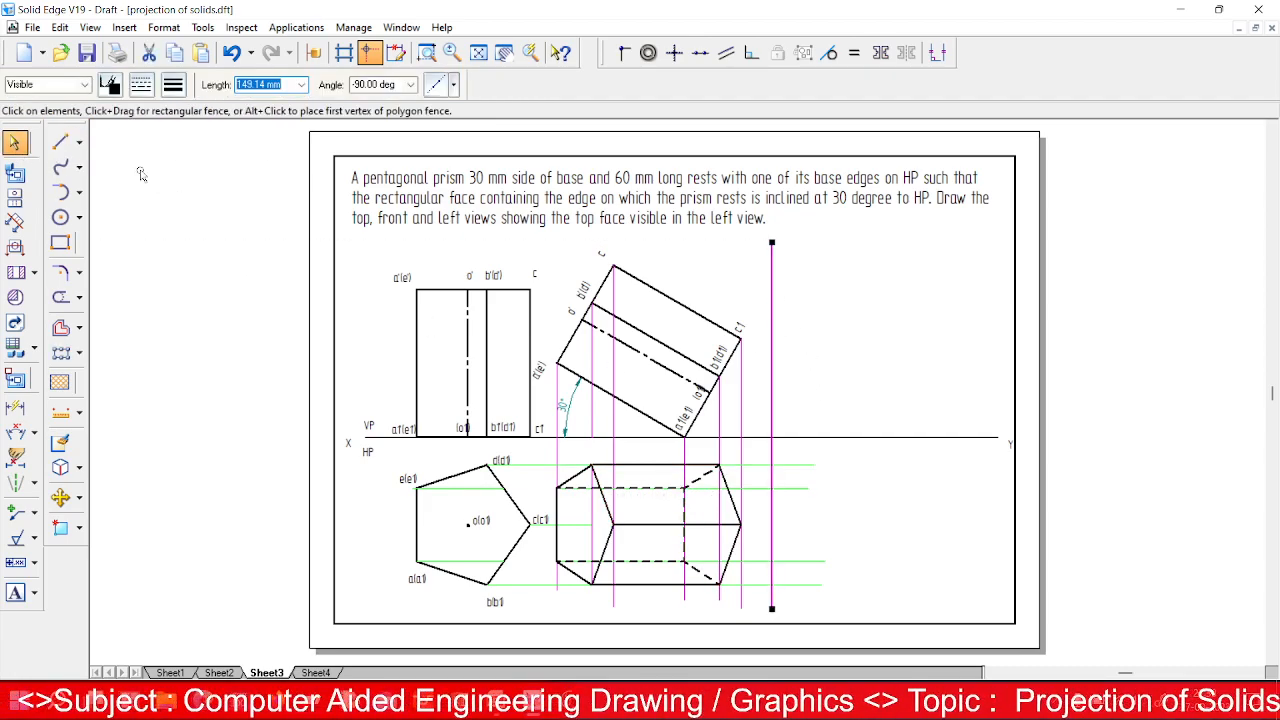
left_click(143, 88)
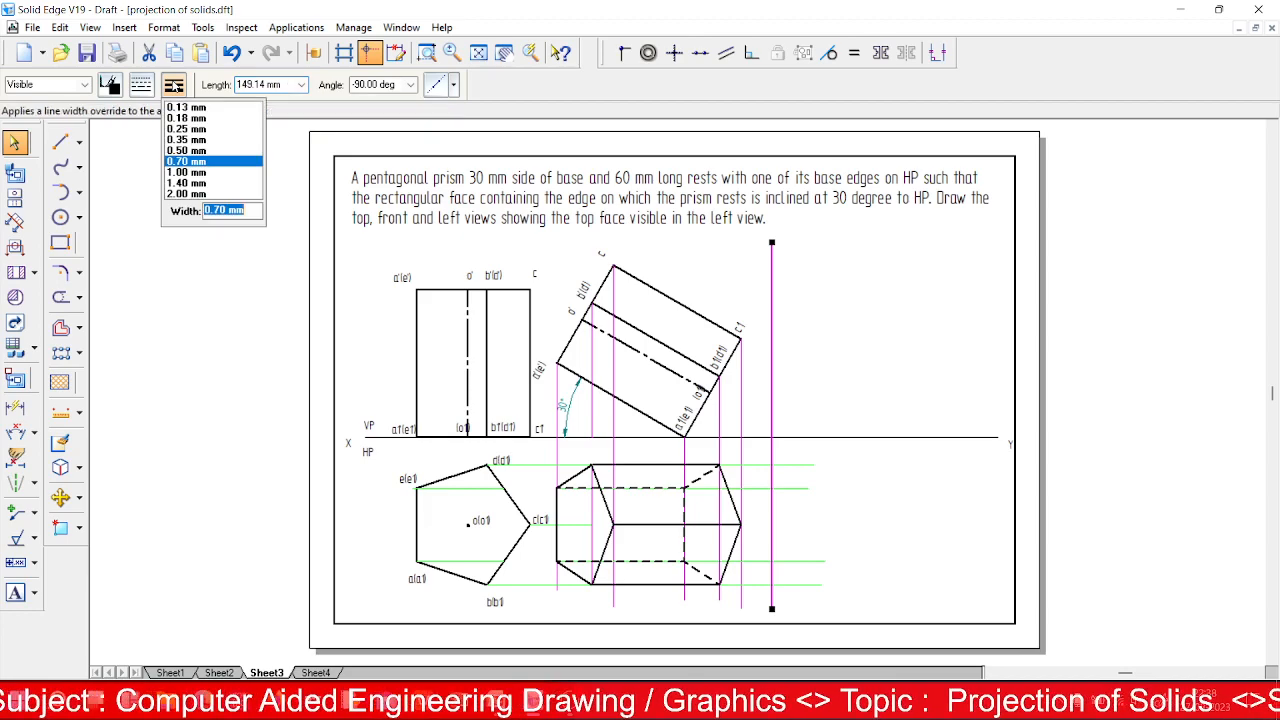
left_click(186, 105)
left_click(188, 279)
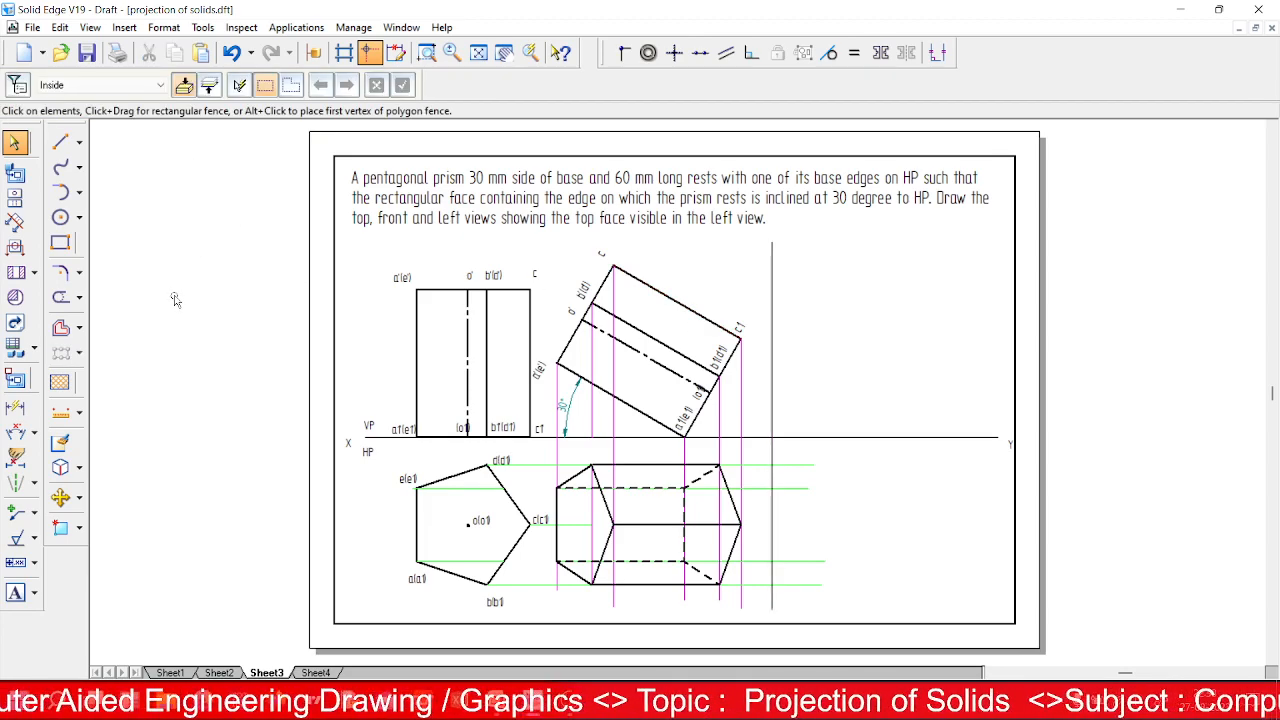
Draw a mitre line at -45° from the intersection of XY and the vertical reference line, about 92 mm long.
left_click(60, 142)
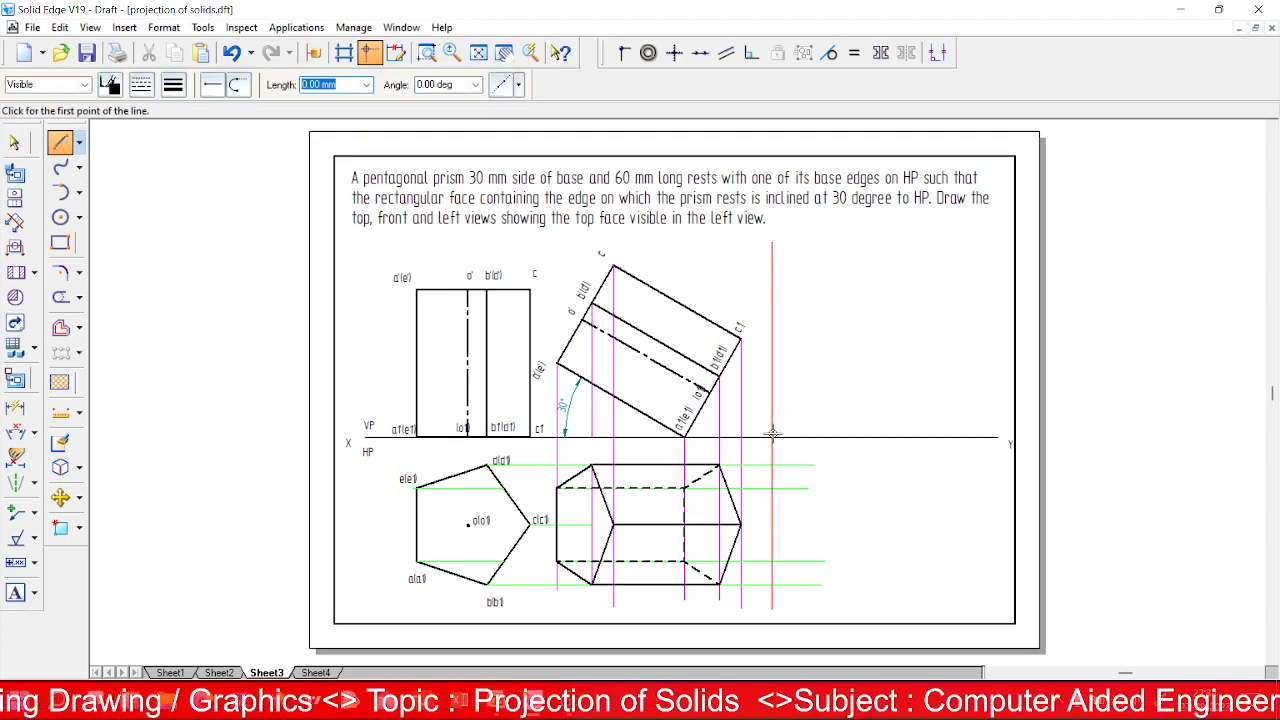
left_click(772, 438)
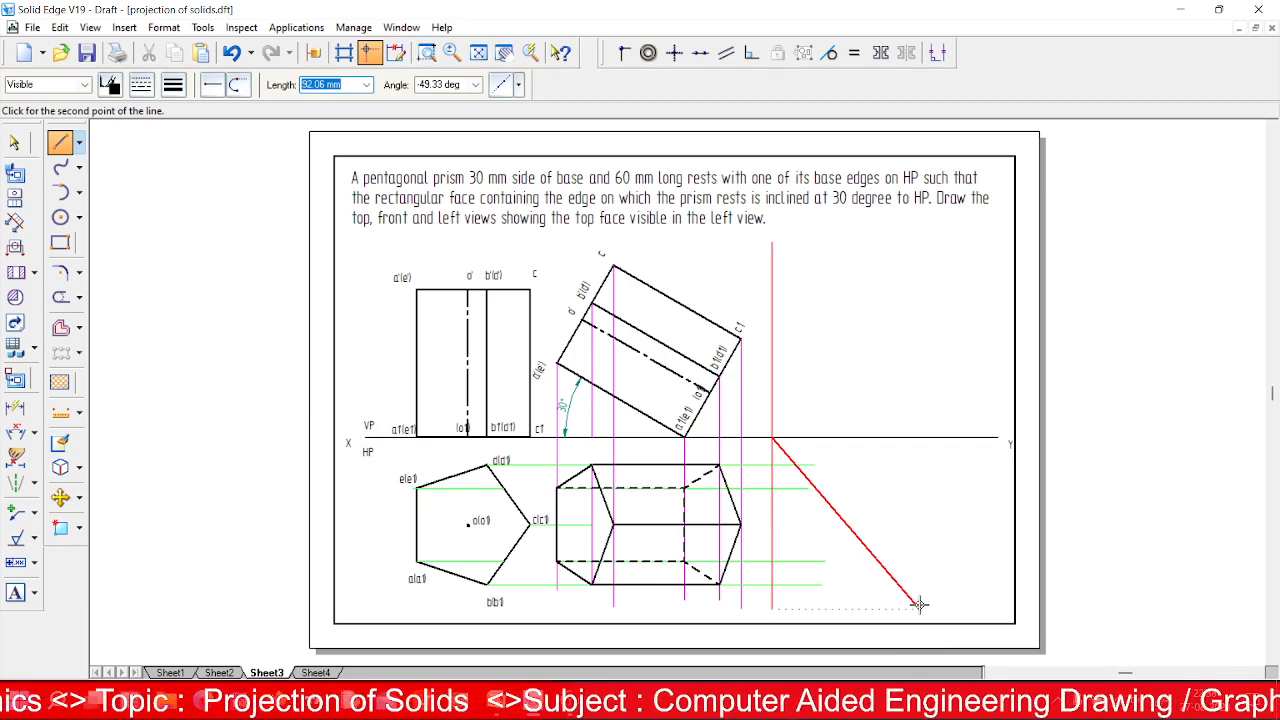
key("Tab")
type("-45")
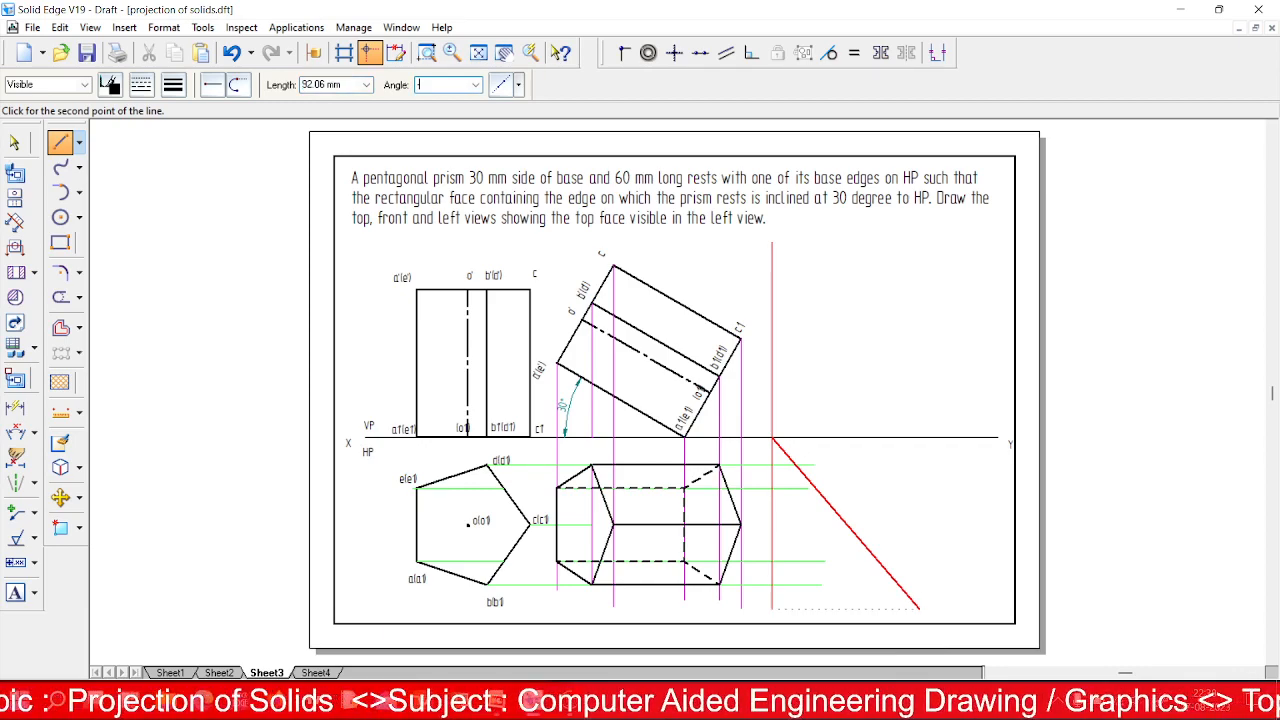
key("Tab")
left_click(918, 604)
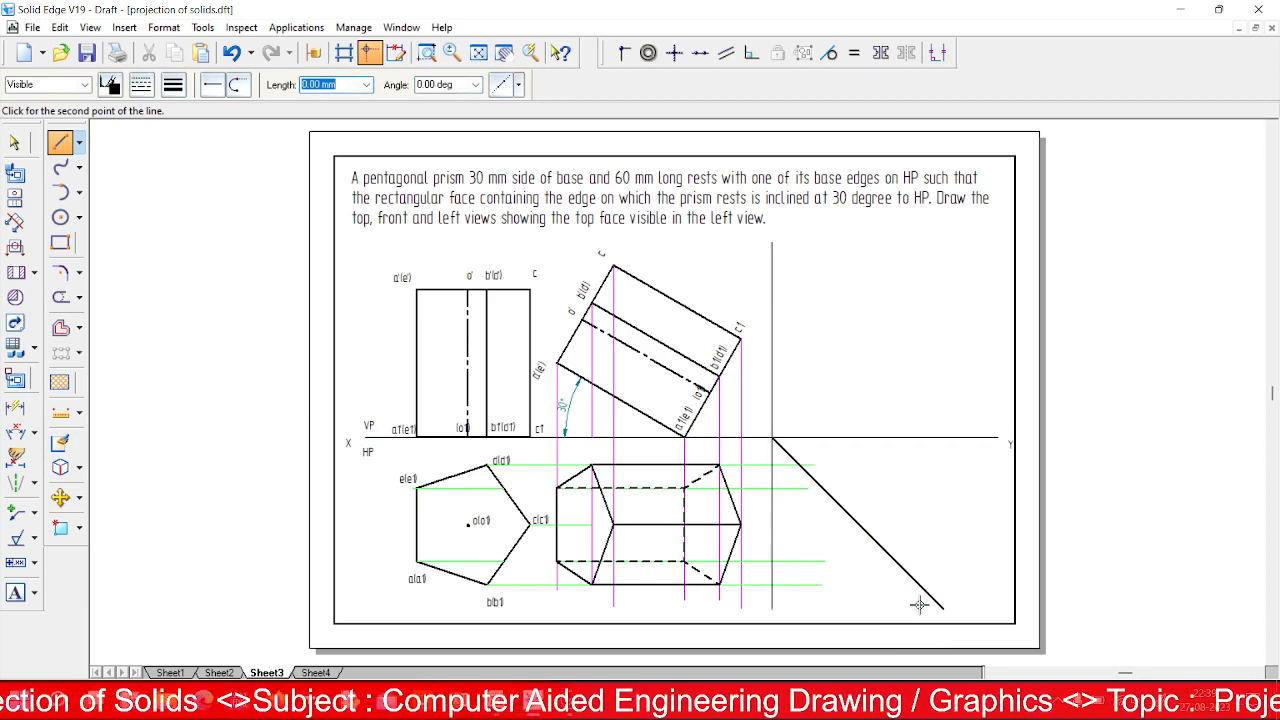
Extend the top view's short horizontal projectors to the 45° line and trim the overshooting d projector there.
left_click(79, 273)
left_click(130, 337)
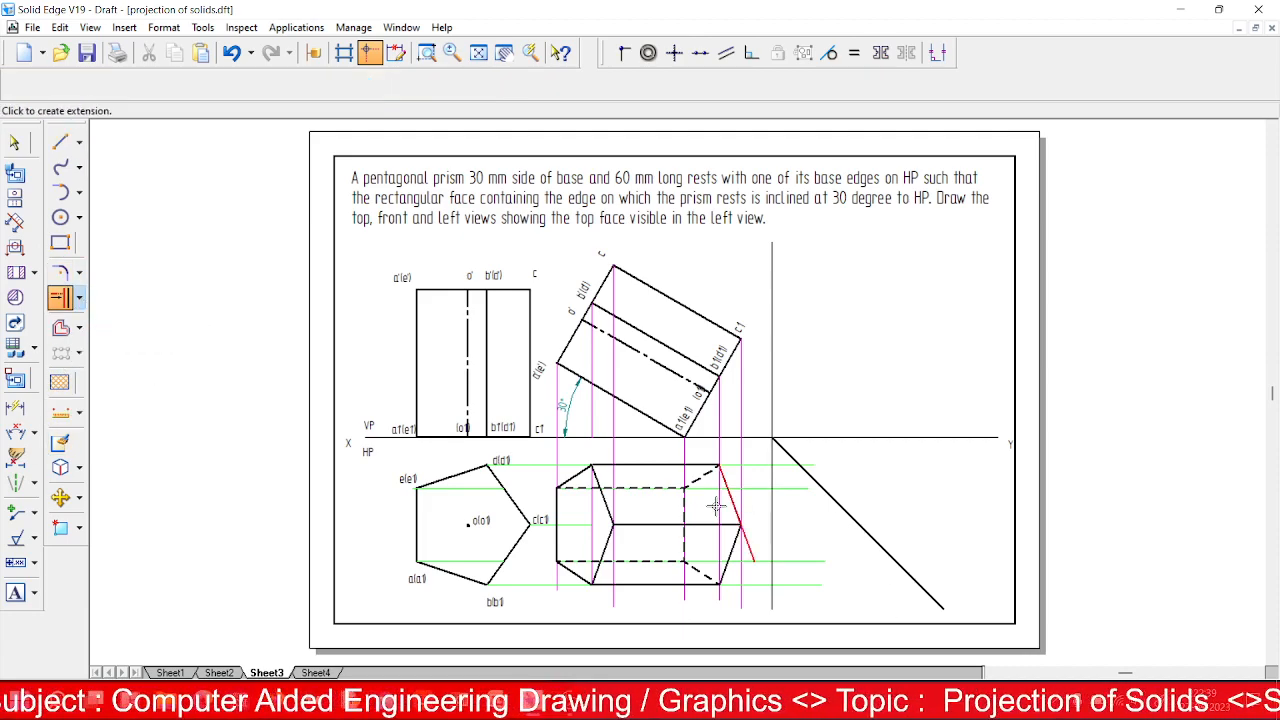
left_click(811, 560)
left_click(811, 584)
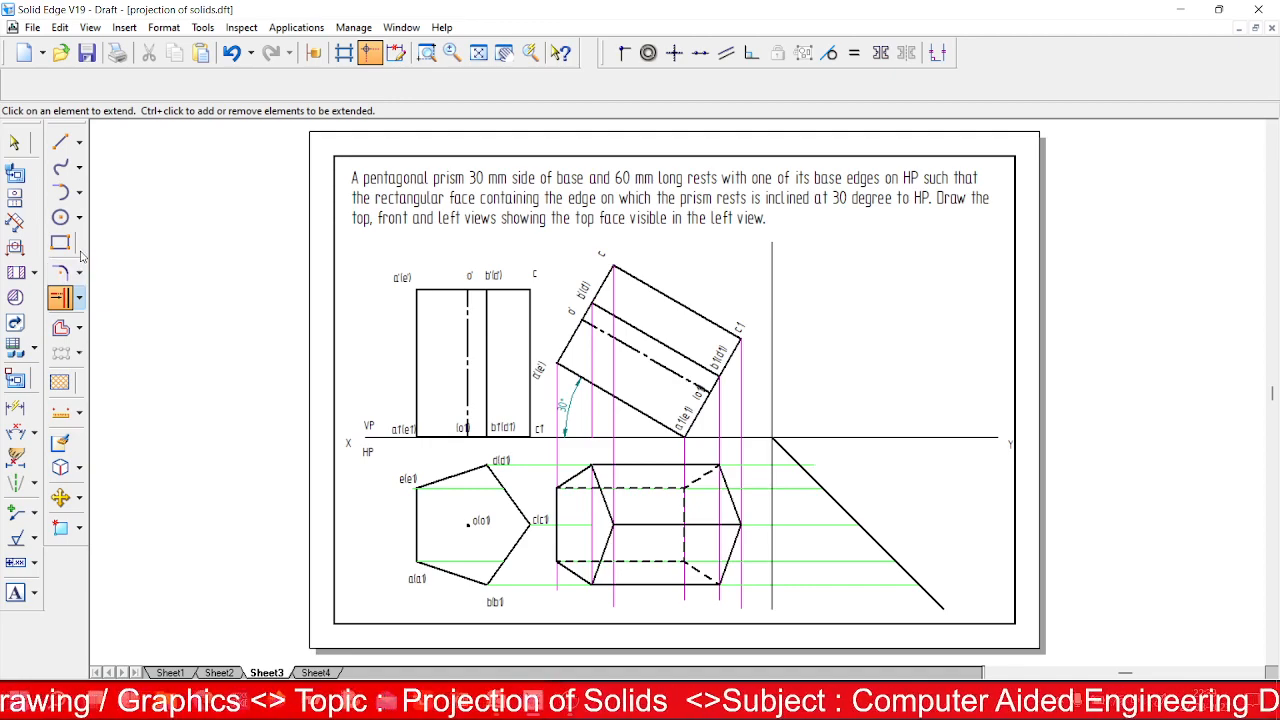
left_click(79, 297)
left_click(110, 296)
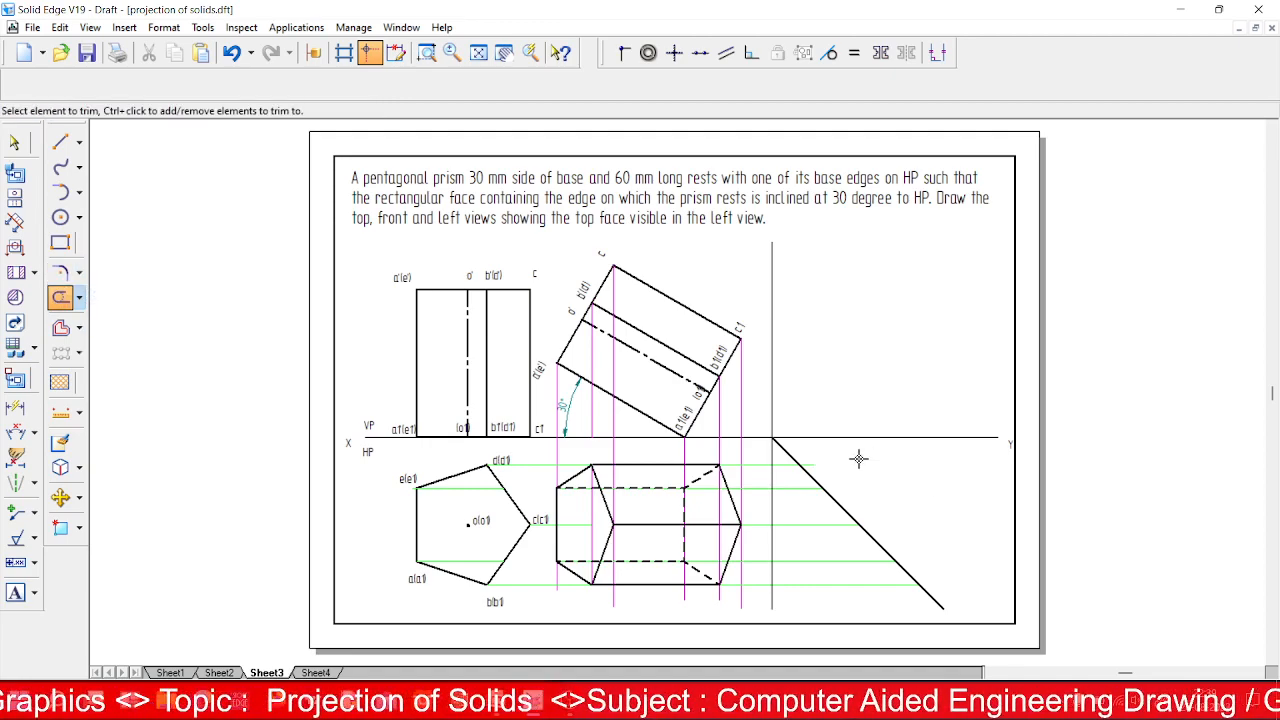
Draw two 0.13 mm vertical projectors upward from where the d and e projectors meet the 45° line.
left_click(60, 142)
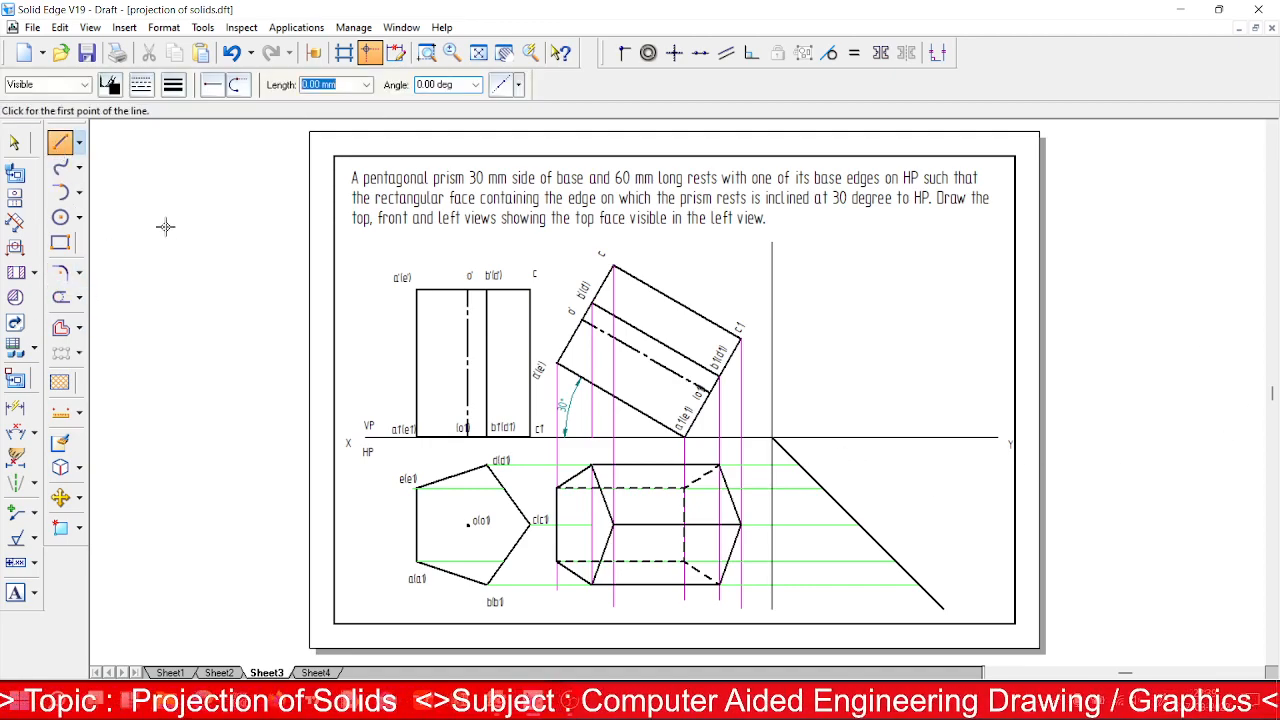
left_click(797, 461)
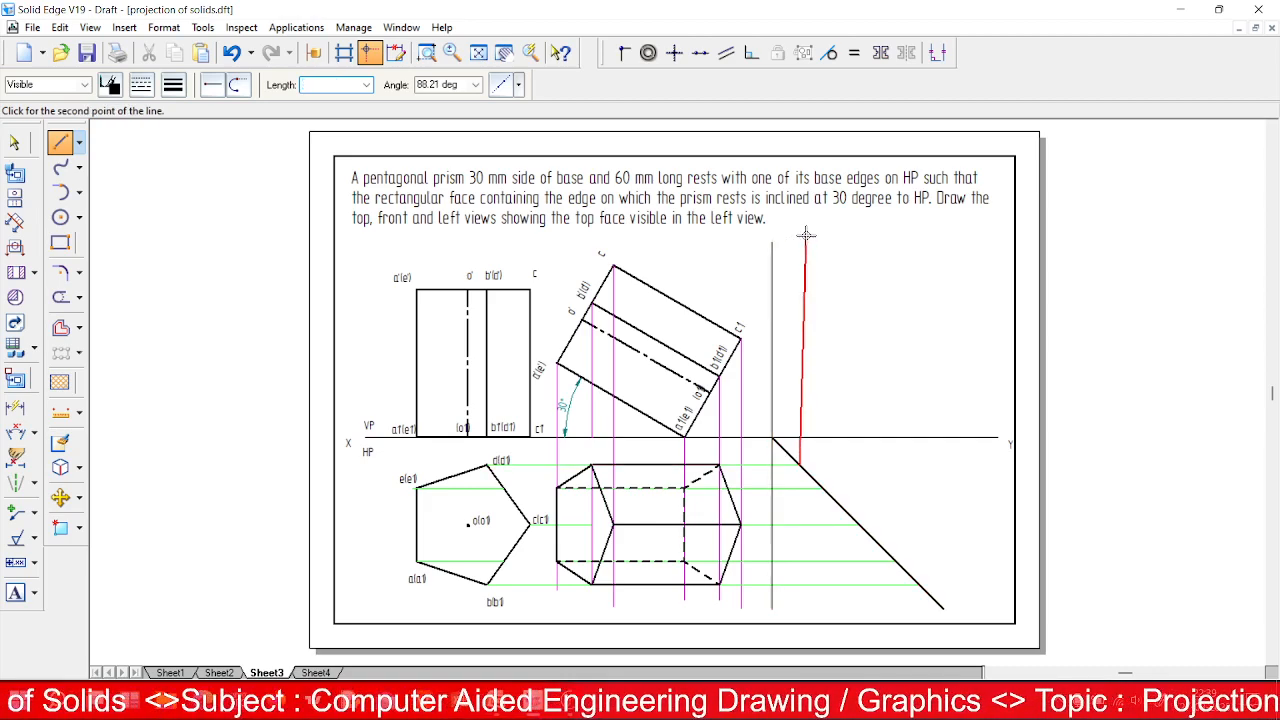
left_click(174, 85)
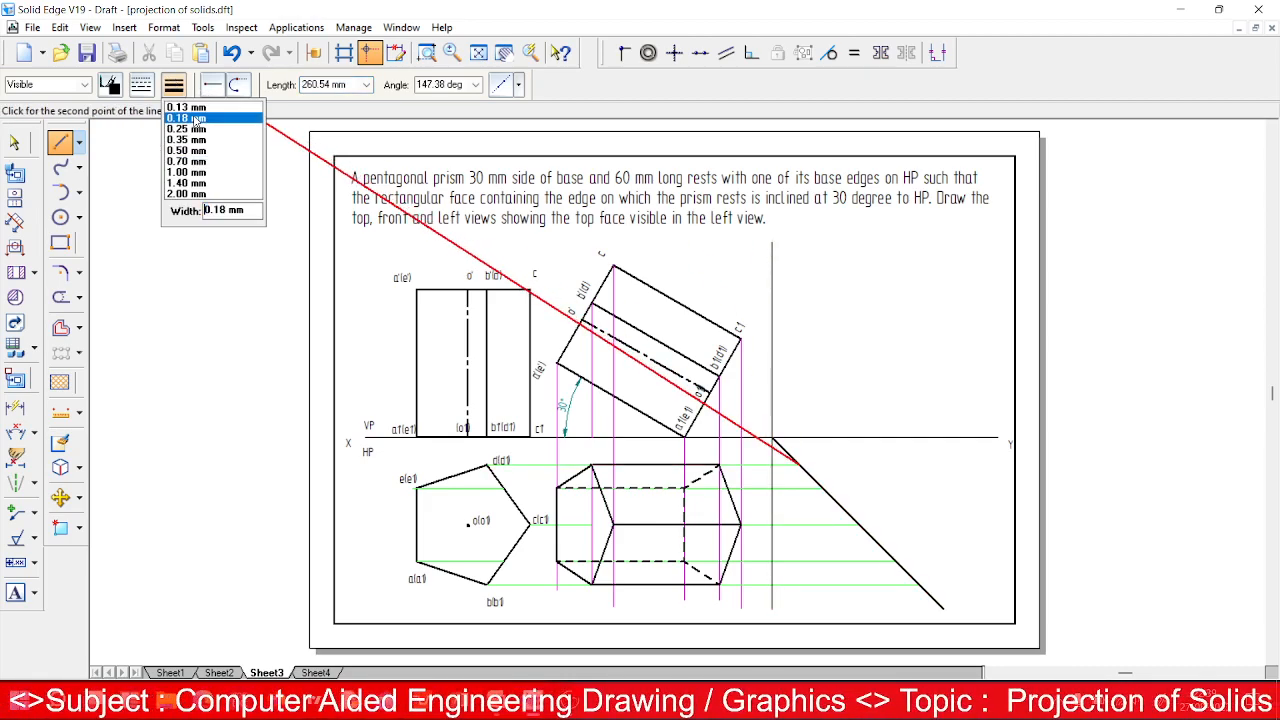
left_click(197, 115)
left_click(176, 86)
left_click(200, 112)
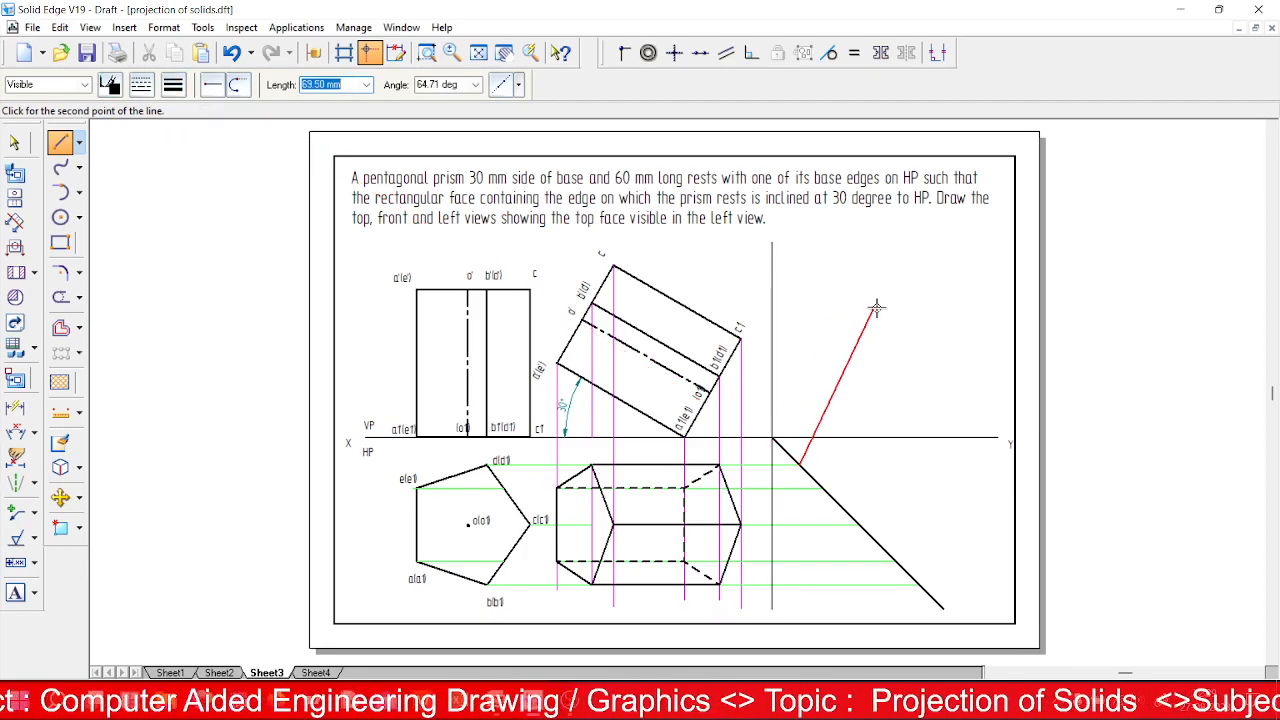
left_click(799, 242)
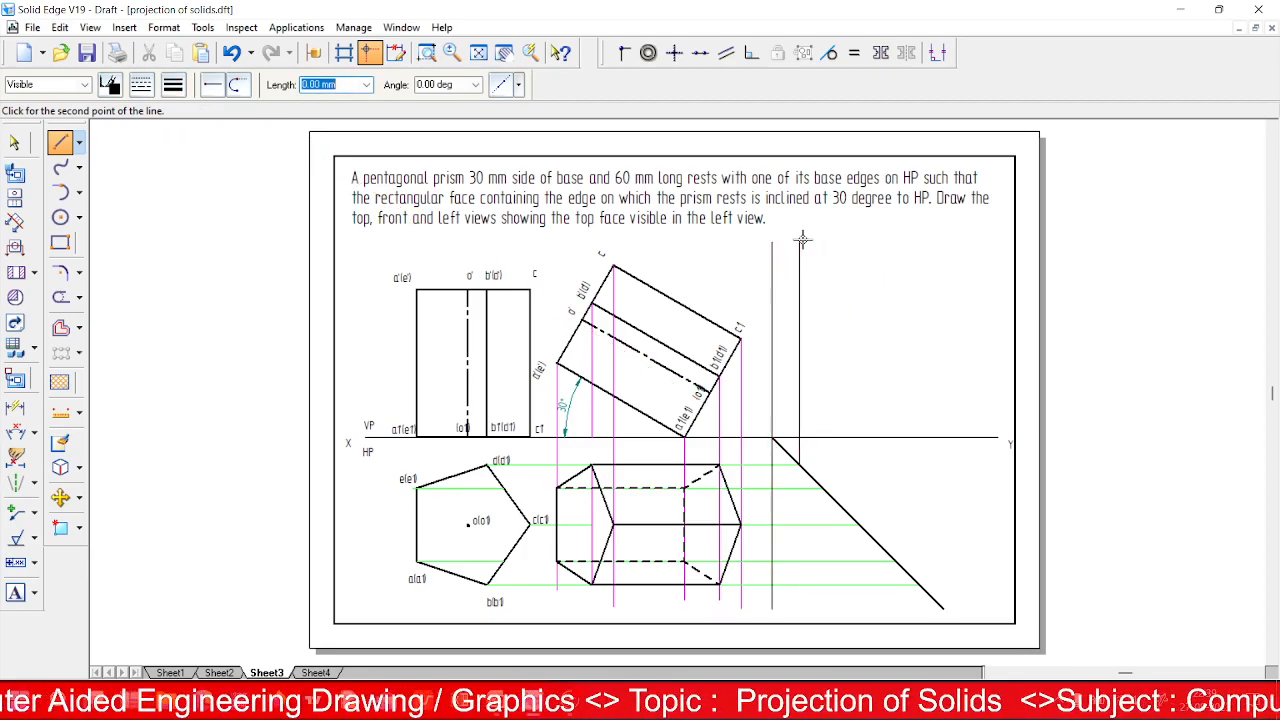
left_click(823, 488)
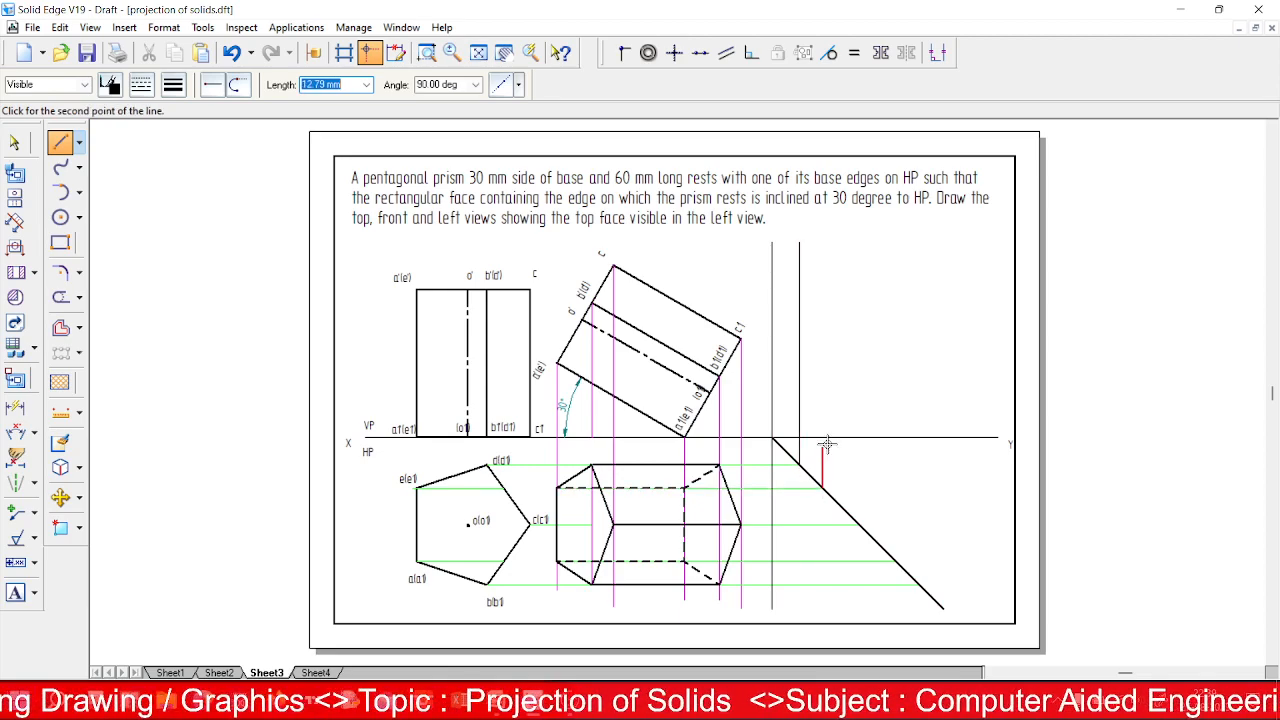
left_click(823, 231)
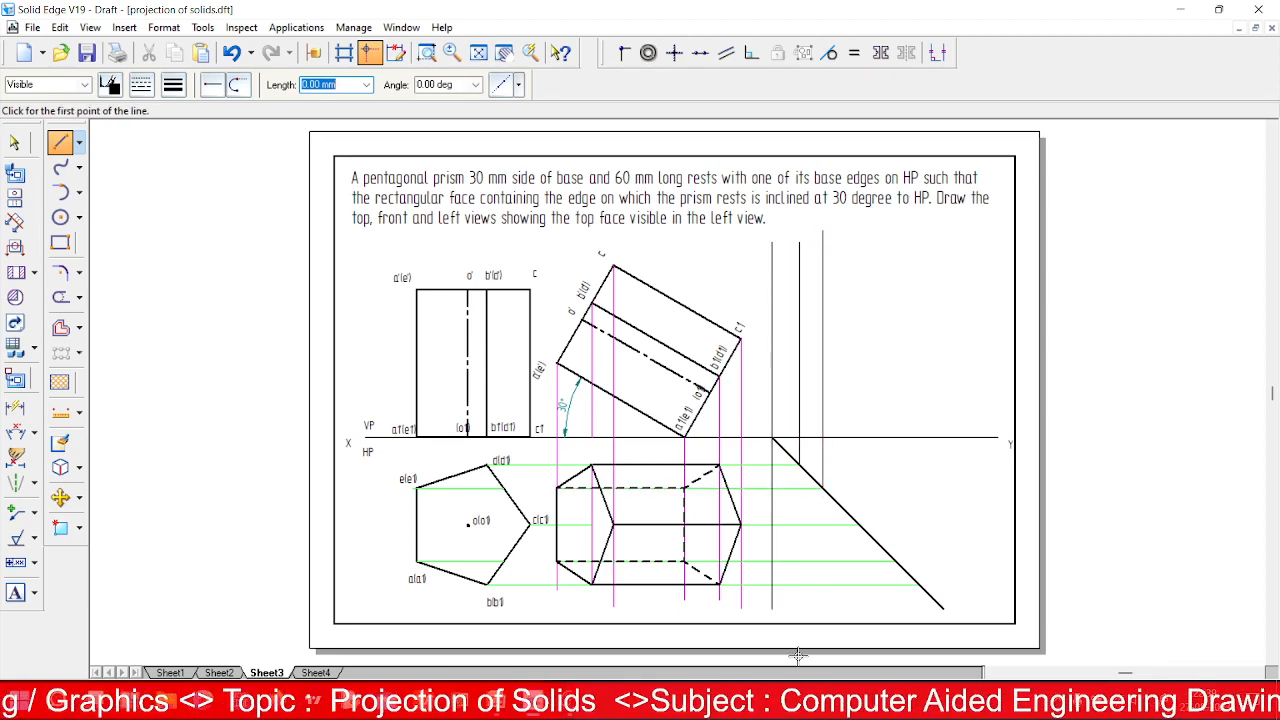
key("Escape")
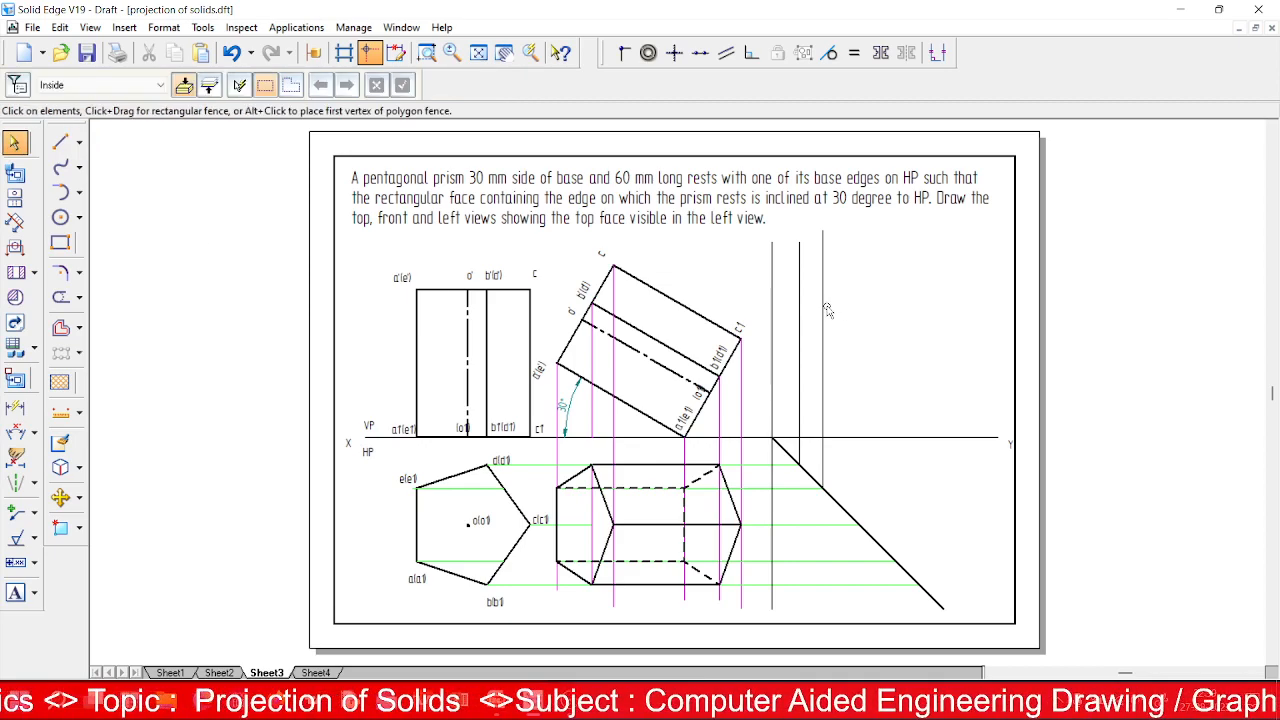
Change the two new vertical projectors to magenta with a line width of 0.13 mm.
left_click(823, 310)
left_click(799, 314, "ctrl")
left_click(110, 84)
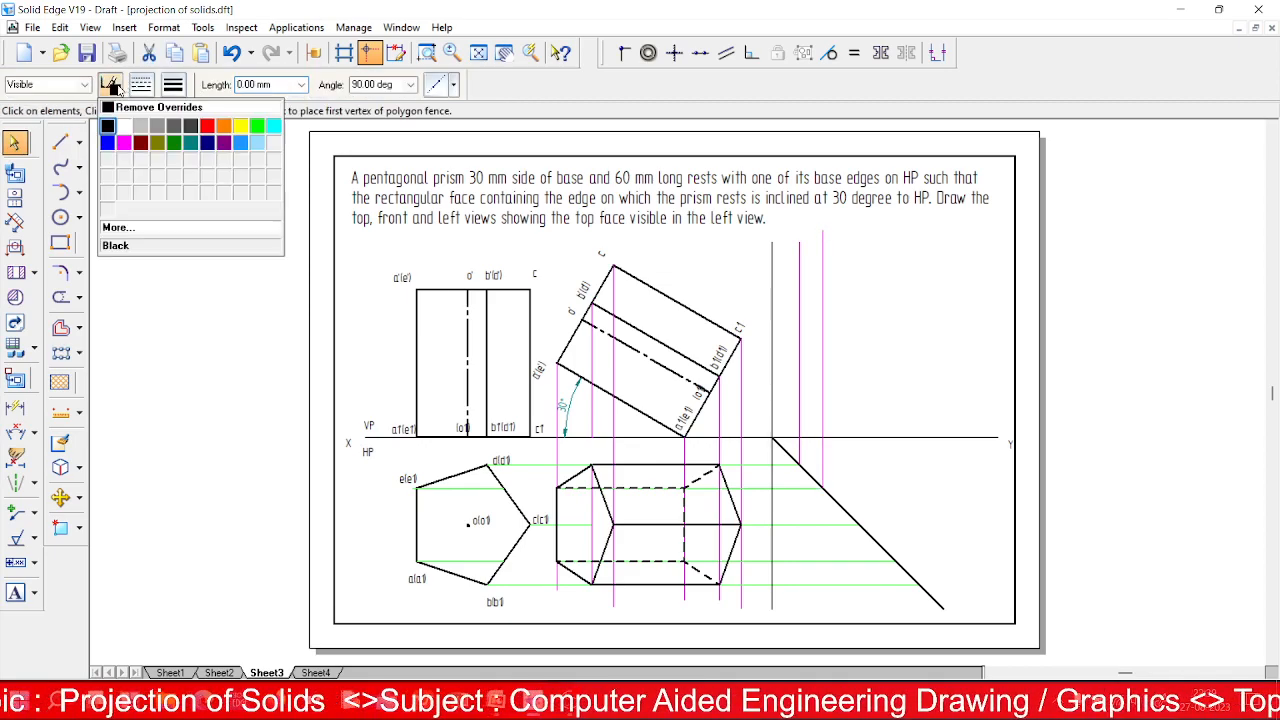
left_click(124, 127)
left_click(110, 84)
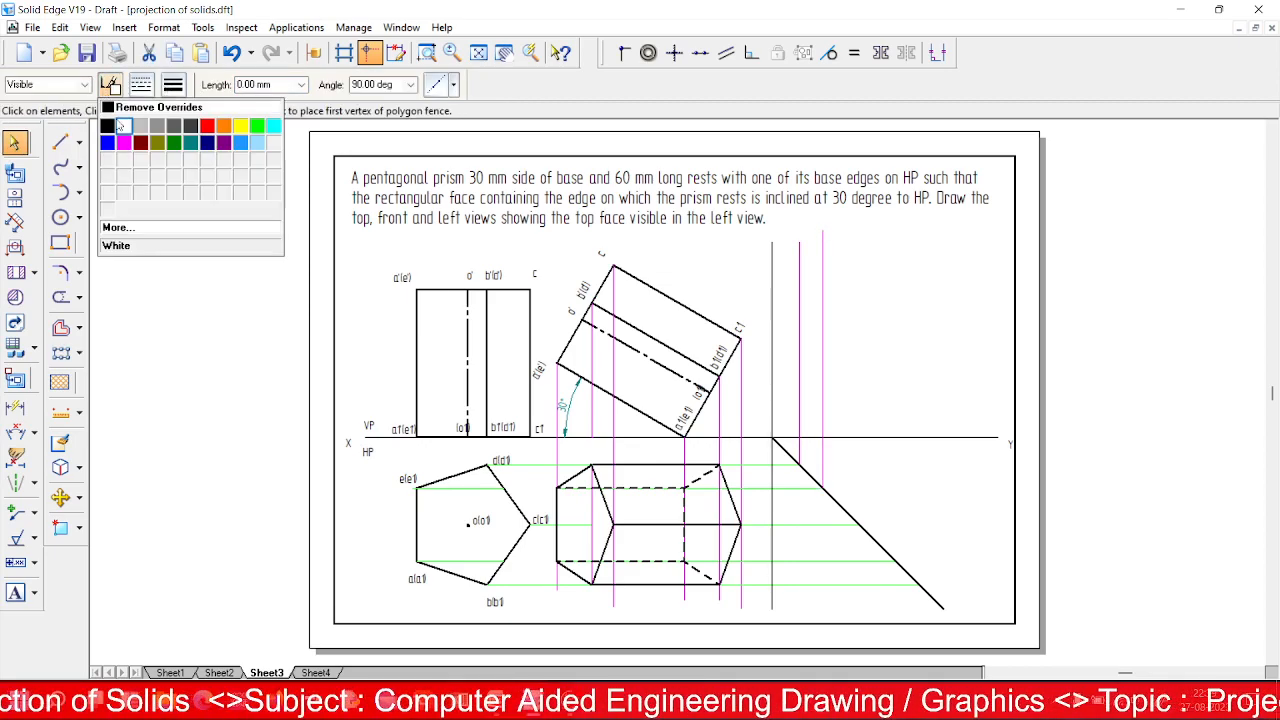
left_click(162, 122)
left_click(174, 86)
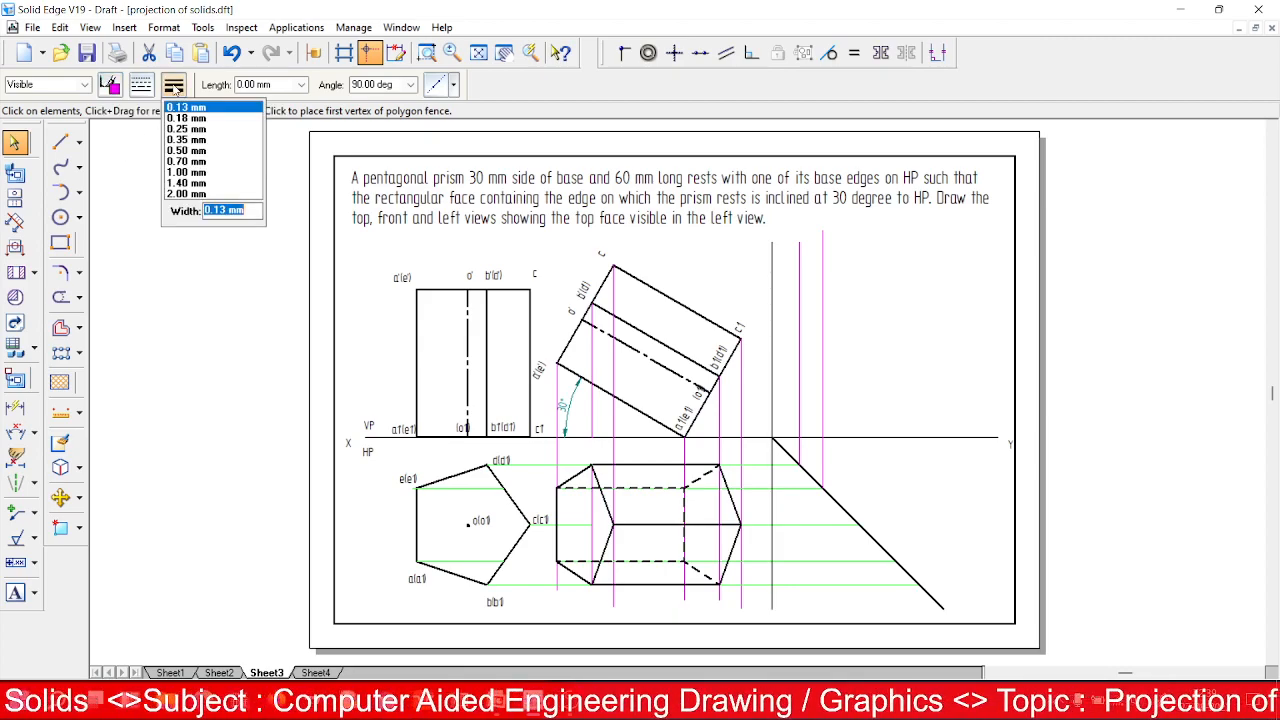
left_click(188, 108)
key("Escape")
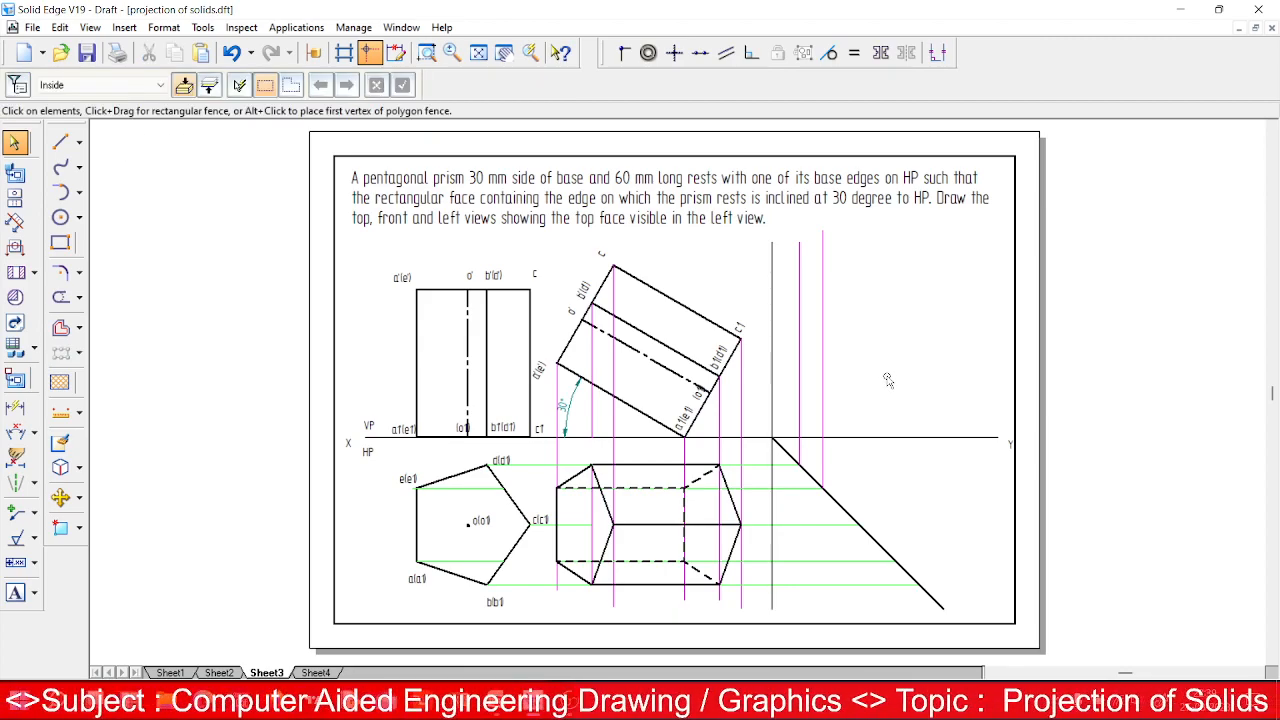
Draw three green vertical projectors upward from where the c, a and b projectors meet the 45° line.
left_click(61, 142)
left_click(110, 84)
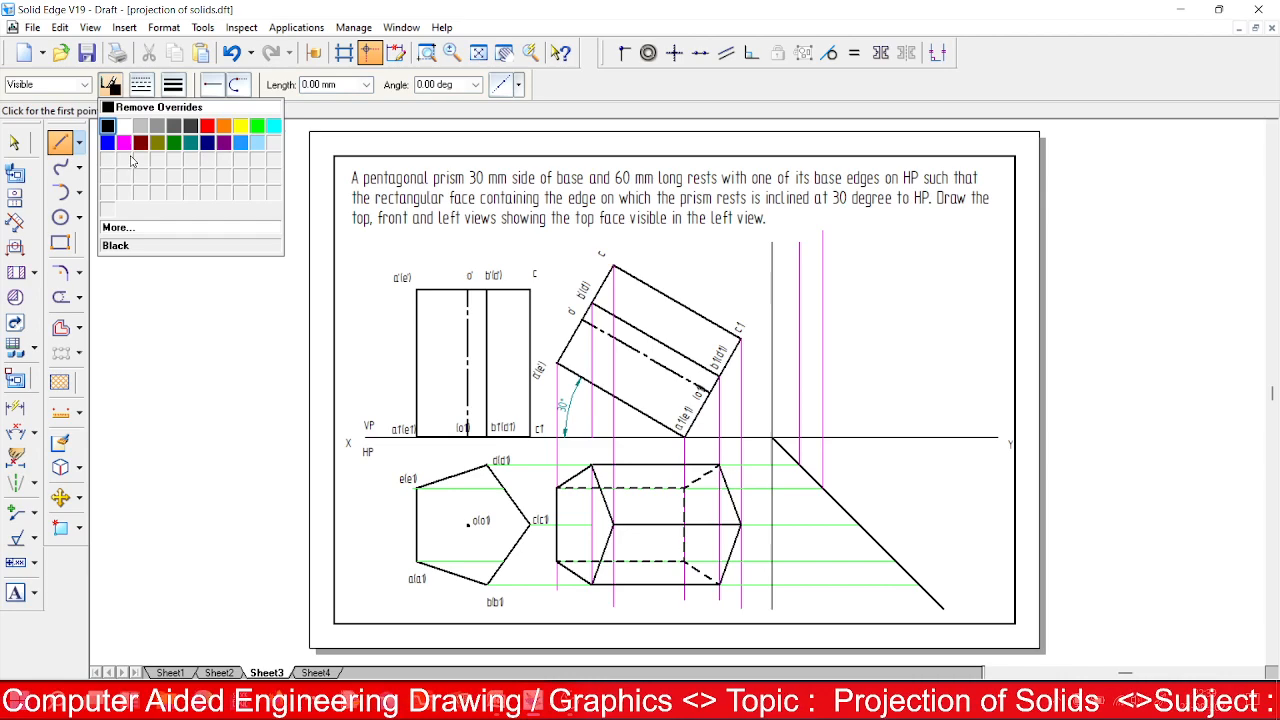
left_click(257, 126)
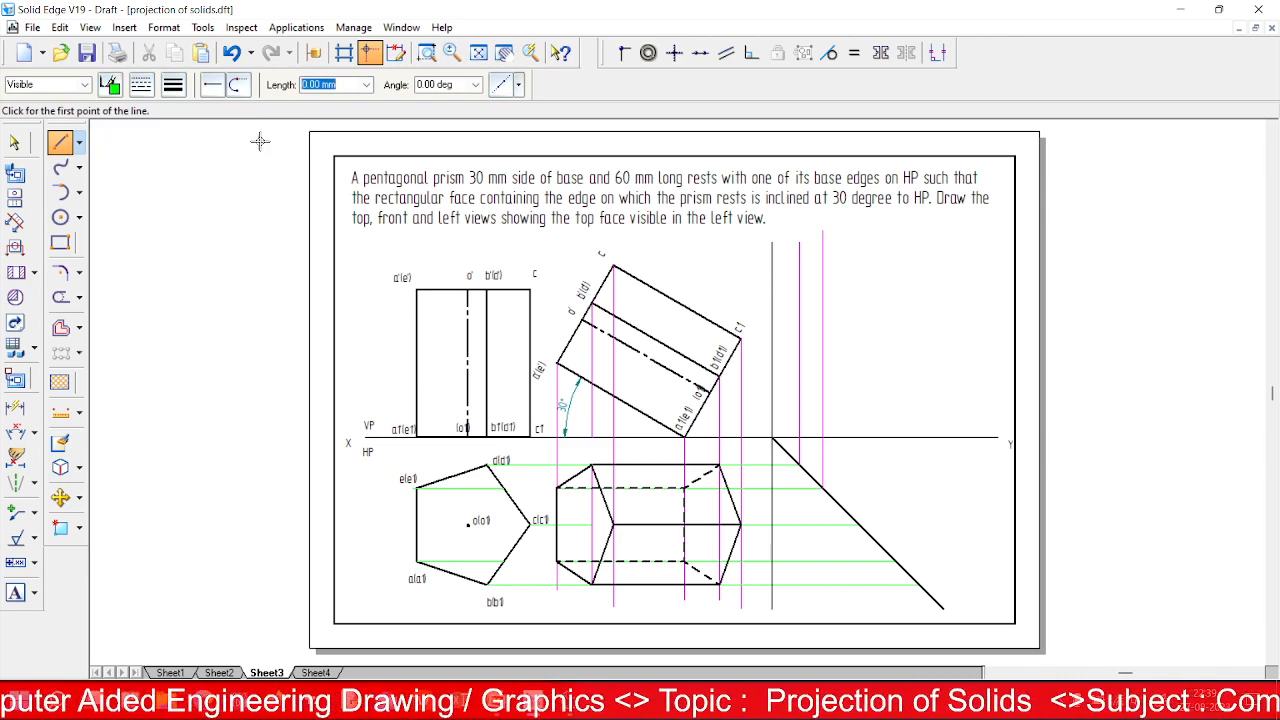
left_click(860, 522)
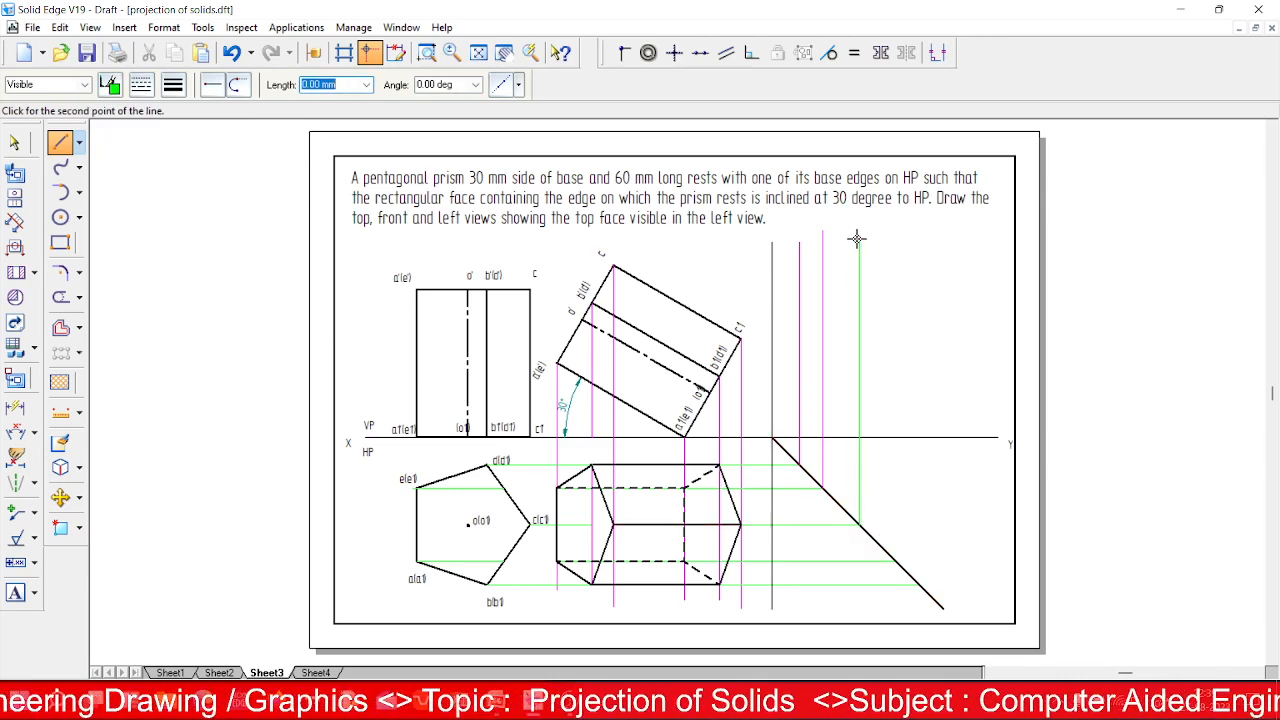
left_click(859, 240)
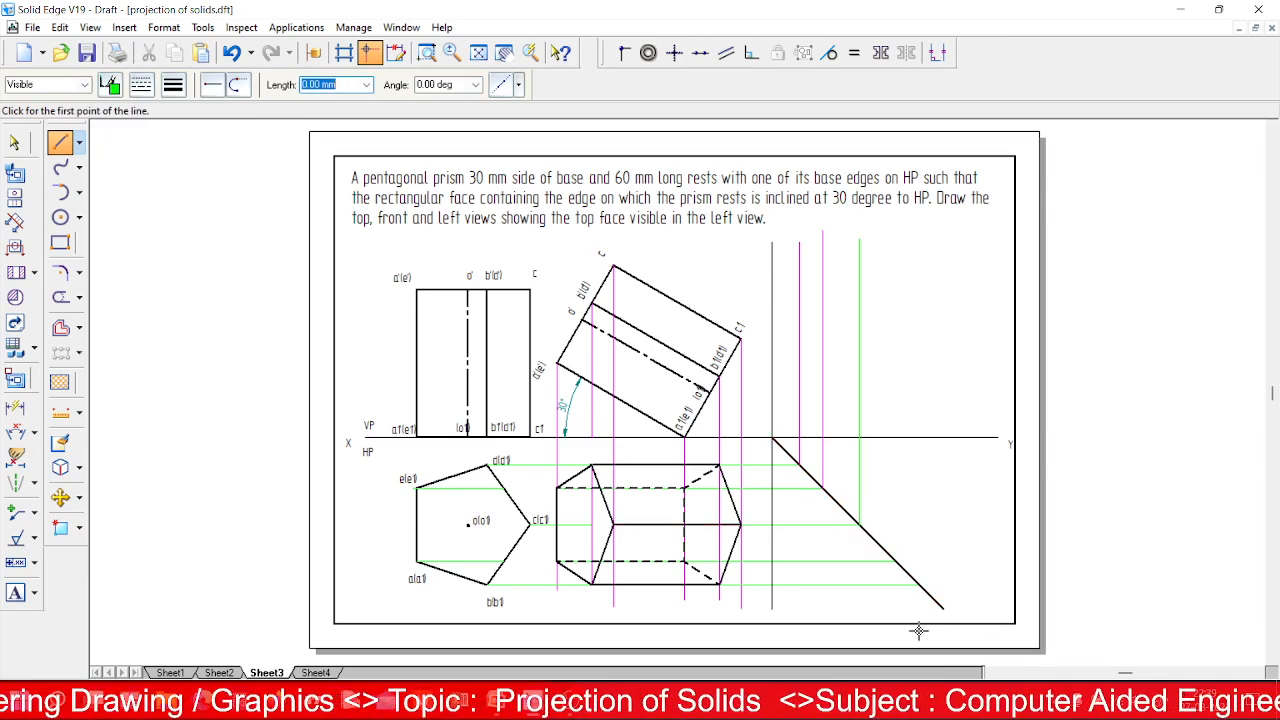
left_click(894, 561)
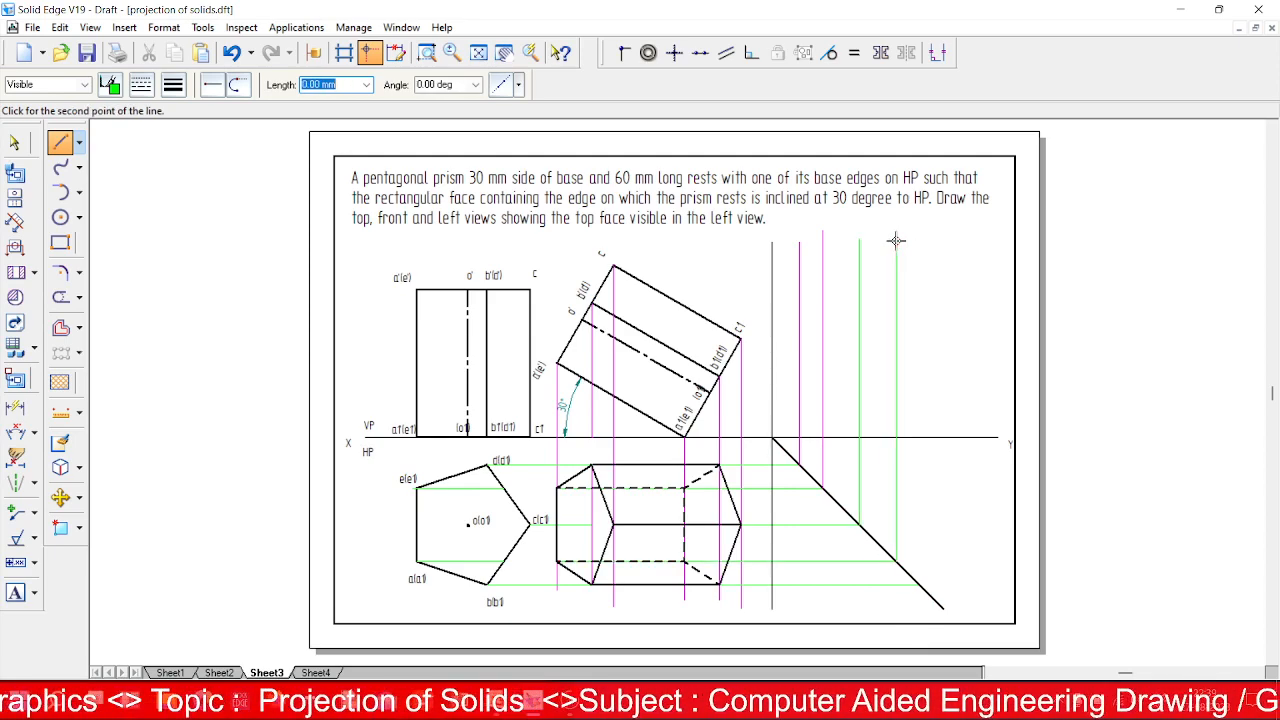
left_click(896, 240)
left_click(920, 584)
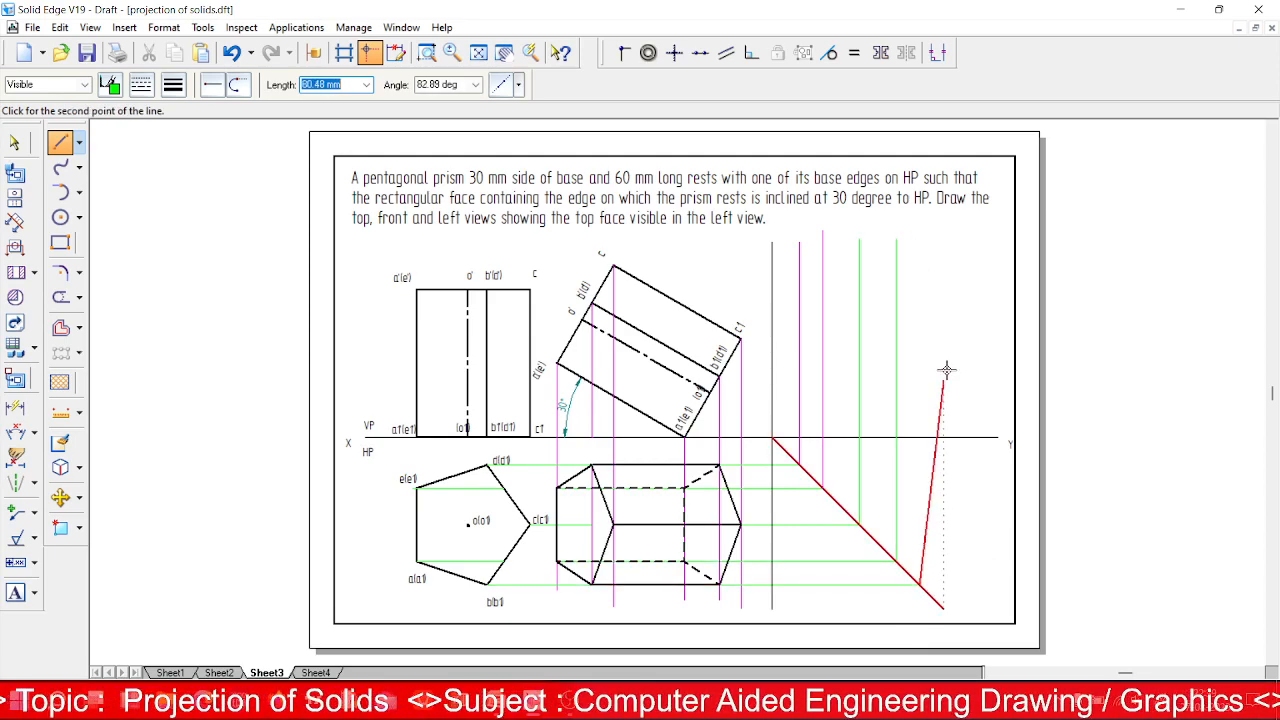
left_click(917, 240)
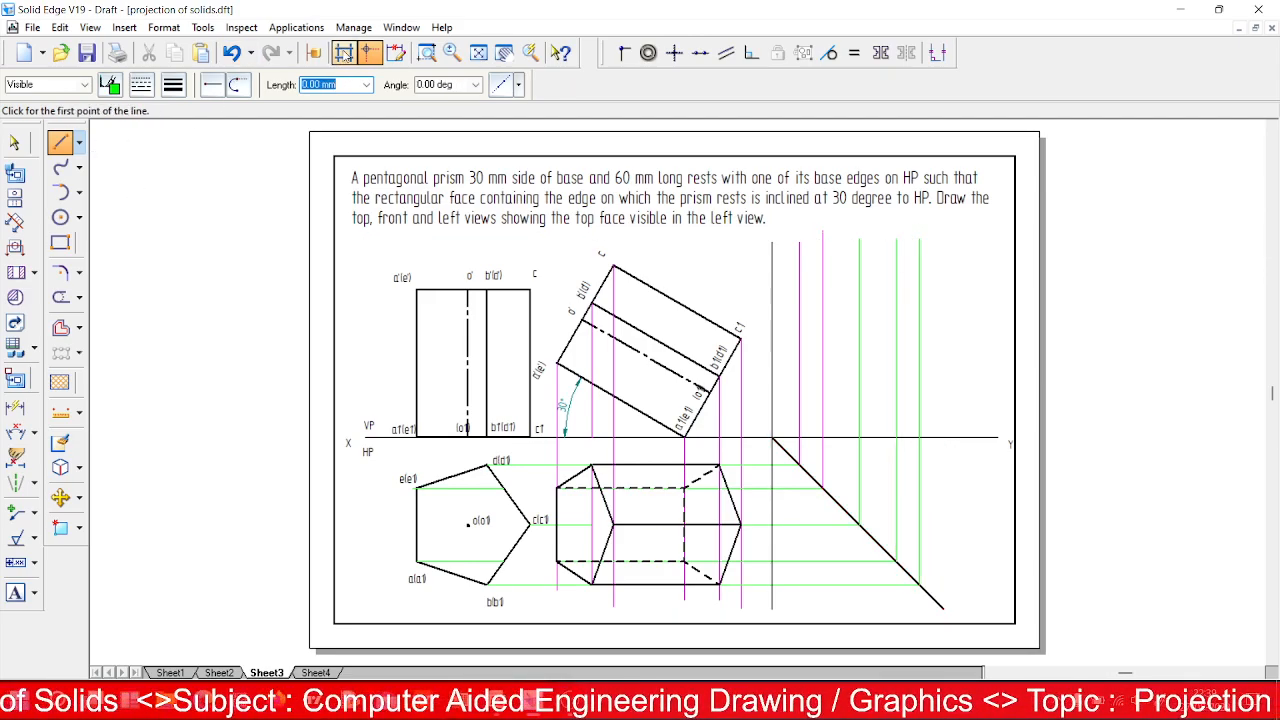
Draw green horizontal projectors from c', b'(d') and a'(e') of the inclined front view across the vertical left-view projectors.
left_click(427, 55)
left_click(66, 145)
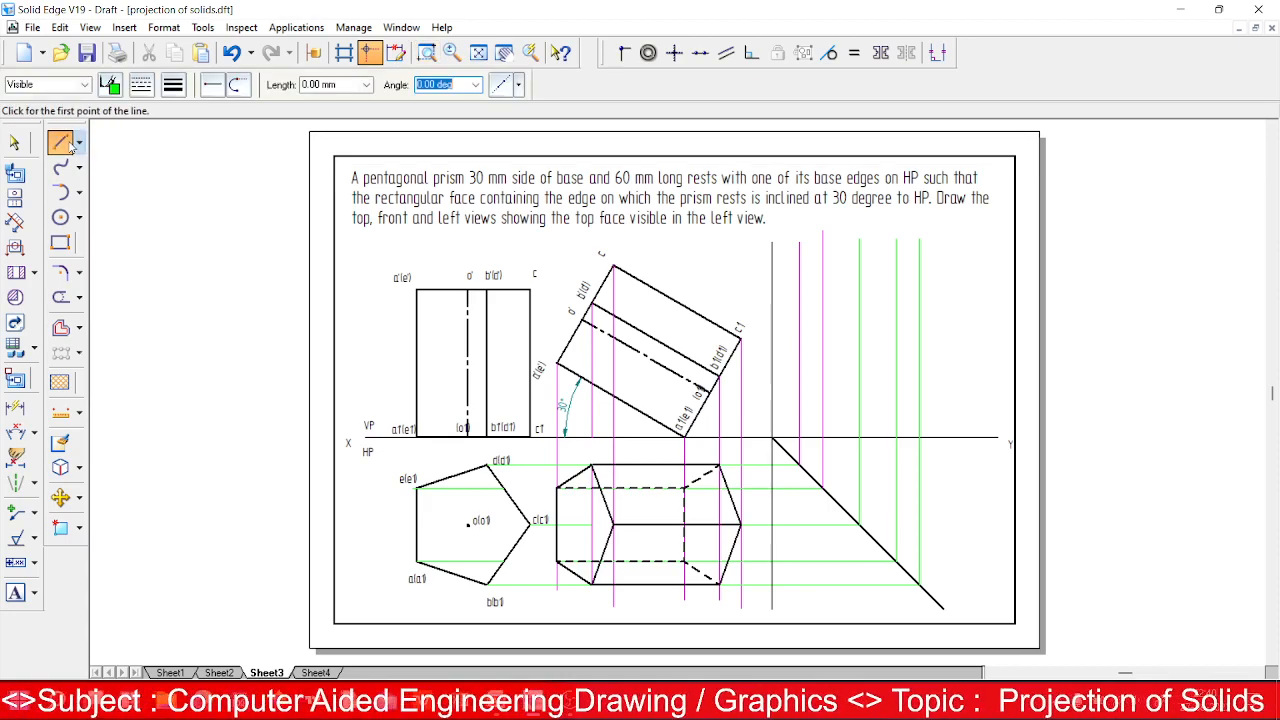
left_click(613, 266)
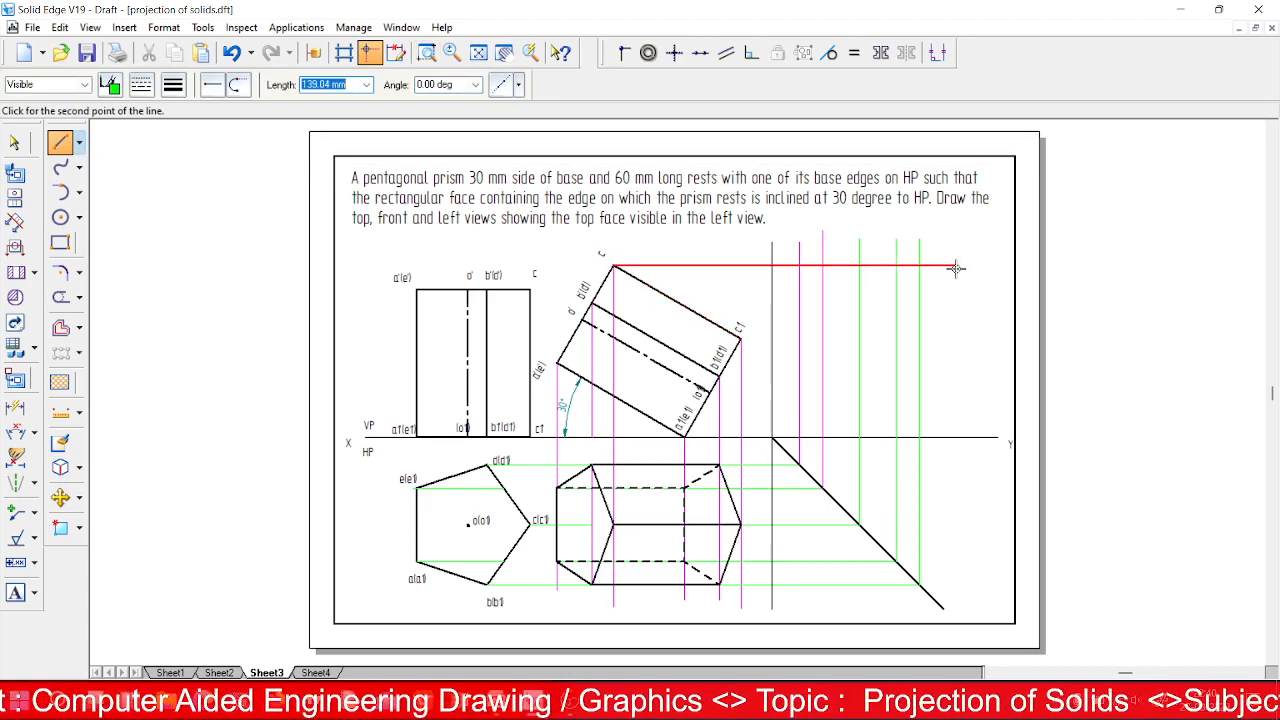
left_click(968, 266)
right_click(968, 266)
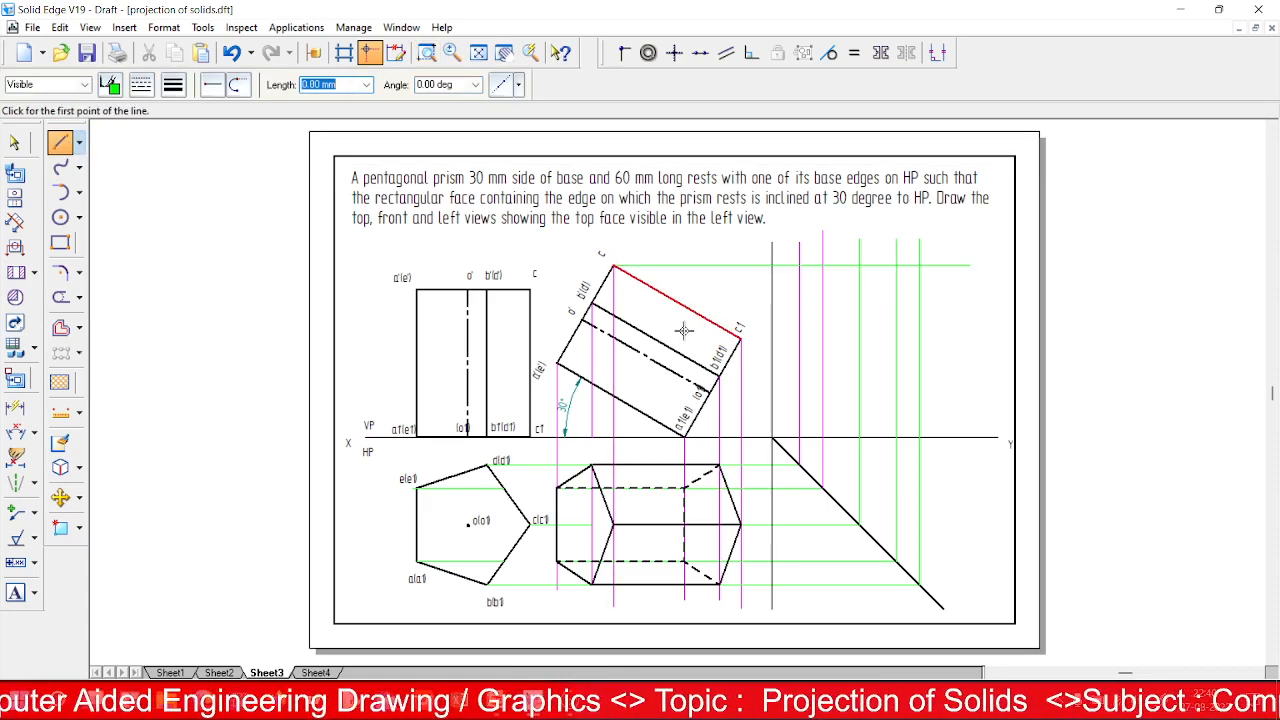
left_click(594, 302)
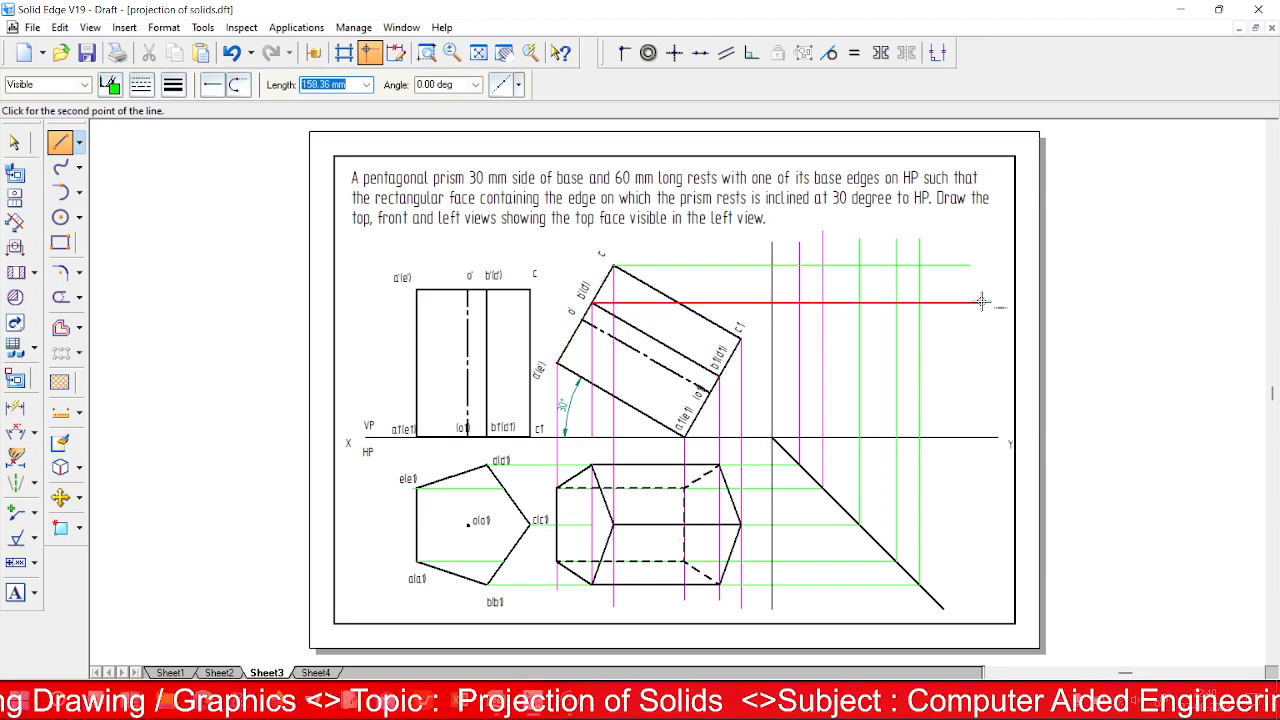
left_click(982, 302)
right_click(982, 302)
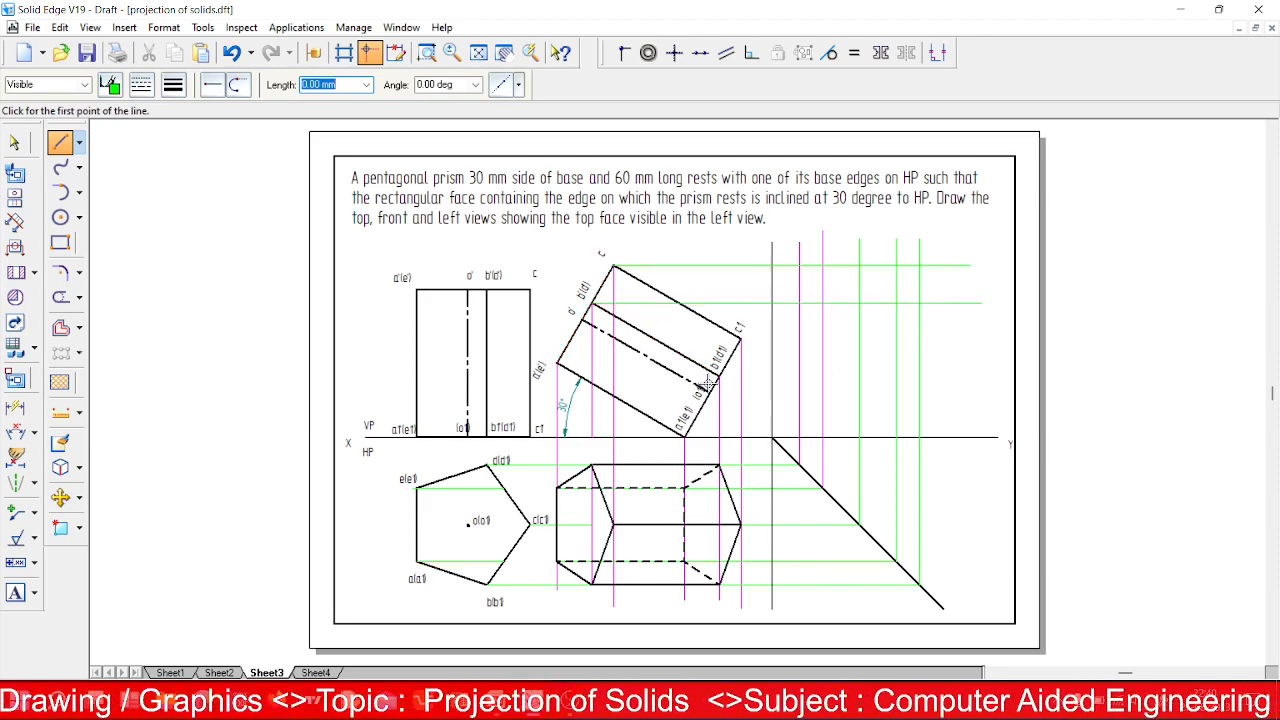
left_click(556, 366)
left_click(970, 362)
right_click(970, 362)
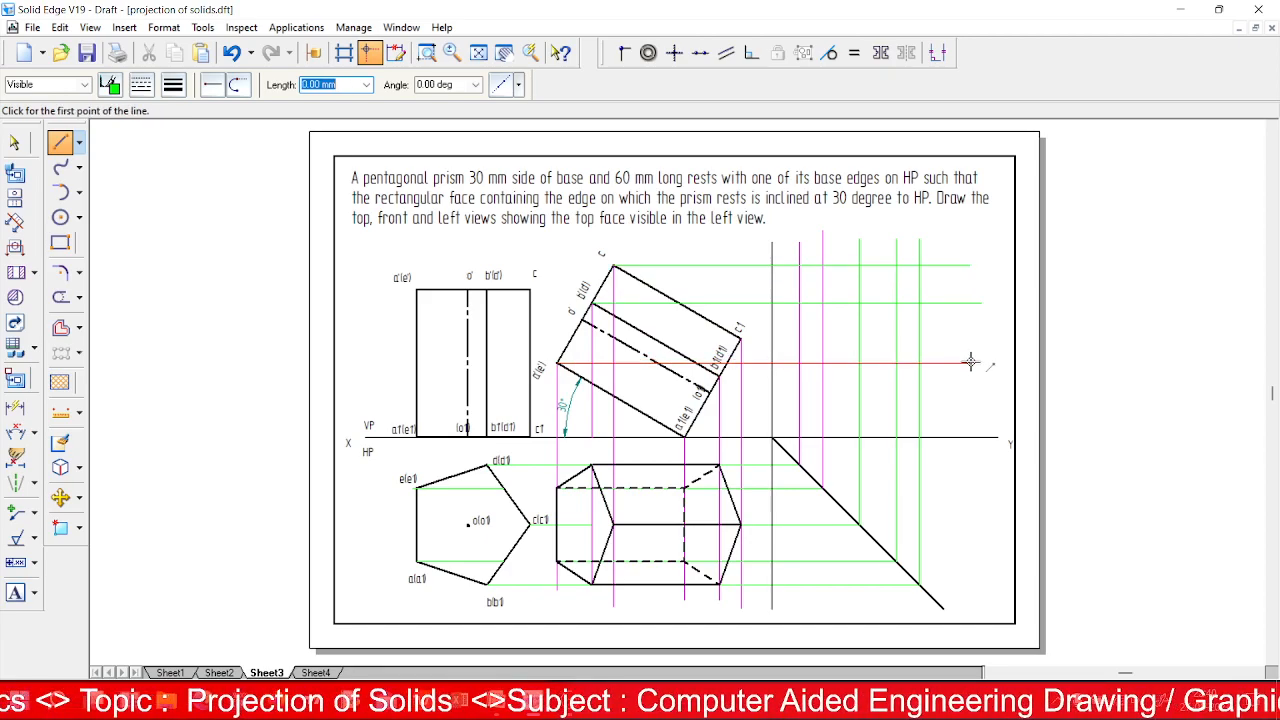
Draw a green horizontal projector about 158 mm long from o' of the inclined front view across the left-view projectors.
left_click(580, 318)
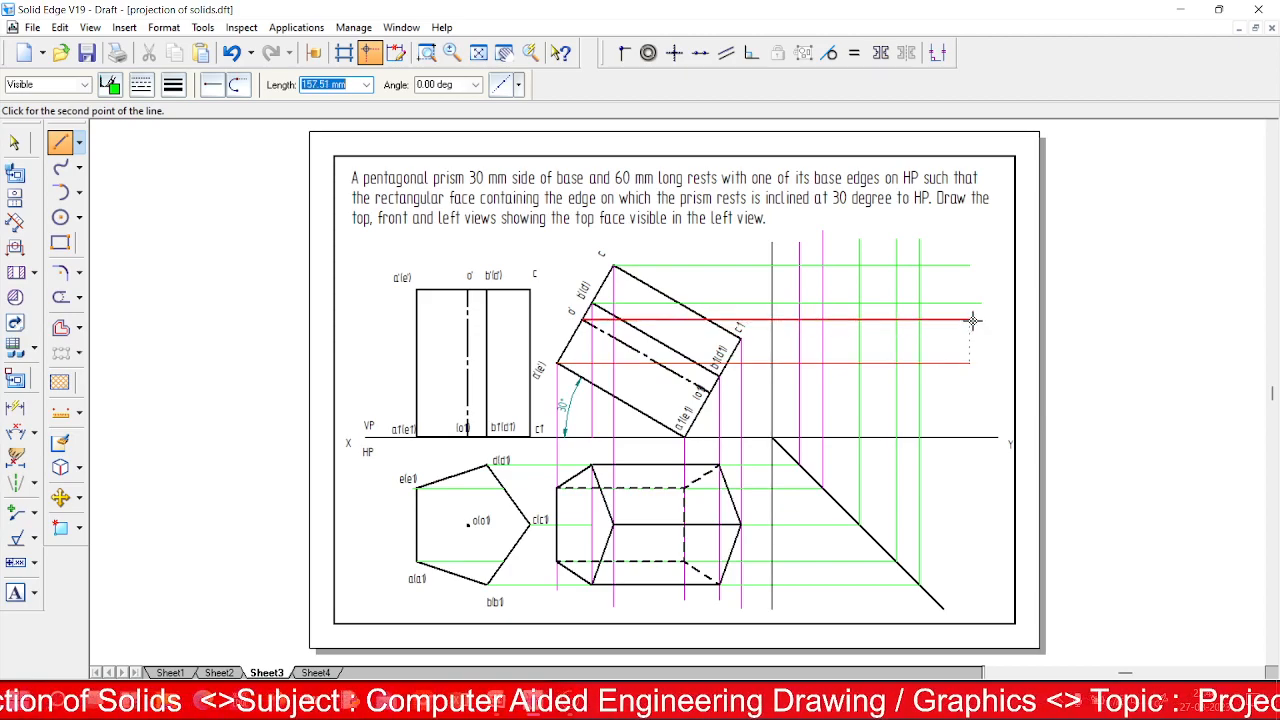
left_click(973, 319)
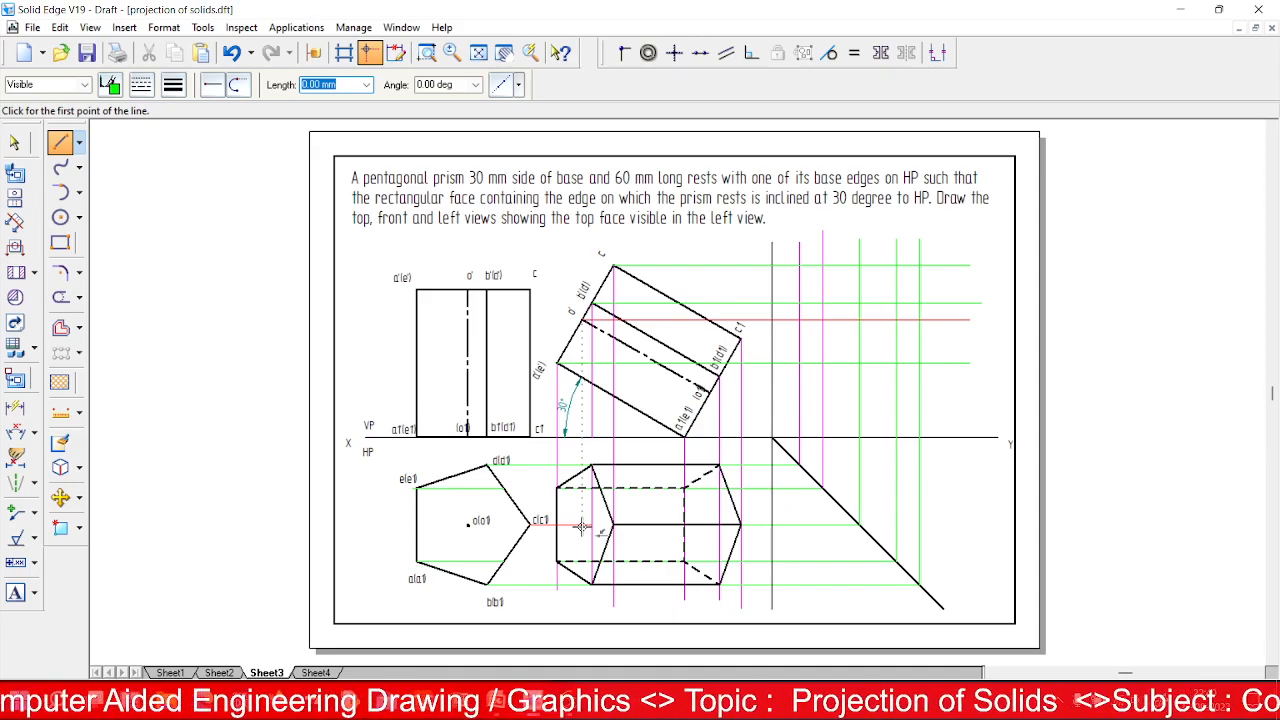
Trim the five vertical left-view projectors where they extend above the horizontal projector from c'.
left_click(427, 52)
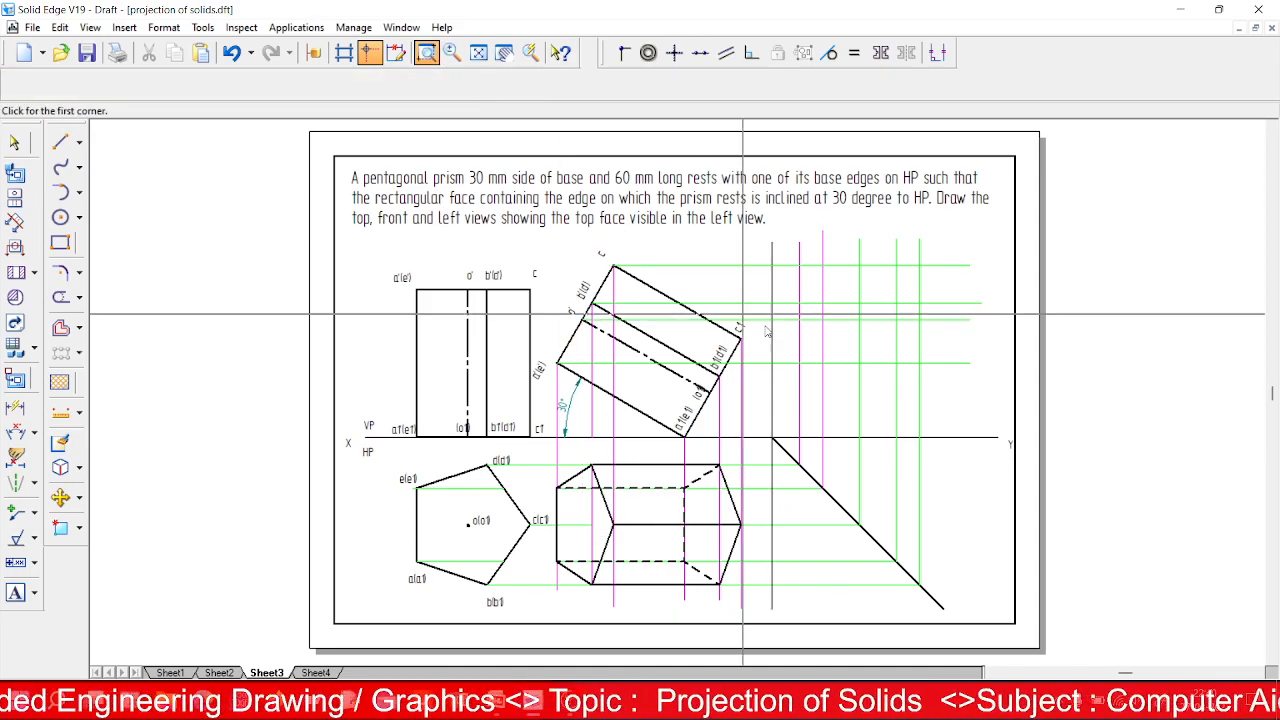
left_click(541, 438)
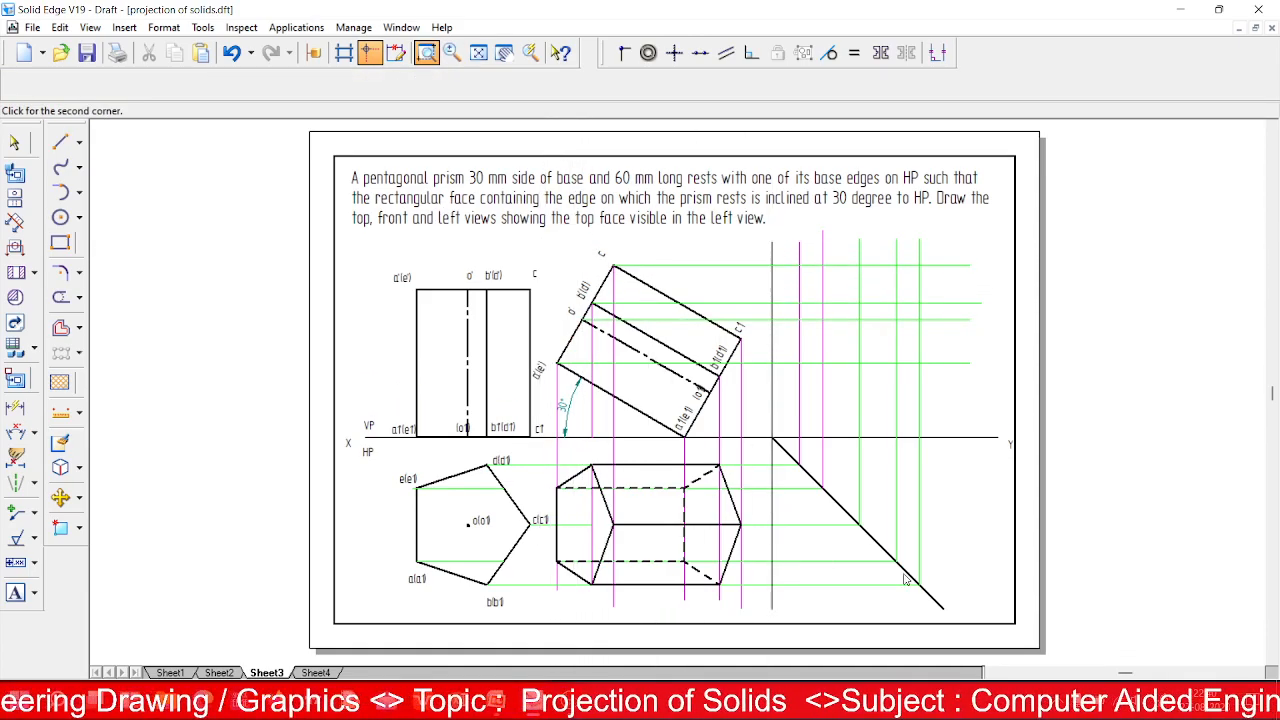
left_click(953, 600)
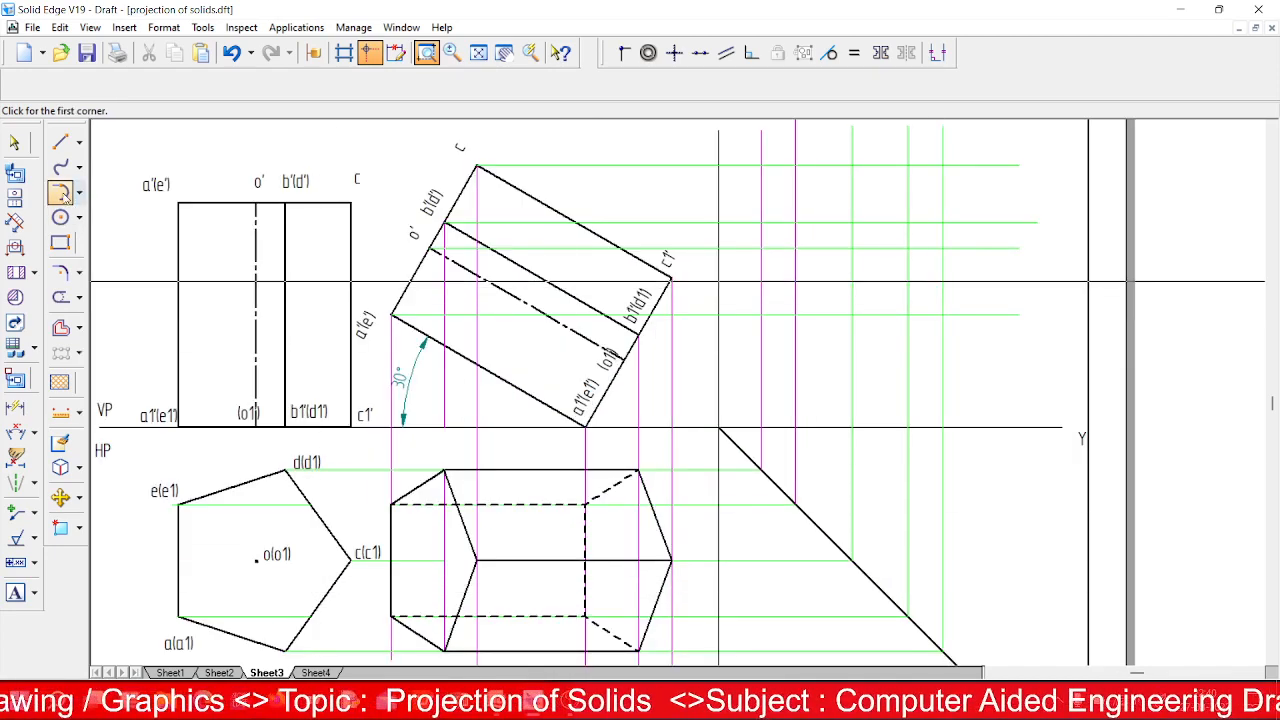
left_click(60, 142)
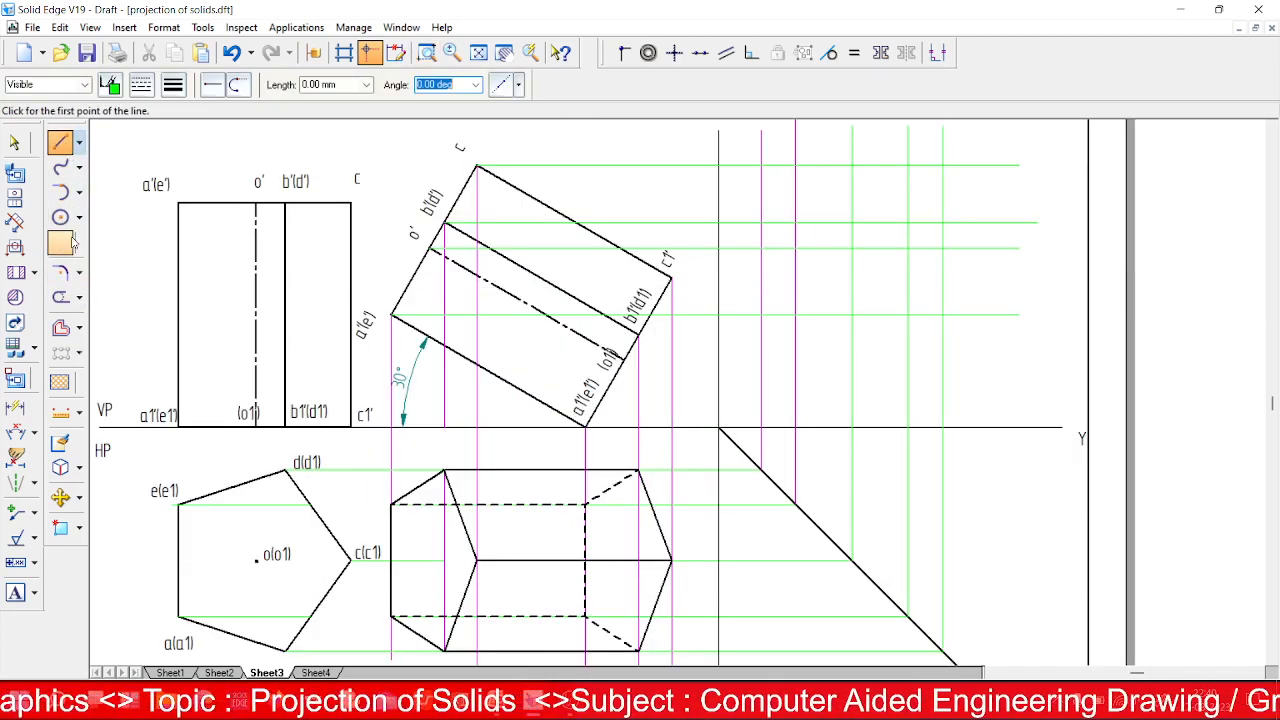
left_click(62, 298)
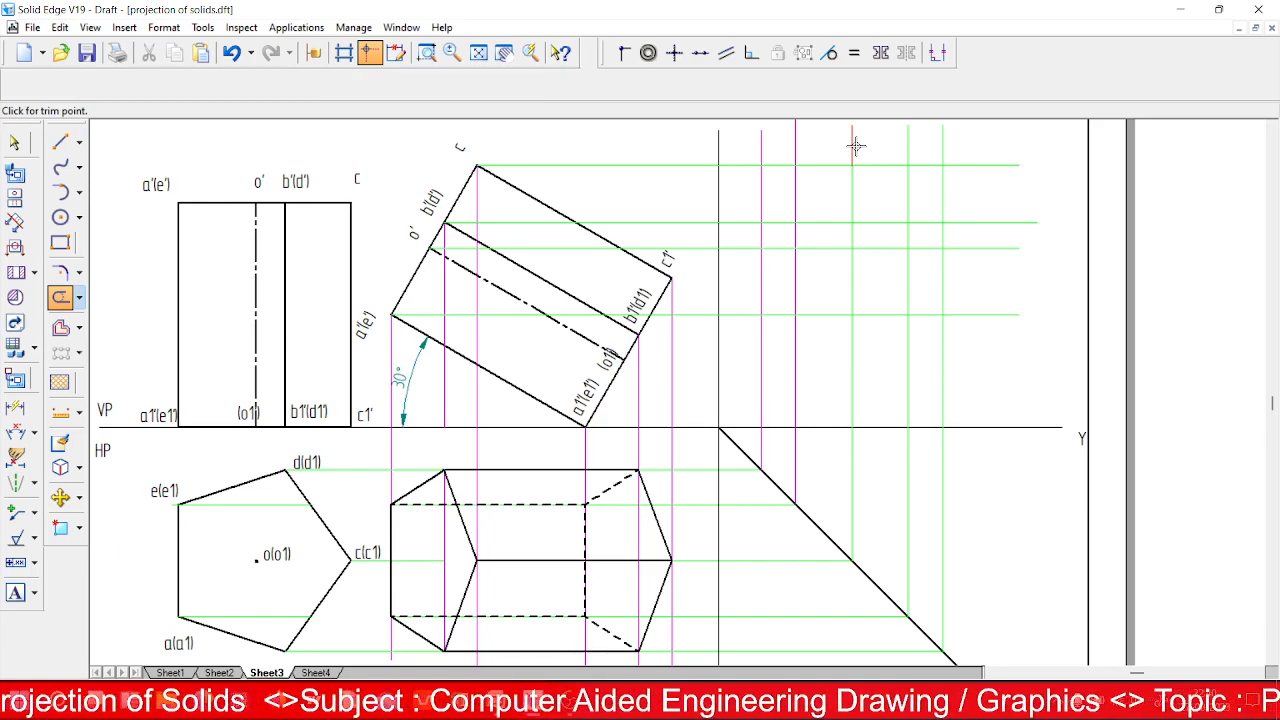
left_click(942, 148)
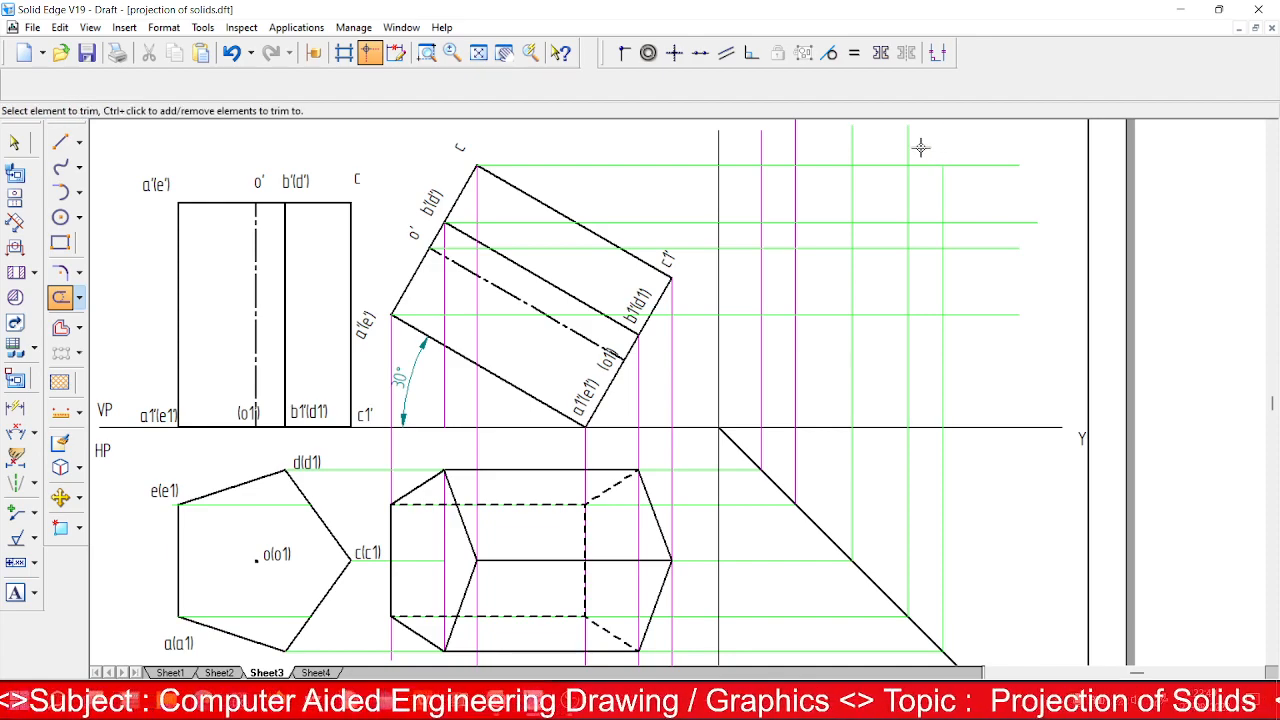
left_click(907, 145)
left_click(850, 145)
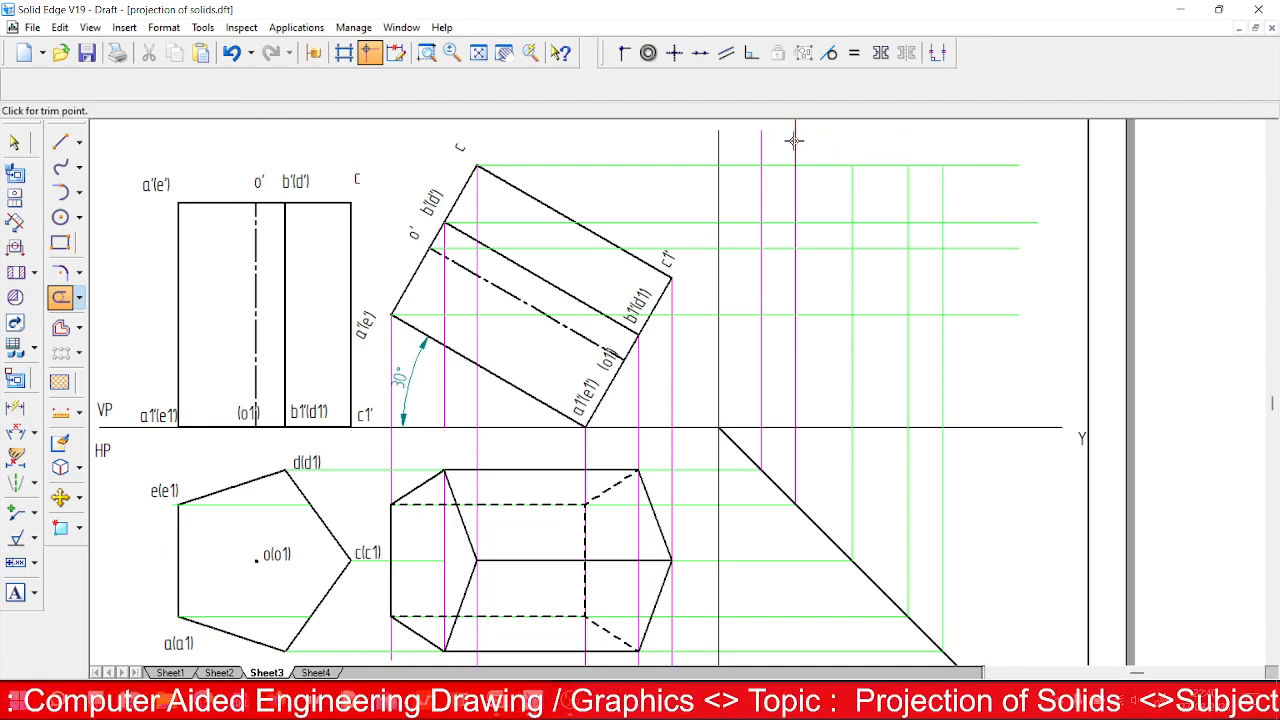
left_click(795, 140)
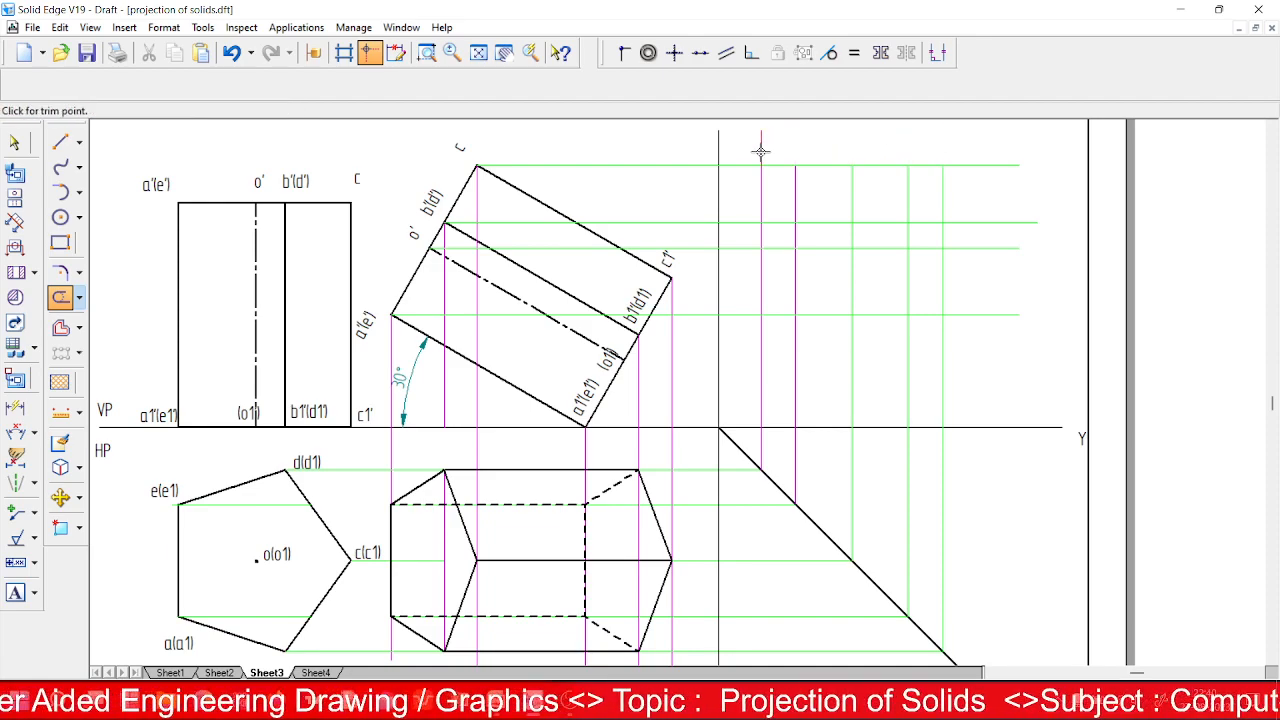
left_click(761, 151)
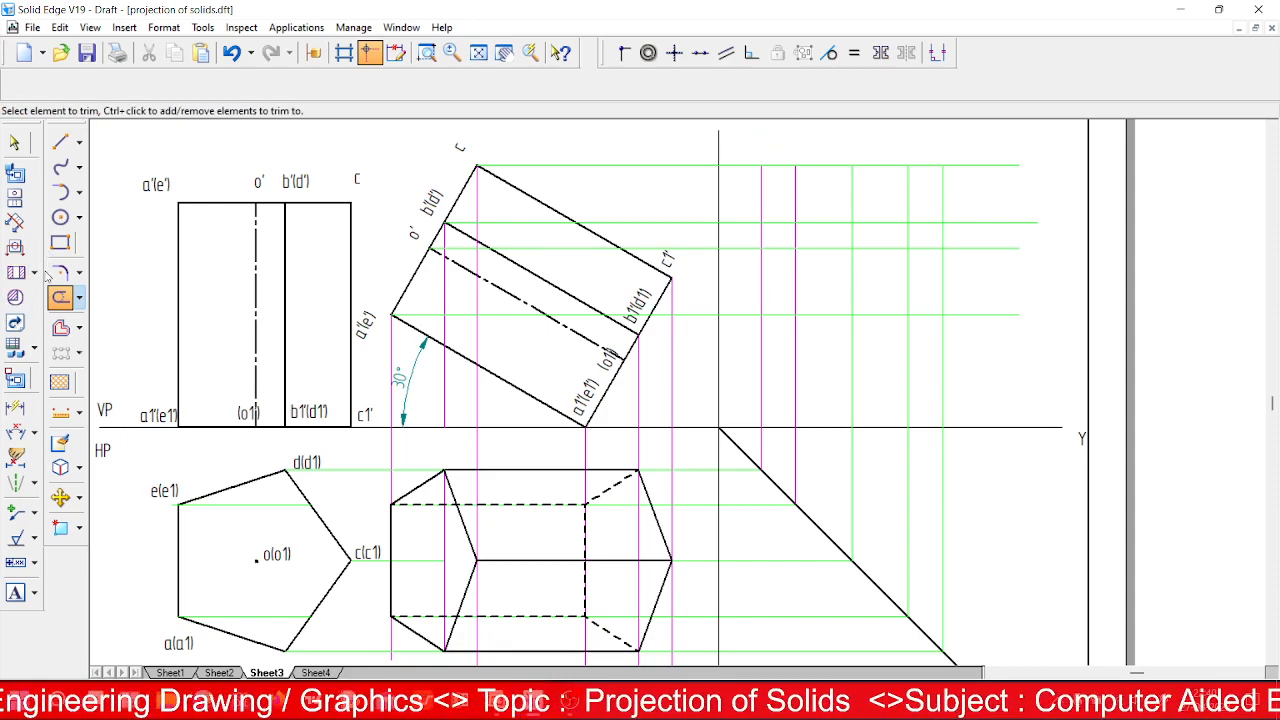
Draw the left view's top-face pentagon with magenta 0.50 mm lines through the a, b and c intersections, the d projector at o' level, and e.
left_click(79, 143)
left_click(115, 137)
left_click(173, 85)
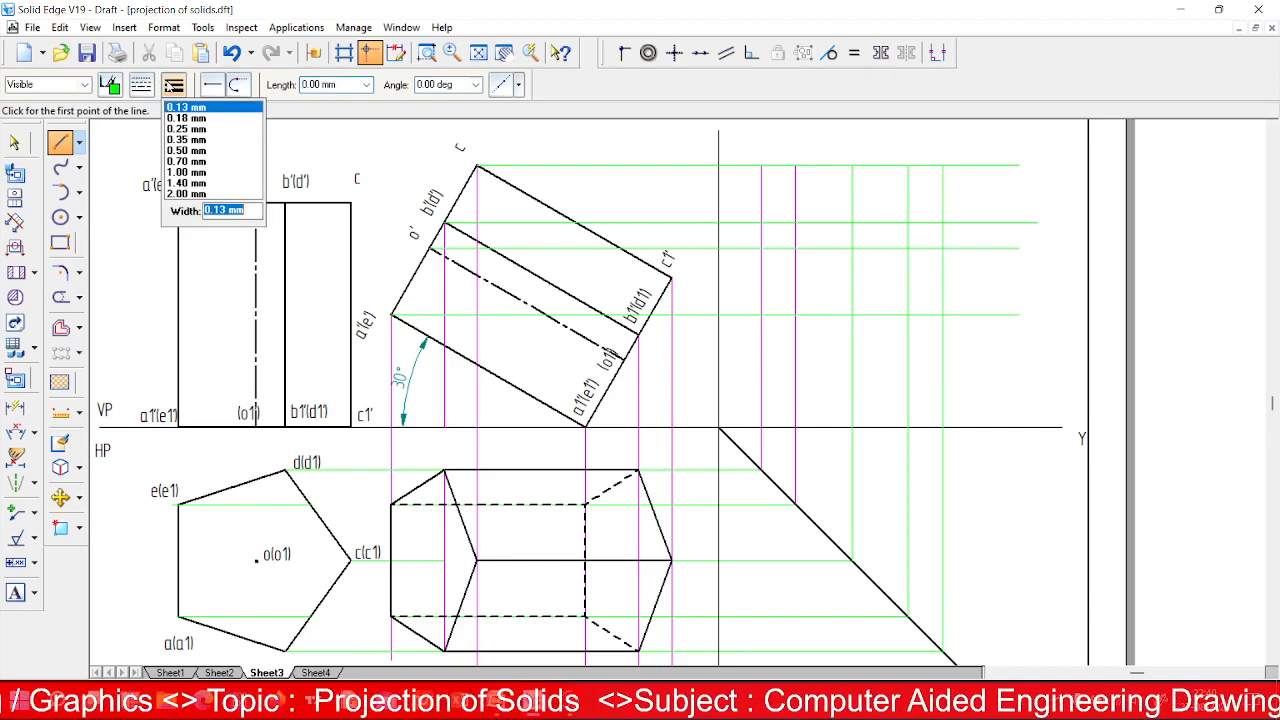
left_click(194, 150)
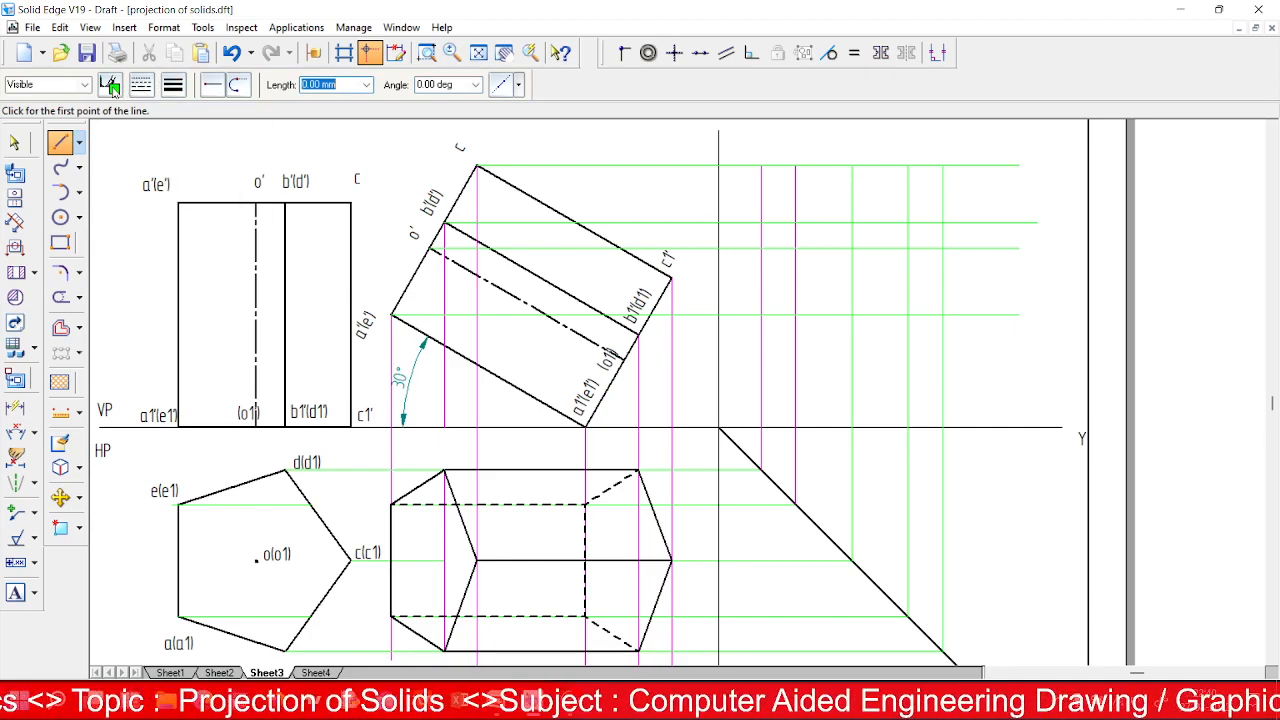
left_click(112, 87)
left_click(125, 143)
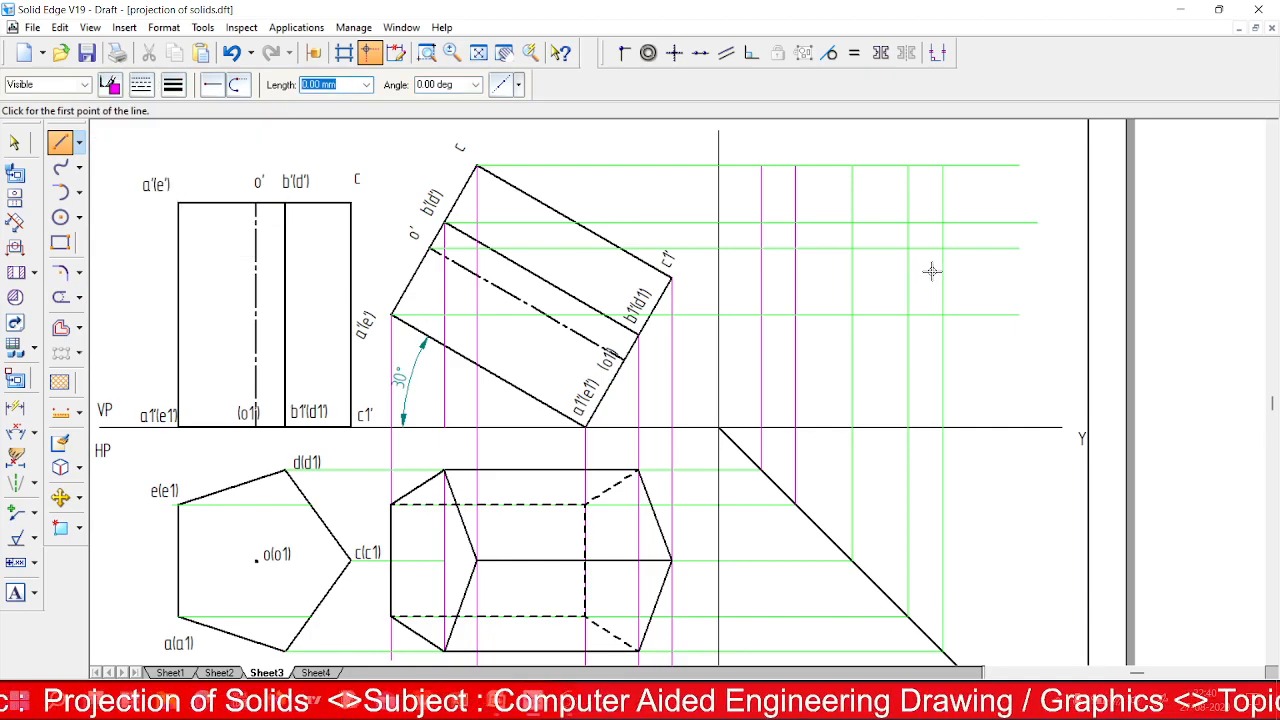
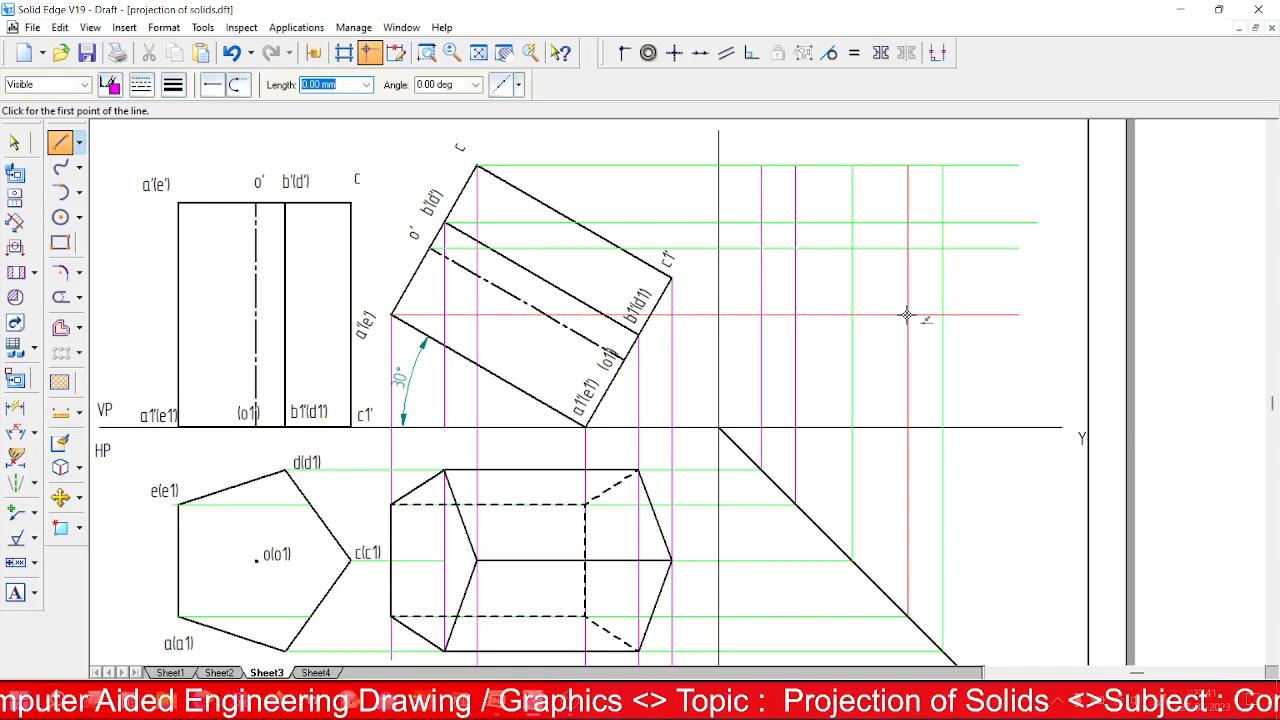
left_click(906, 315)
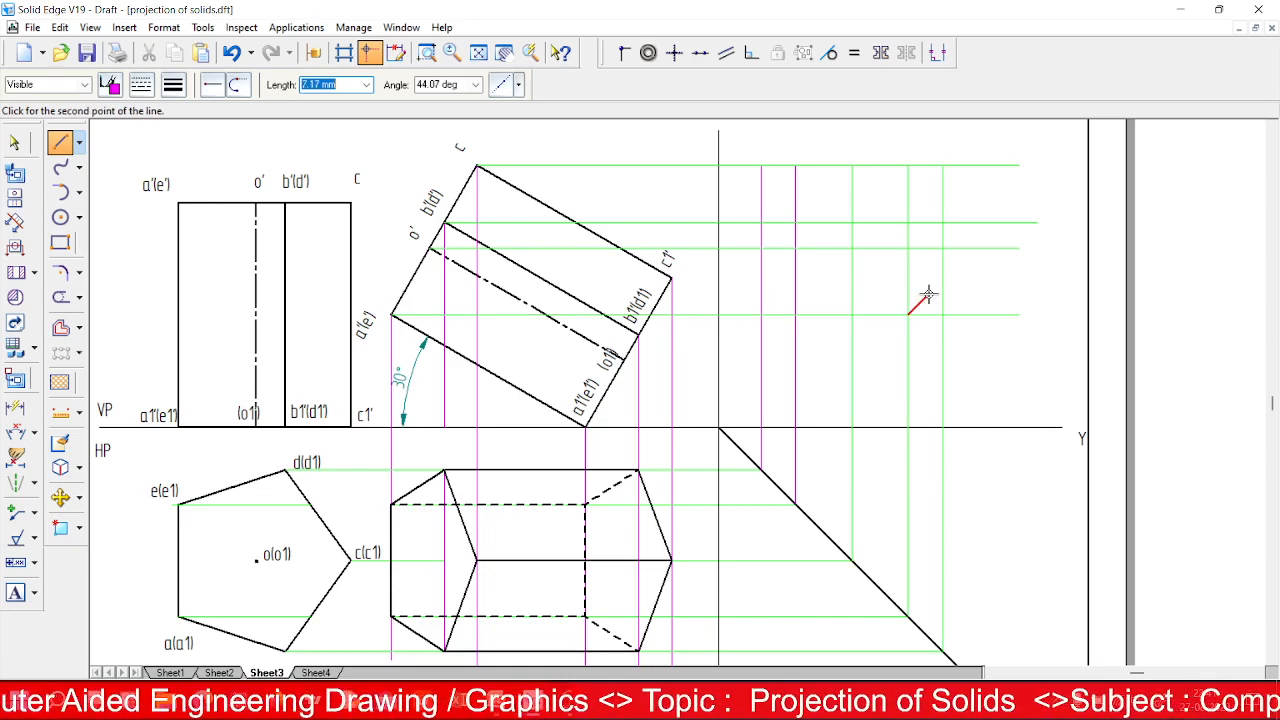
left_click(943, 222)
left_click(853, 165)
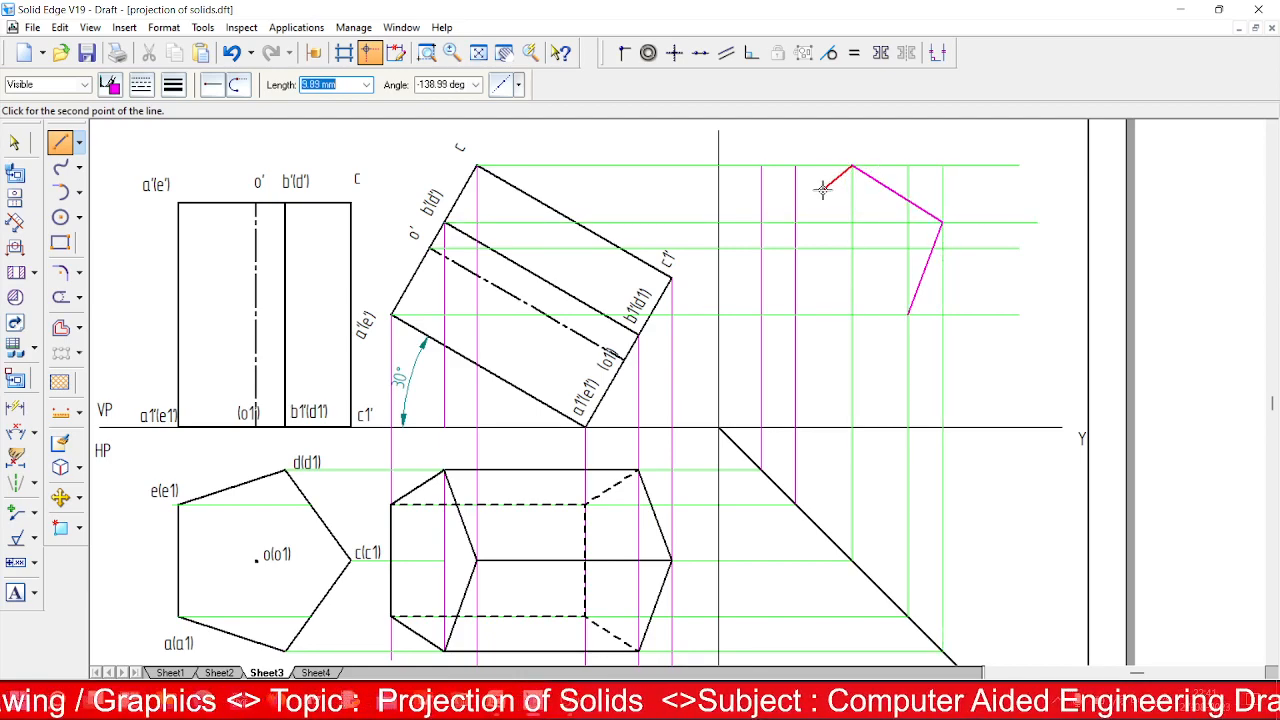
left_click(764, 247)
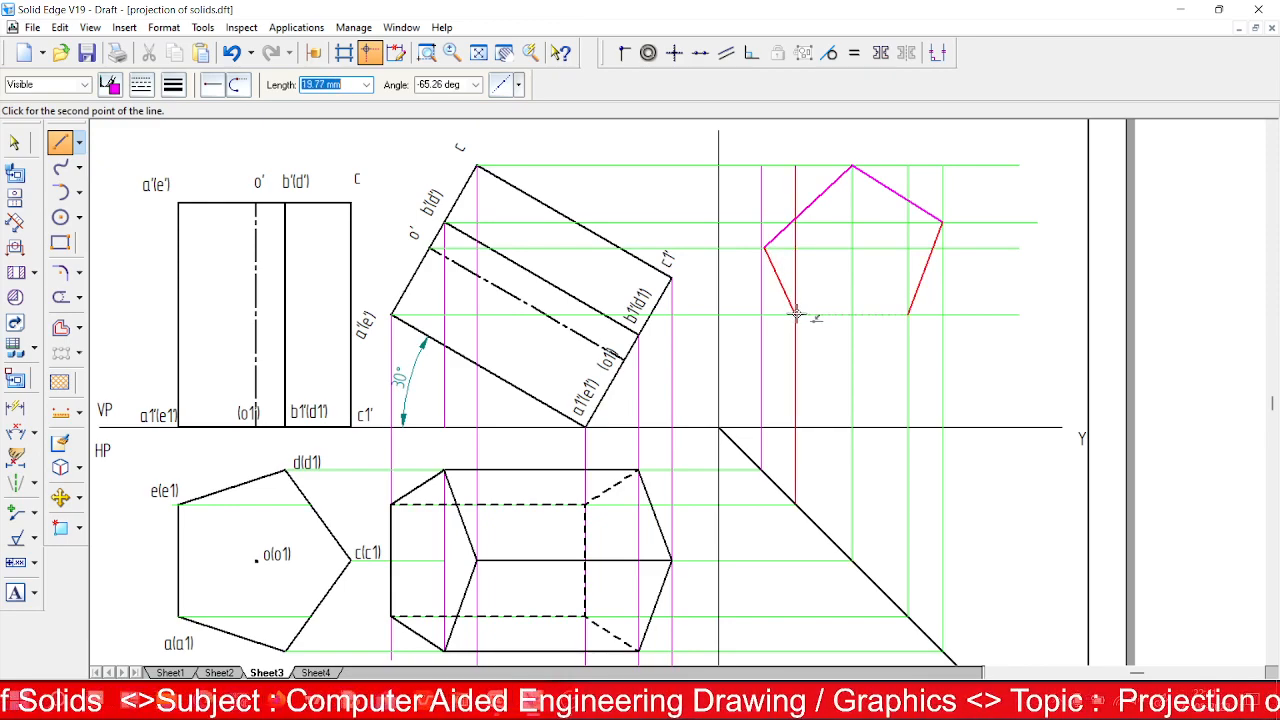
left_click(796, 313)
left_click(908, 313)
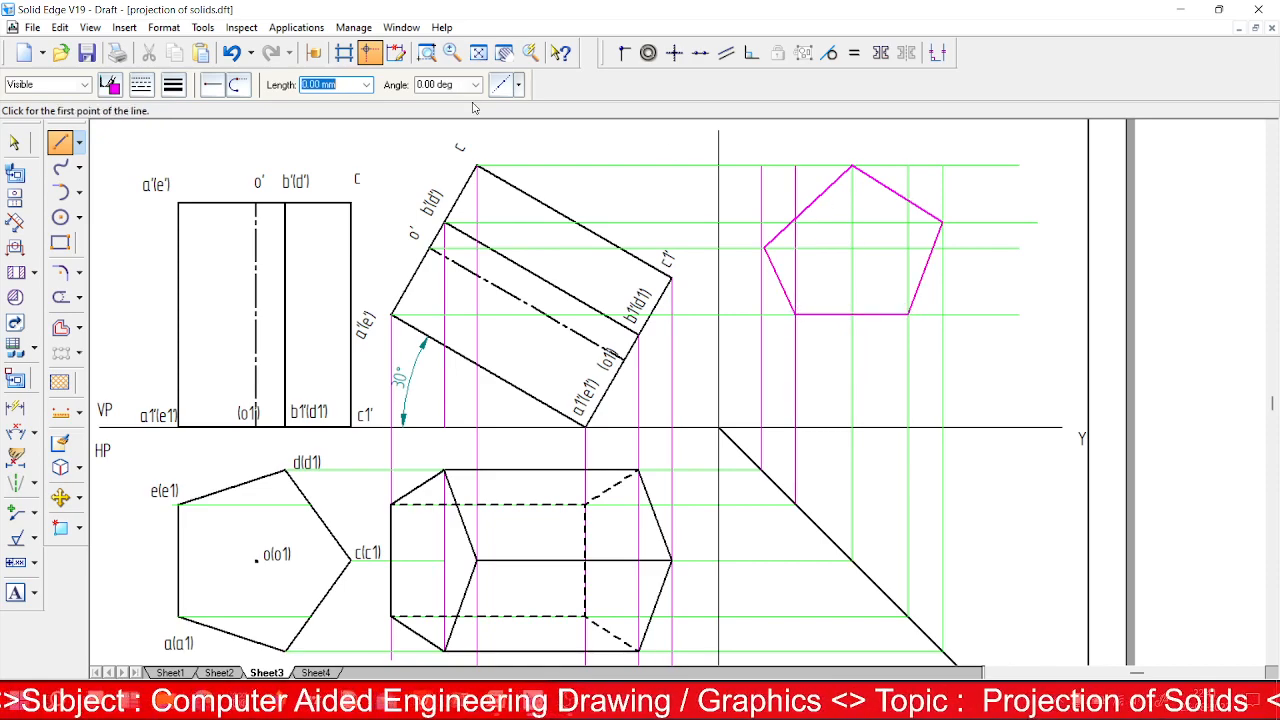
Delete the two pentagon edges that meet at the level of the o' projector.
left_click(14, 142)
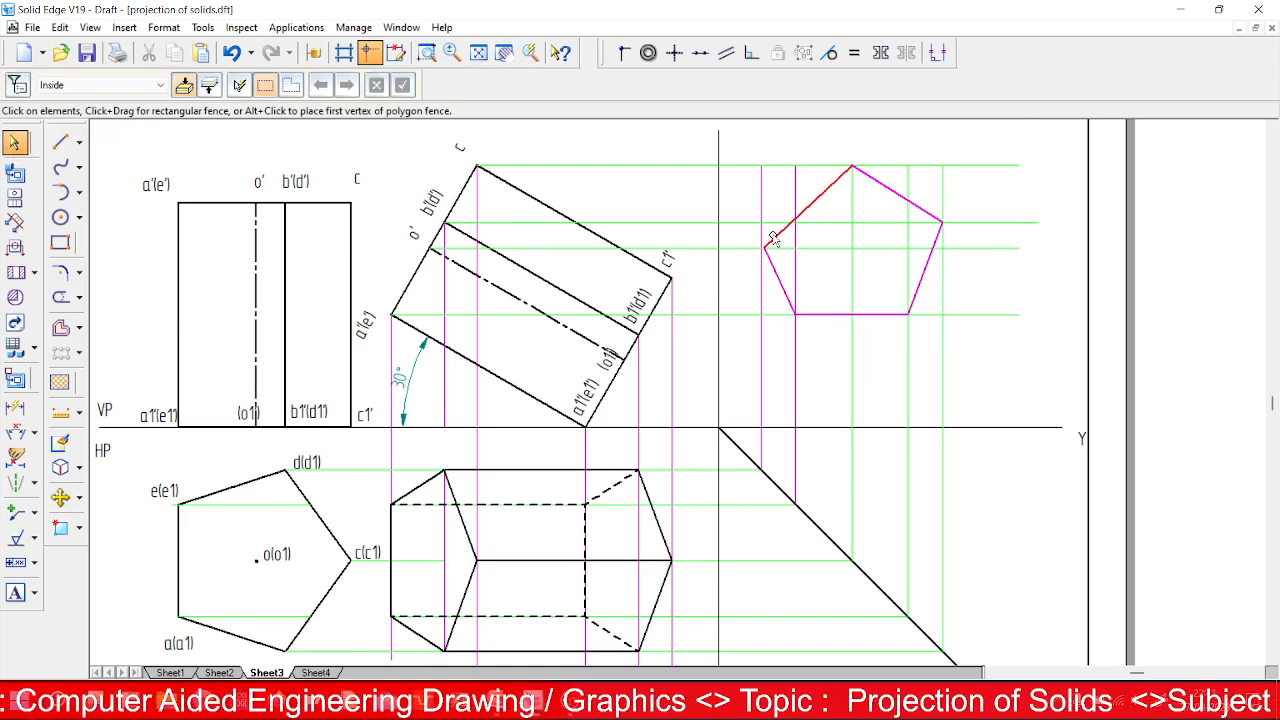
left_click_drag(773, 238, 785, 178)
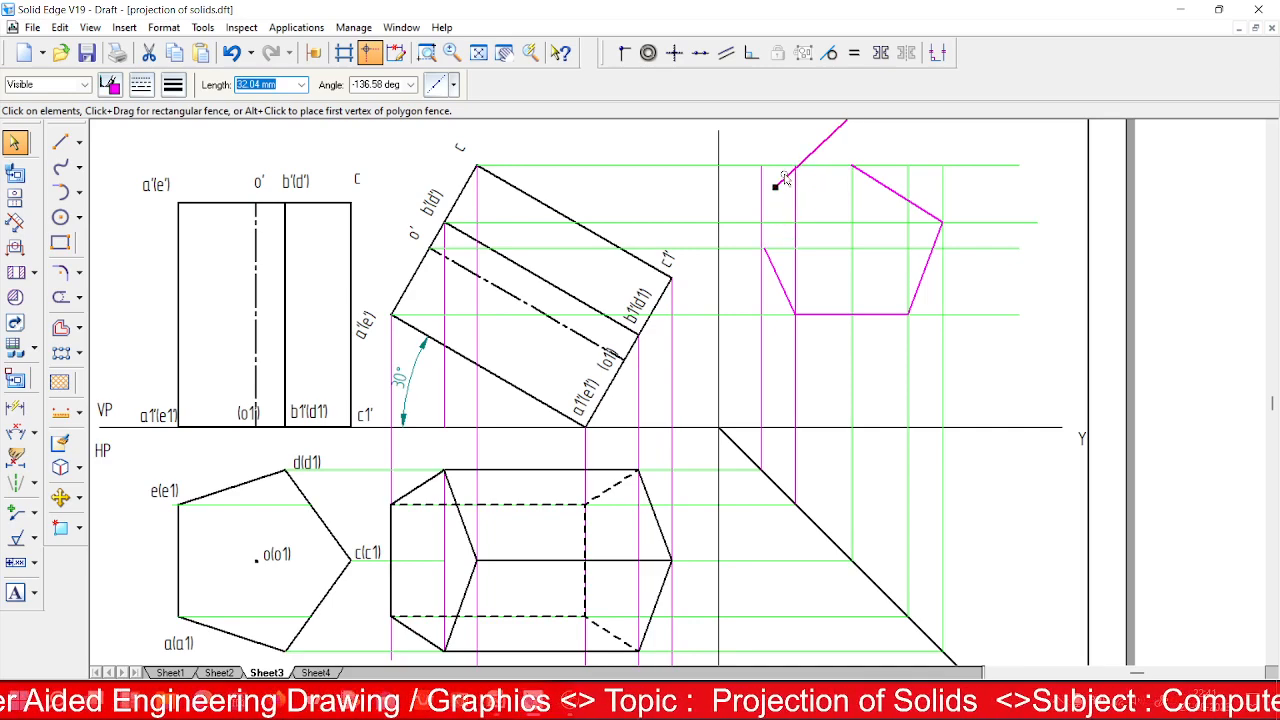
key("Delete")
left_click(783, 290)
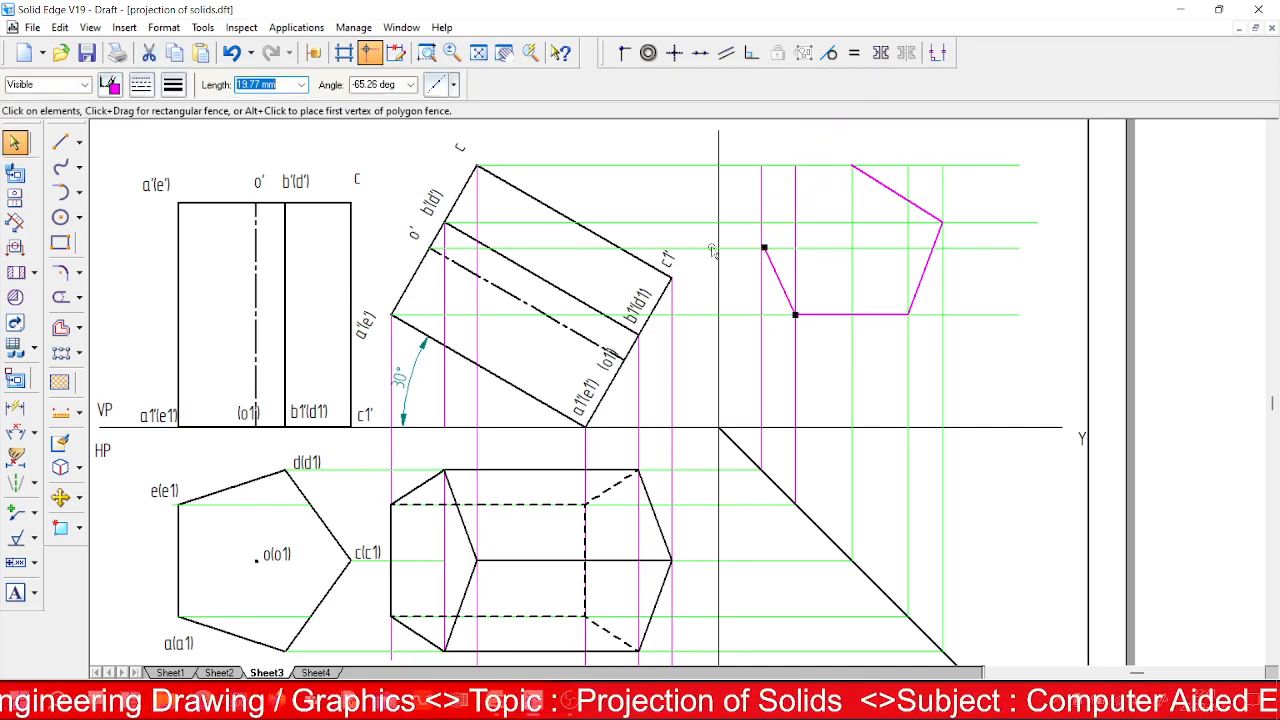
key("Delete")
Redraw the two missing pentagon edges from c through the d projector's intersection with the b'(d') projector to e.
left_click(60, 142)
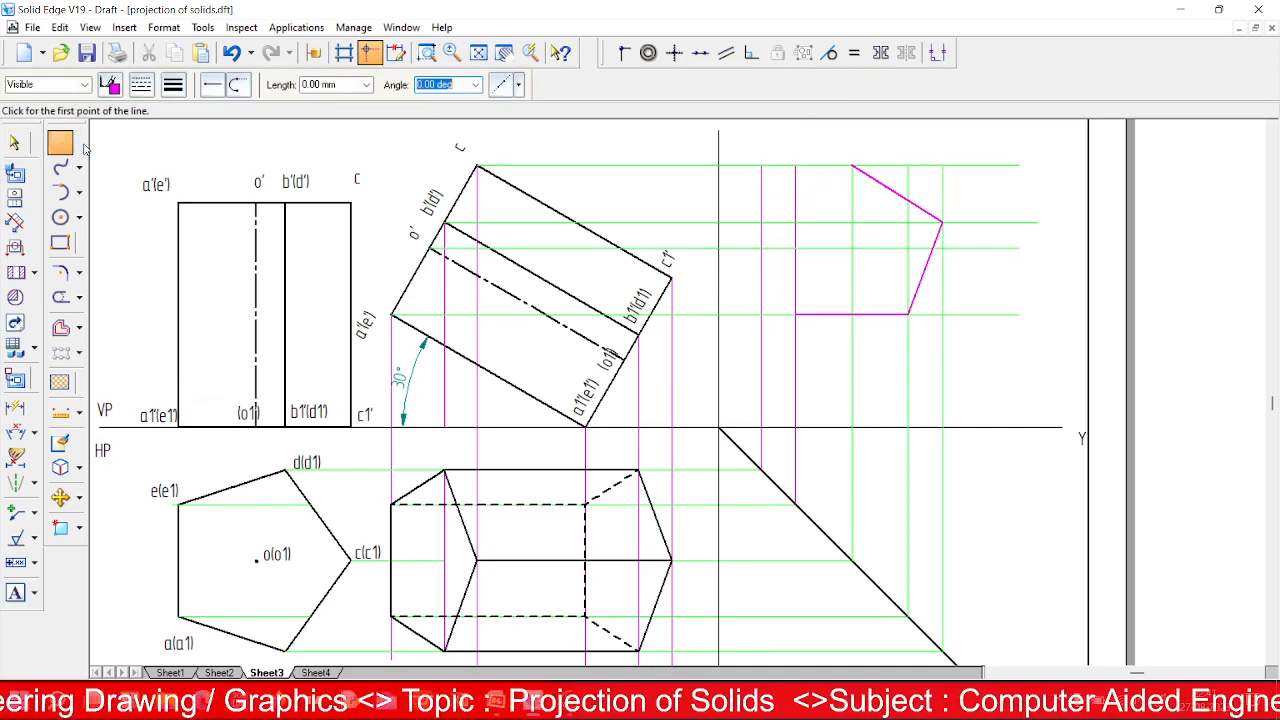
left_click(852, 164)
left_click(762, 221)
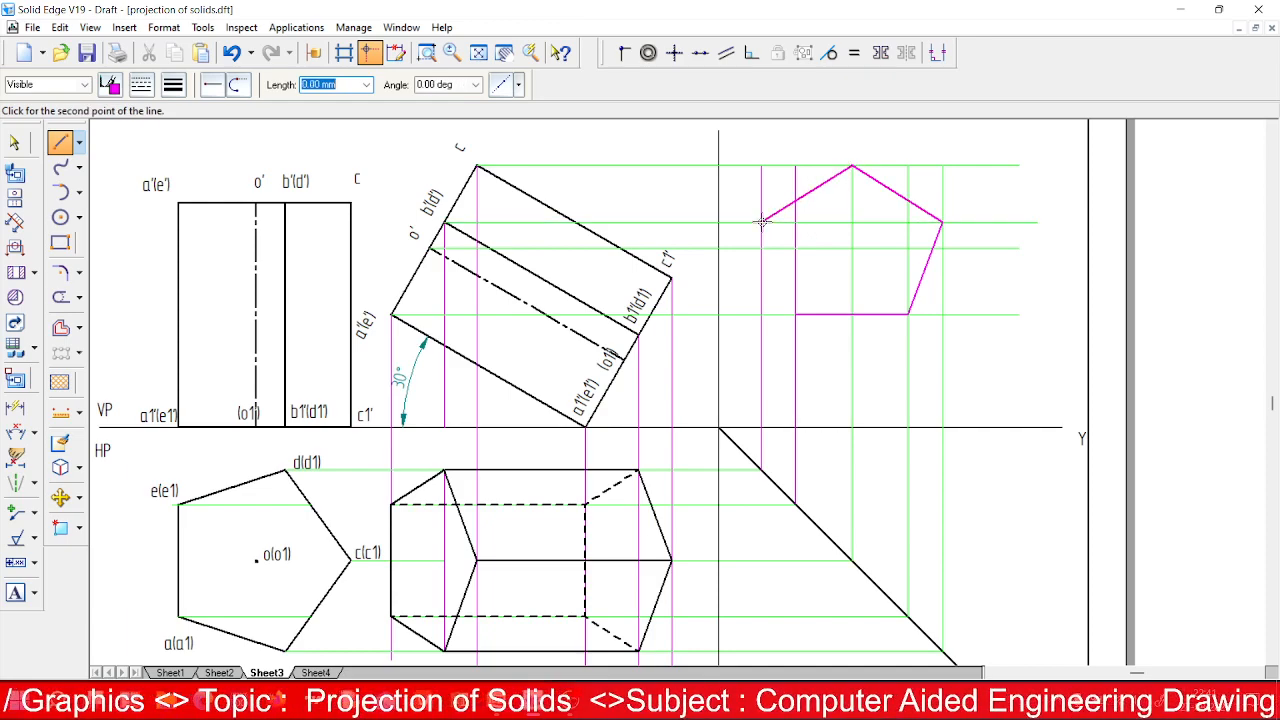
left_click(797, 314)
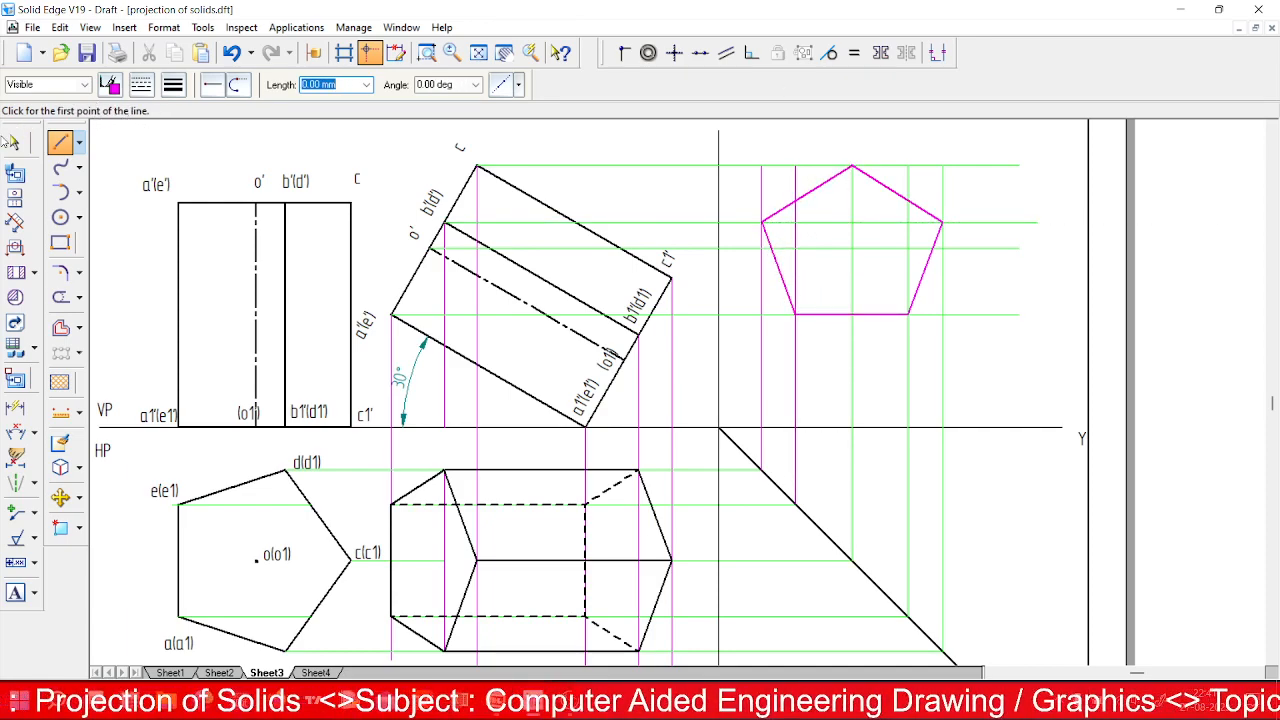
Copy the pentagon about 29.98 mm vertically down so its bottom edge lies on the XY line.
left_click(12, 142)
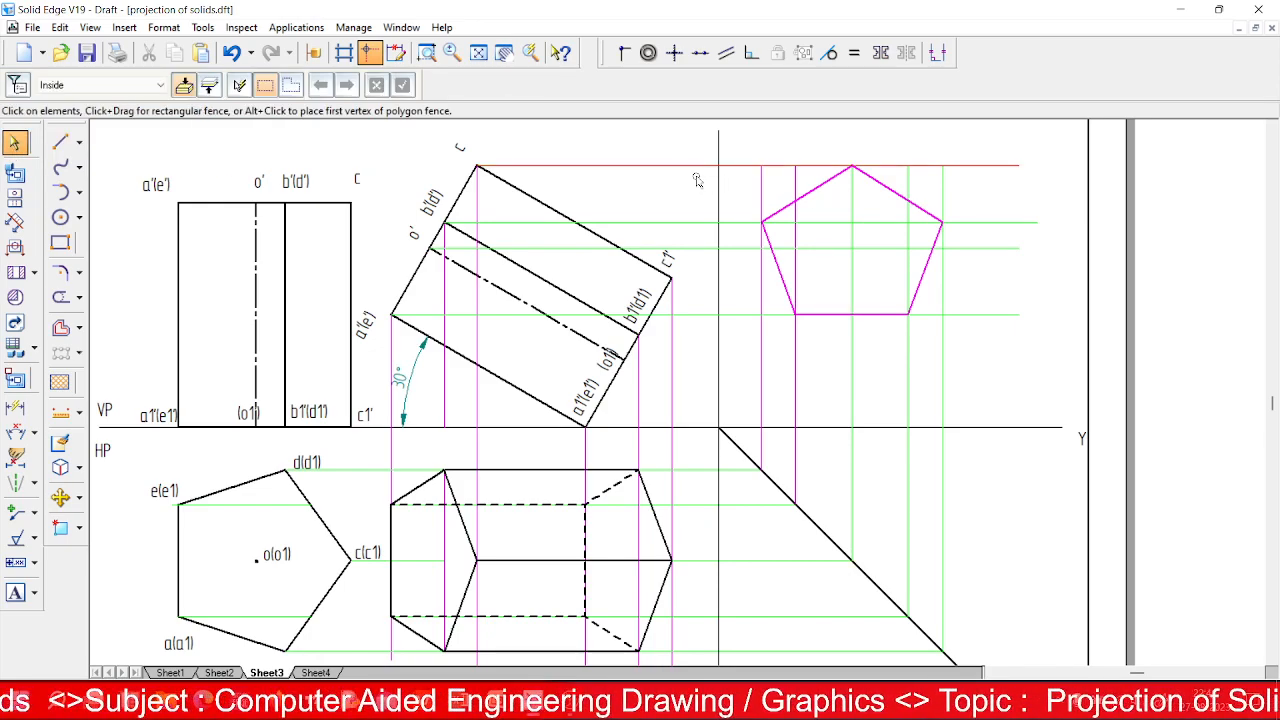
left_click_drag(943, 320, 991, 346)
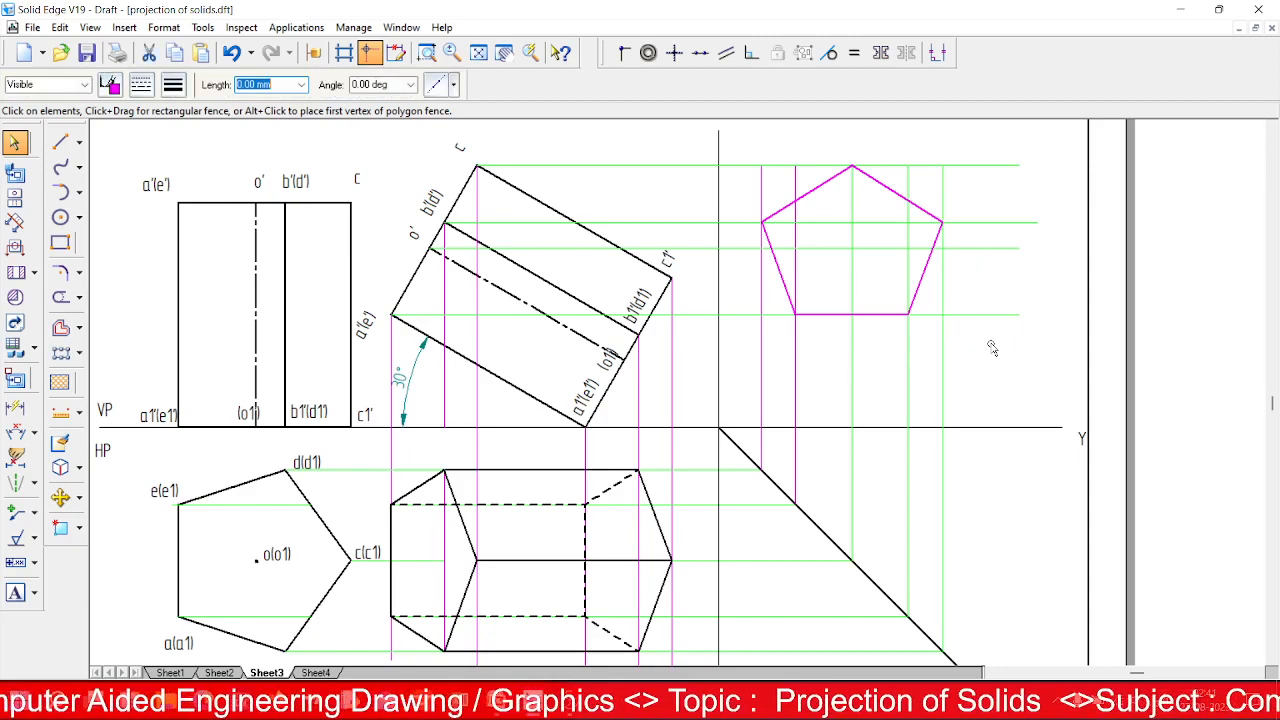
left_click(61, 497)
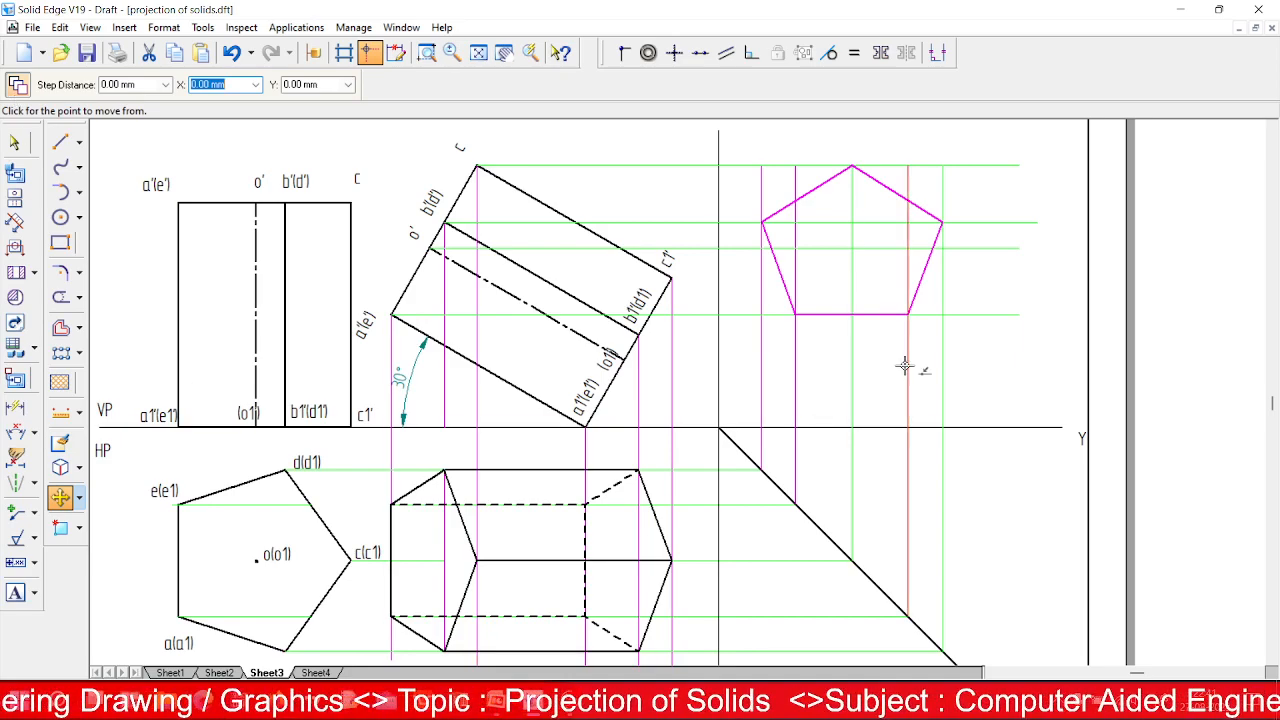
left_click(907, 315)
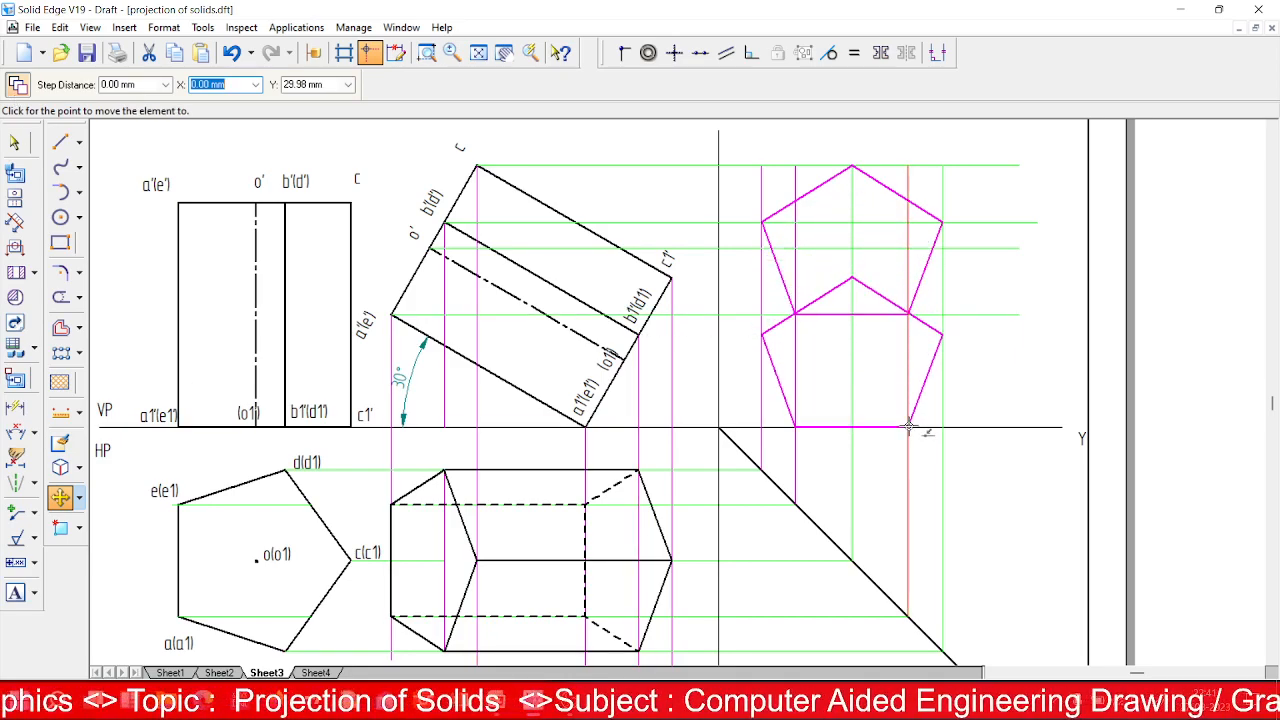
left_click(908, 425)
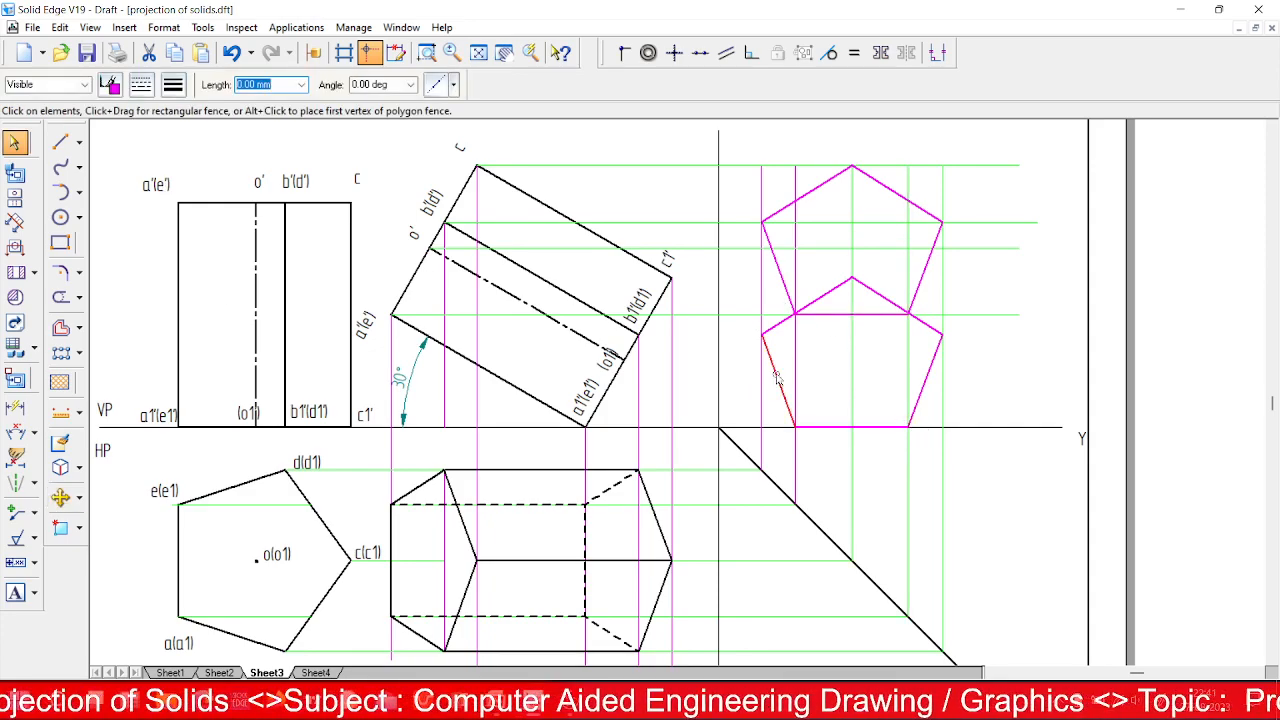
Change the two upper sloping edges of the lower pentagon to a dashed line type.
left_click(779, 334)
left_click(863, 286, "ctrl")
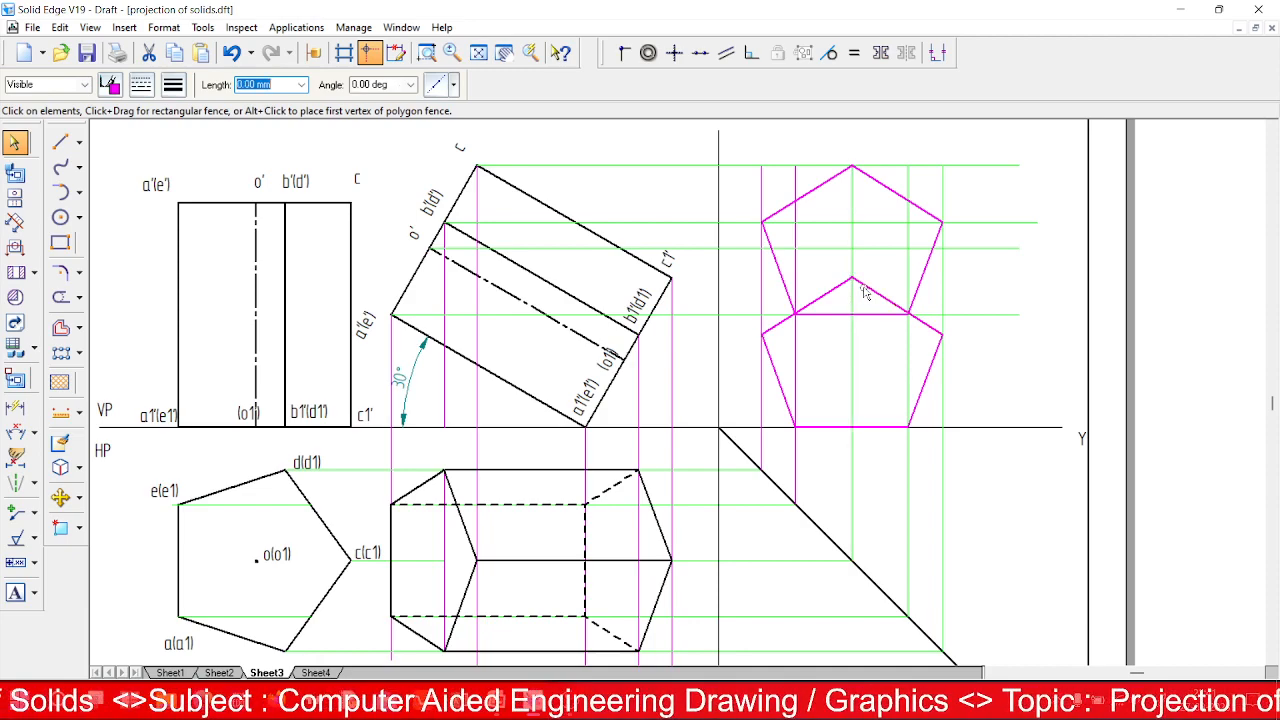
left_click(175, 88)
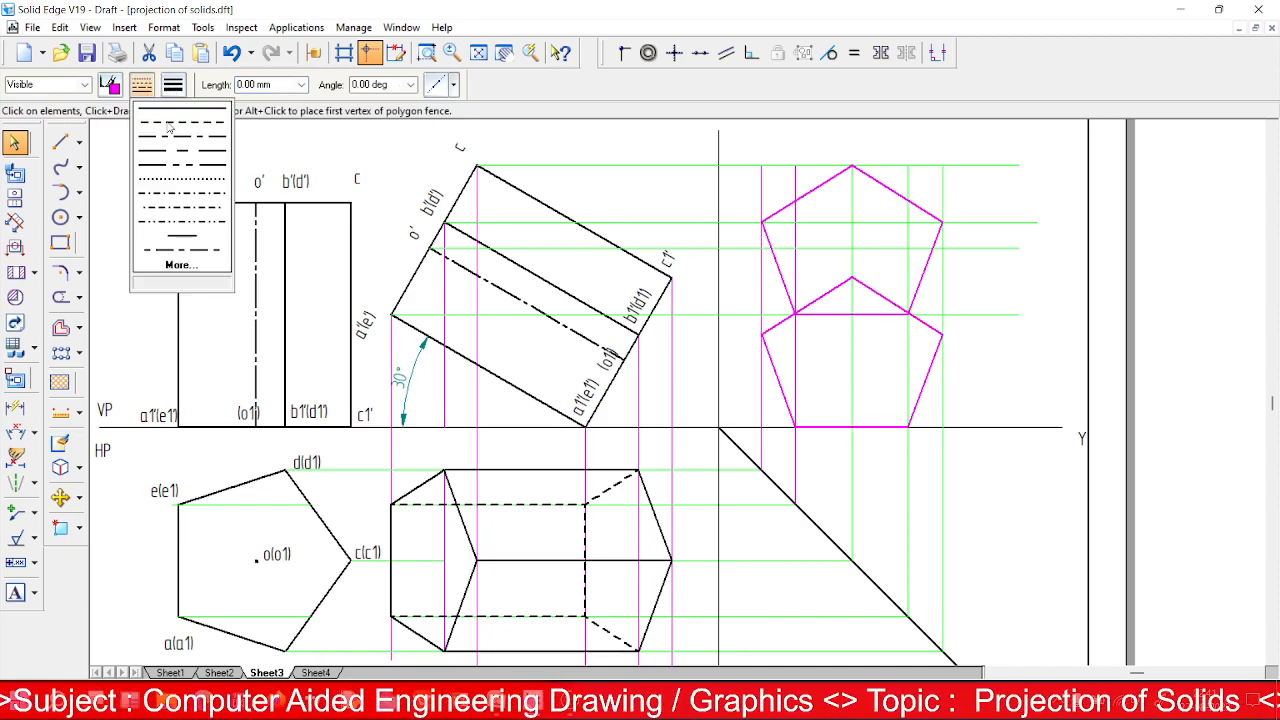
left_click(170, 186)
left_click(1010, 376)
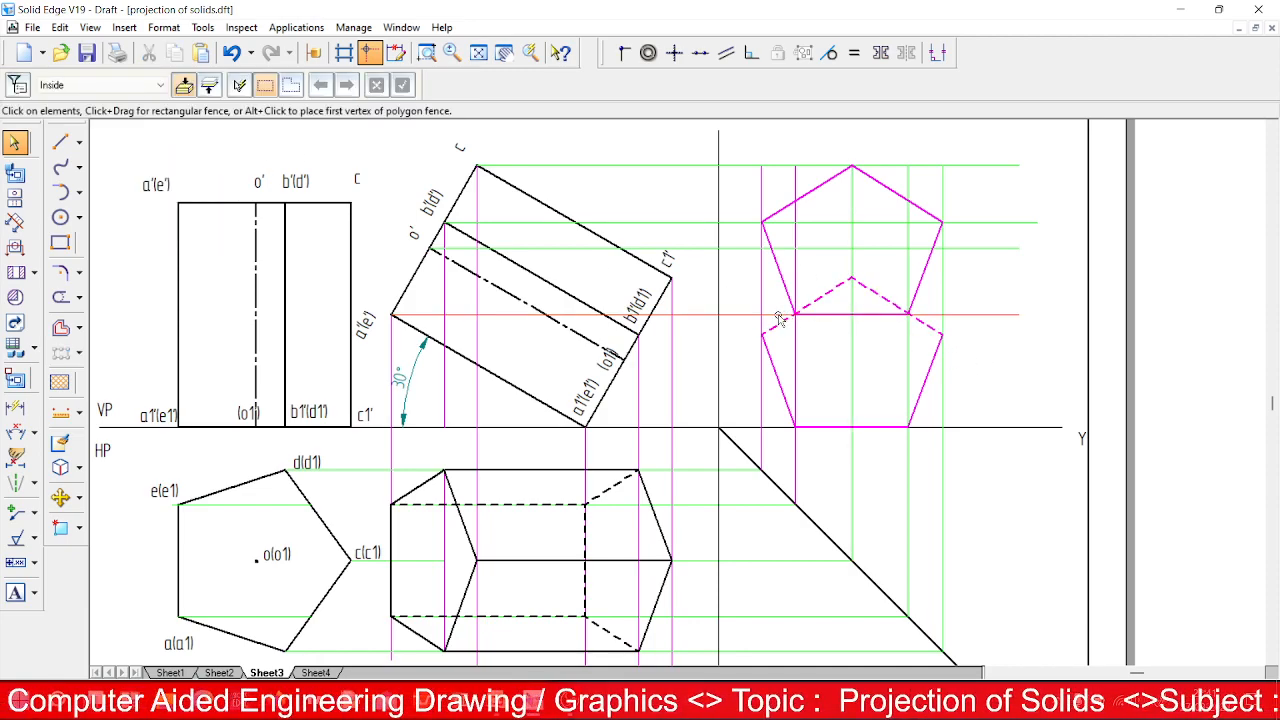
Draw two blue 0.70 mm wide vertical lines from the lower pentagon's base corners to the upper pentagon's base corners.
left_click(60, 142)
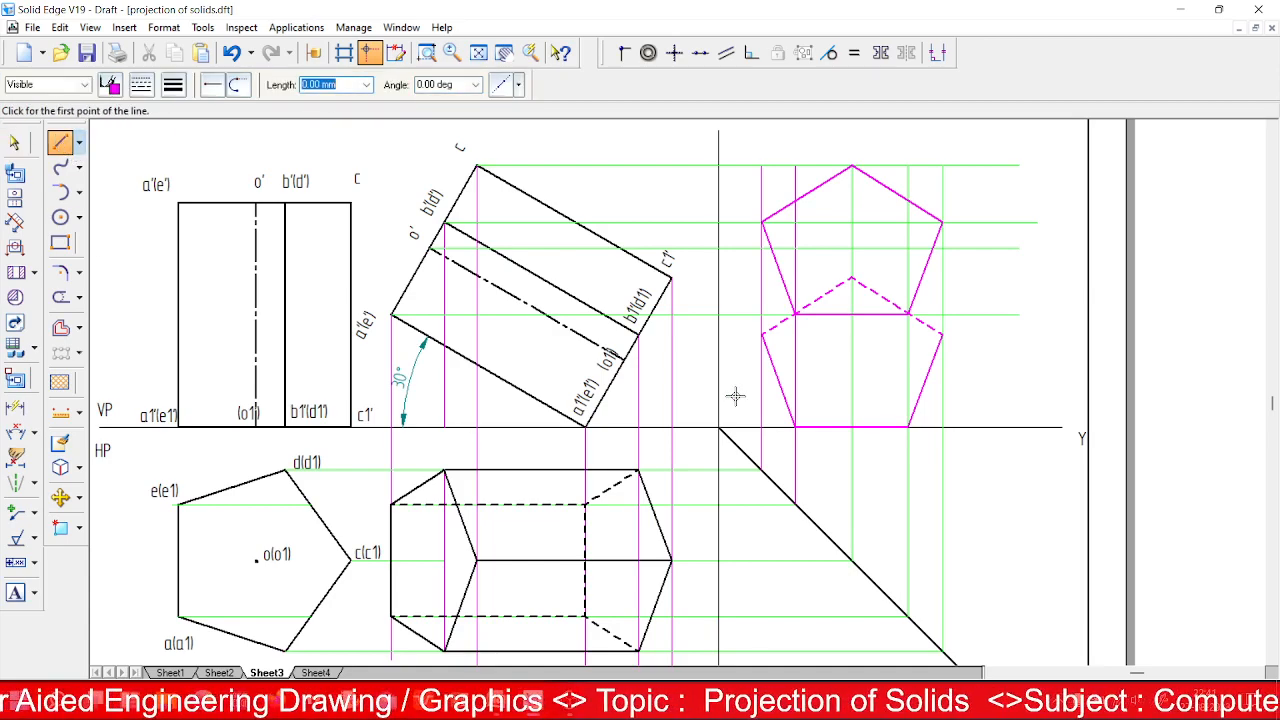
left_click(173, 84)
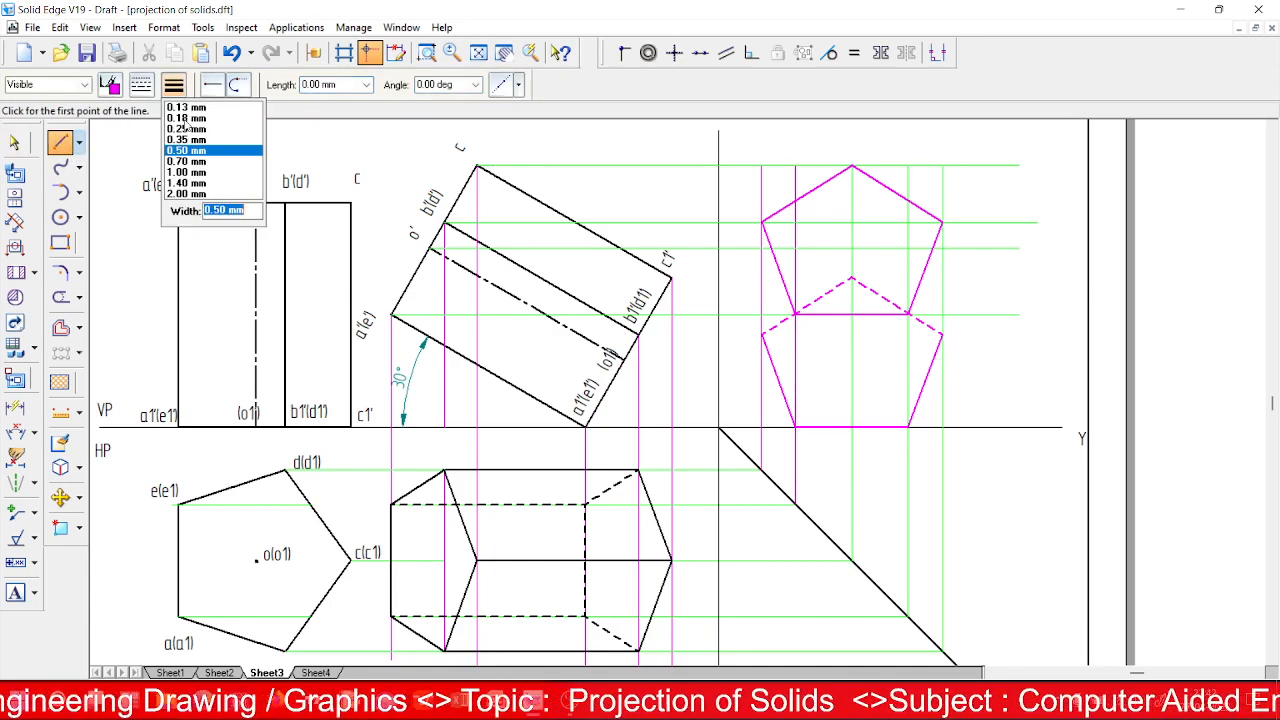
left_click(187, 162)
left_click(110, 84)
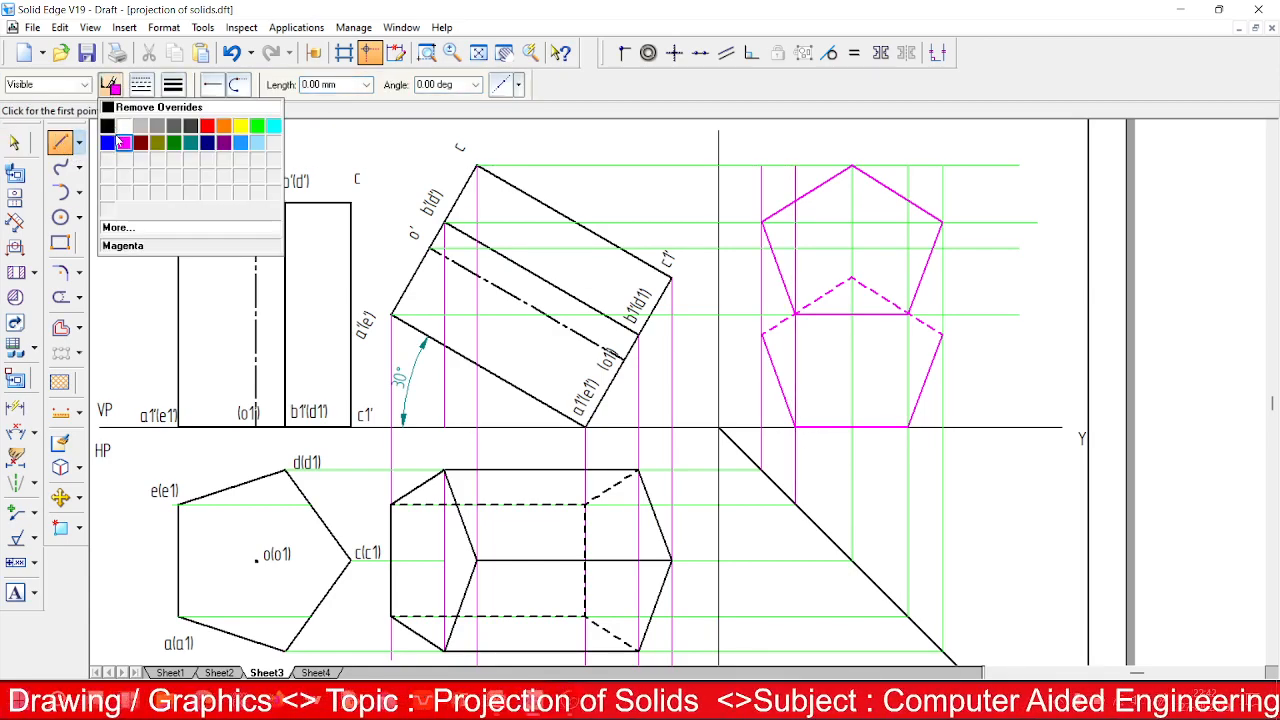
left_click(112, 142)
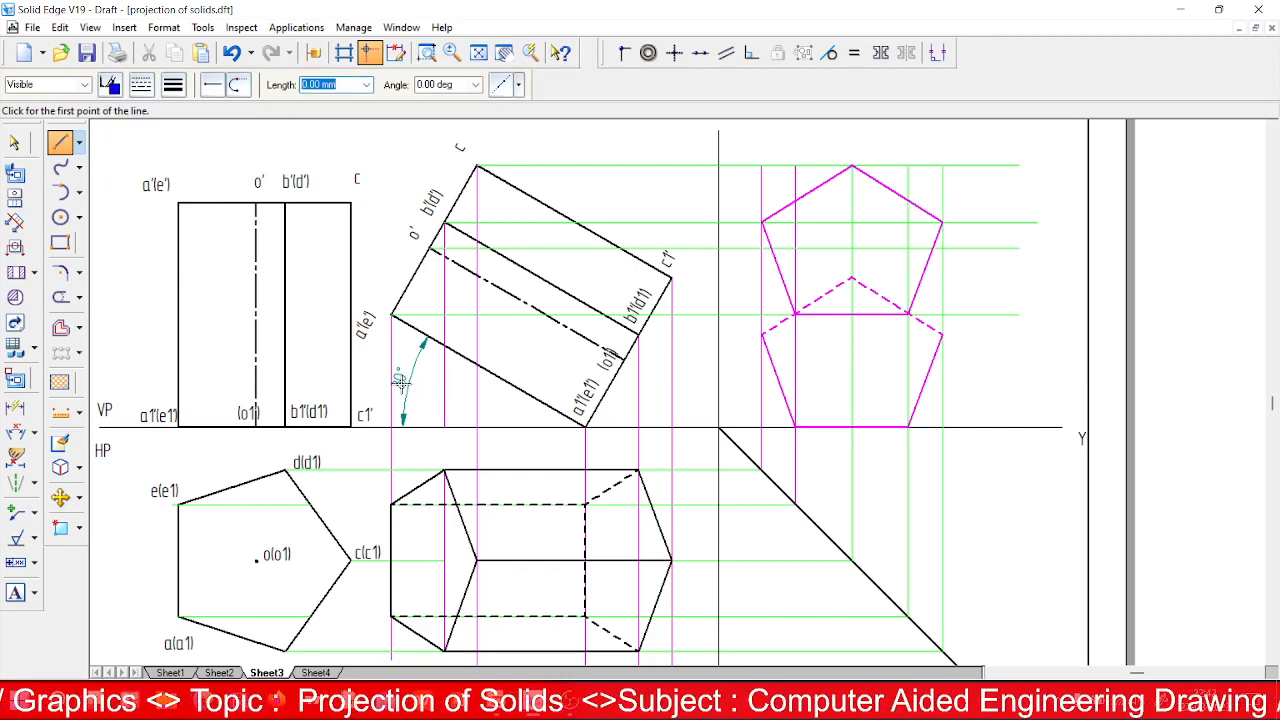
left_click(794, 427)
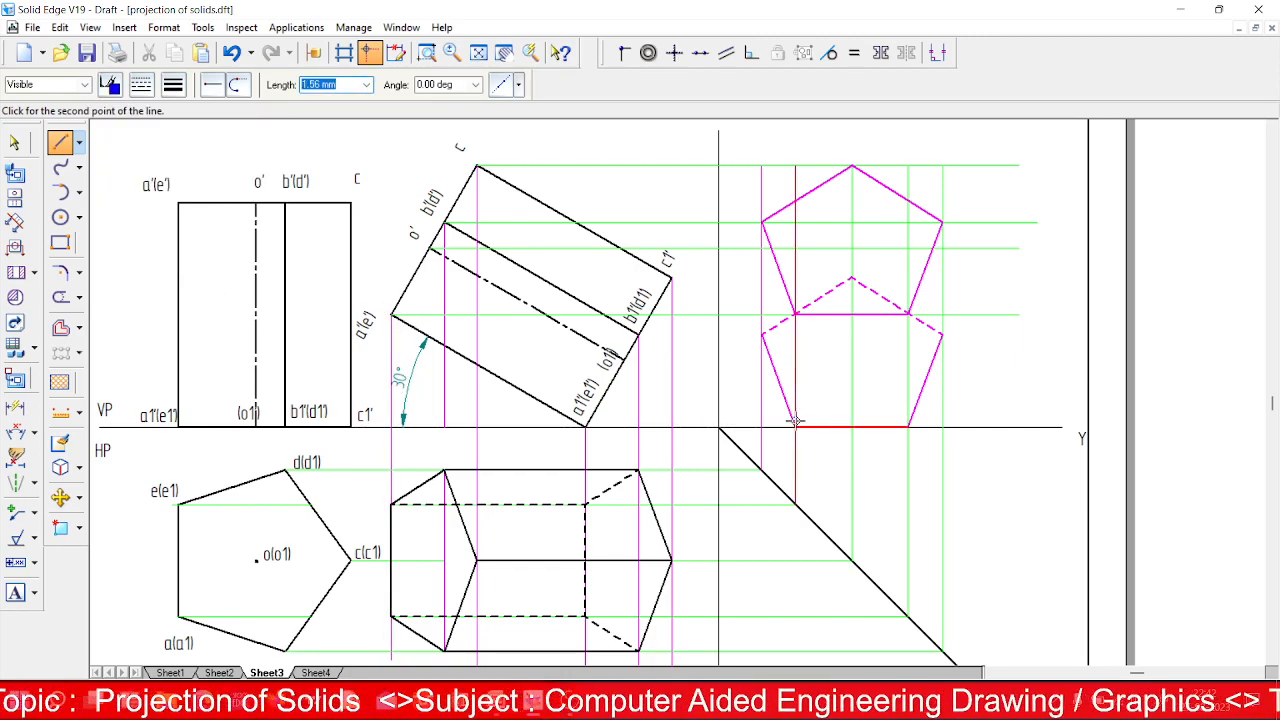
left_click(794, 314)
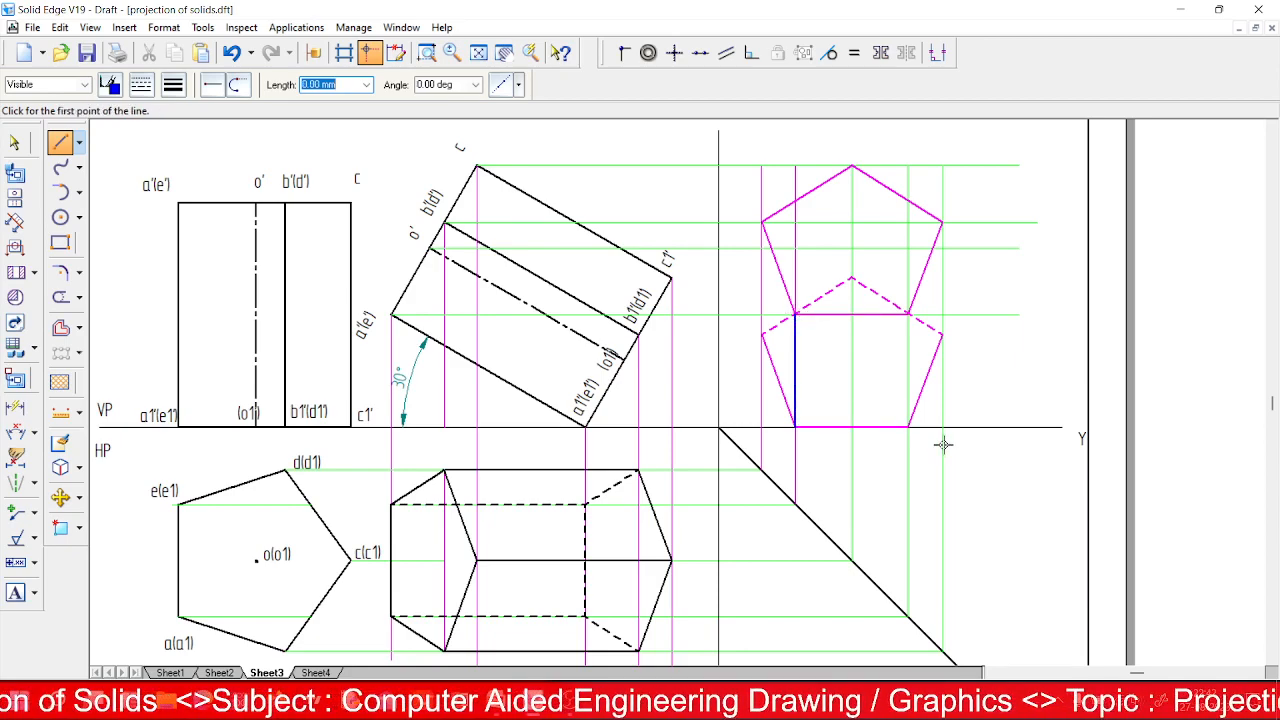
left_click(906, 427)
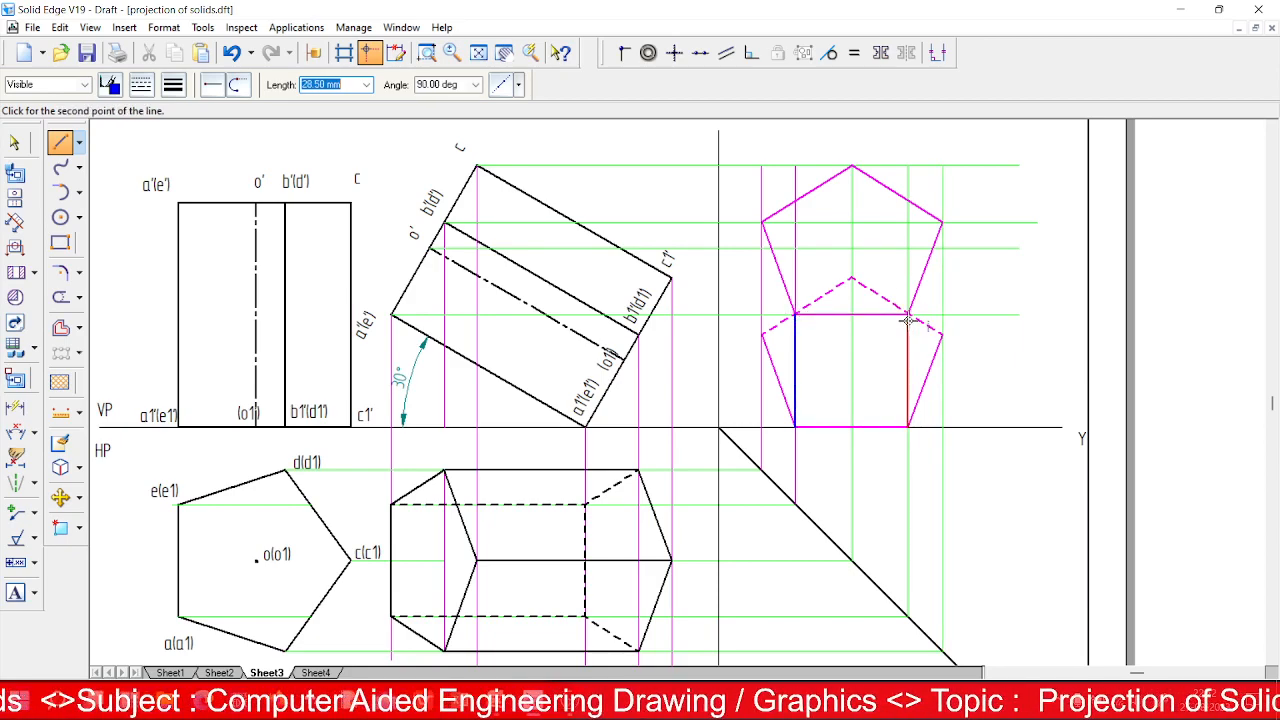
left_click(907, 314)
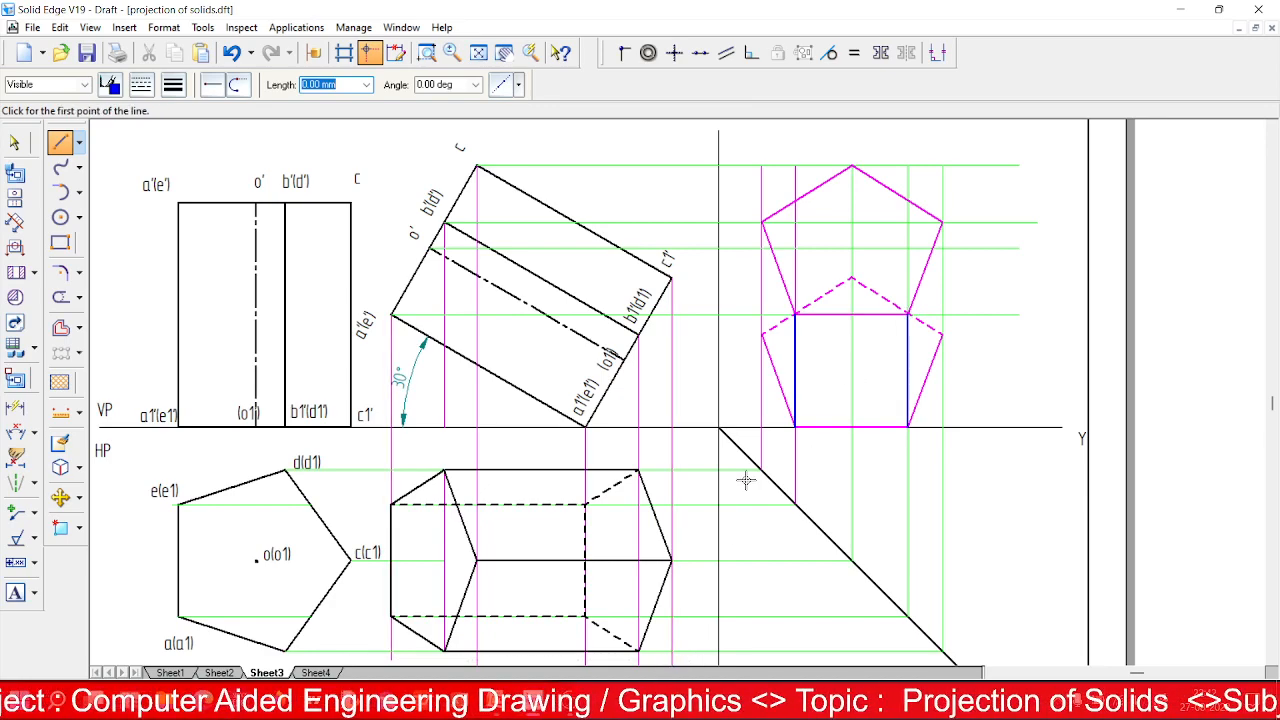
Draw vertical blue lines joining the outer side corners and the apexes of the lower and upper pentagons.
left_click(762, 333)
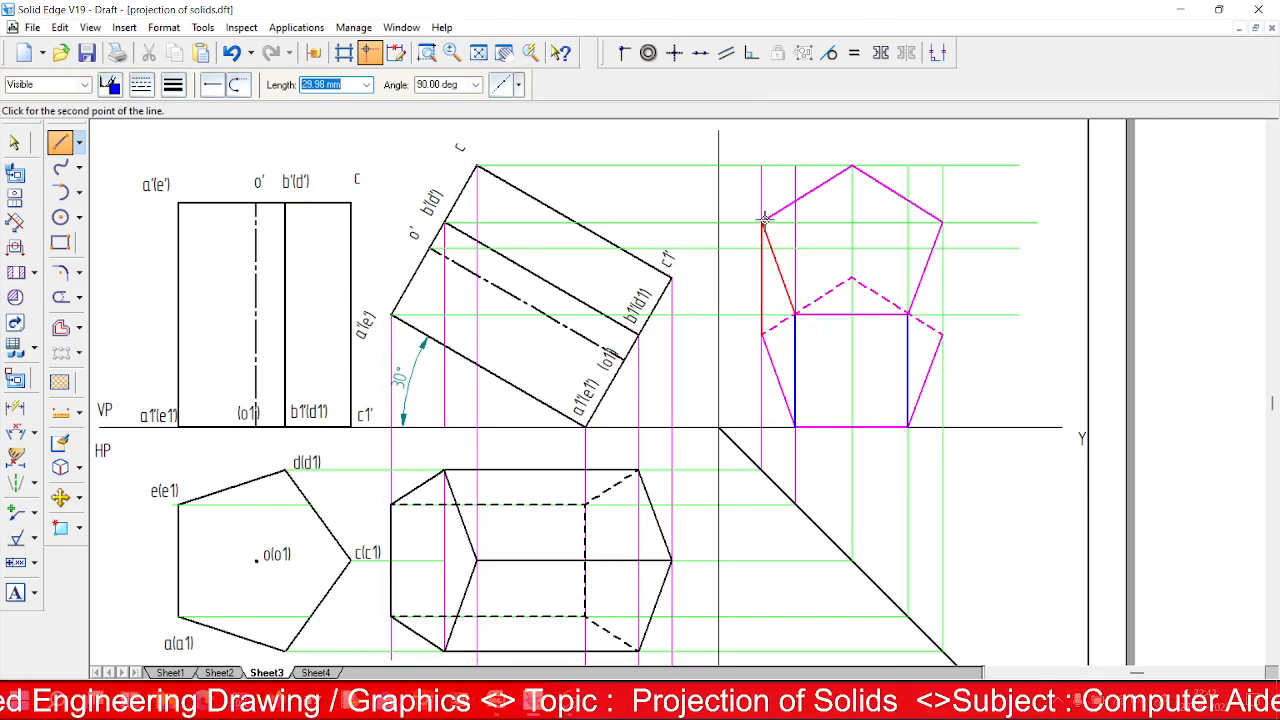
left_click(762, 222)
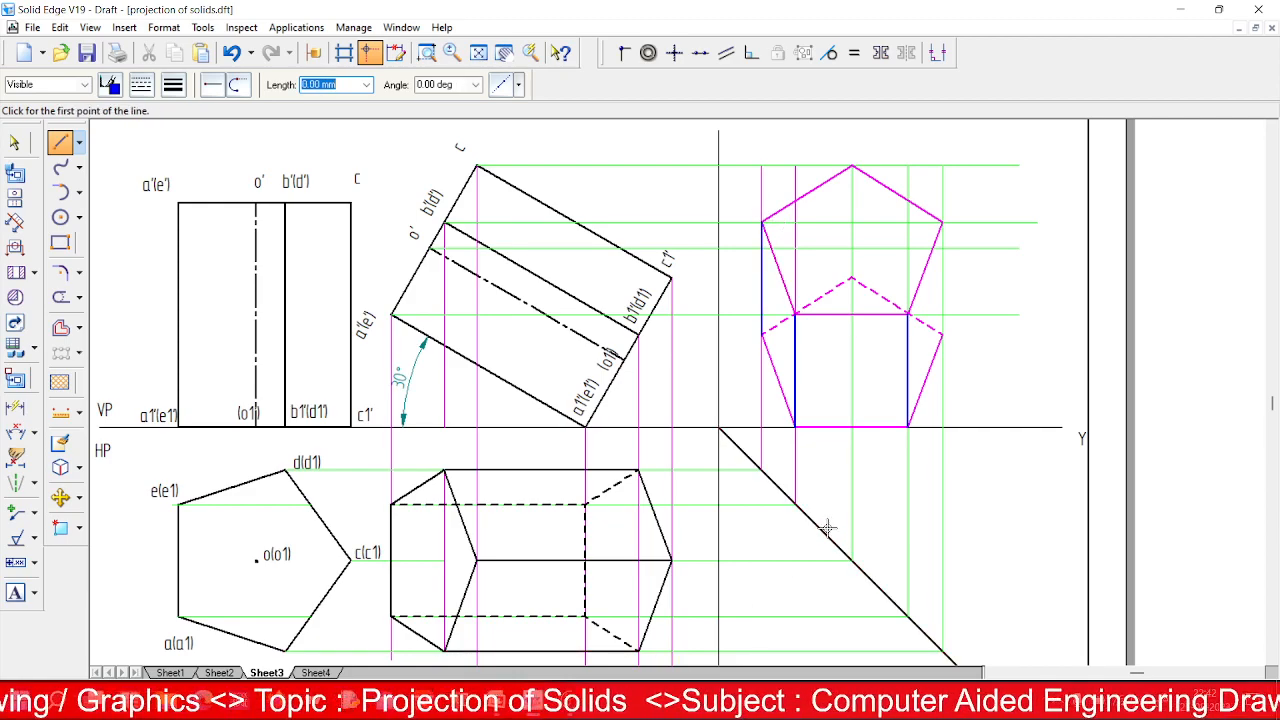
left_click(941, 333)
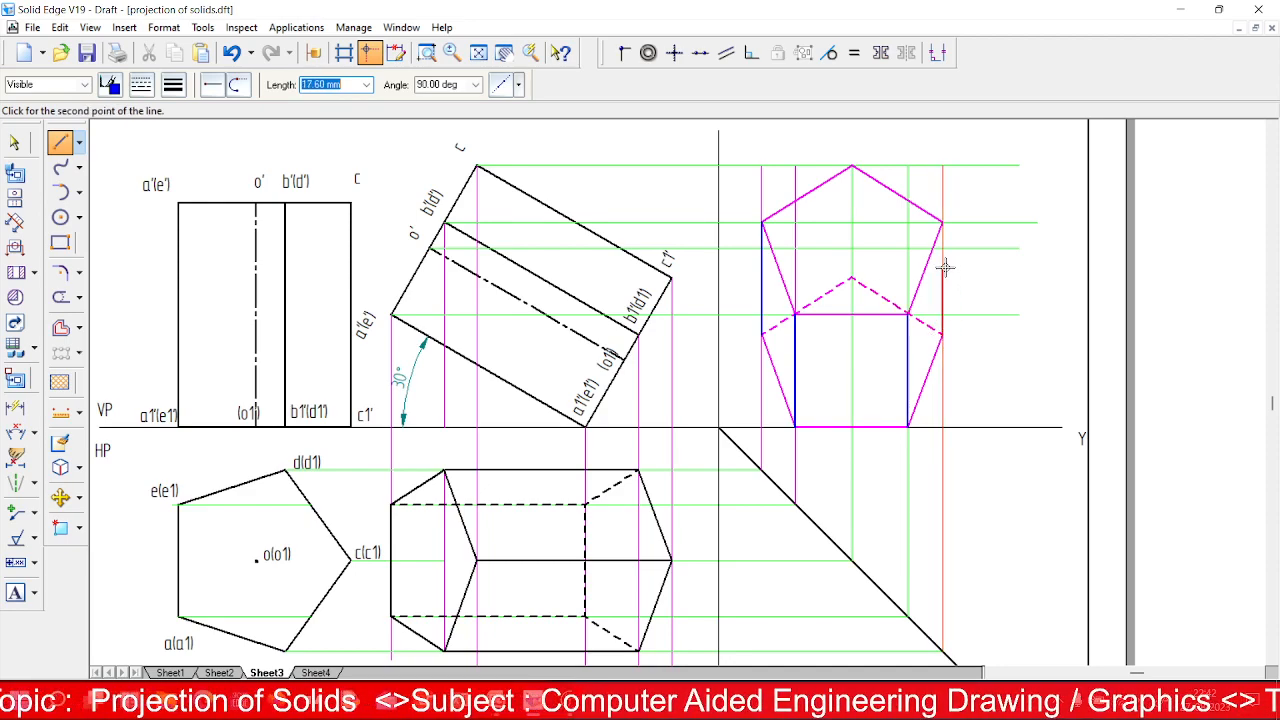
left_click(942, 222)
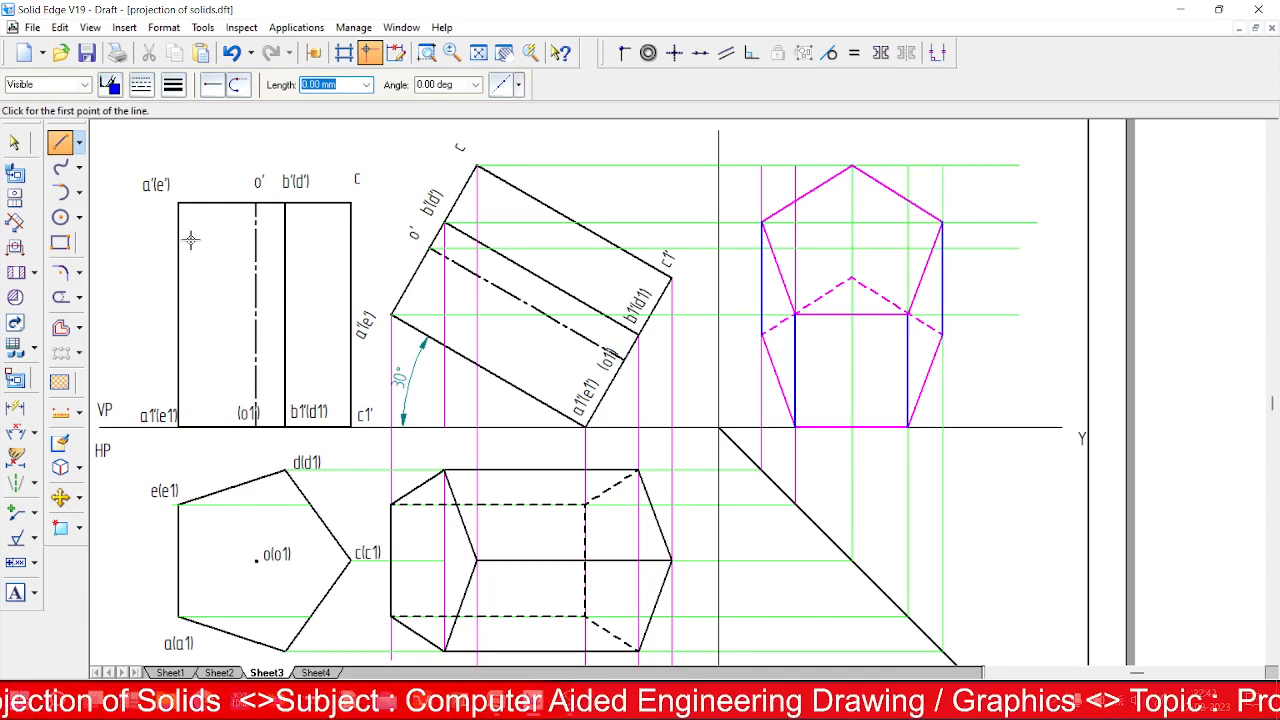
left_click(850, 279)
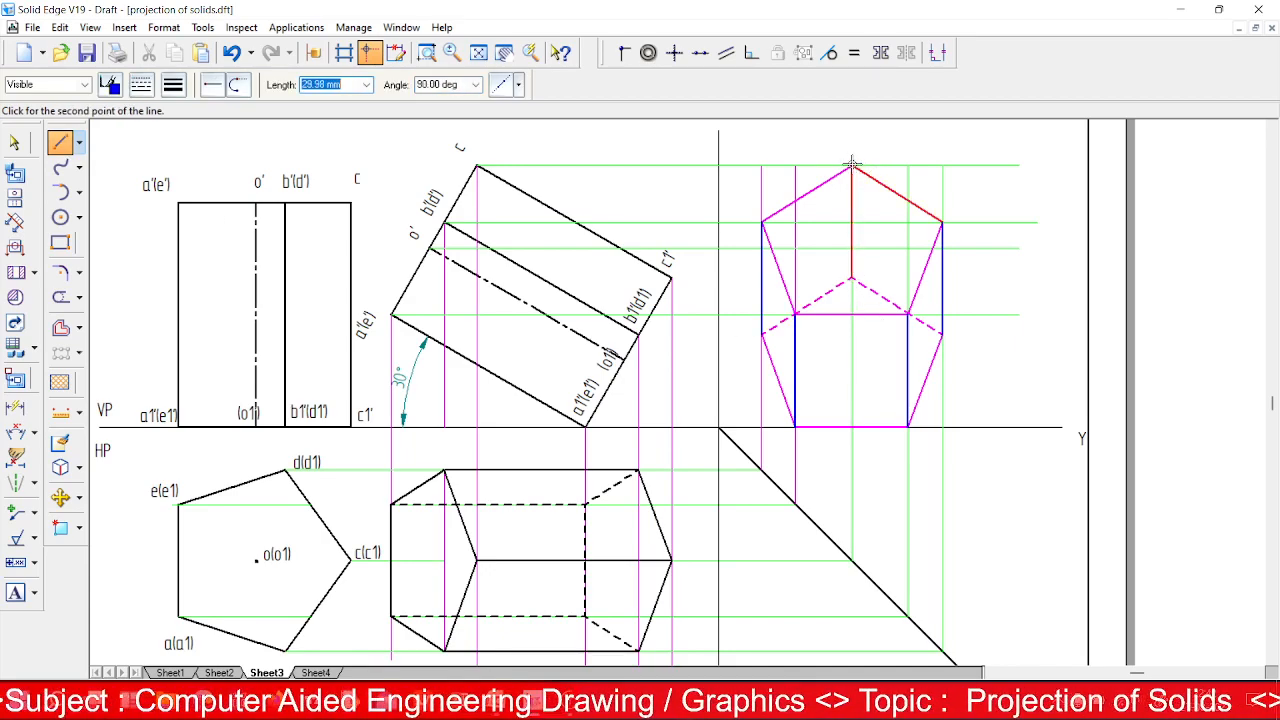
left_click(852, 165)
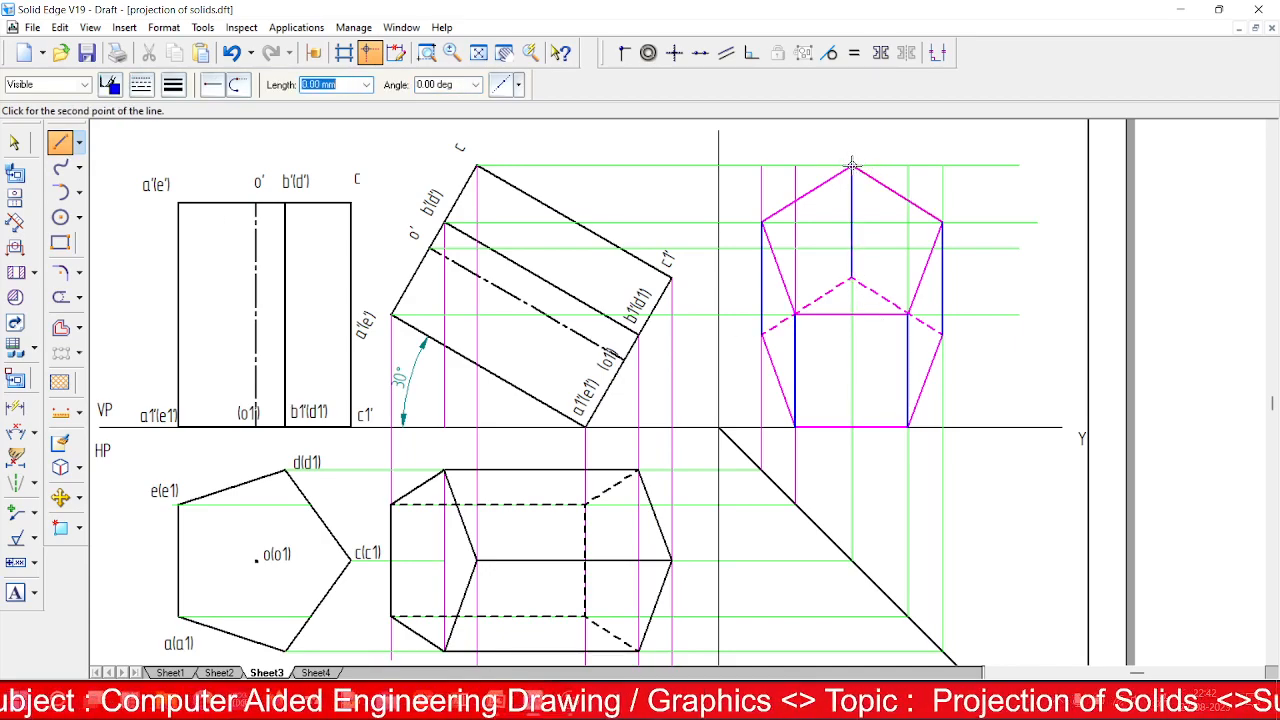
Change the vertical edge joining the two pentagon apexes to a dashed line type.
left_click(15, 143)
left_click(850, 245)
left_click(141, 85)
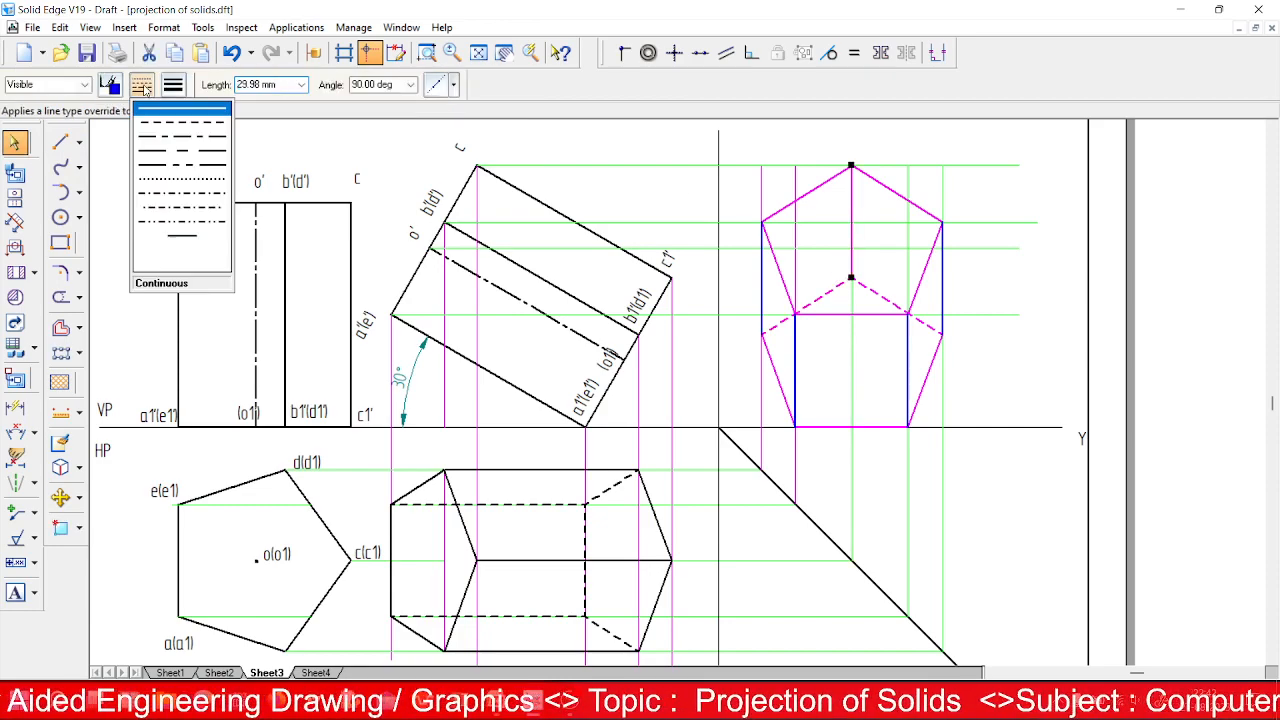
left_click(165, 122)
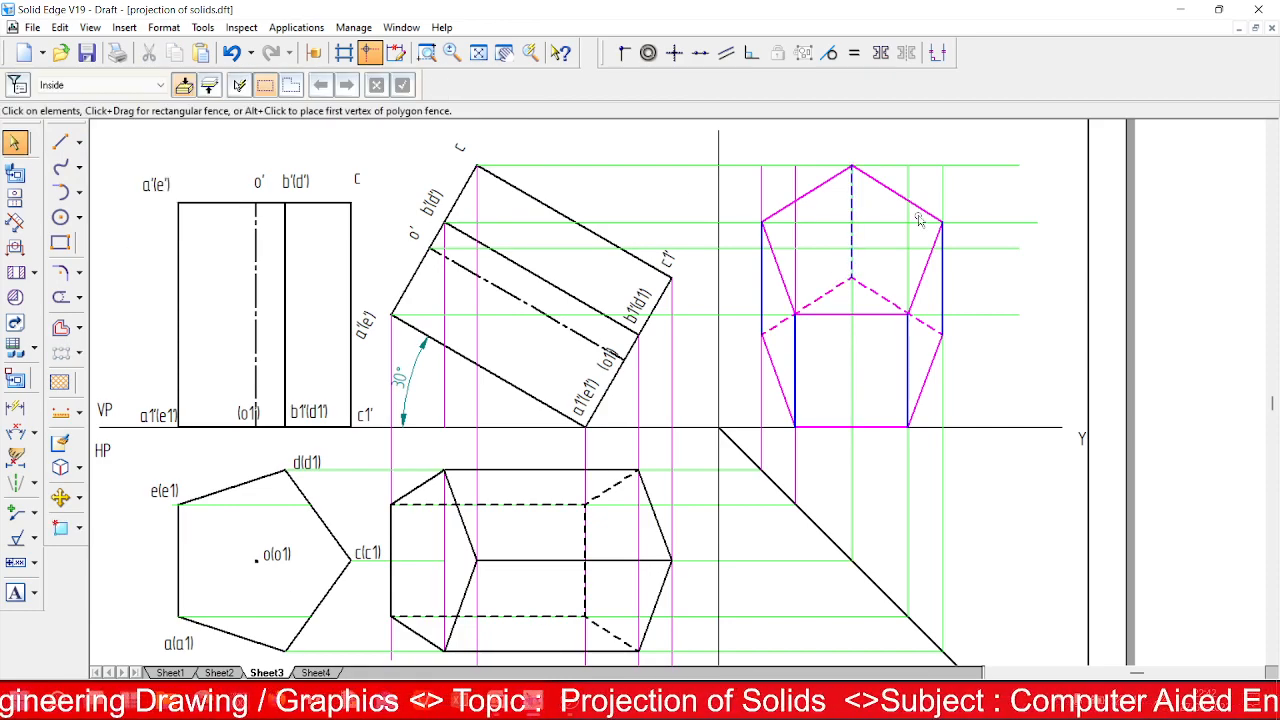